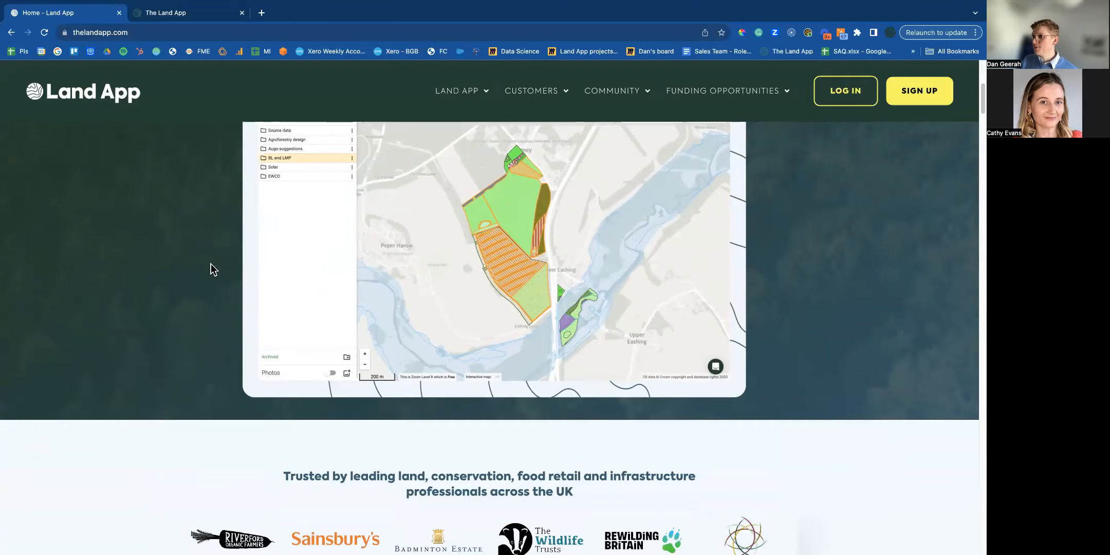
Log in to Land App to reach the maps dashboard.
scroll(212, 269, "down", 5)
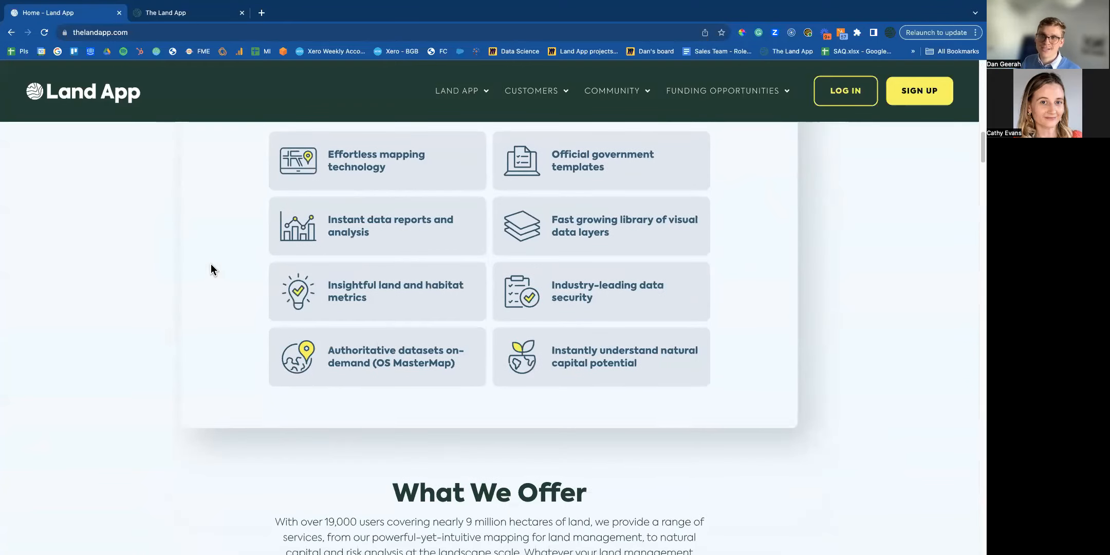
scroll(211, 269, "down", 8)
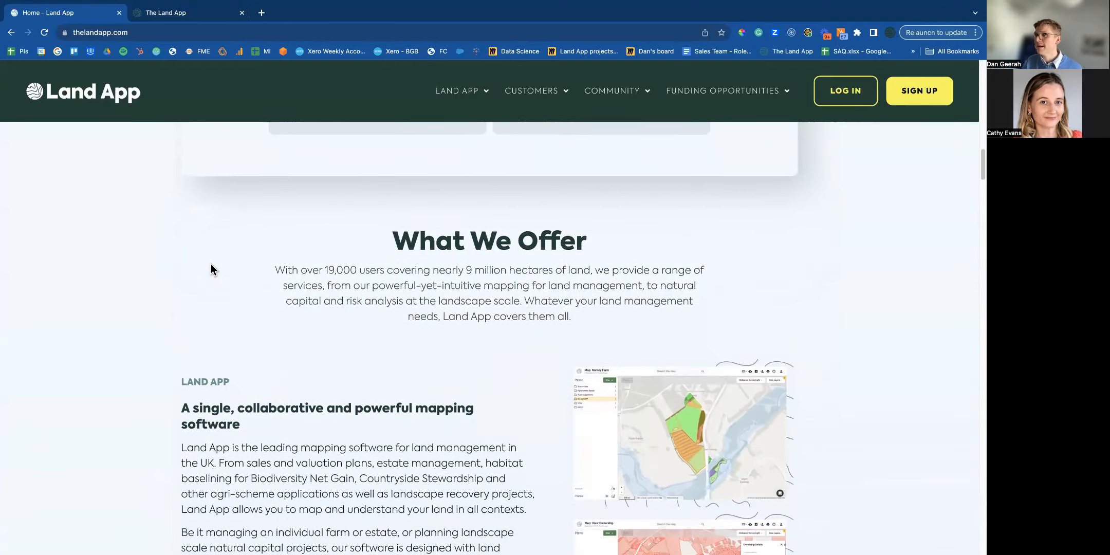
scroll(211, 263, "down", 5)
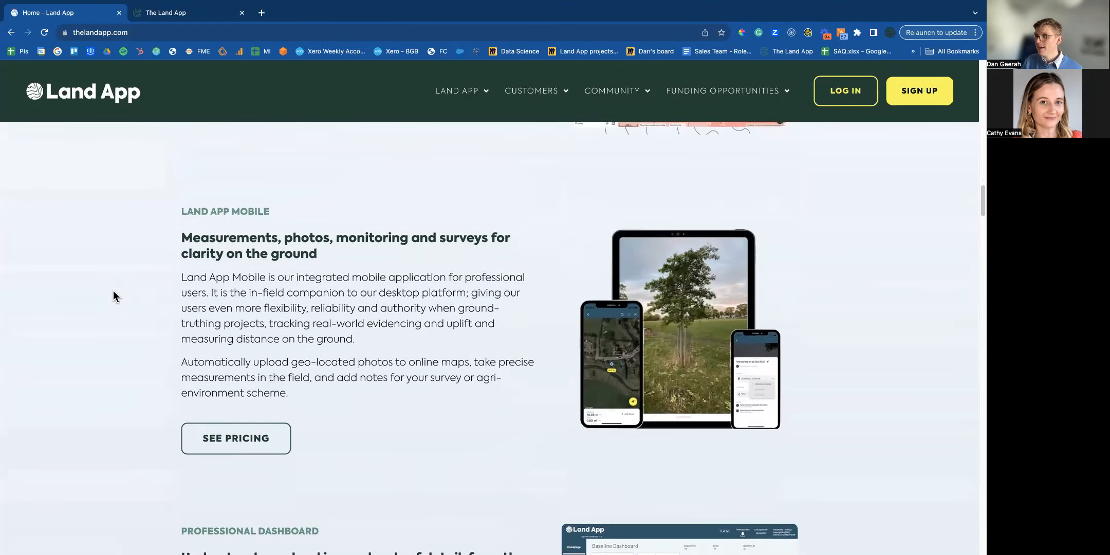
scroll(114, 292, "down", 1)
scroll(114, 293, "up", 15)
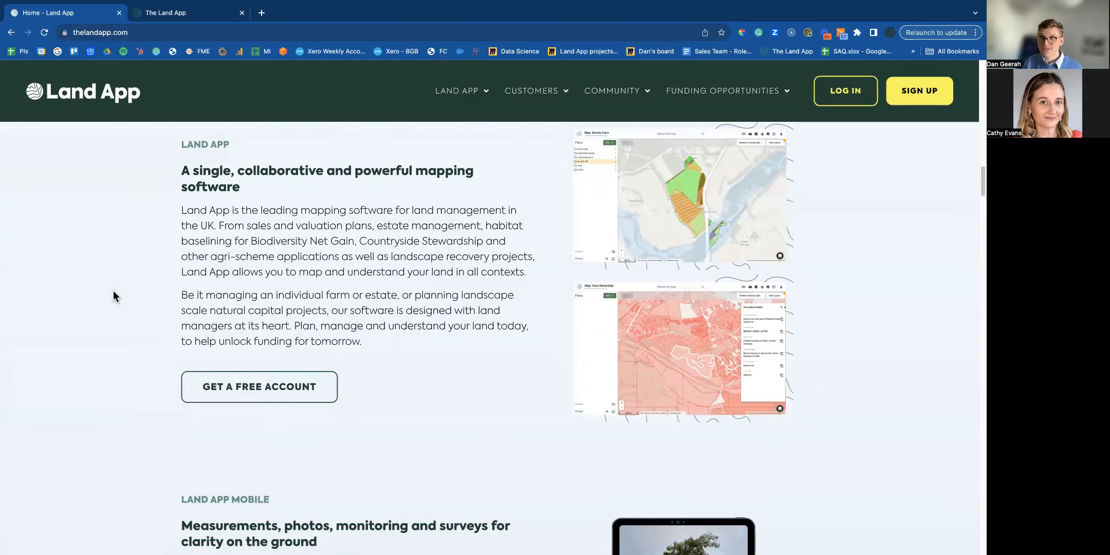
scroll(114, 292, "up", 10)
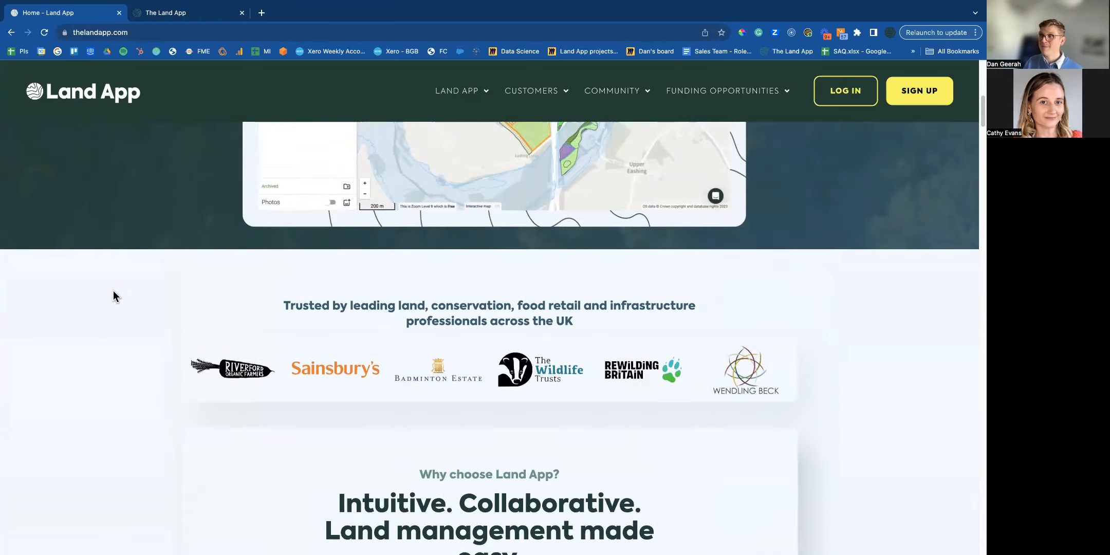
scroll(113, 296, "up", 2)
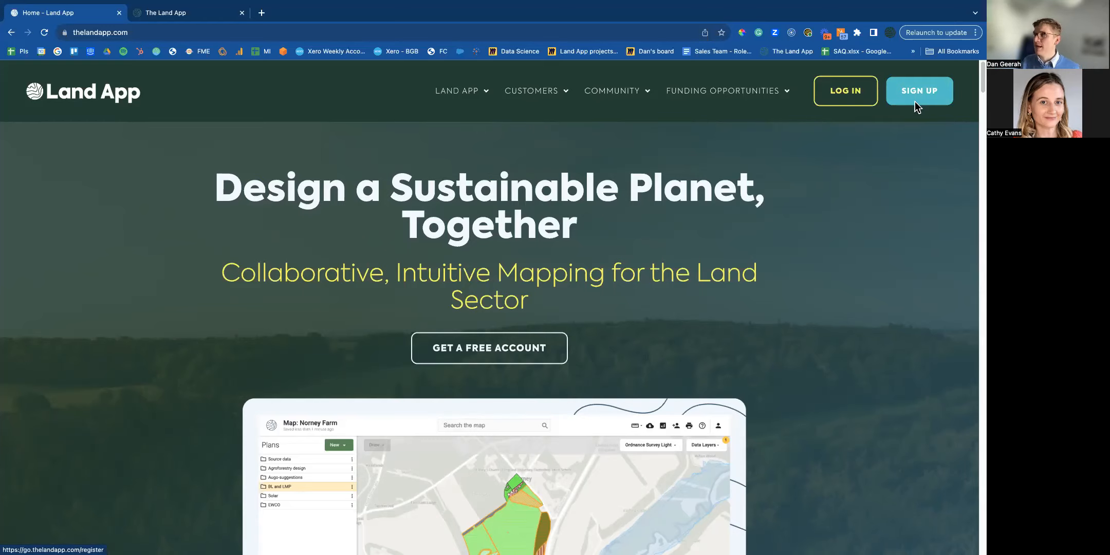
left_click(854, 93)
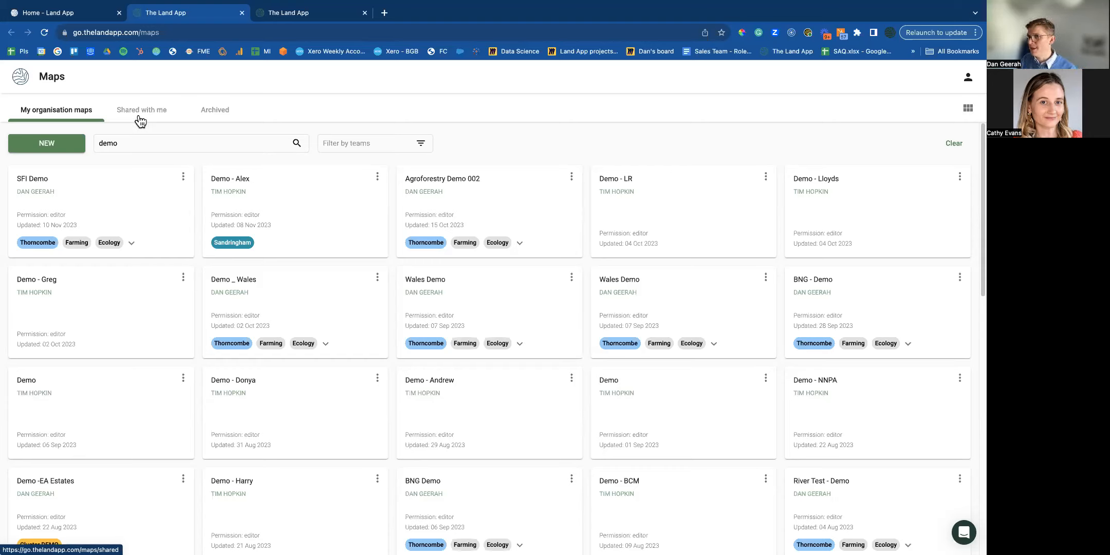
Create an empty map 'SFI Demo _ Nov 23', dropping the Thorncombe and Cluster DEMO tags.
left_click(74, 145)
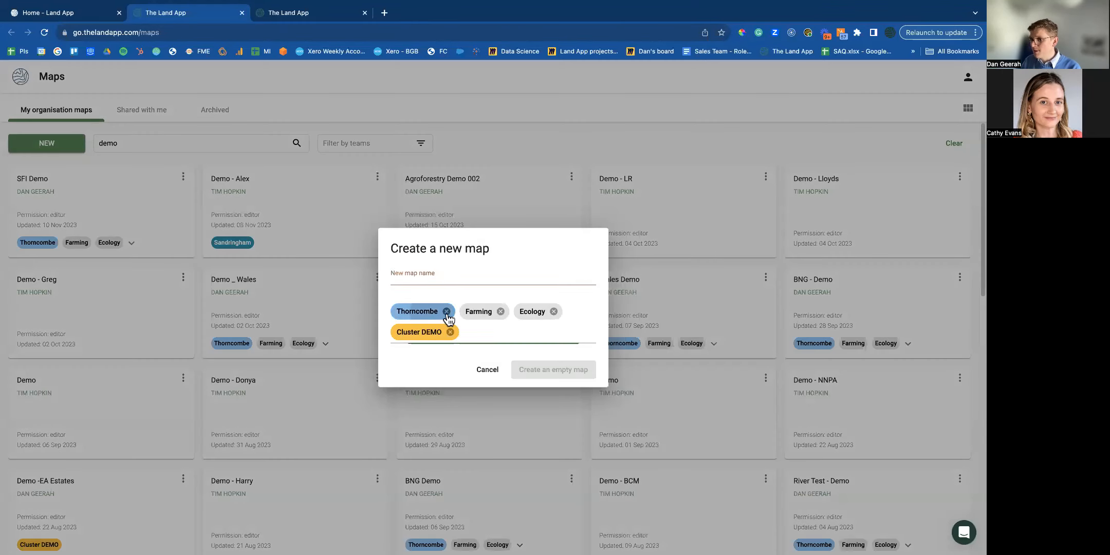
left_click(446, 312)
left_click(558, 315)
left_click(485, 289)
type("SF")
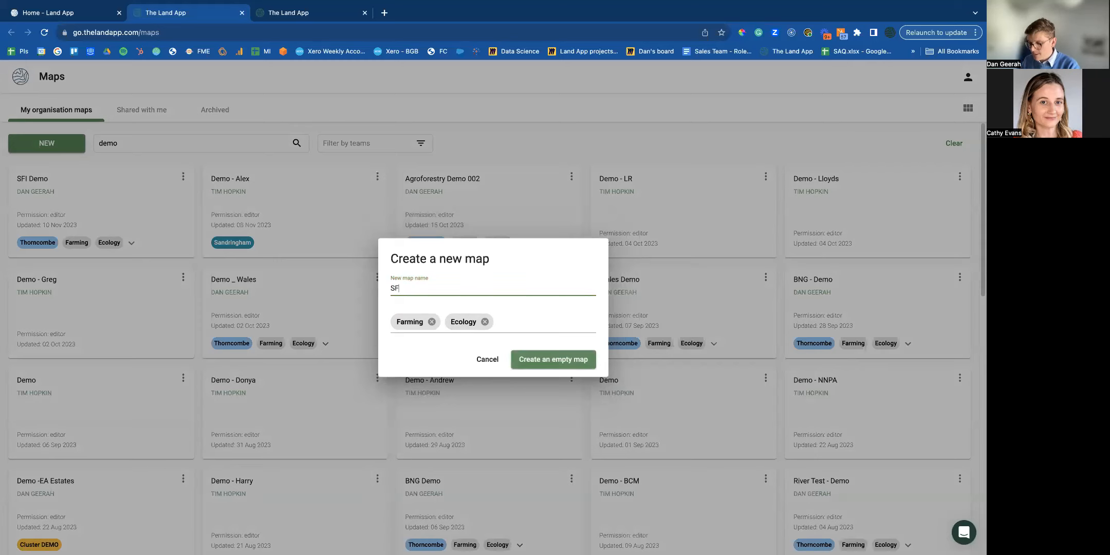
type("I Demo _ Nov 23")
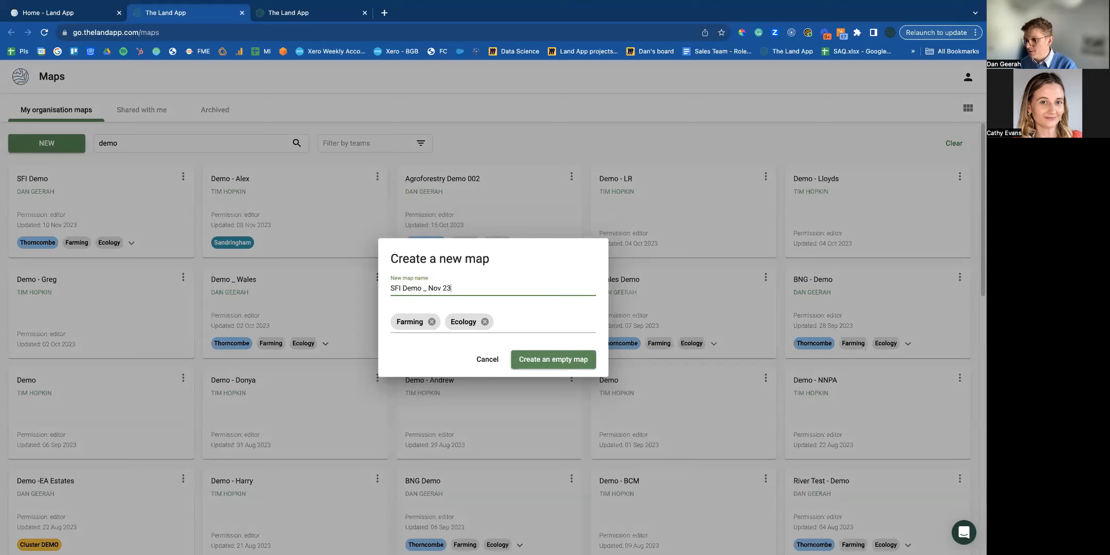
left_click(547, 363)
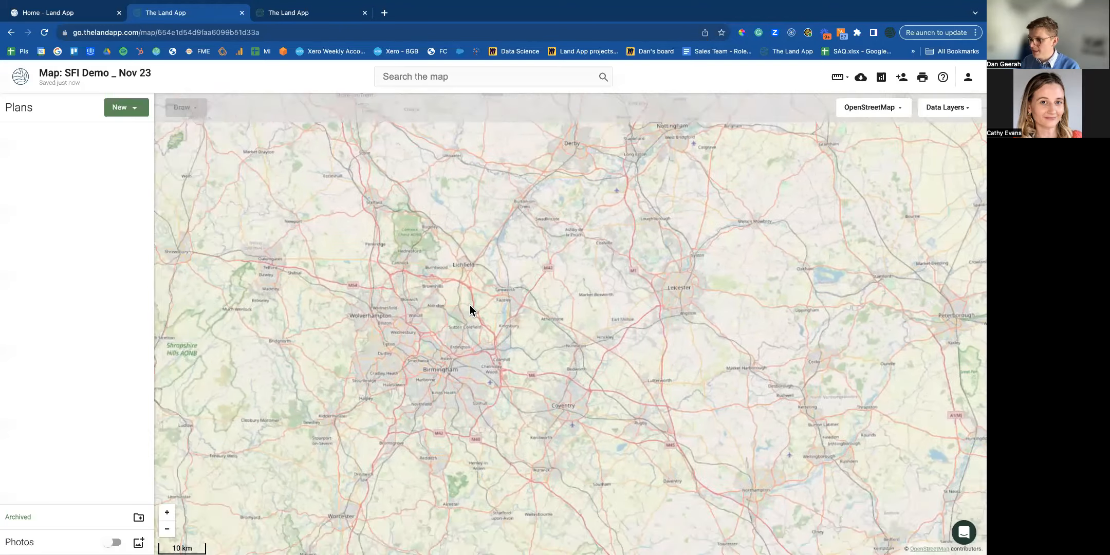
Make the browser full screen and switch the basemap to Bing Imagery.
left_click_drag(471, 305, 452, 320)
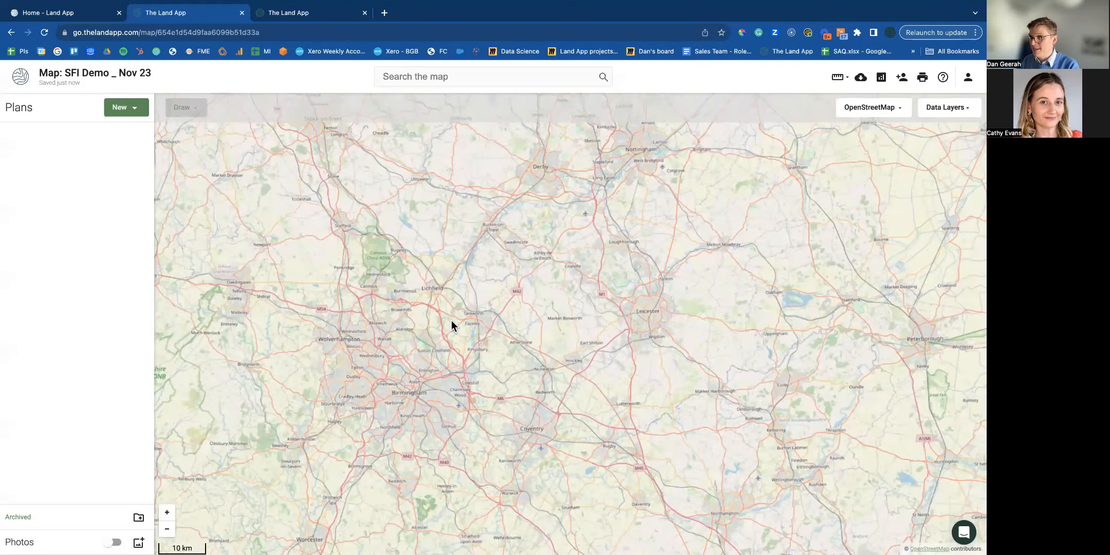
key("shift+super+f")
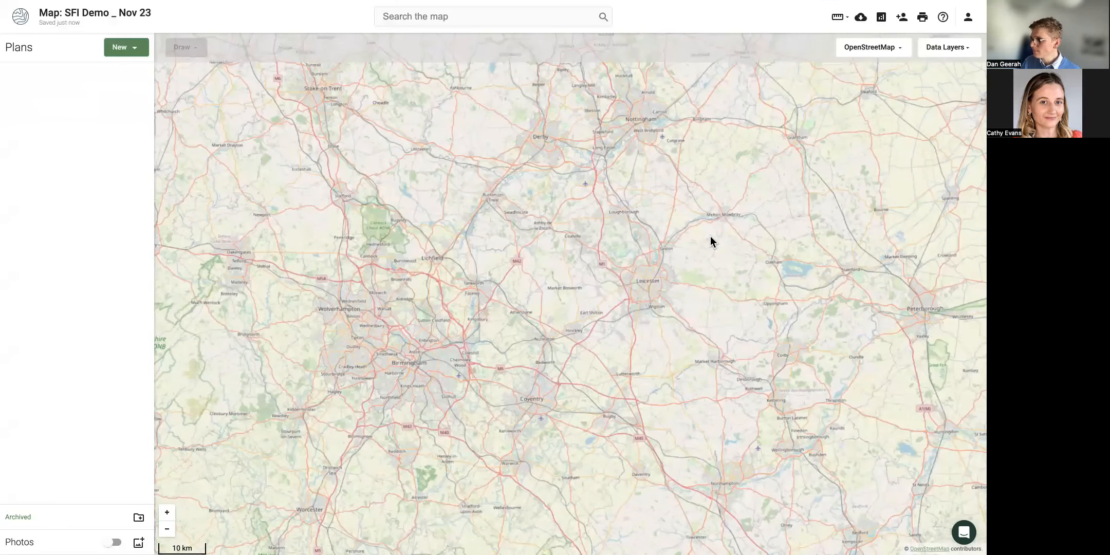
left_click(876, 47)
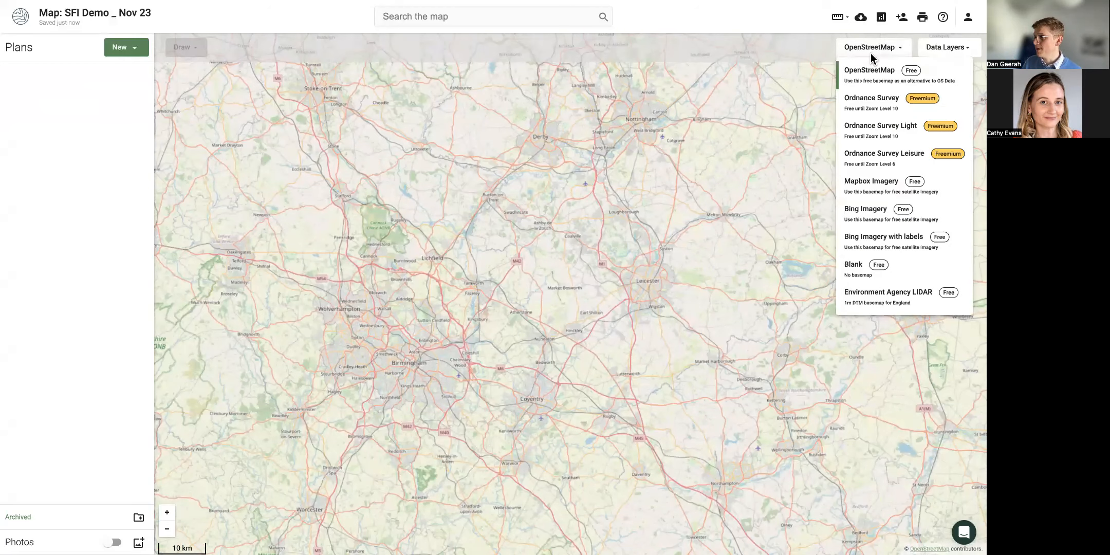
left_click(877, 221)
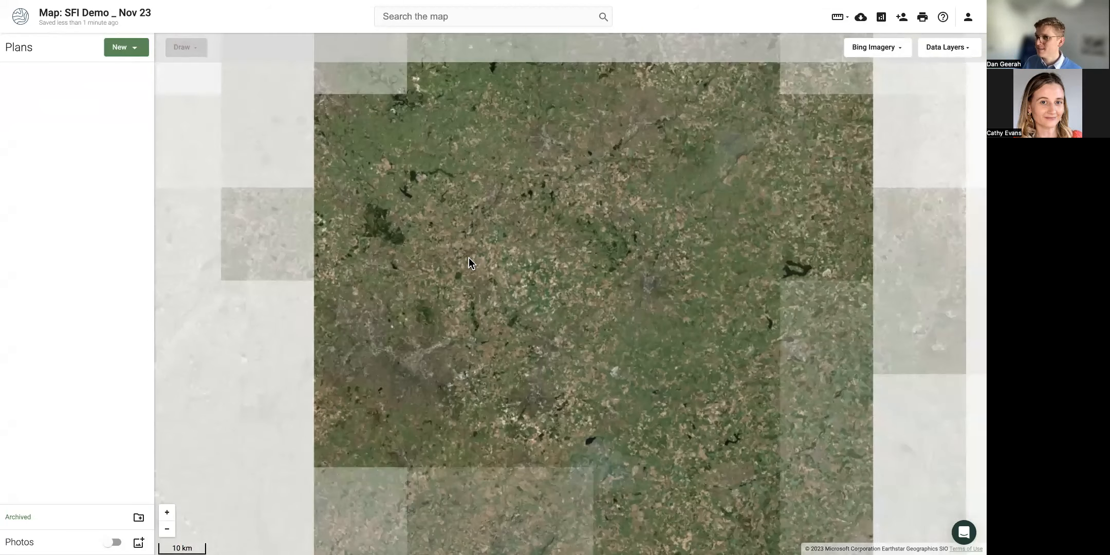
Zoom in and change the basemap to Ordnance Survey Light.
scroll(471, 265, "up", 10)
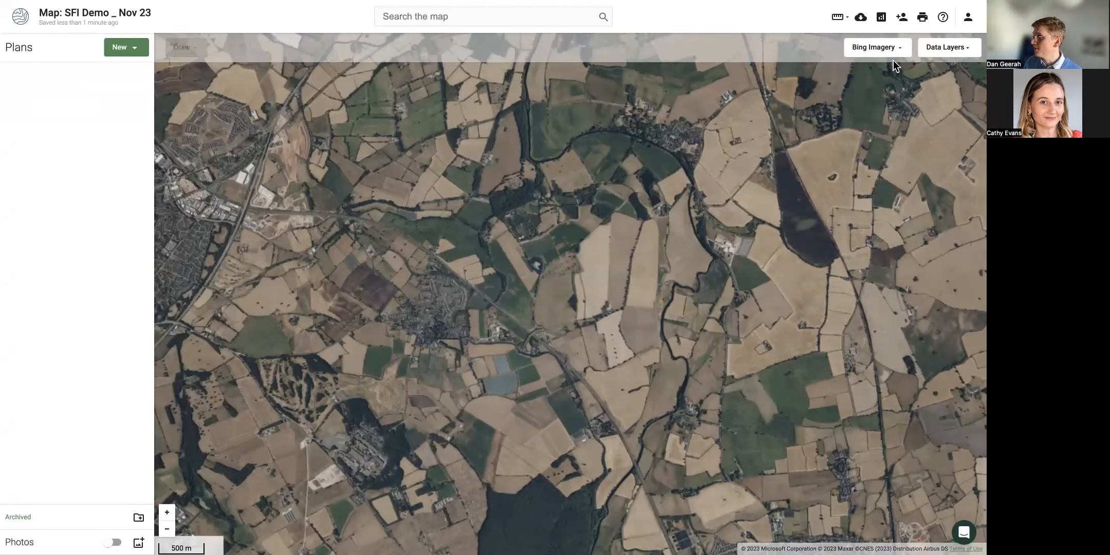
left_click(890, 51)
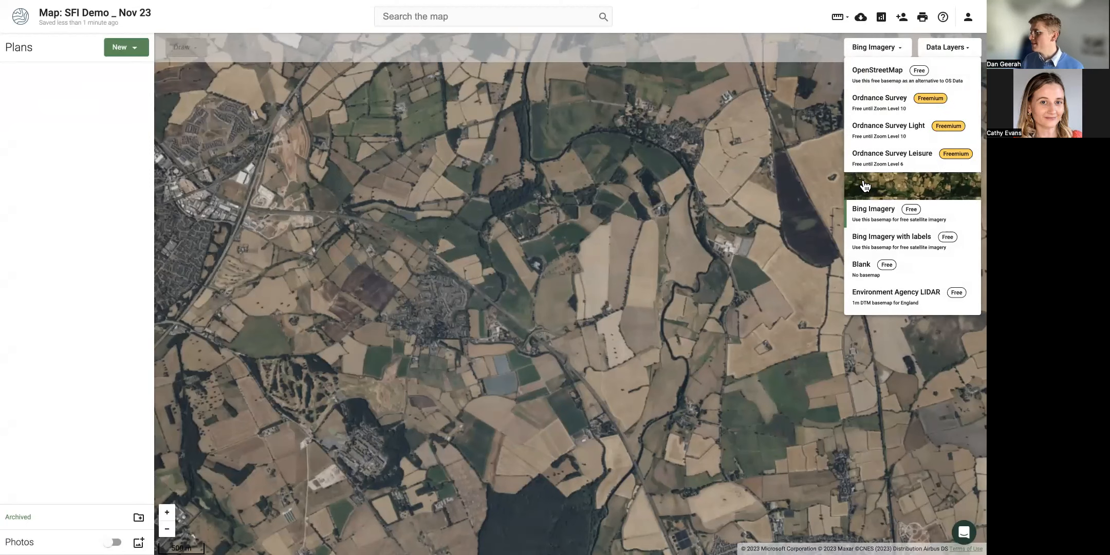
left_click(869, 129)
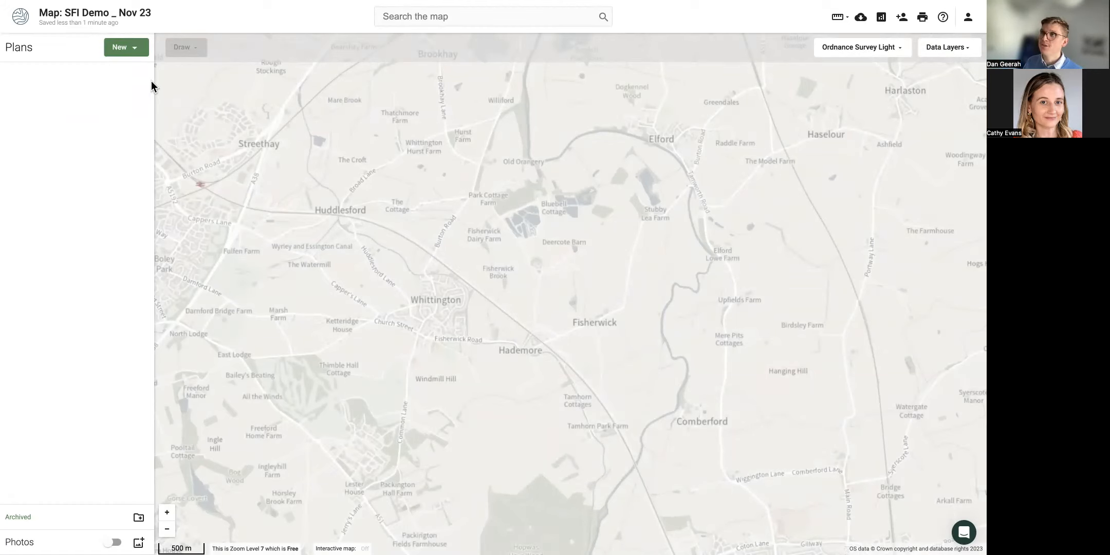
Start a new data import from Rural Payments by SBI number.
left_click(125, 48)
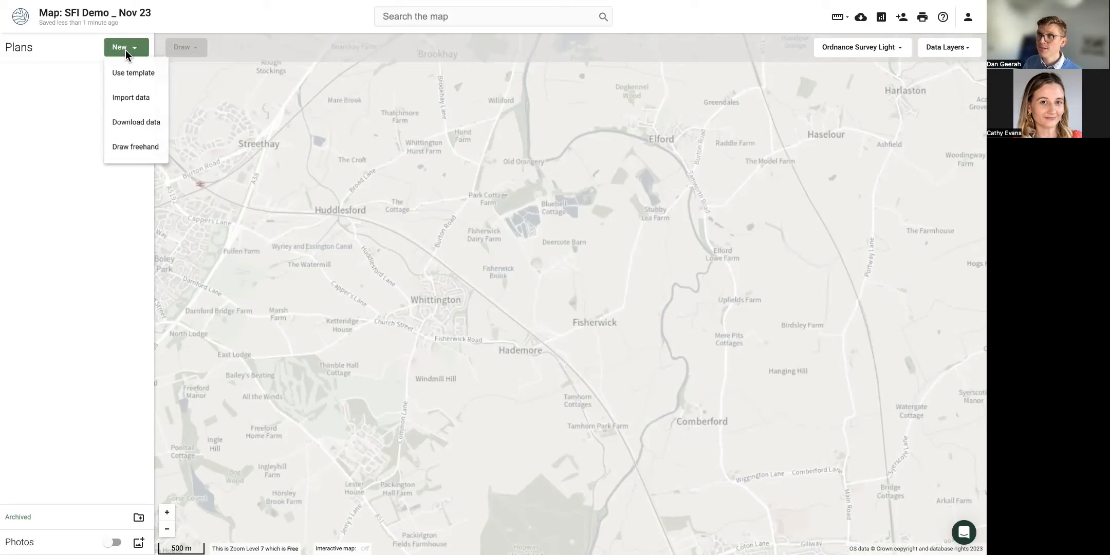
left_click(137, 97)
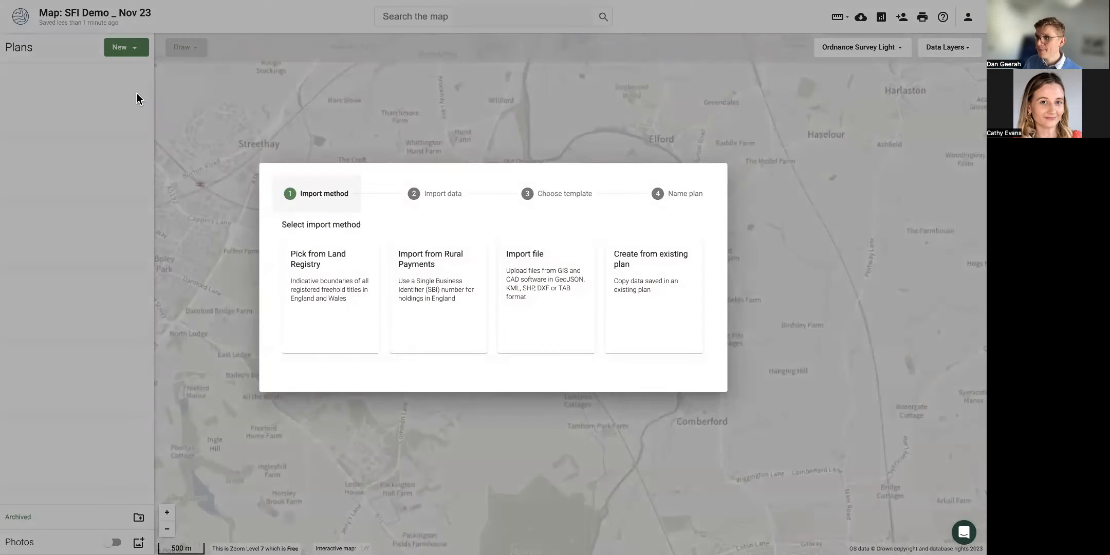
left_click(459, 334)
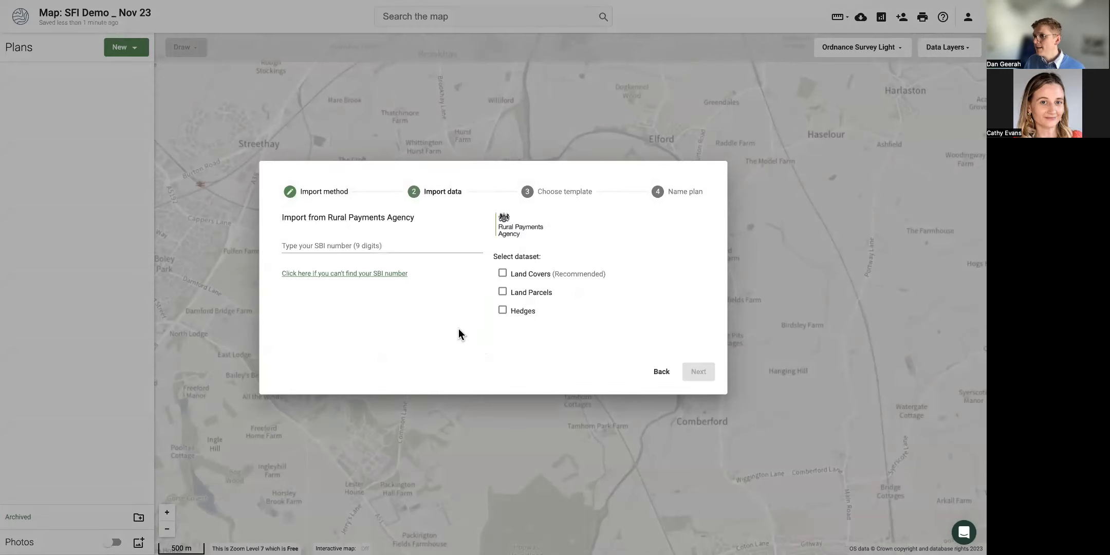
Paste the farm's SBI number and select the Land Covers and Hedges datasets.
left_click(409, 245)
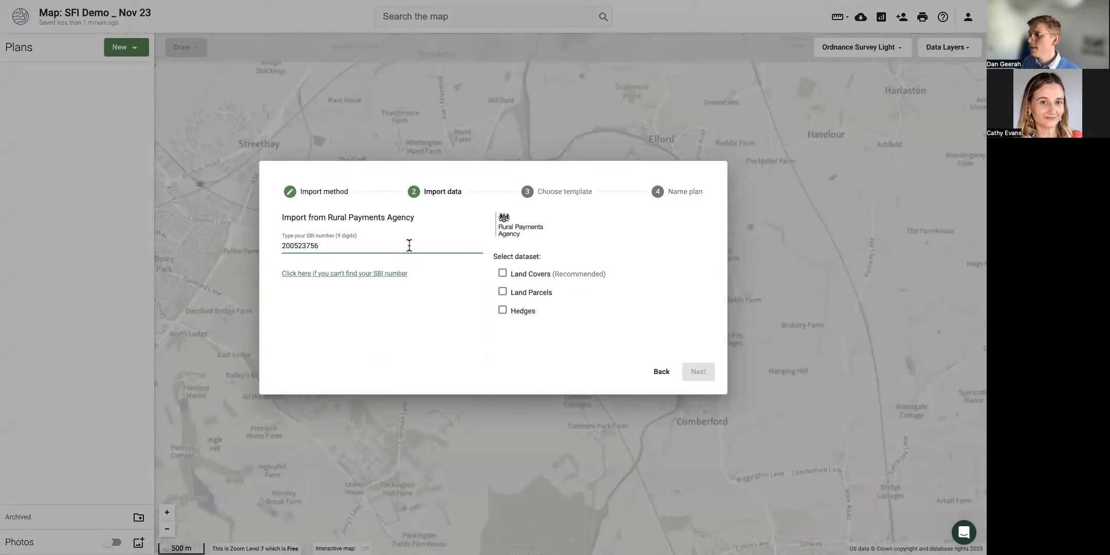
left_click(503, 274)
left_click(503, 312)
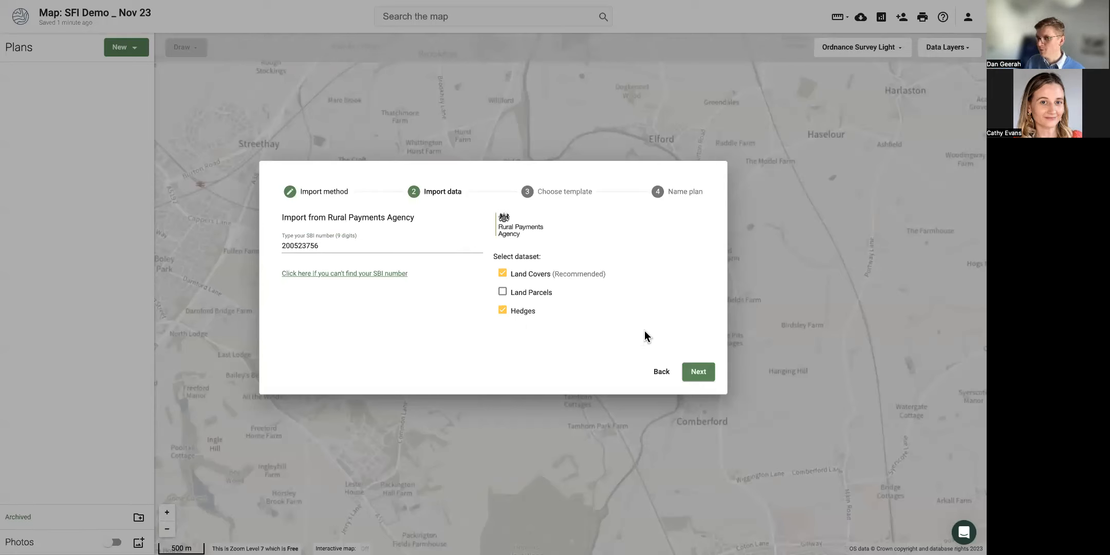
Import with the Basic Payment Scheme template, prefixing the plan name with 'BPS -'.
left_click(694, 372)
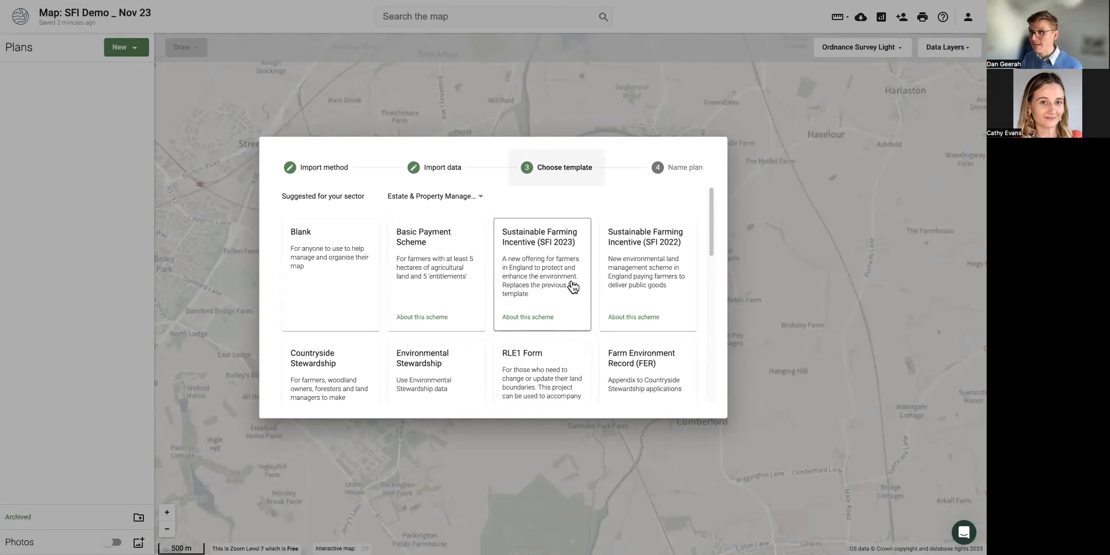
left_click(445, 256)
left_click(270, 285)
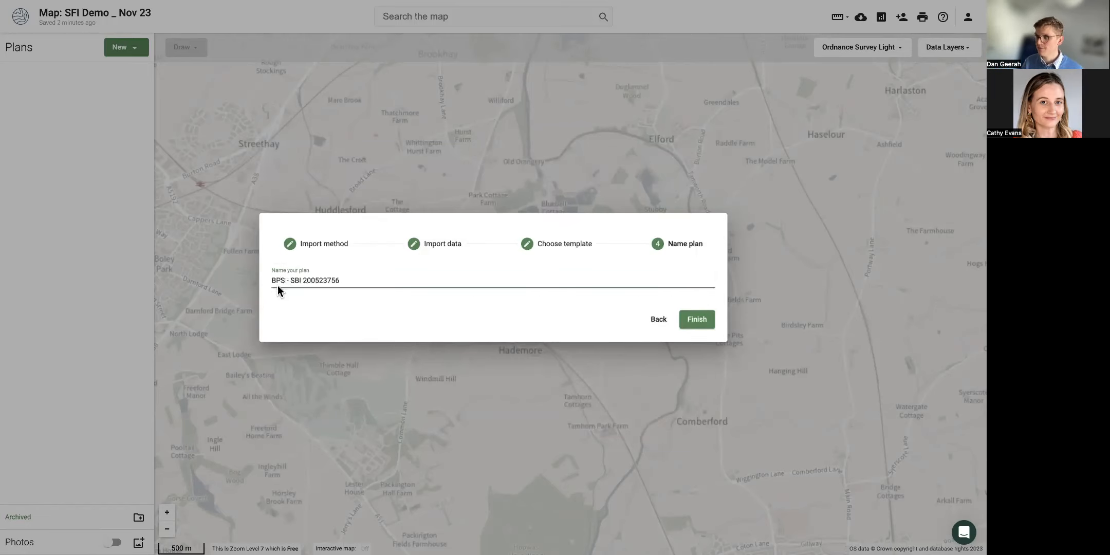
left_click(687, 321)
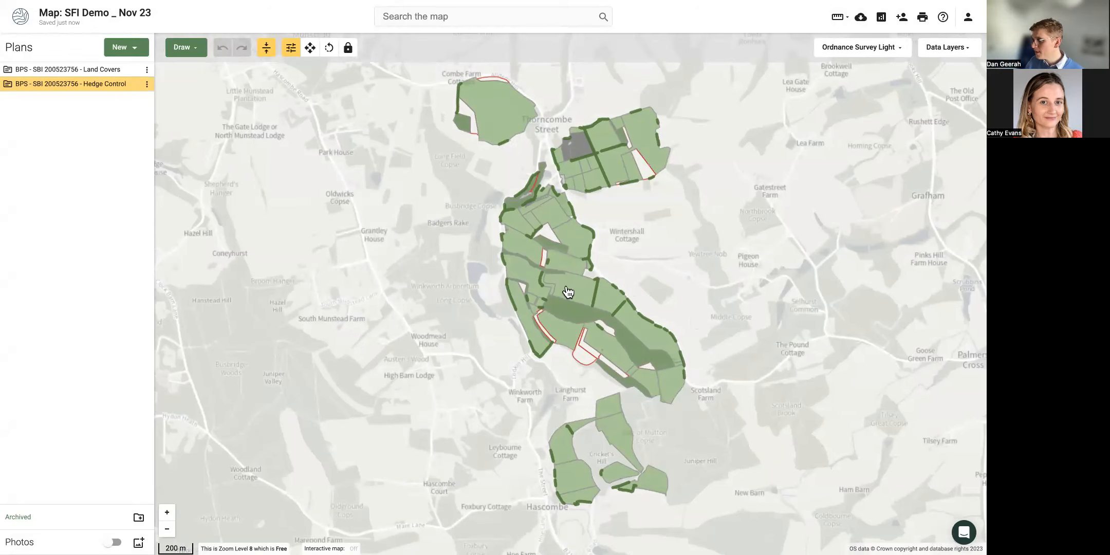
Inspect the permanent grassland, 4.02 ha, 3.27 ha and 8.59 ha Woodland parcels.
scroll(568, 292, "up", 5)
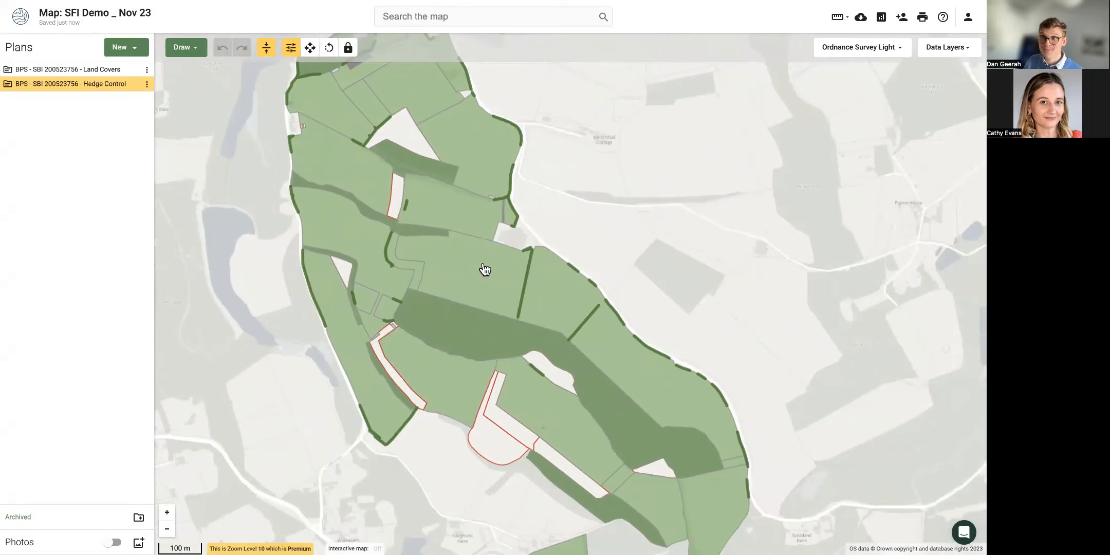
left_click(485, 269)
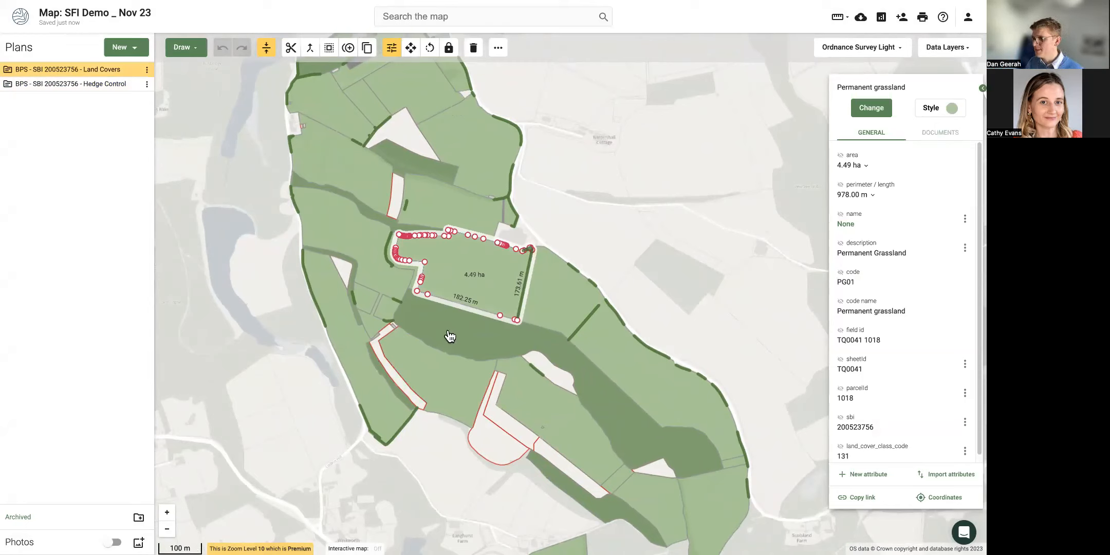
left_click(357, 235)
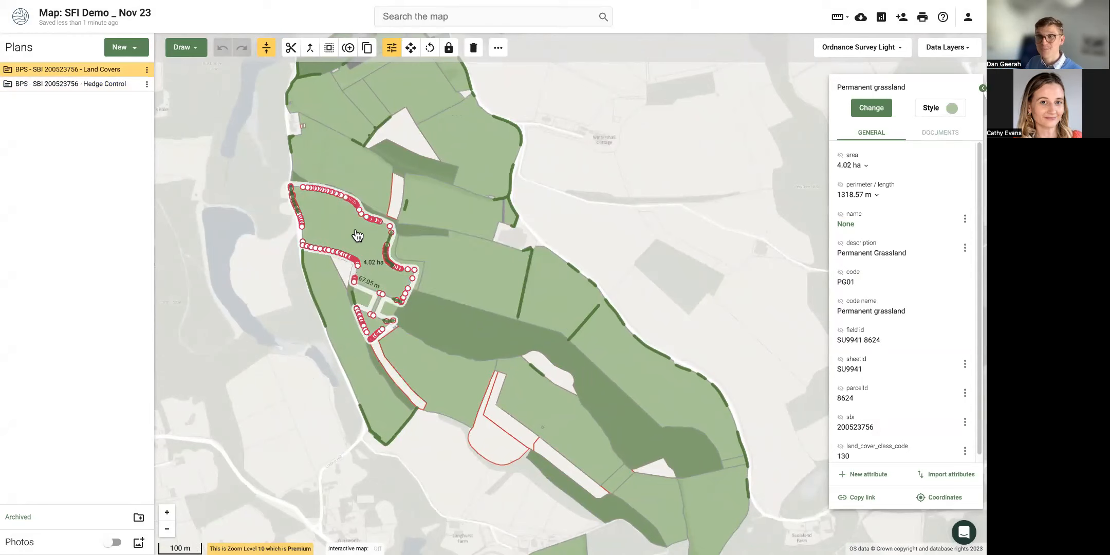
left_click(354, 185)
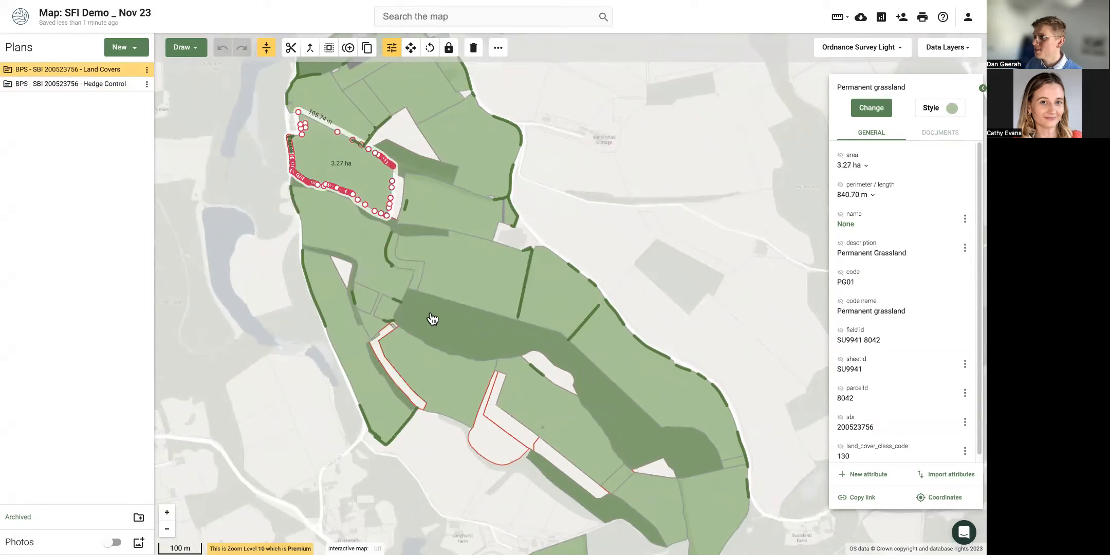
left_click(457, 334)
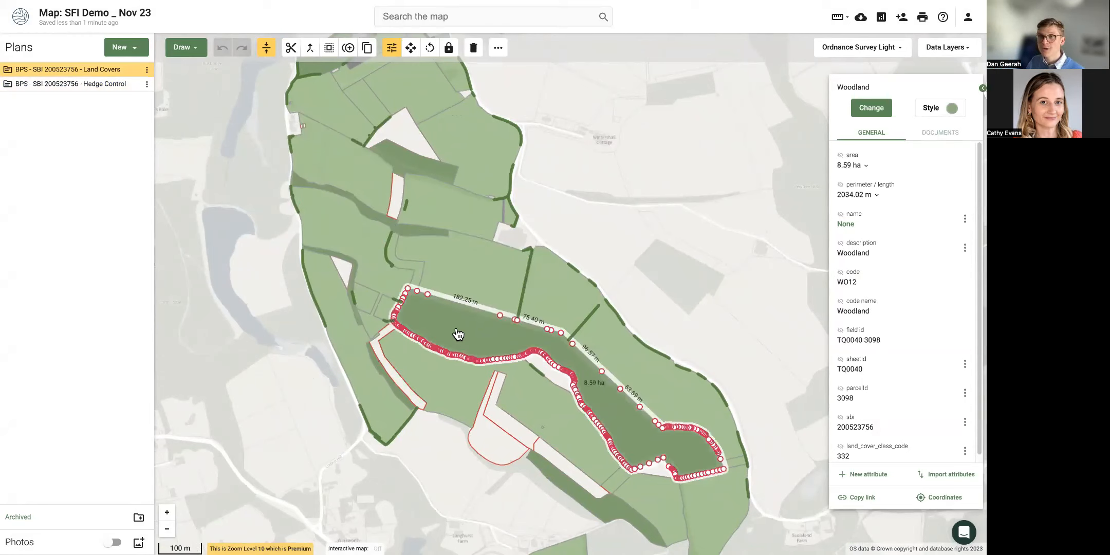
Multi-select the 1.16, 0.73, 0.67 ha, left-hand, 0.30 ha strips and 0.96 ha triangle.
scroll(473, 411, "up", 1)
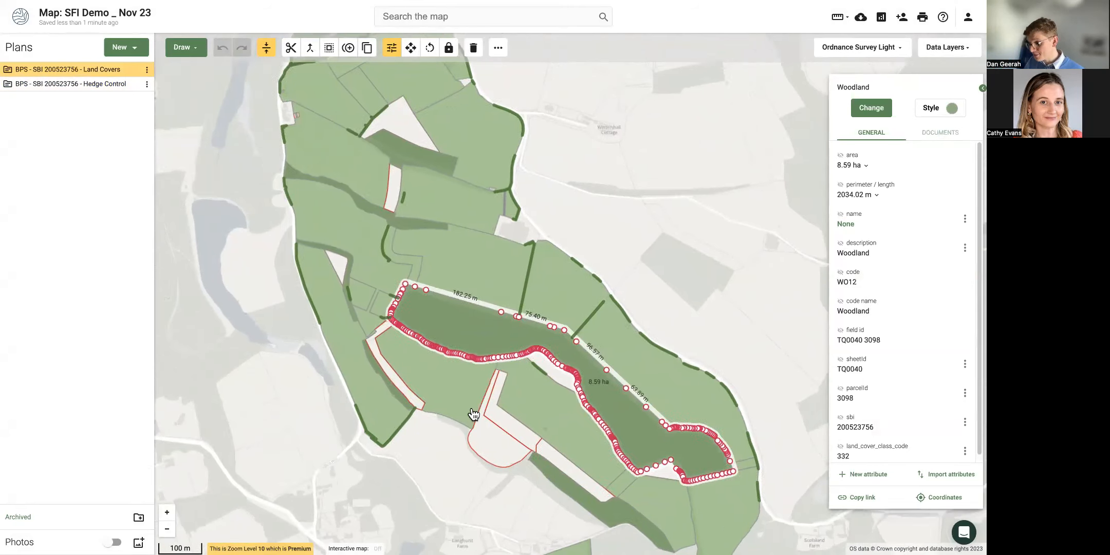
scroll(473, 411, "up", 2)
left_click_drag(446, 450, 406, 402)
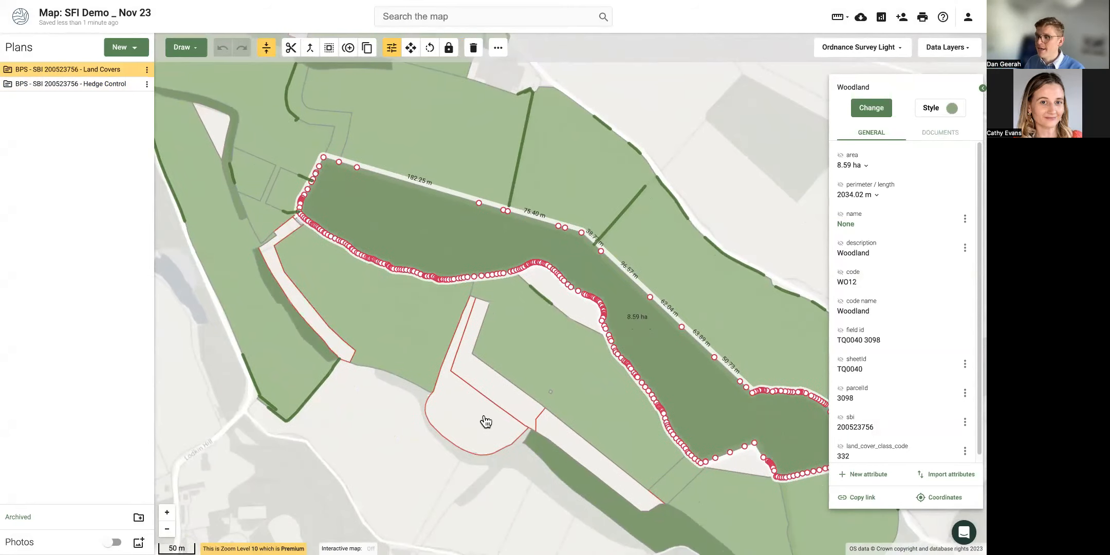
left_click(480, 419)
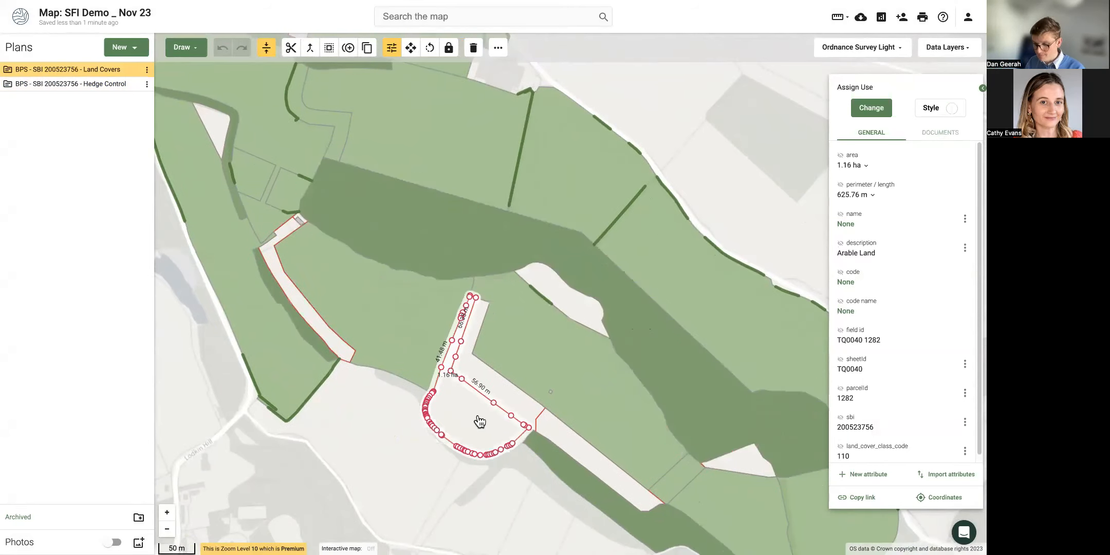
left_click(508, 397, "shift")
left_click(569, 448, "shift")
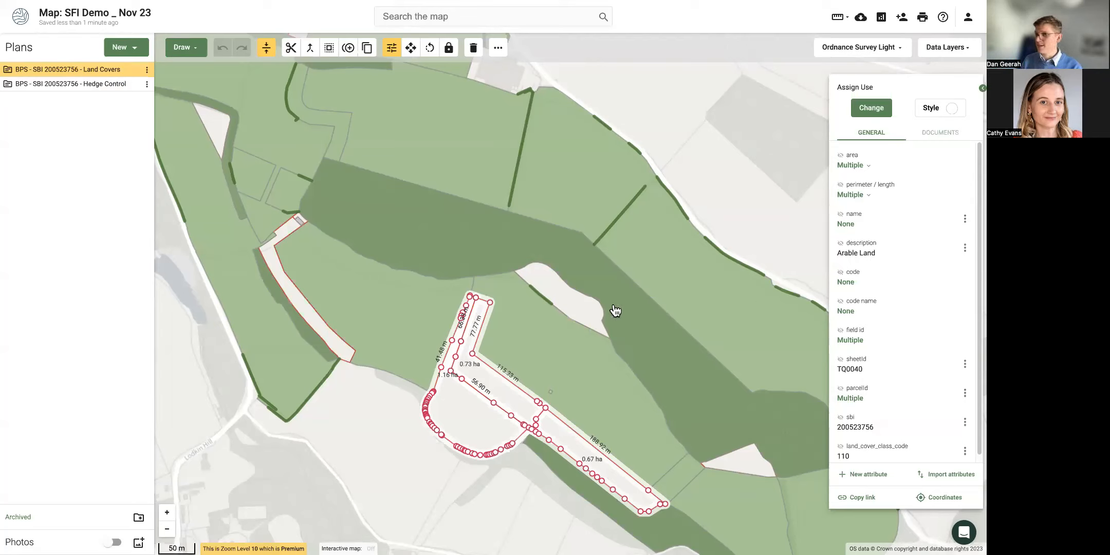
left_click(294, 300, "shift")
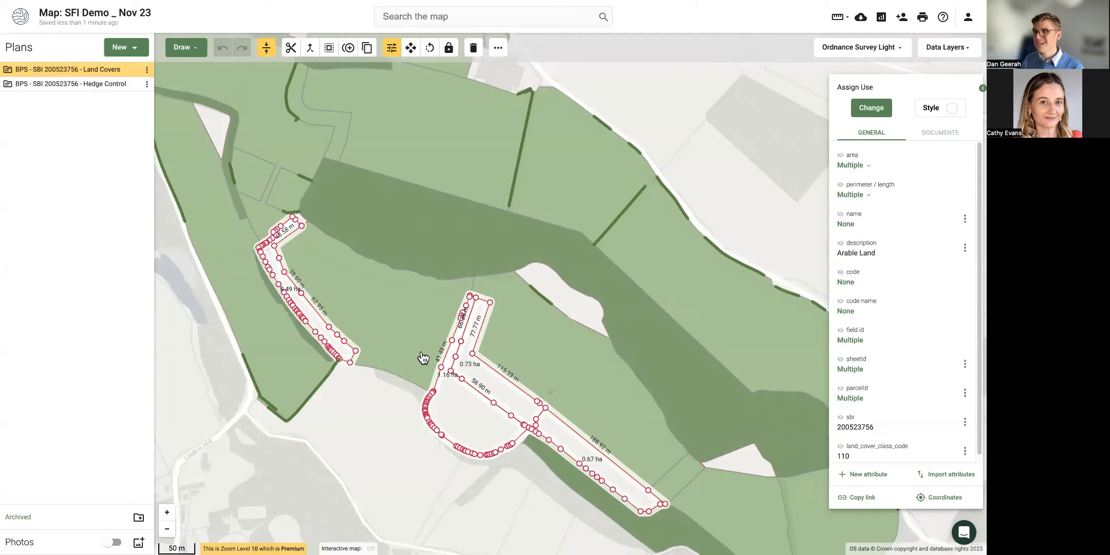
left_click_drag(418, 241, 426, 413)
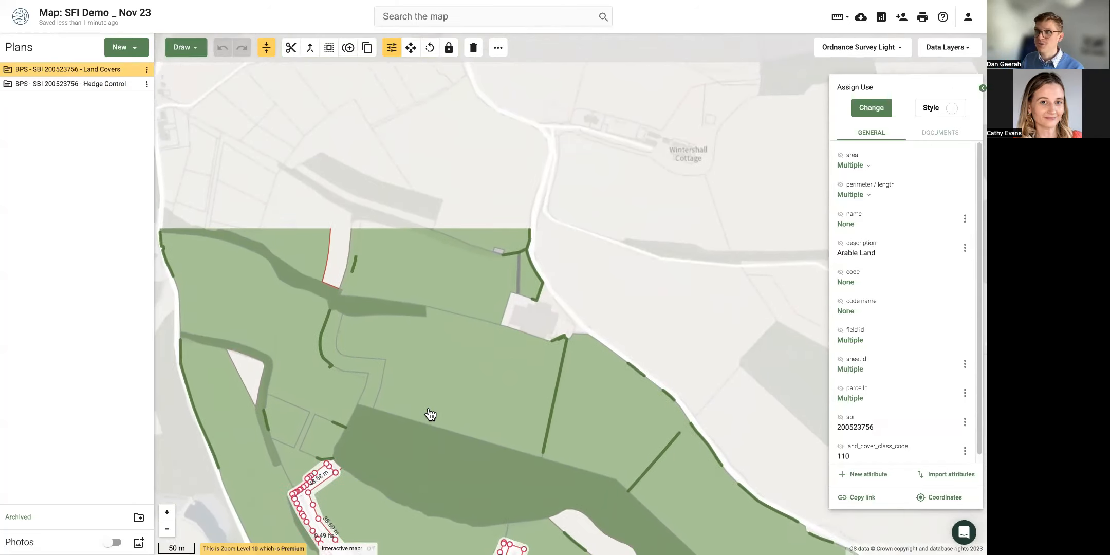
left_click(338, 256, "shift")
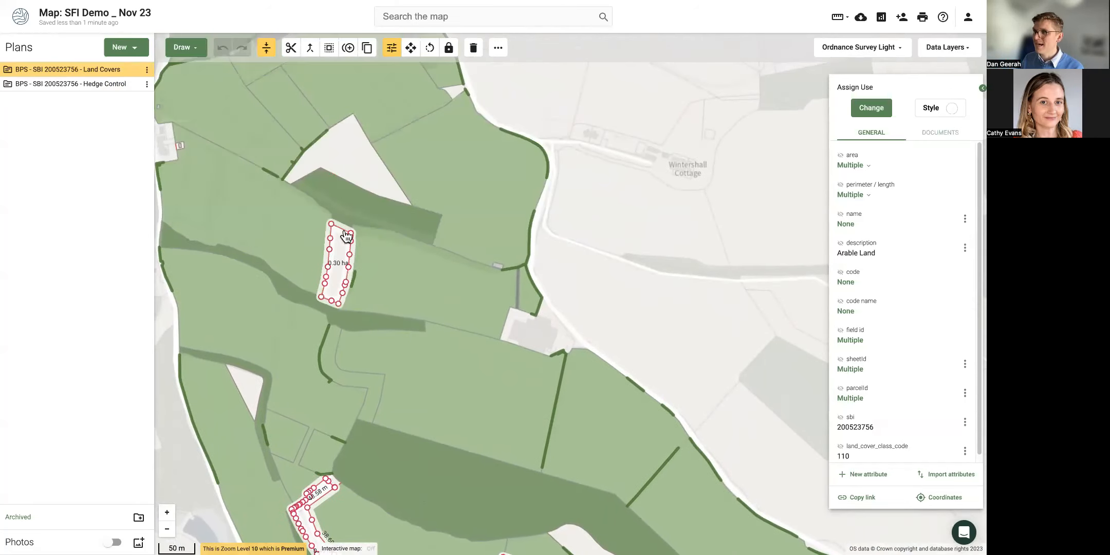
left_click(348, 160, "shift")
left_click_drag(348, 160, 393, 291)
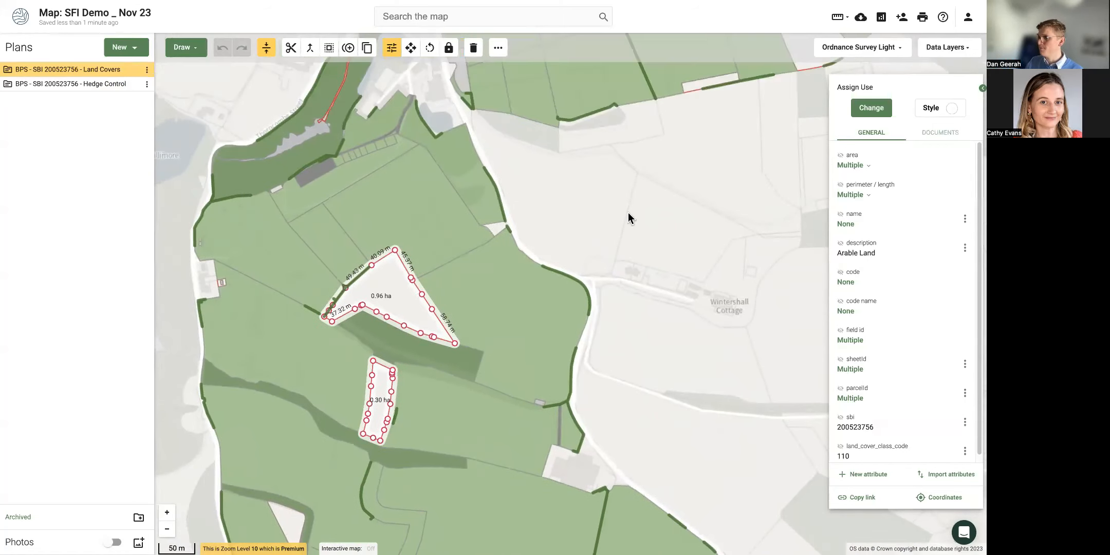
Assign TC01 Permanent crops to the selected parcels via a 'perm' search, then deselect them.
left_click(884, 116)
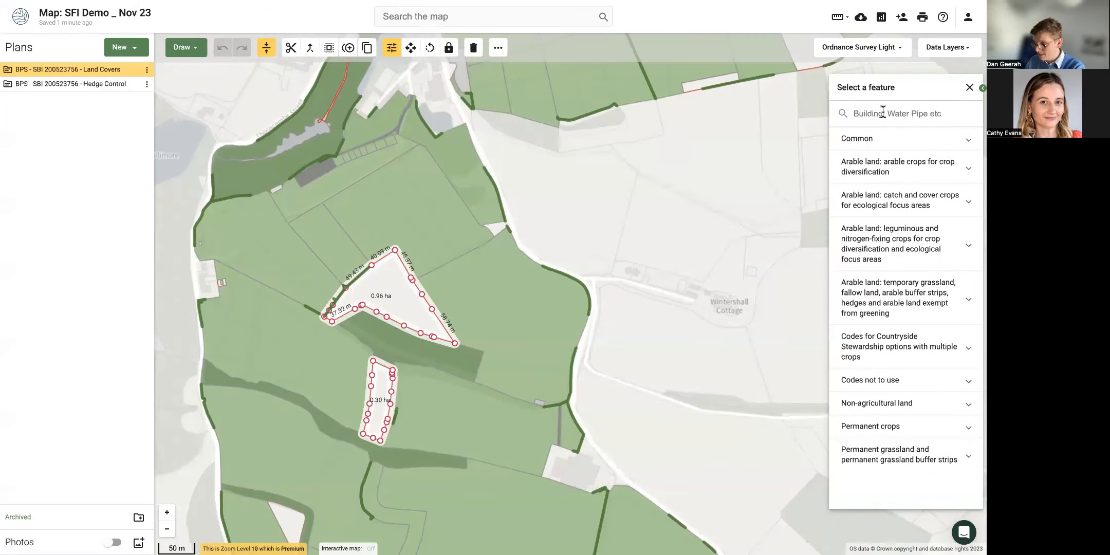
type("crop")
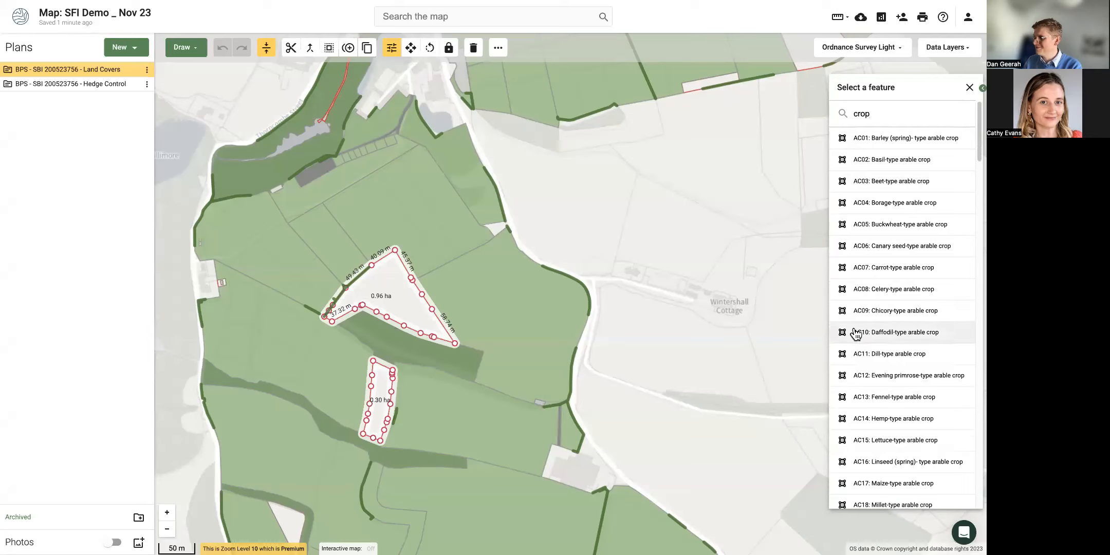
key("BackSpace")
key("BackSpace")
key("BackSpace")
key("BackSpace")
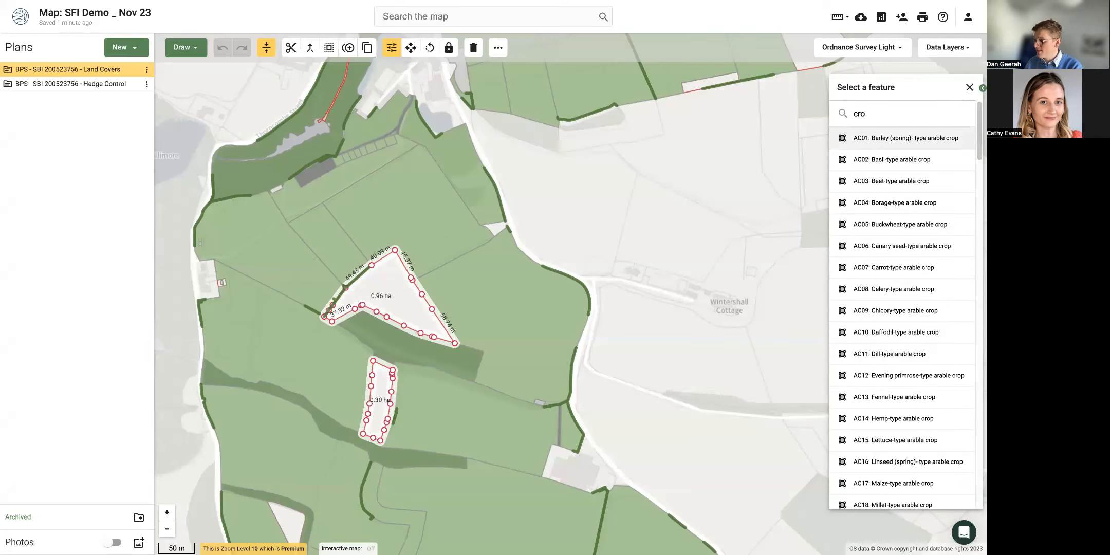
type("perm")
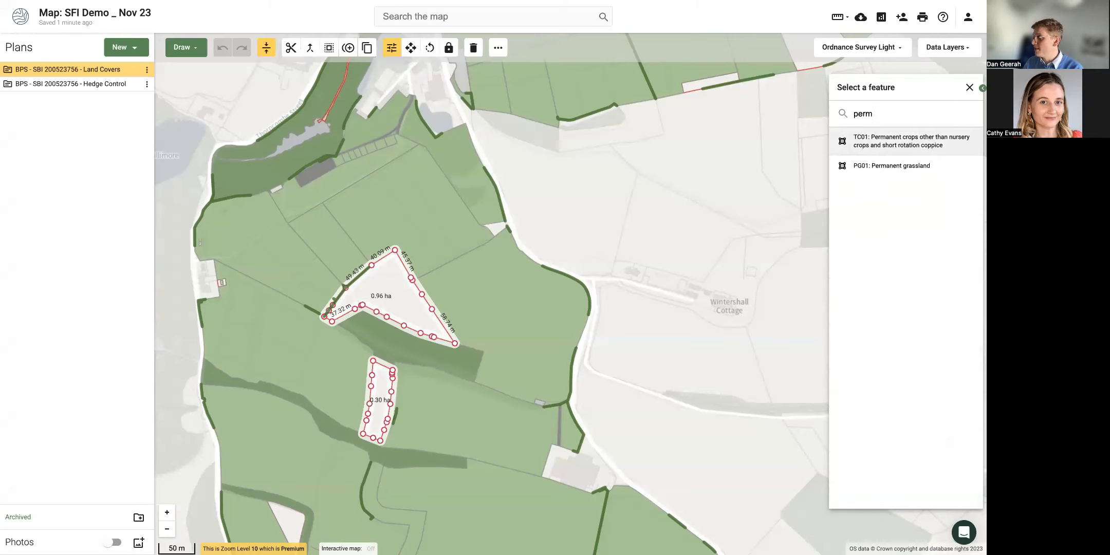
left_click(872, 145)
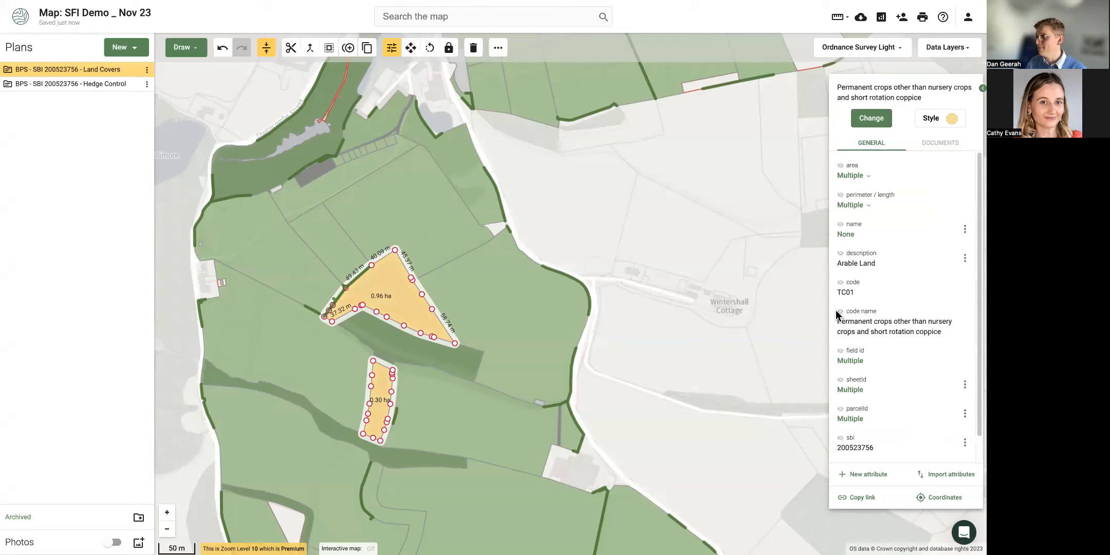
left_click(637, 242)
Zoom out to the whole farm and hide the Land Covers plan.
scroll(637, 242, "down", 2)
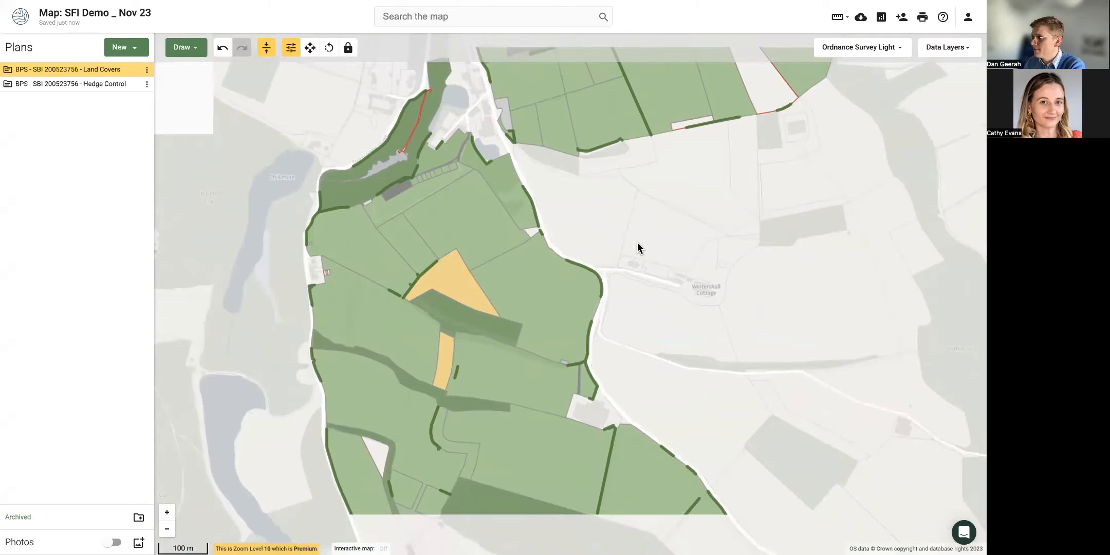
left_click_drag(659, 285, 664, 224)
scroll(665, 223, "down", 2)
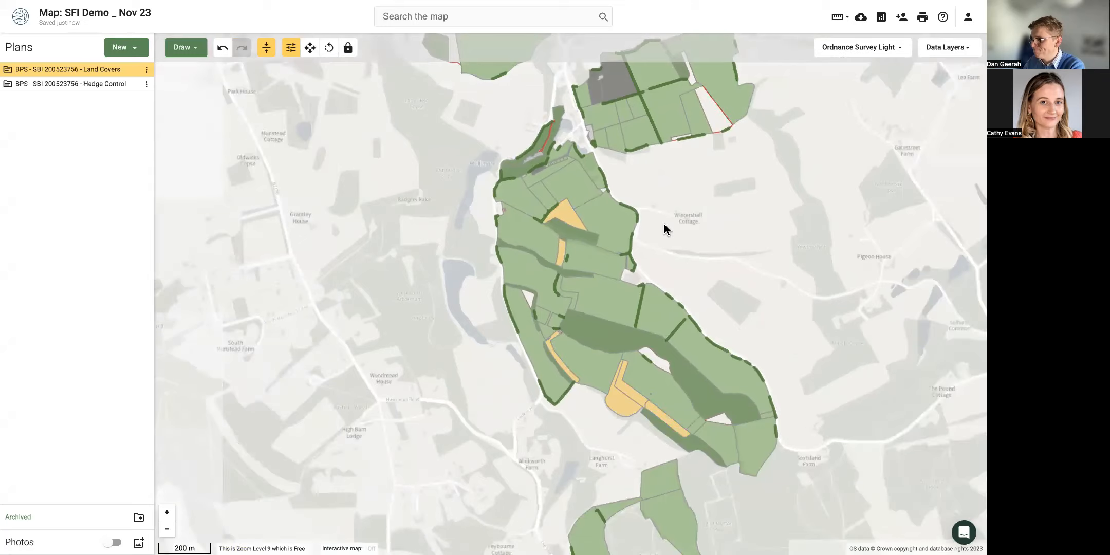
left_click_drag(700, 260, 662, 267)
scroll(661, 203, "down", 1)
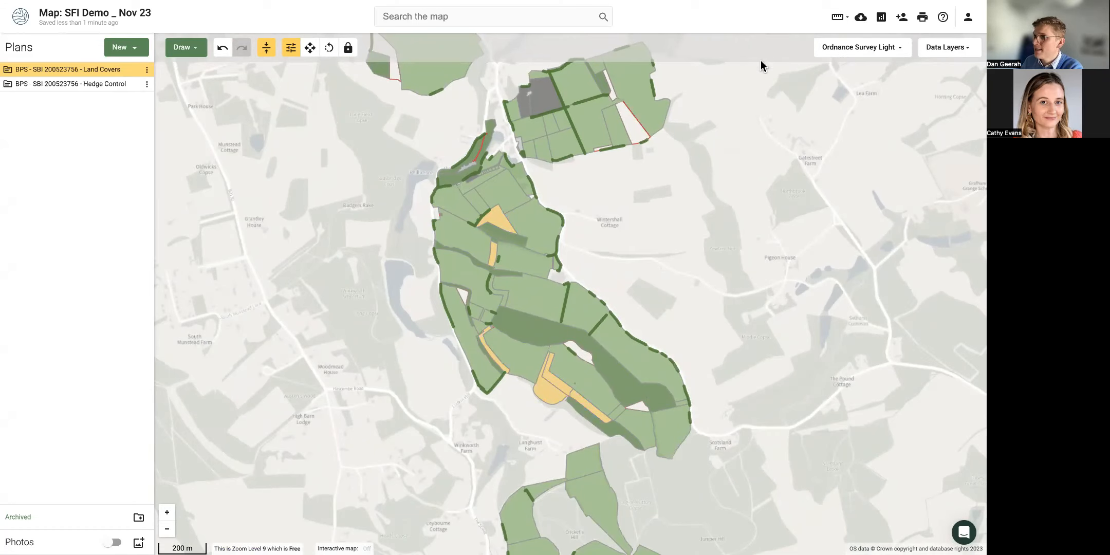
left_click(133, 70)
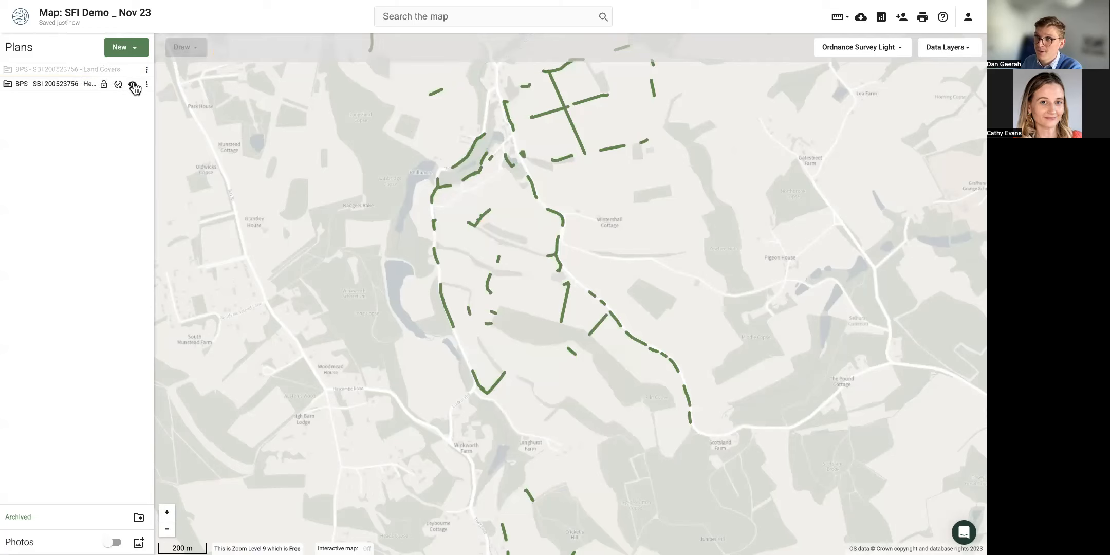
Toggle Hedge Control off and on, show Land Covers again, and zoom in.
left_click(133, 85)
left_click(133, 84)
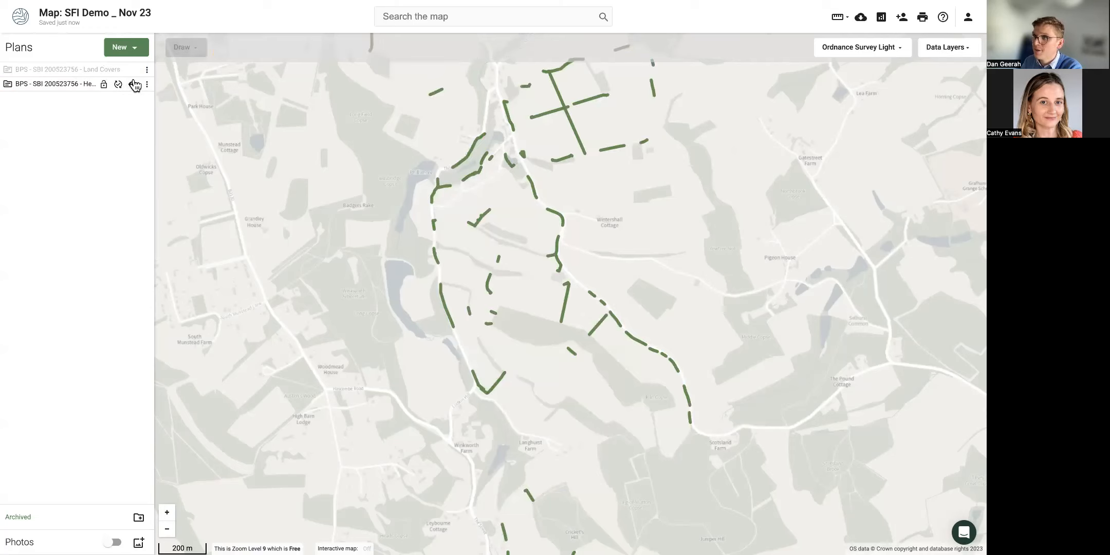
left_click(133, 71)
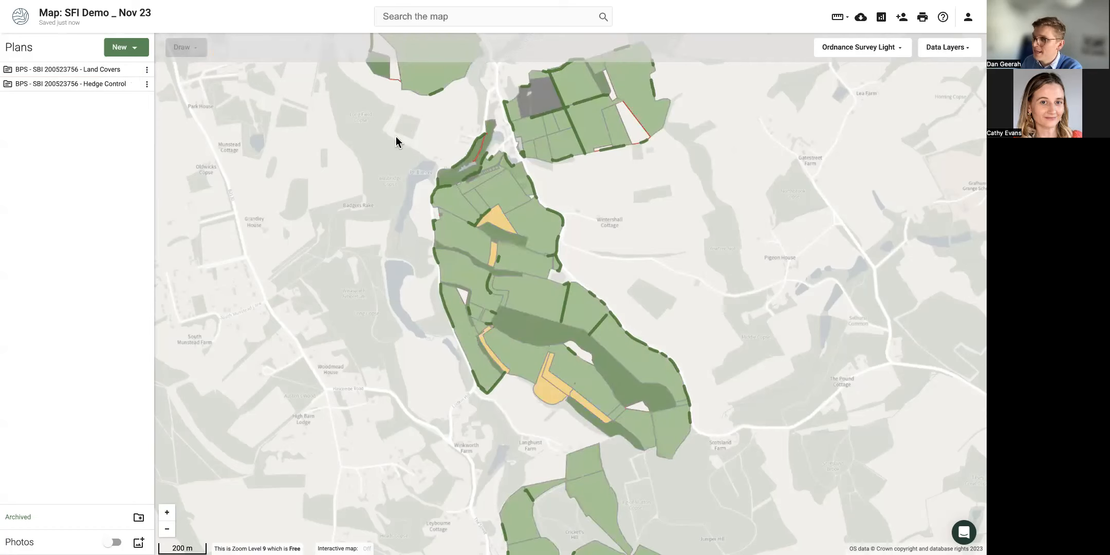
scroll(495, 192, "up", 2)
scroll(495, 192, "up", 2)
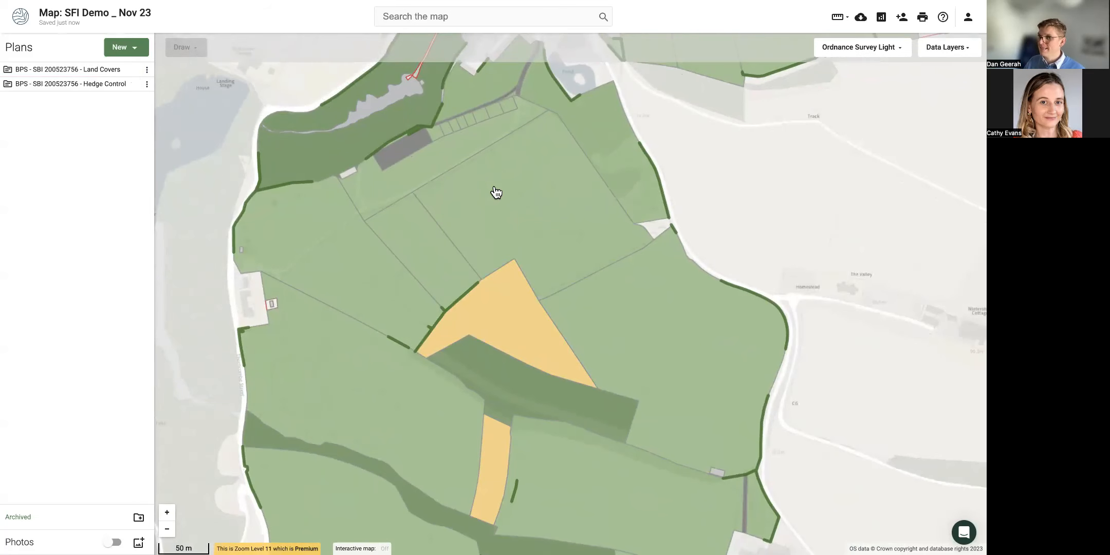
left_click(495, 192)
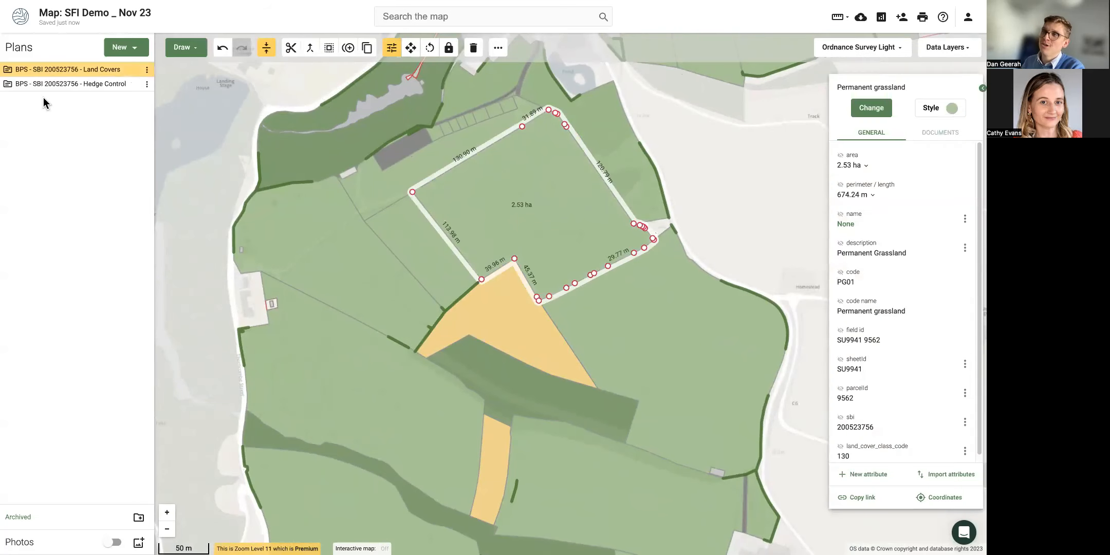
mouse_move(73, 76)
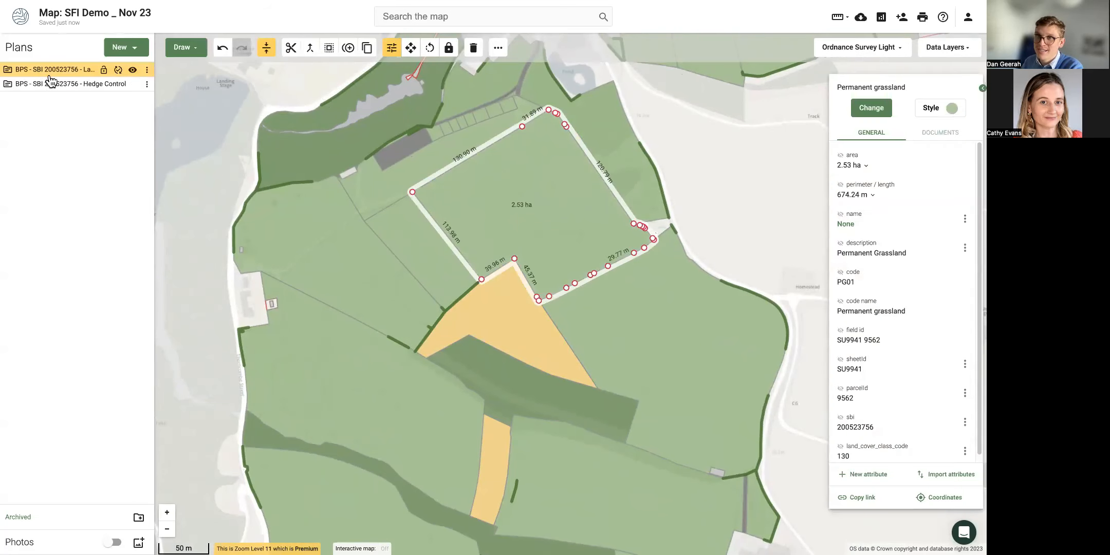
left_click(302, 184)
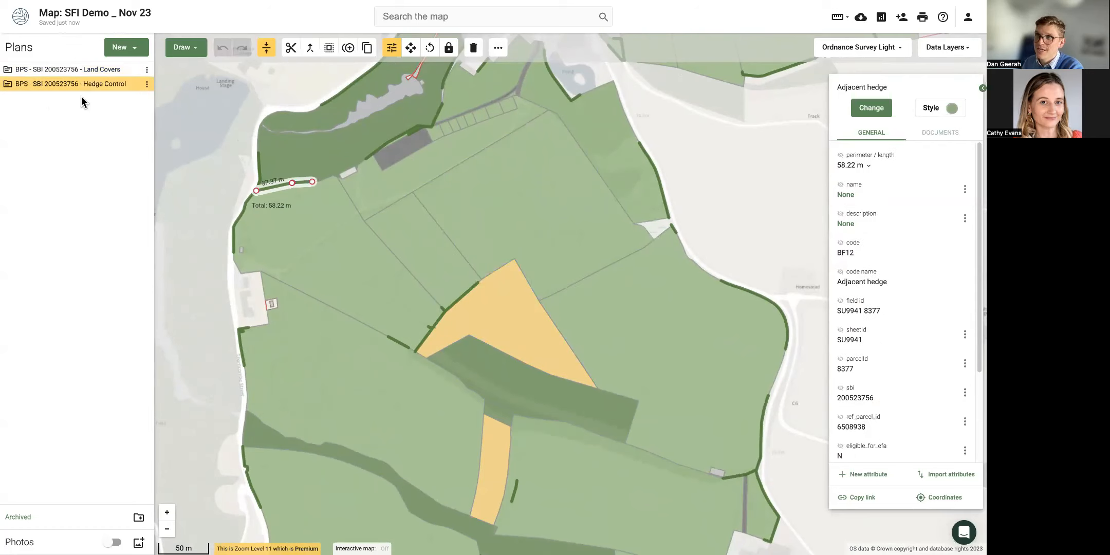
left_click(328, 271)
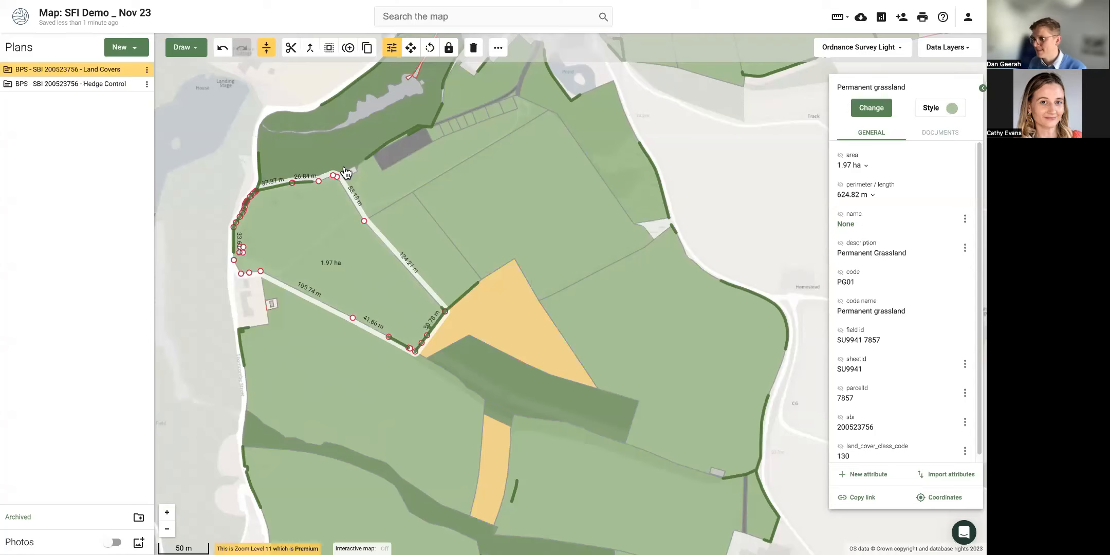
left_click(230, 157)
scroll(237, 219, "down", 3)
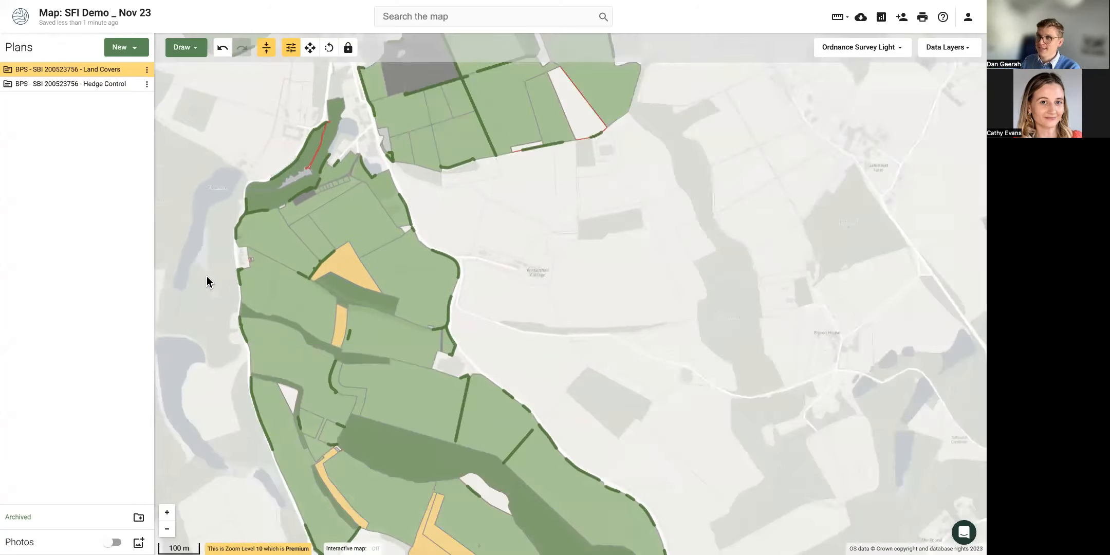
left_click_drag(206, 276, 369, 281)
scroll(328, 260, "down", 3)
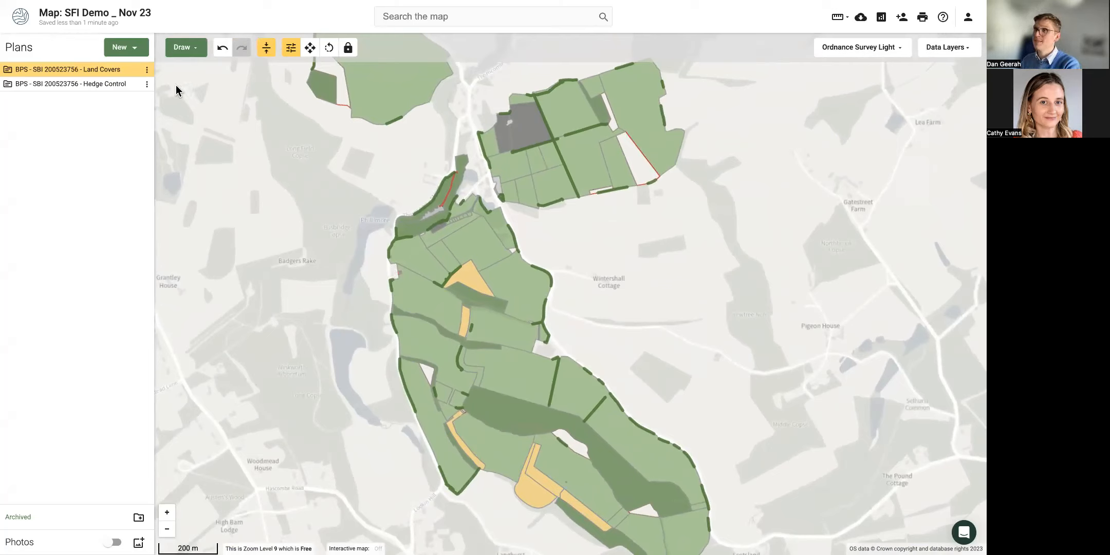
mouse_move(151, 77)
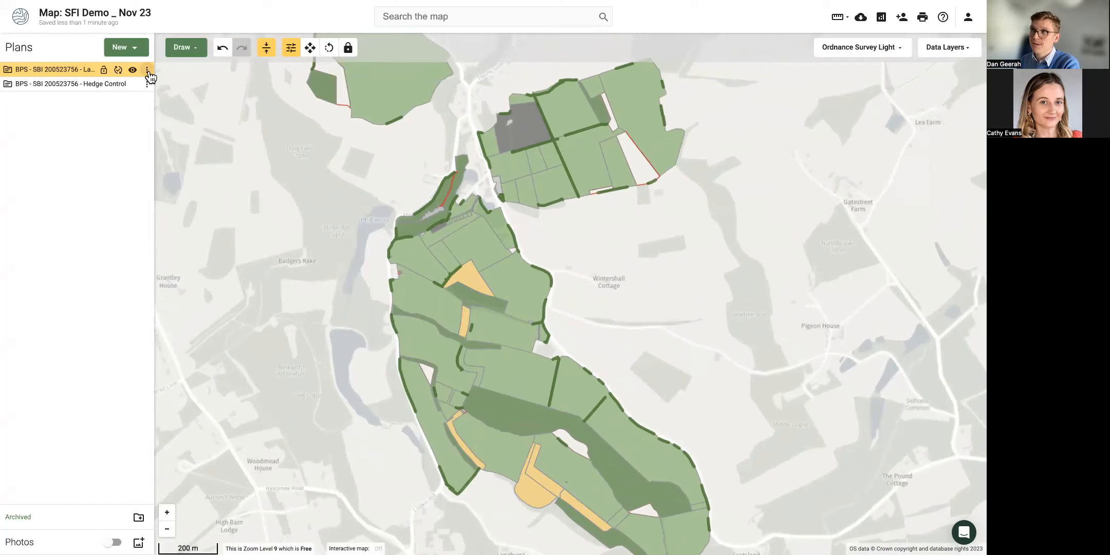
Duplicate the Land Covers plan as a Sustainable Farming Incentive (SFI 2023) plan.
left_click(148, 72)
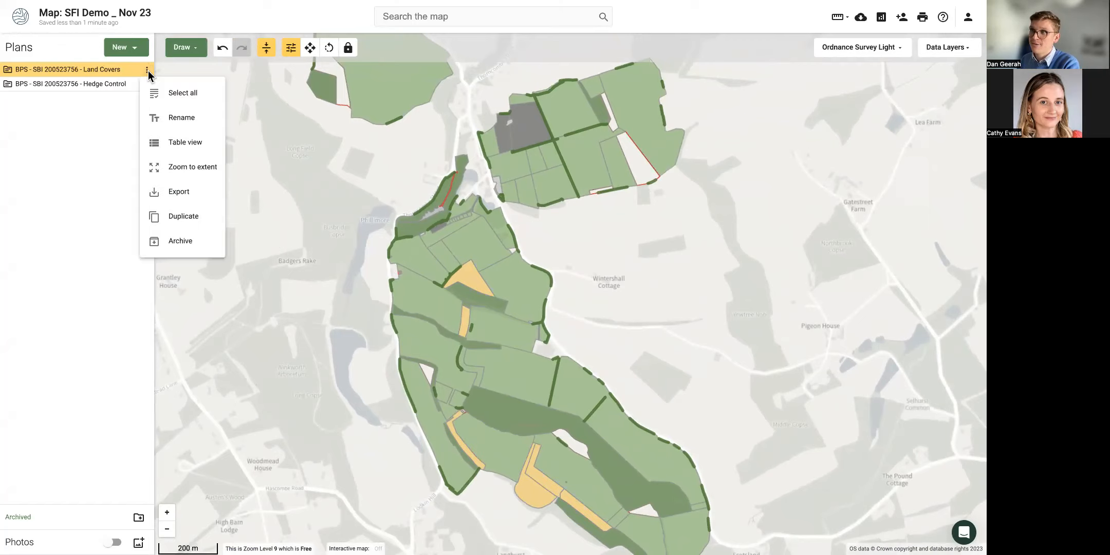
left_click(200, 218)
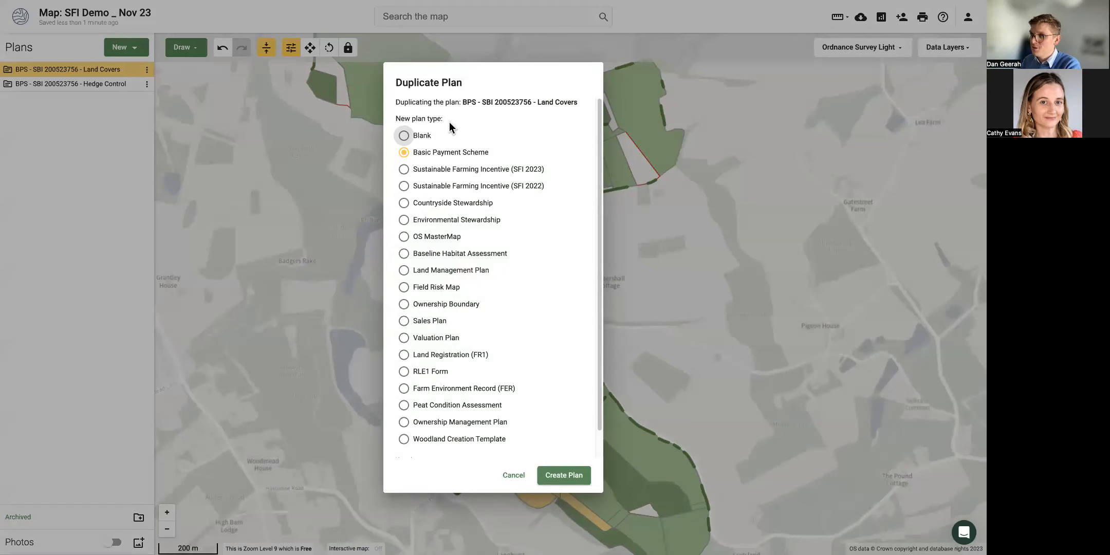
left_click(414, 175)
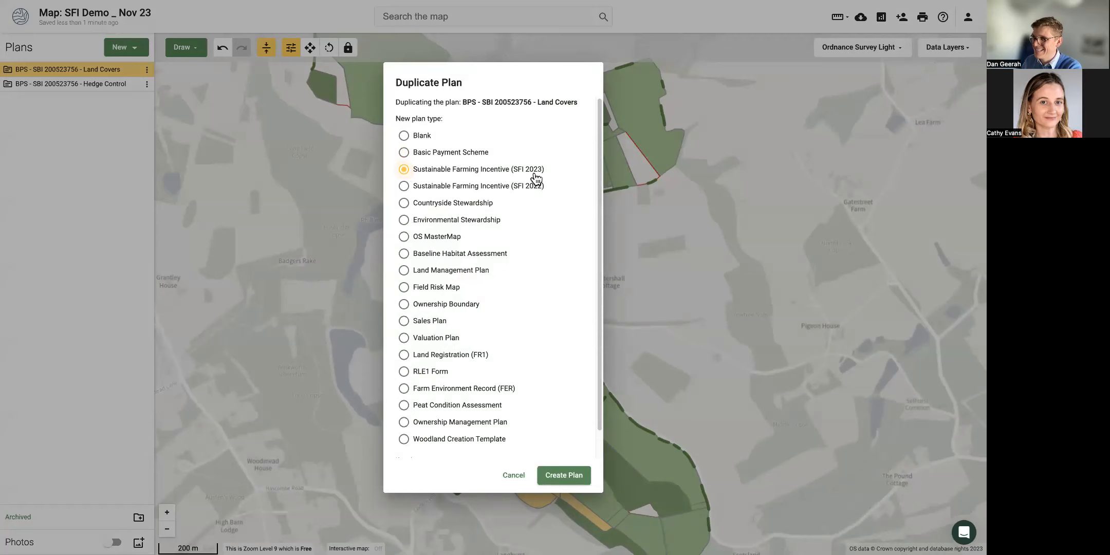
Rename the copy to start 'SFI 23 - Actions', dropping 'Land Covers', and create it.
scroll(537, 200, "down", 1)
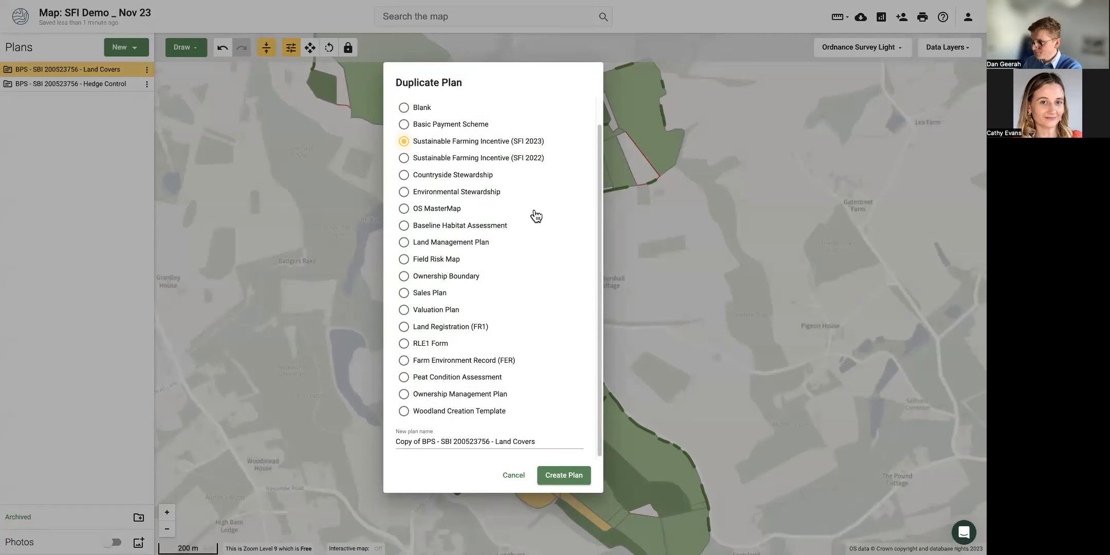
left_click_drag(437, 442, 385, 442)
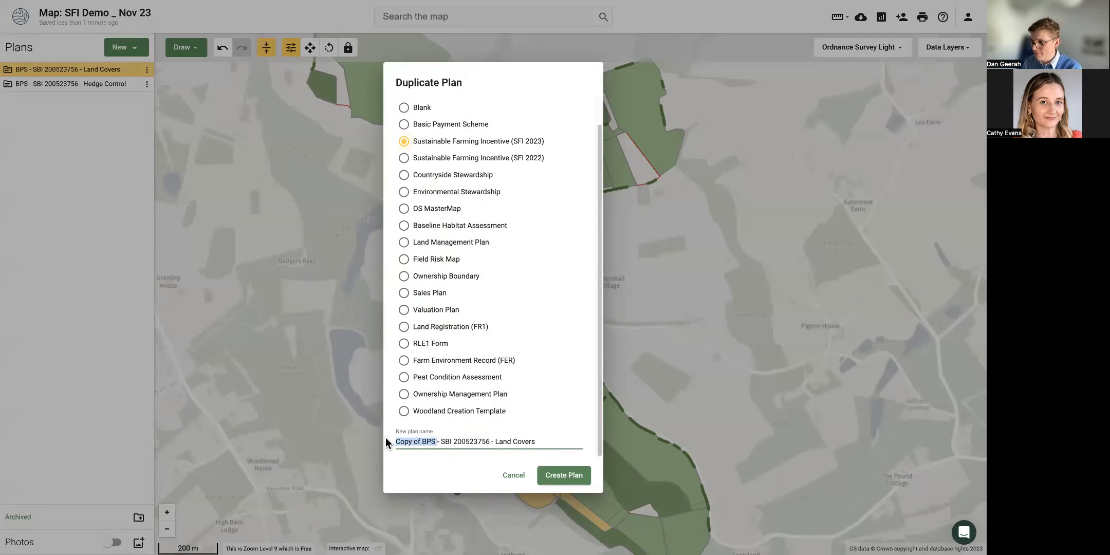
type("SFI 23")
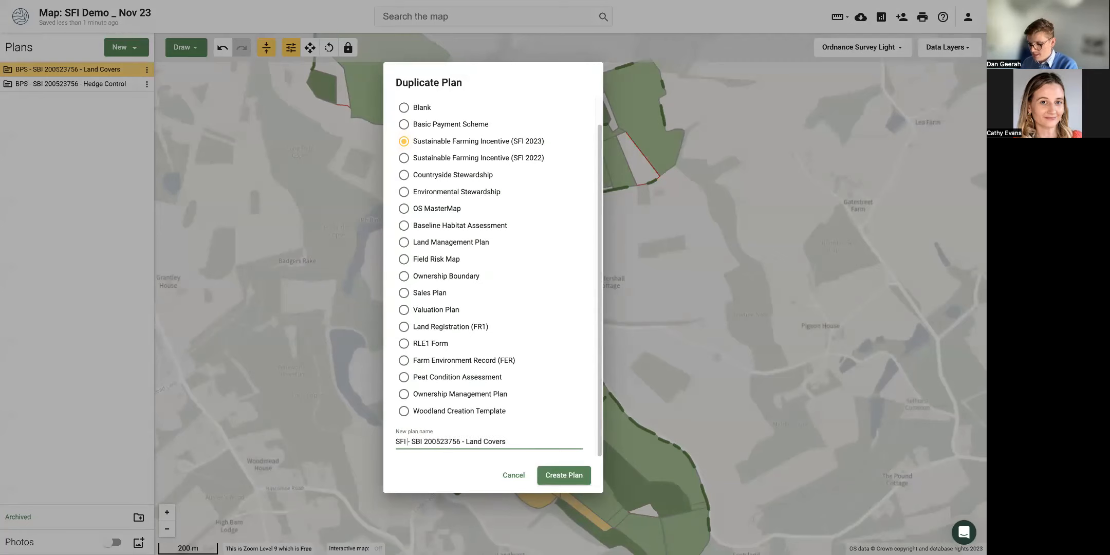
type(" - Actions")
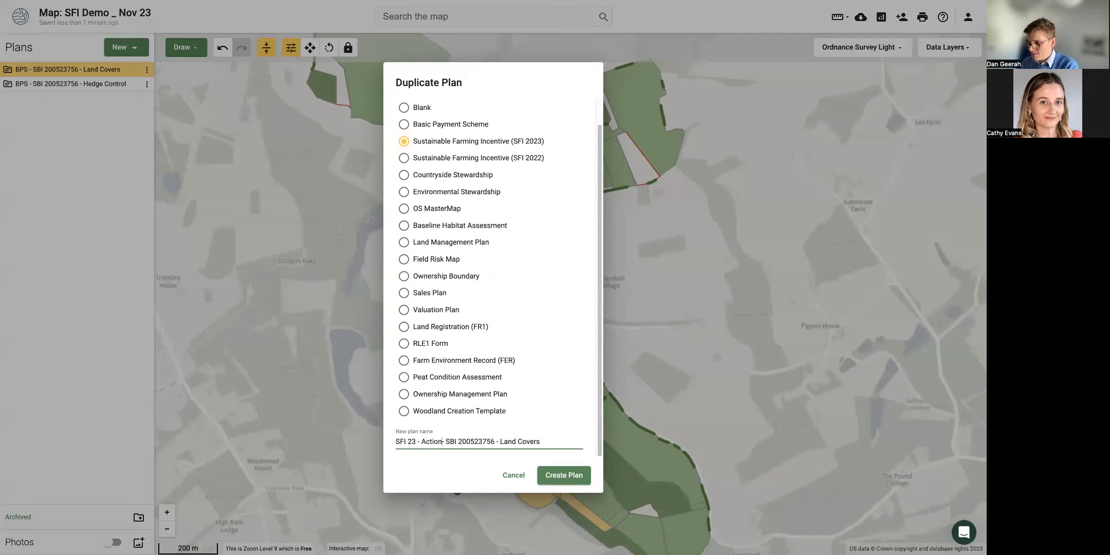
left_click_drag(562, 448, 500, 440)
key("BackSpace")
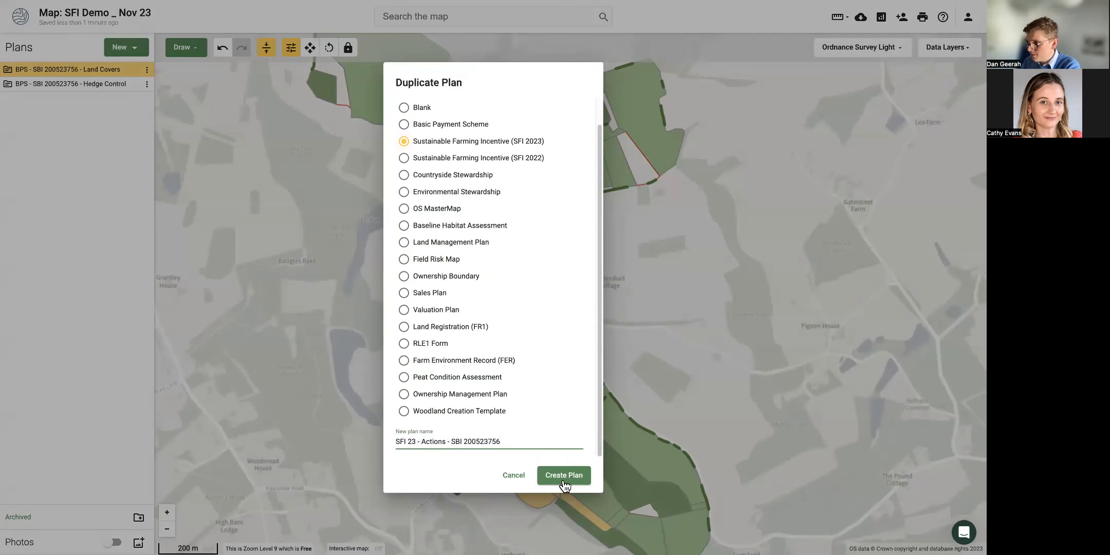
left_click(563, 476)
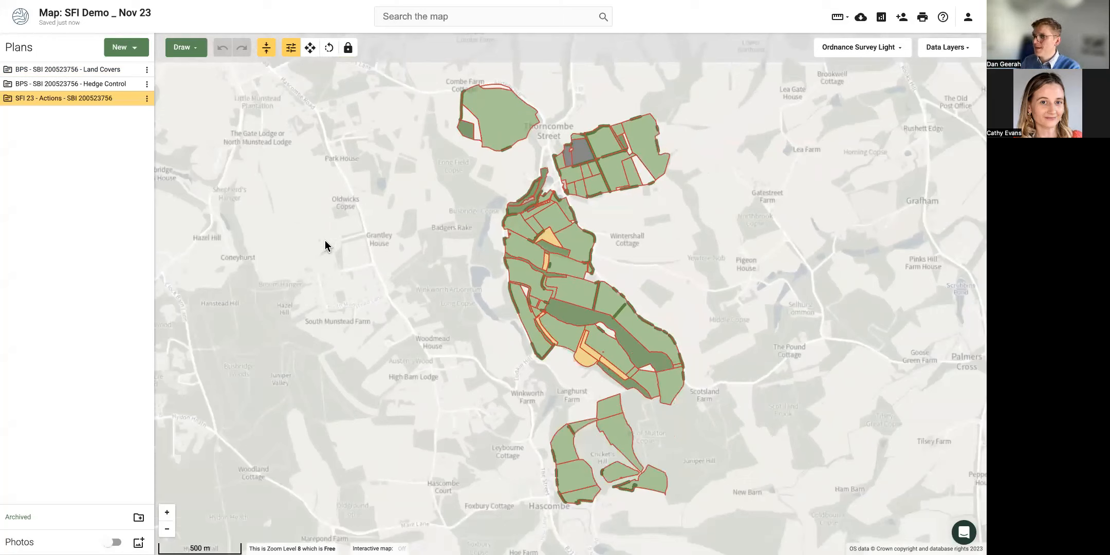
left_click(138, 48)
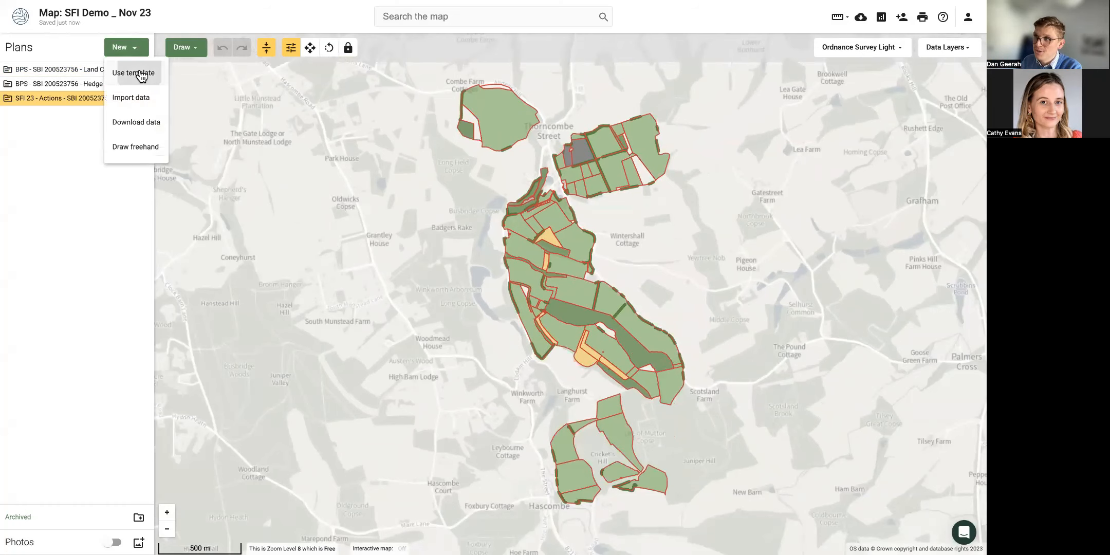
left_click(148, 69)
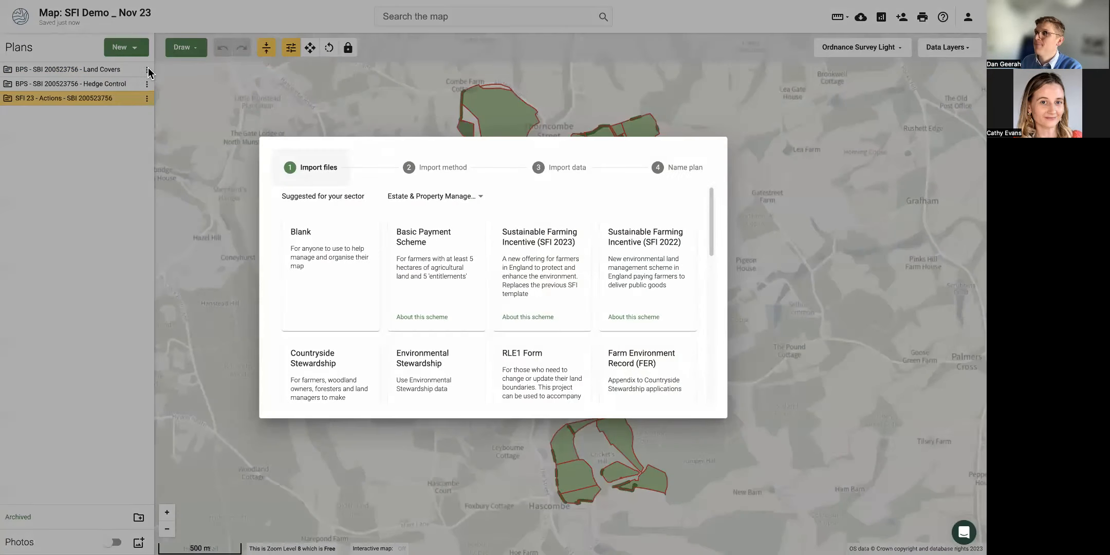
left_click(568, 299)
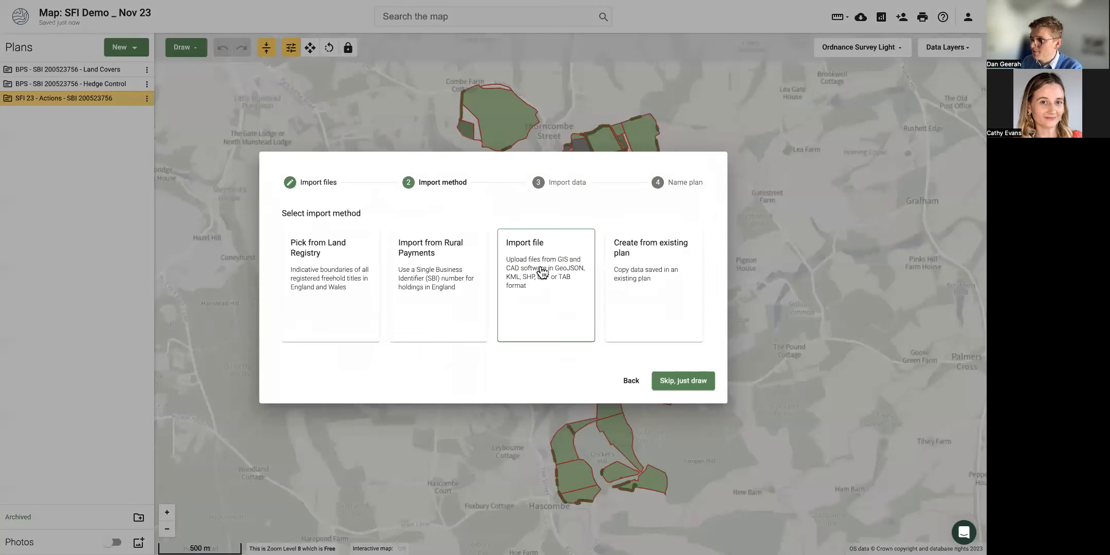
left_click(658, 272)
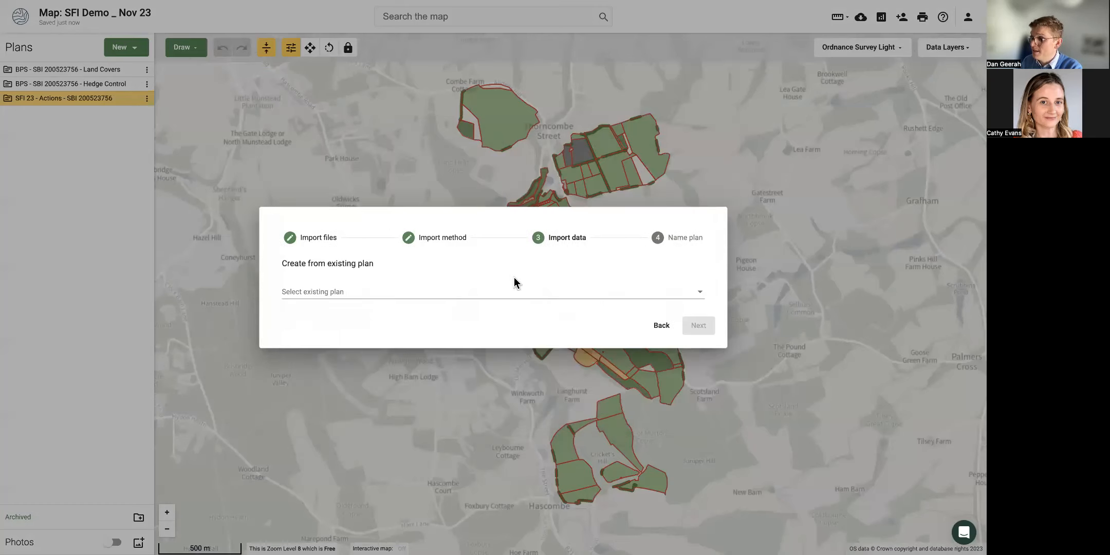
left_click(480, 297)
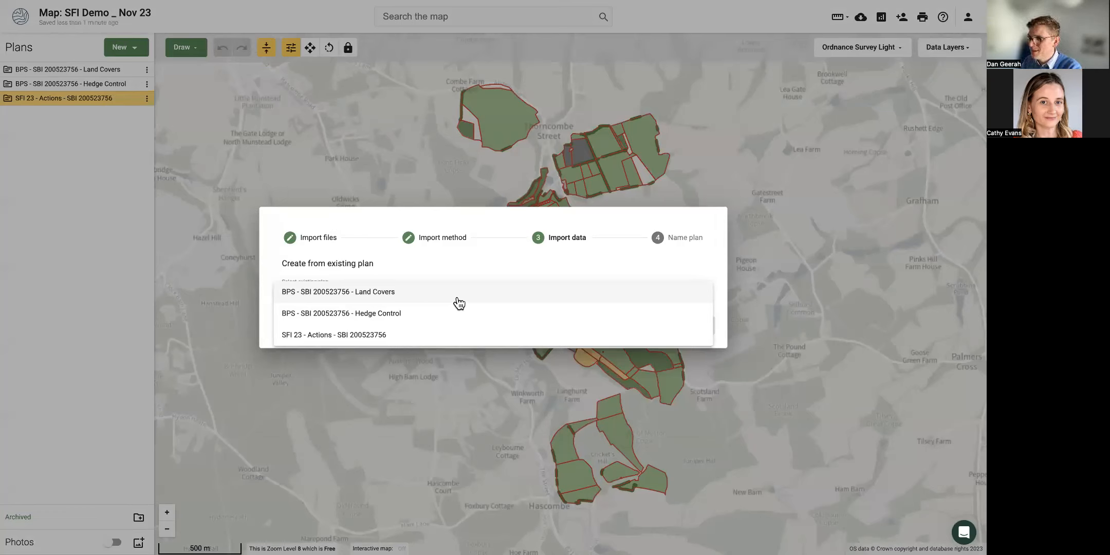
left_click(457, 298)
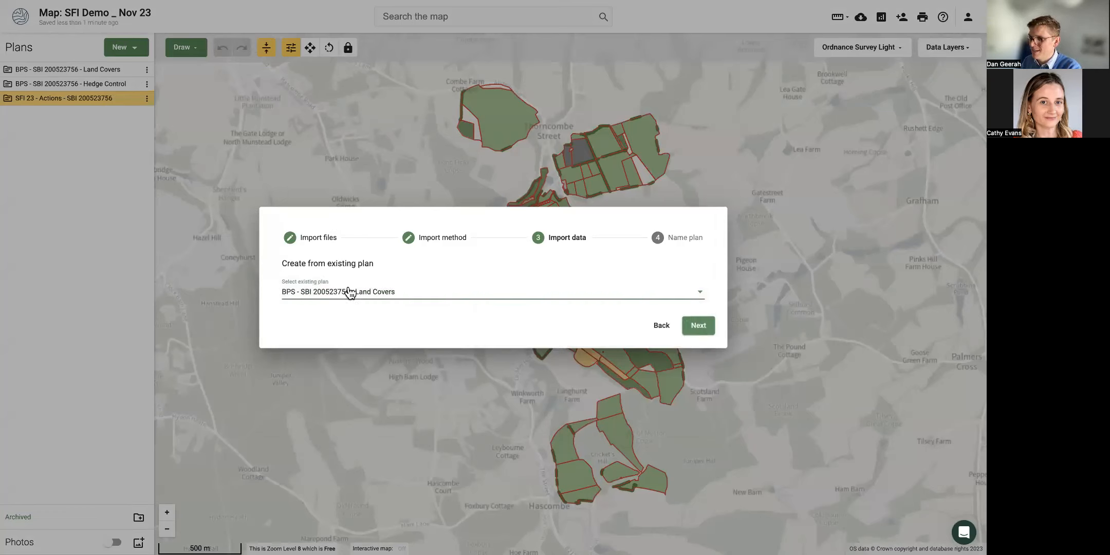
left_click(662, 326)
left_click(630, 380)
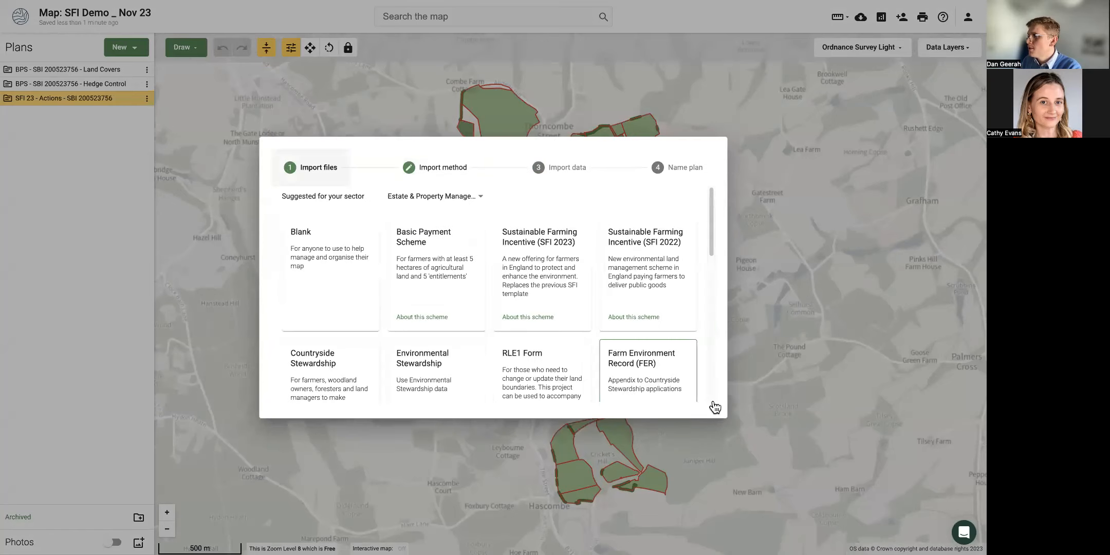
left_click(873, 374)
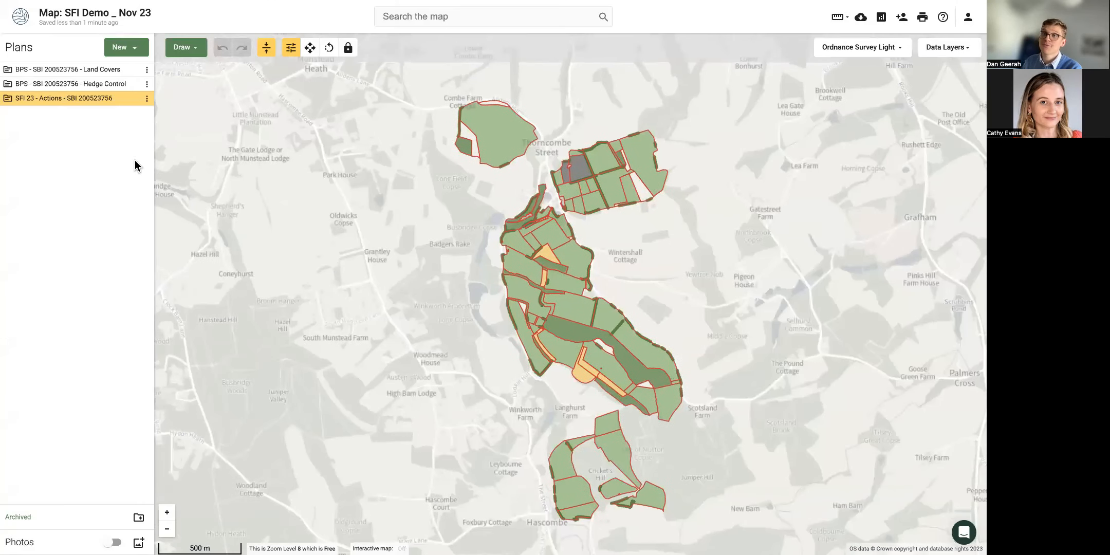
Hide the Hedge Control plan, zoom in, and select the 12.27 ha northern field.
mouse_move(110, 102)
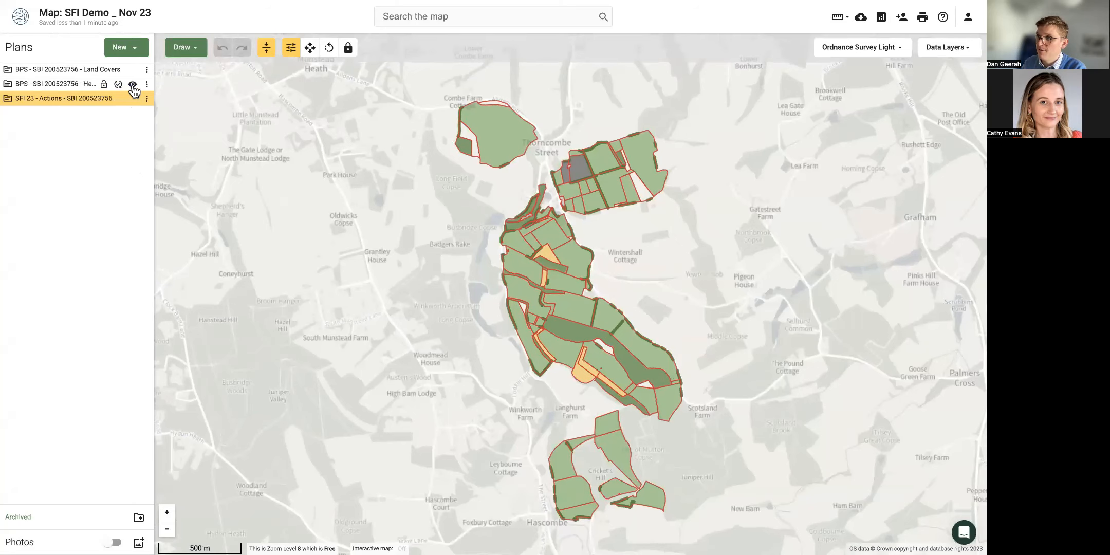
left_click(132, 86)
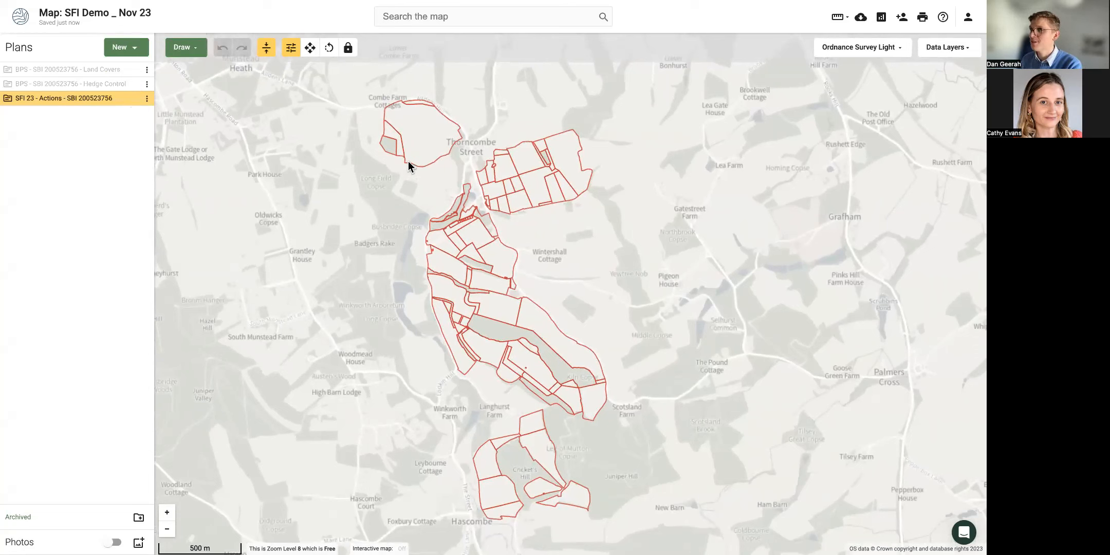
left_click_drag(385, 203, 379, 247)
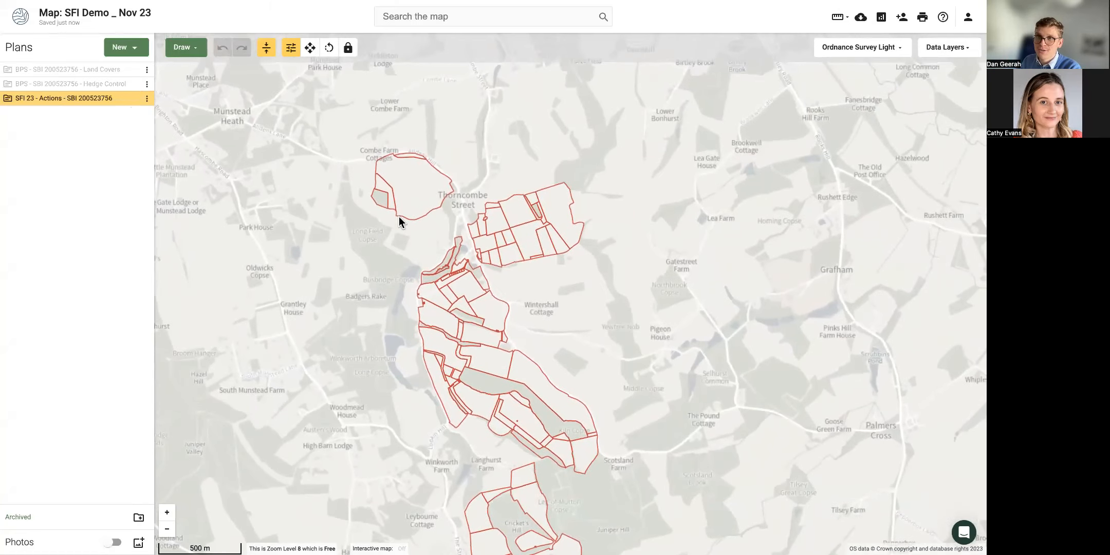
scroll(412, 212, "up", 2)
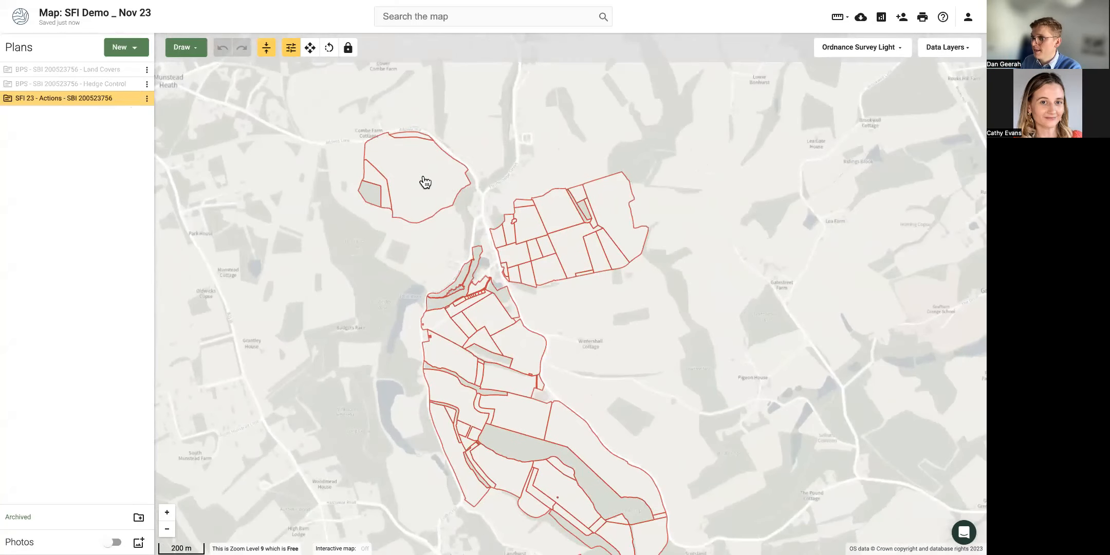
left_click(425, 182)
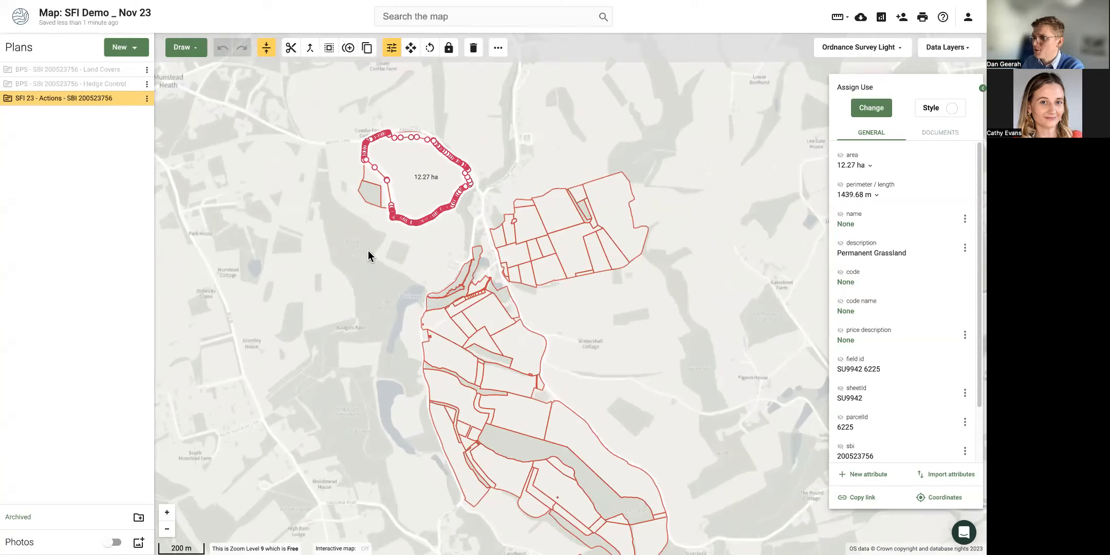
Show the Land Covers plan again and inspect the central 3.77 ha Permanent Grassland field TQ0041 1048.
mouse_move(134, 72)
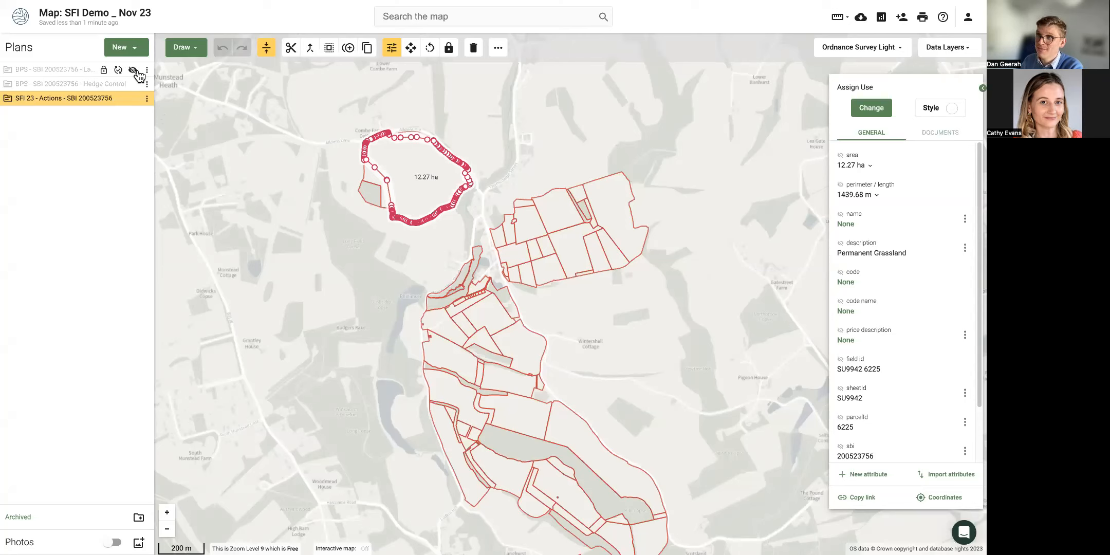
left_click(134, 70)
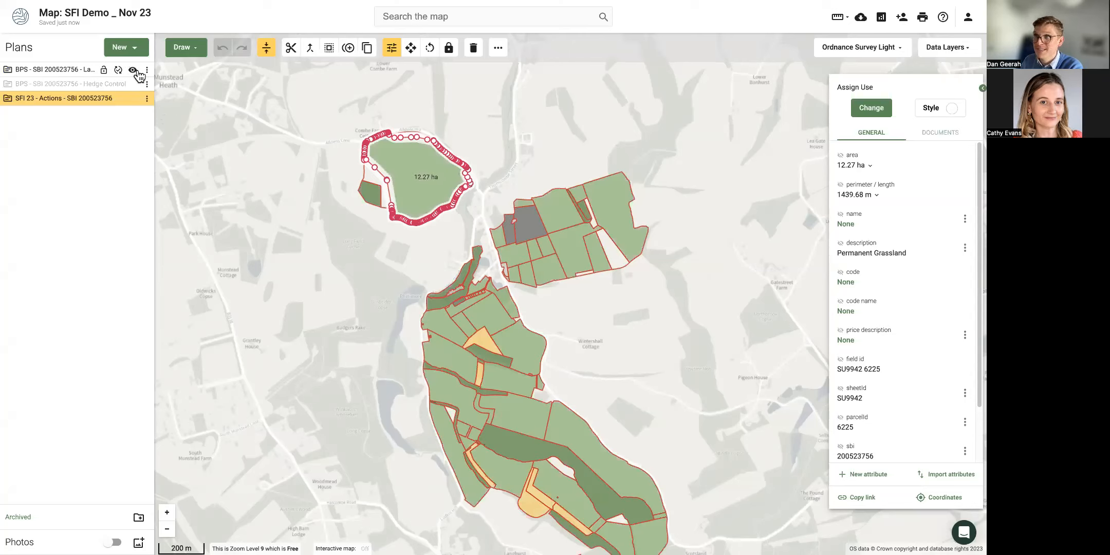
left_click(263, 241)
left_click_drag(338, 307, 270, 265)
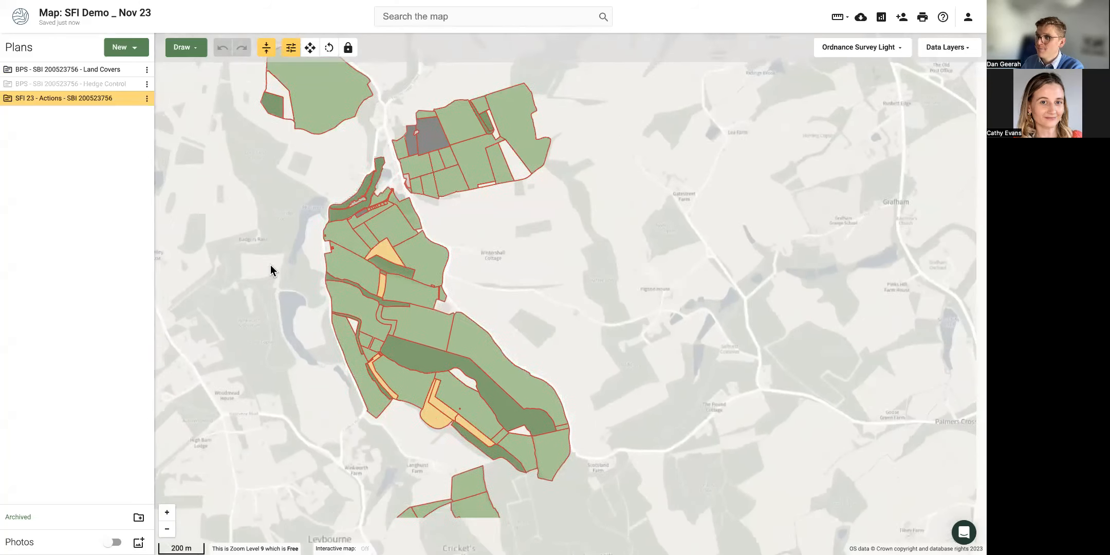
left_click(430, 262)
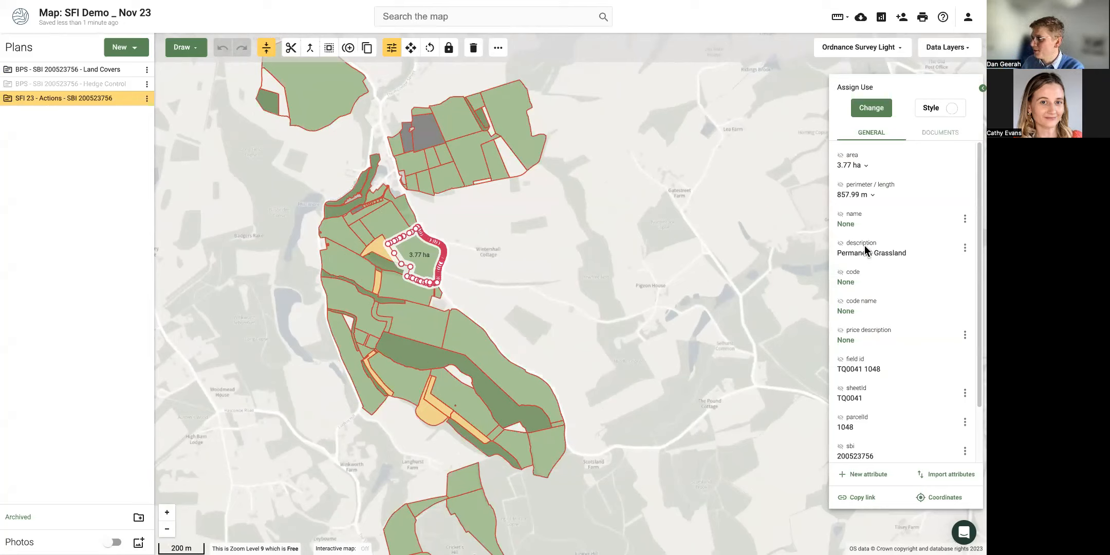
left_click_drag(913, 254, 843, 257)
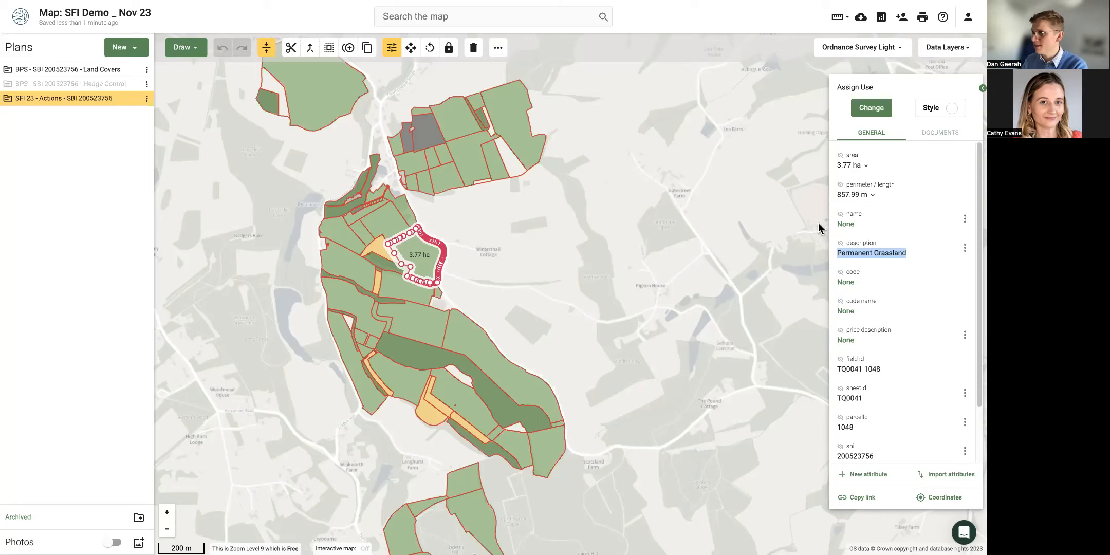
Select the north-east 6.21 ha permanent grassland field TQ0042 5101 and bring up its action list.
left_click(525, 260)
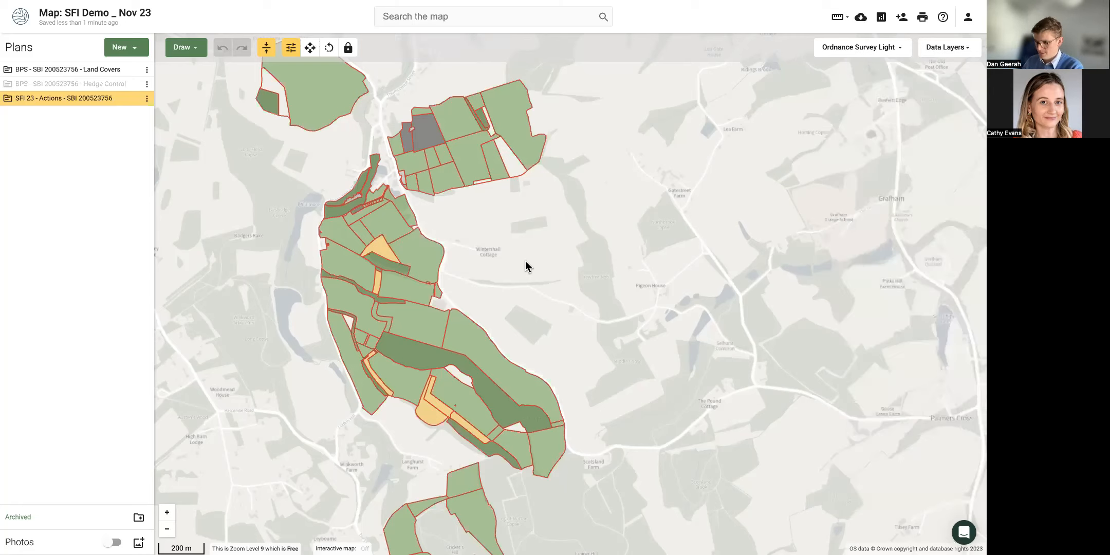
left_click_drag(517, 224, 480, 288)
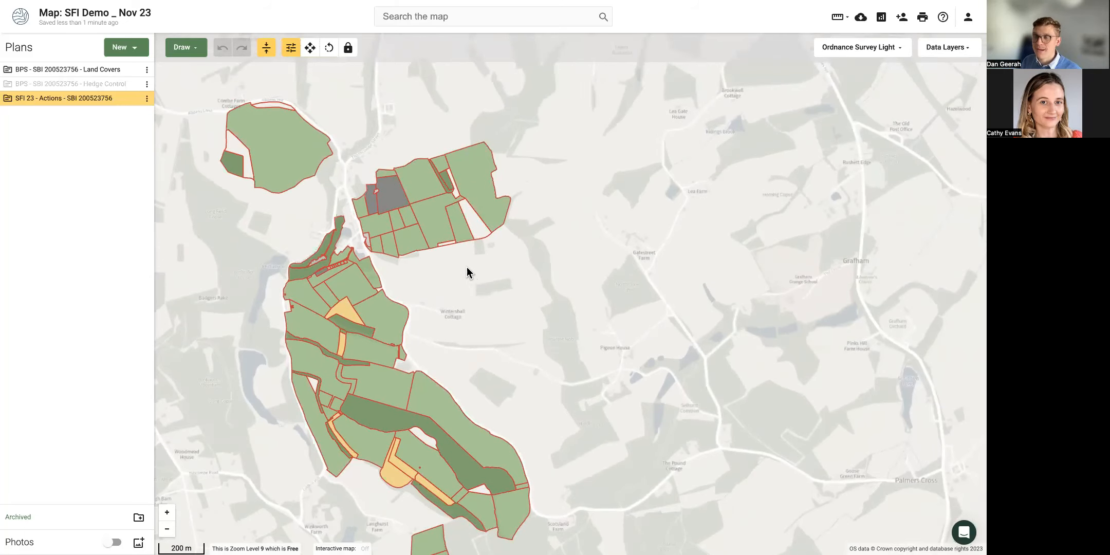
scroll(479, 157, "up", 2)
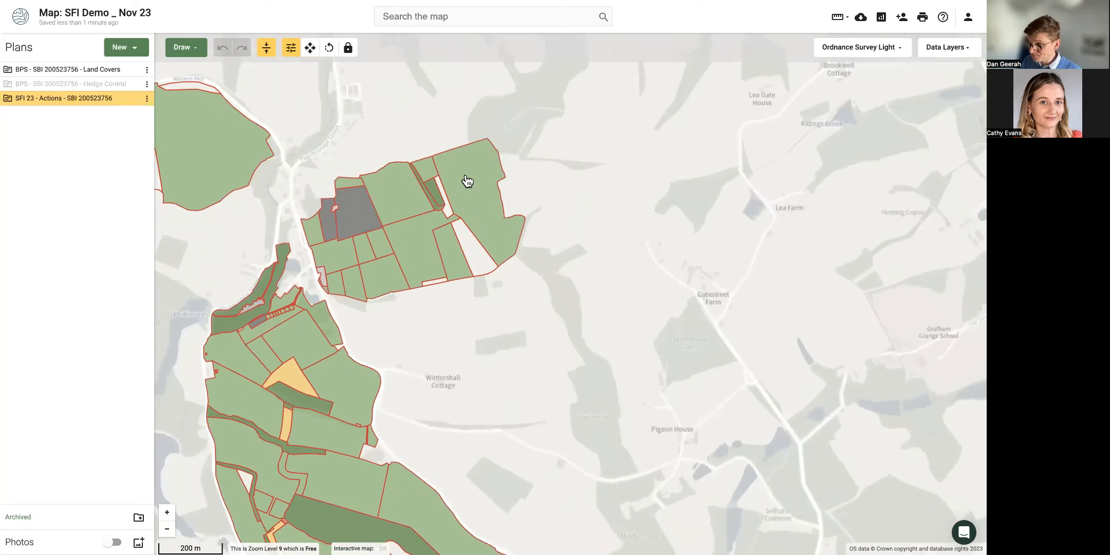
left_click(468, 181)
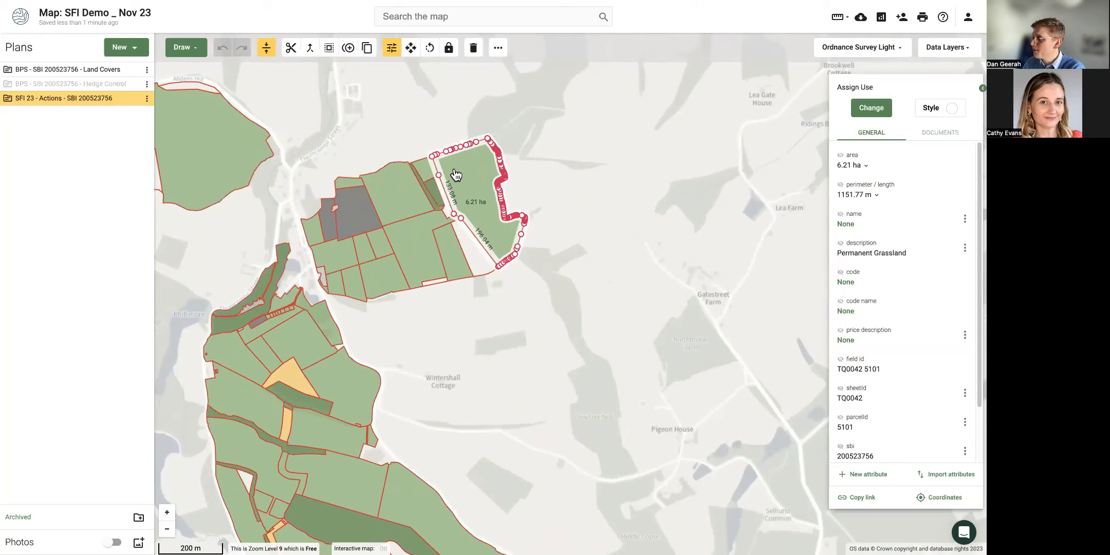
left_click(869, 108)
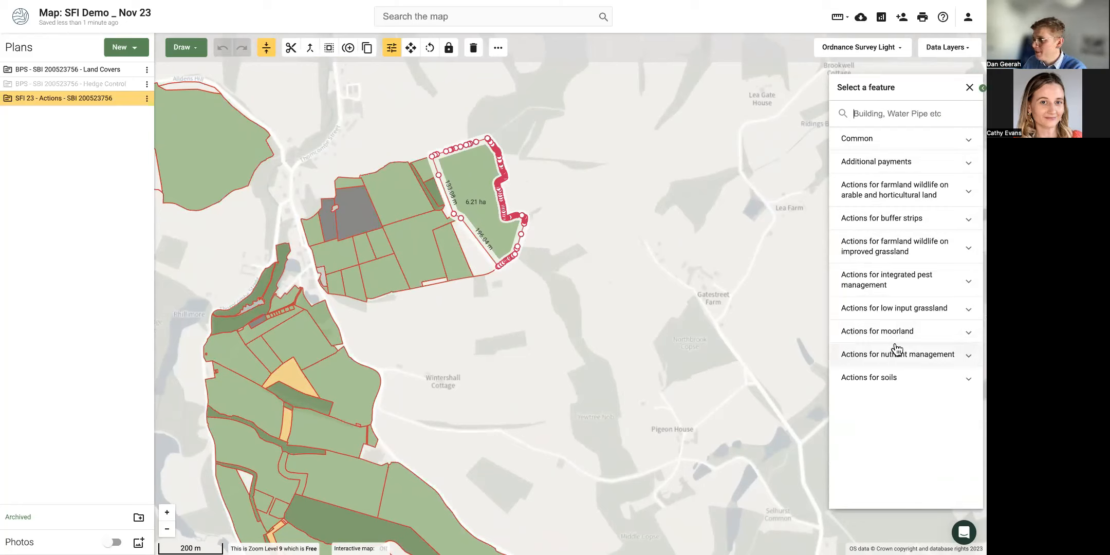
Browse the action categories and assign LIG1 very low nutrient input grassland to the 6.21 ha field.
left_click(885, 204)
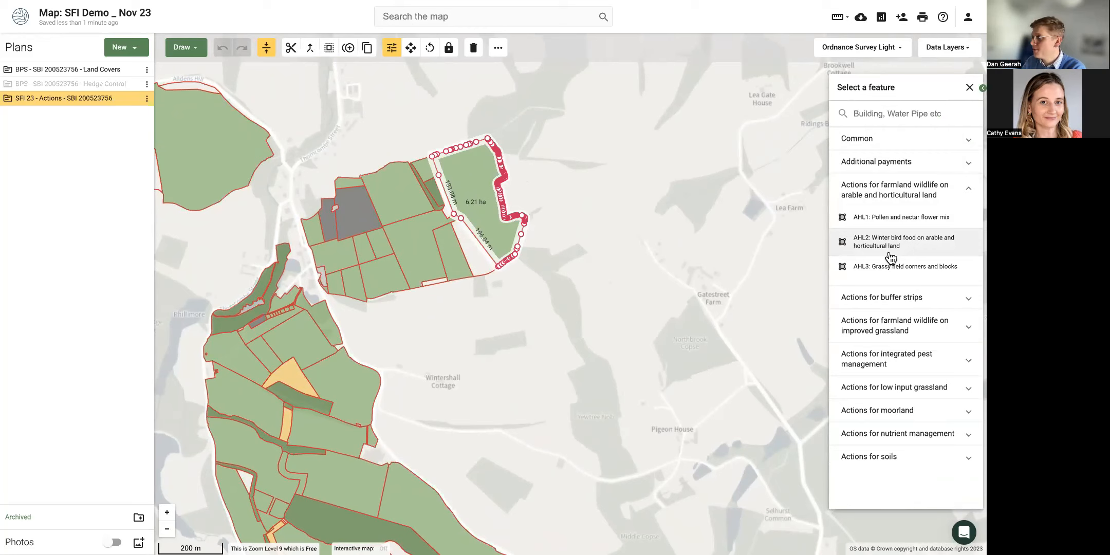
left_click(900, 199)
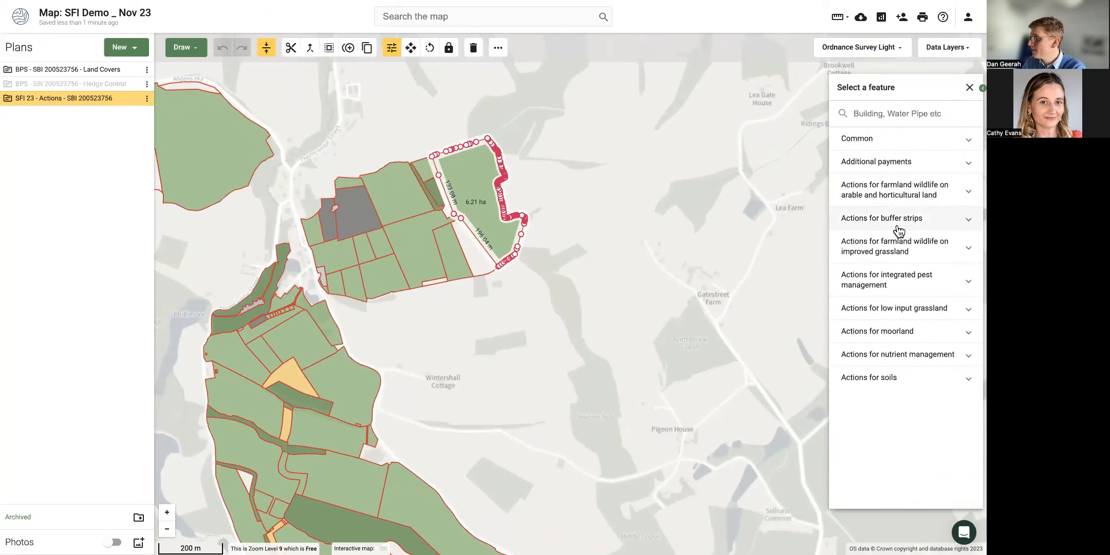
left_click(892, 256)
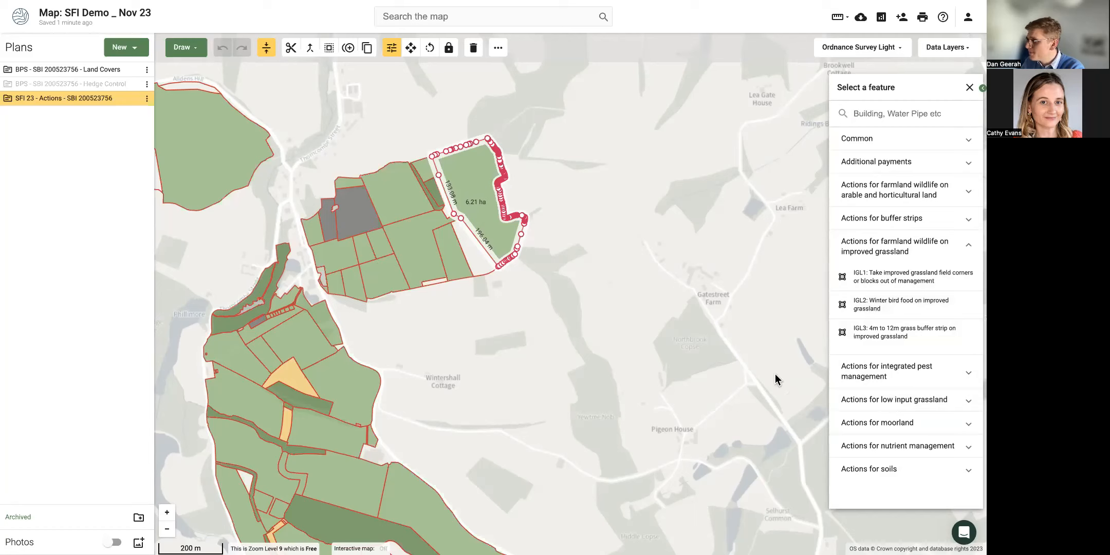
left_click(875, 406)
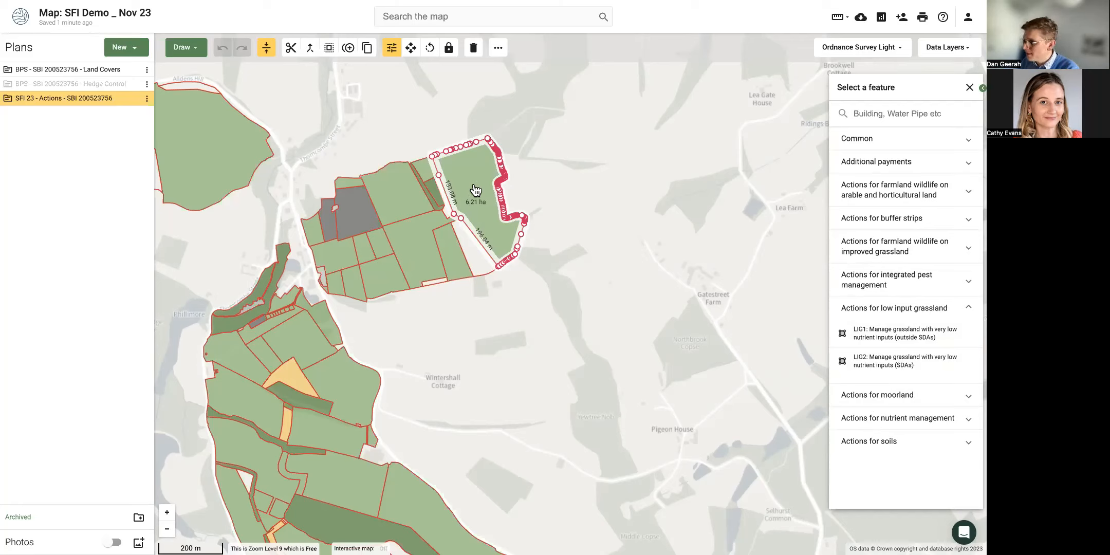
left_click(878, 334)
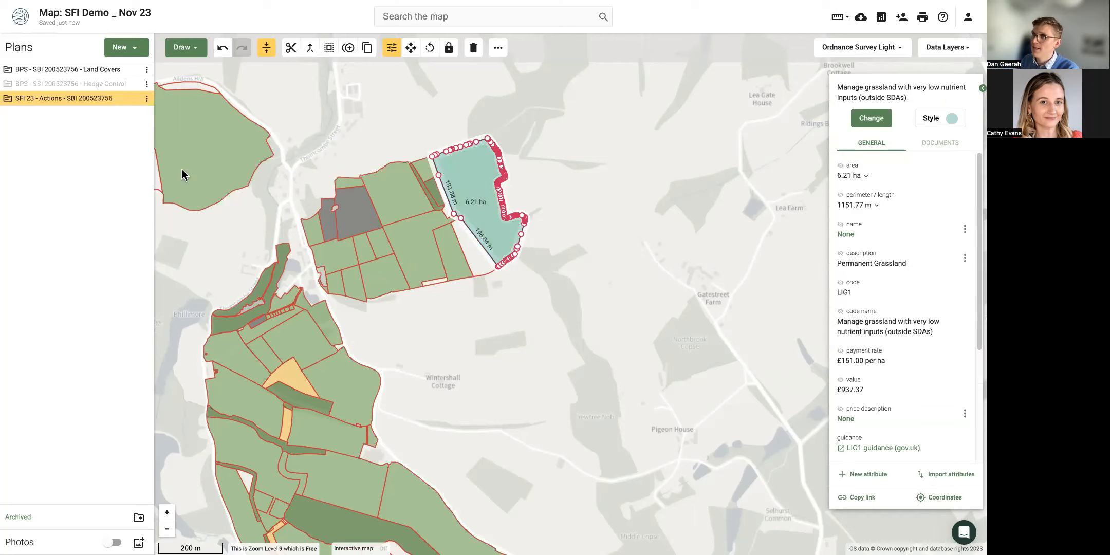
Hide Land Covers, reselect the LIG1 field, and check its £151.00 per ha rate and £937.37 value.
left_click(133, 69)
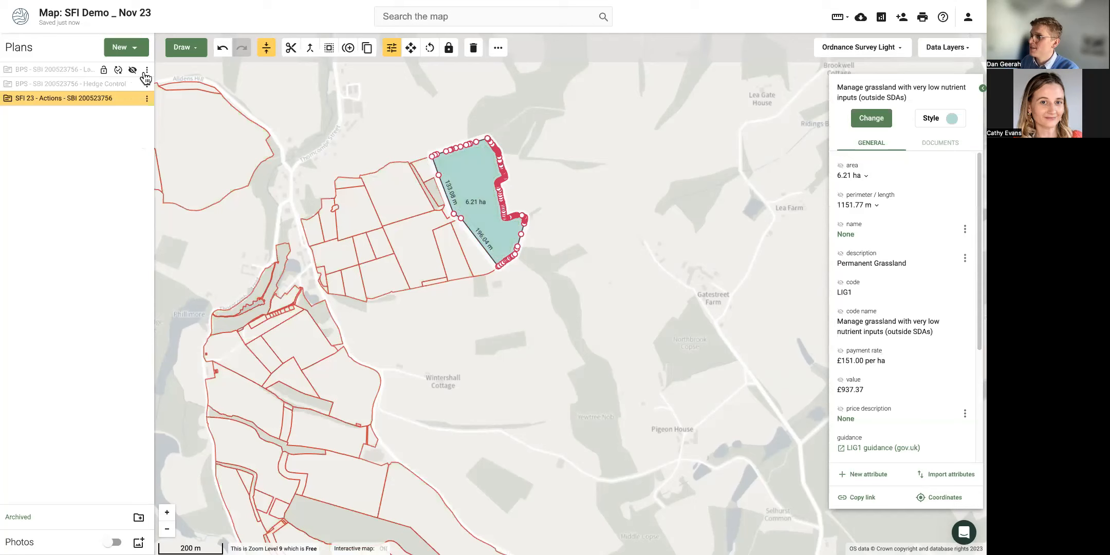
left_click(520, 259)
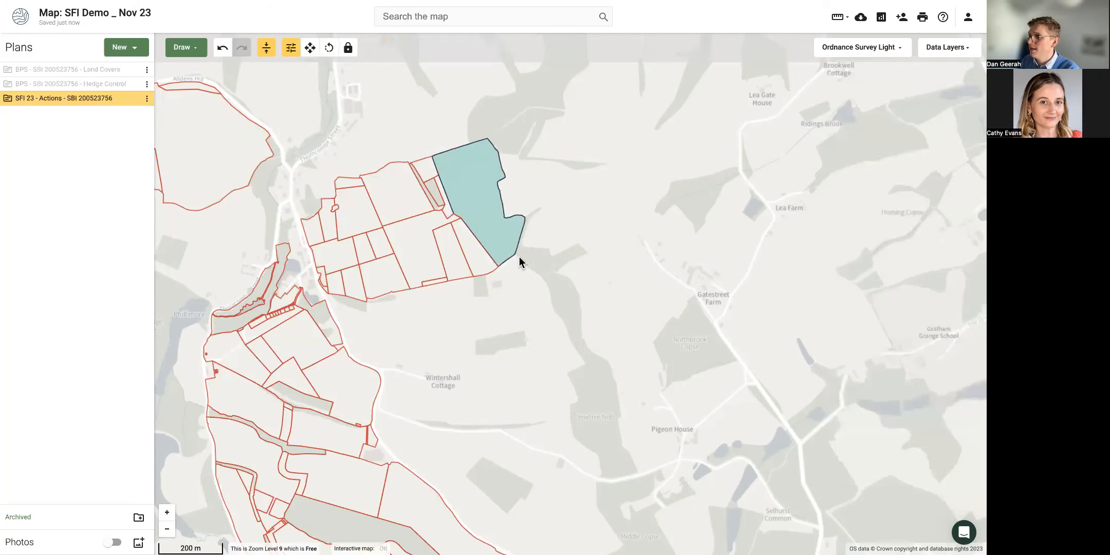
left_click(464, 199)
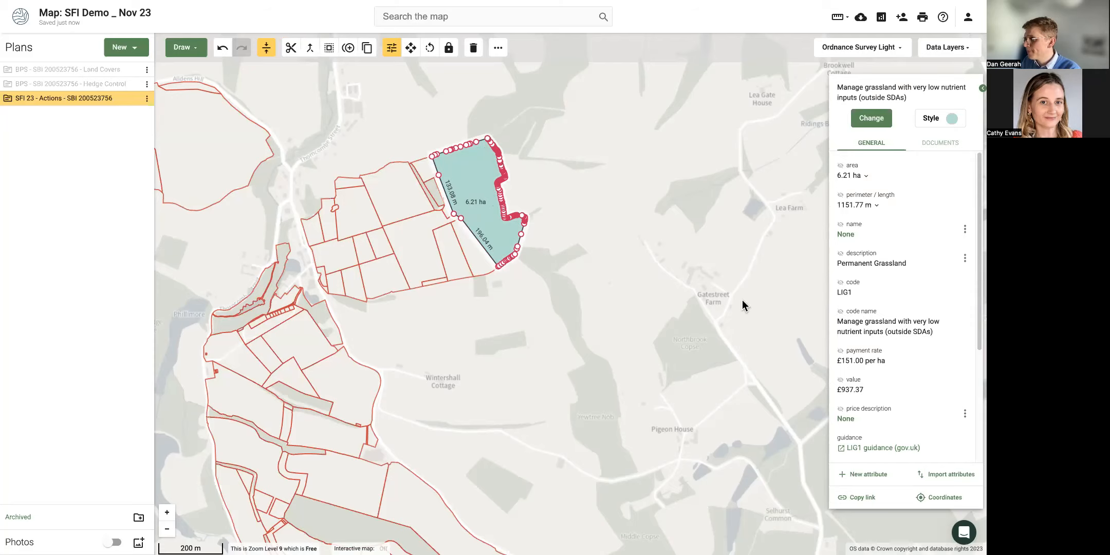
scroll(450, 205, "up", 2)
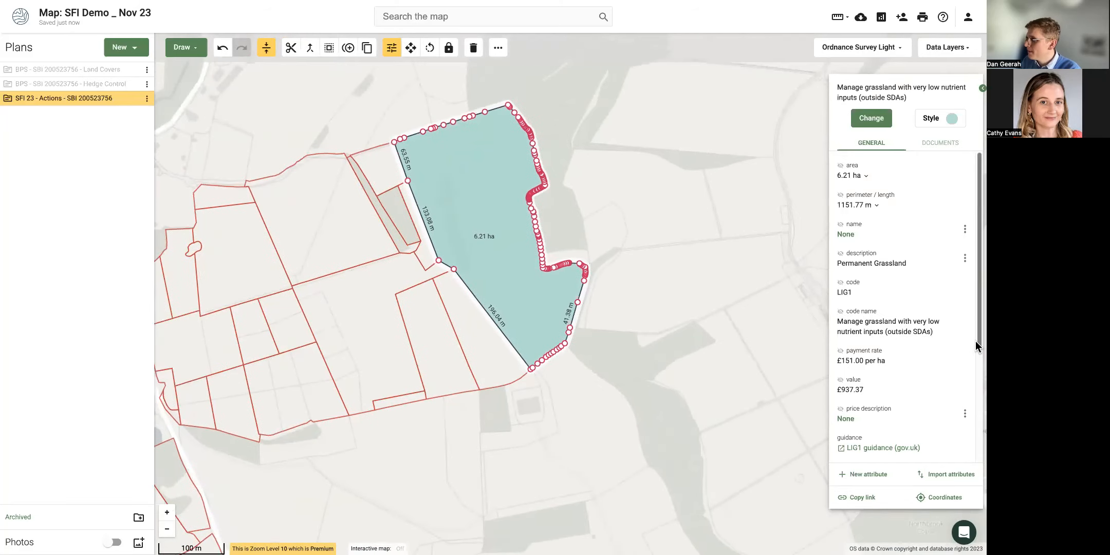
scroll(892, 335, "down", 1)
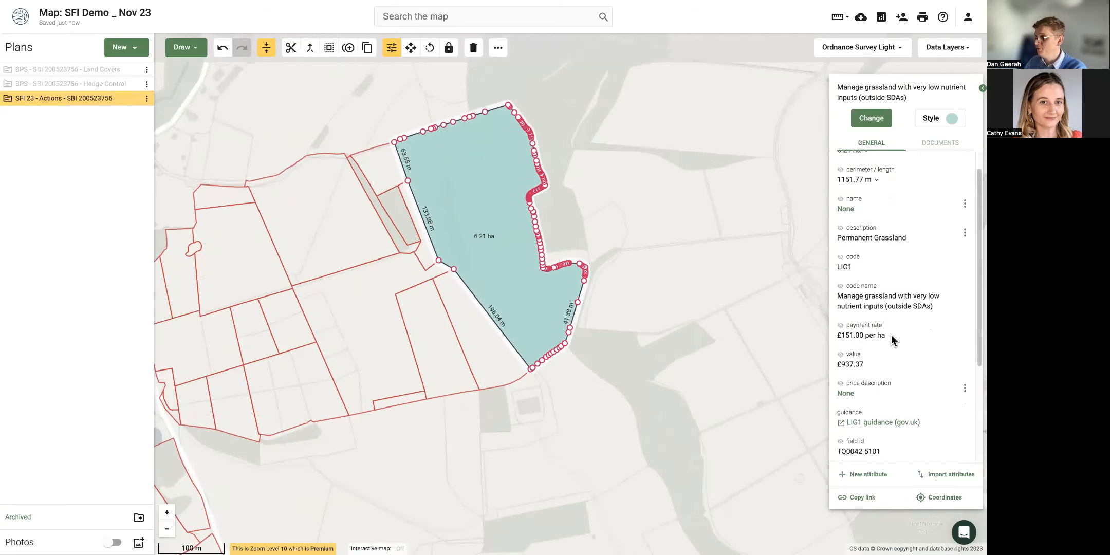
left_click_drag(841, 321, 836, 320)
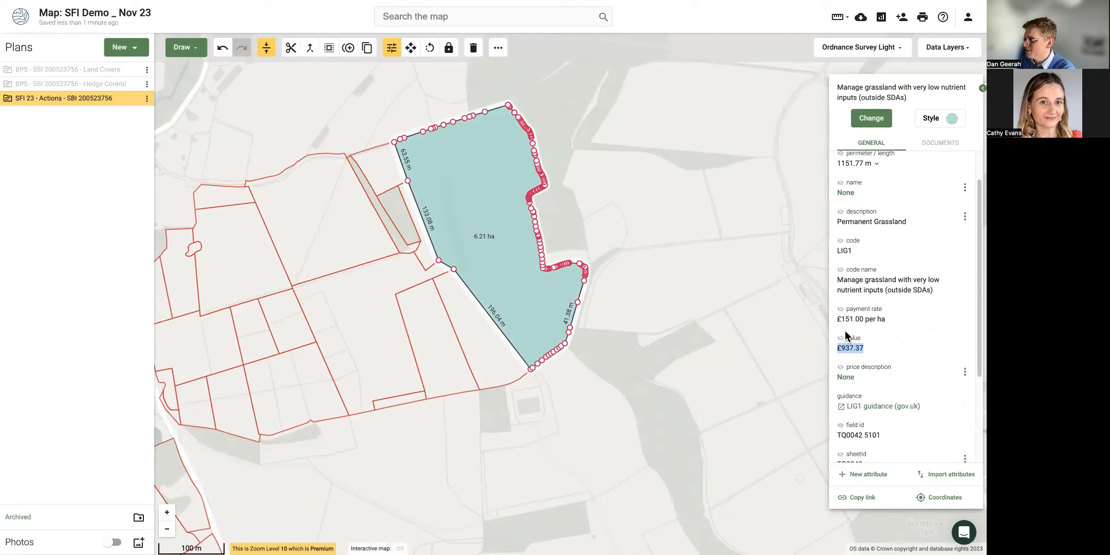
scroll(860, 201, "up", 1)
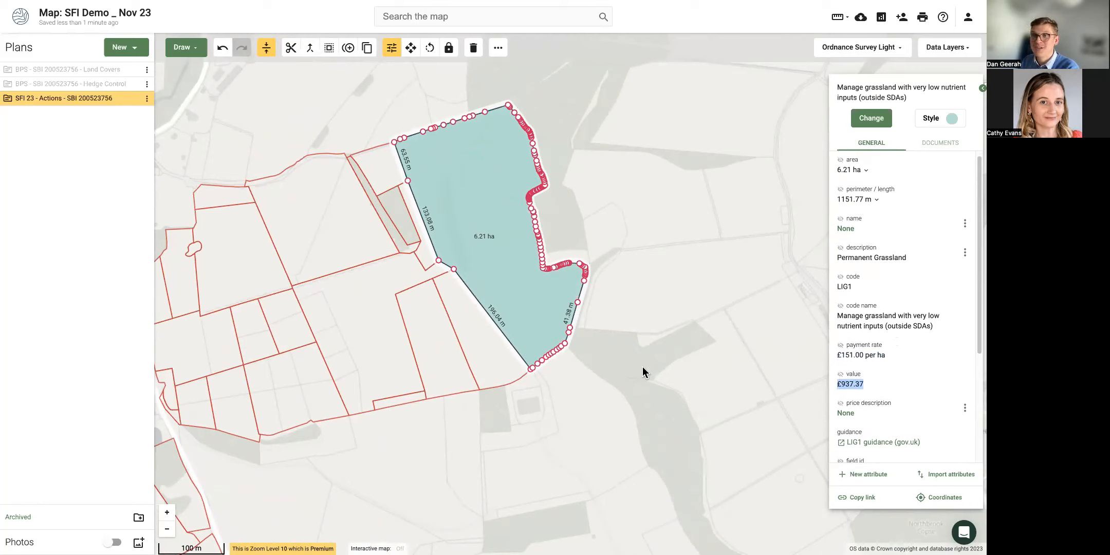
scroll(495, 239, "up", 2)
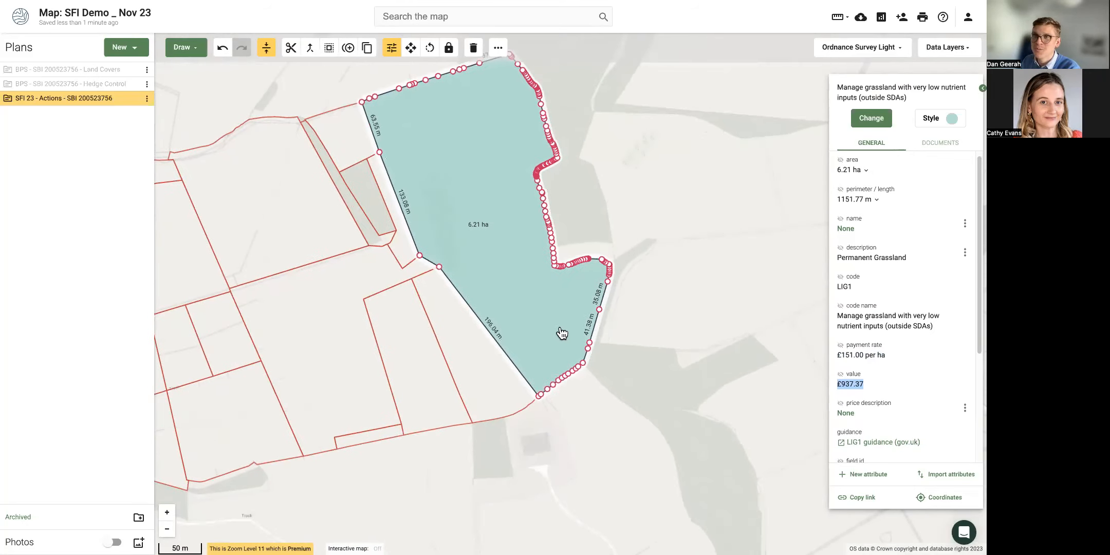
scroll(474, 265, "up", 1)
right_click(505, 298)
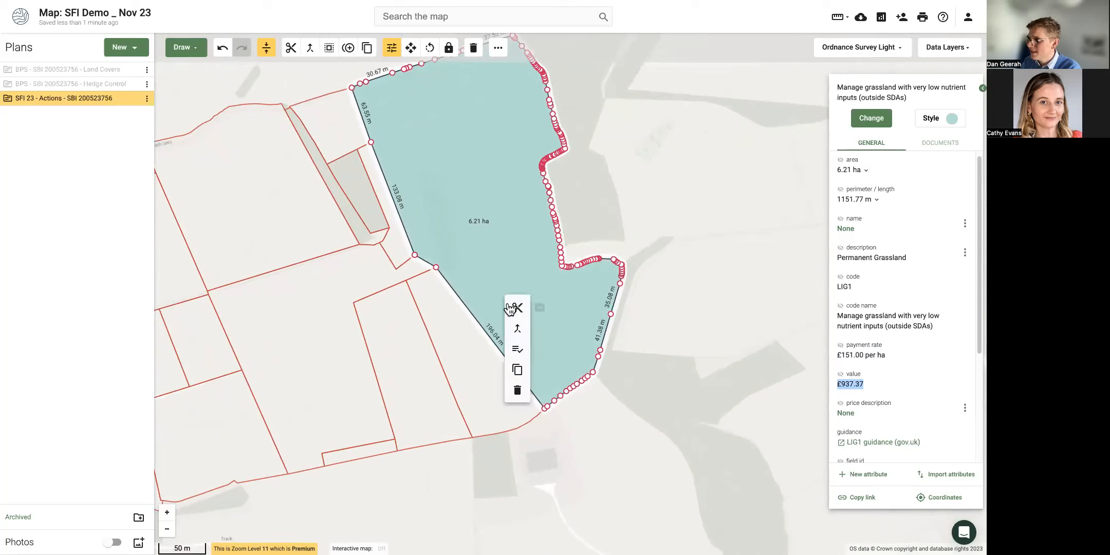
left_click(516, 309)
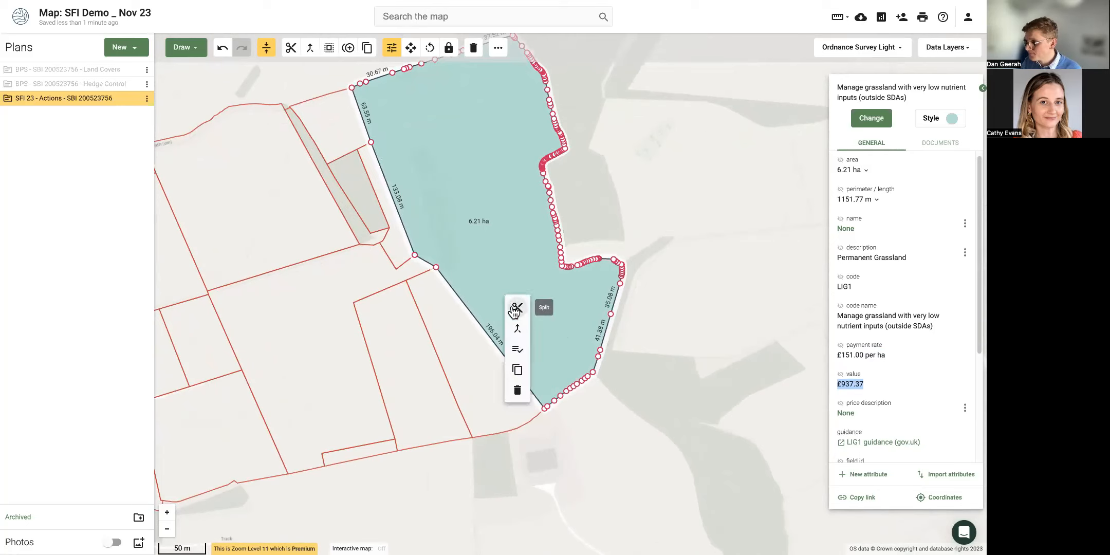
left_click(489, 364)
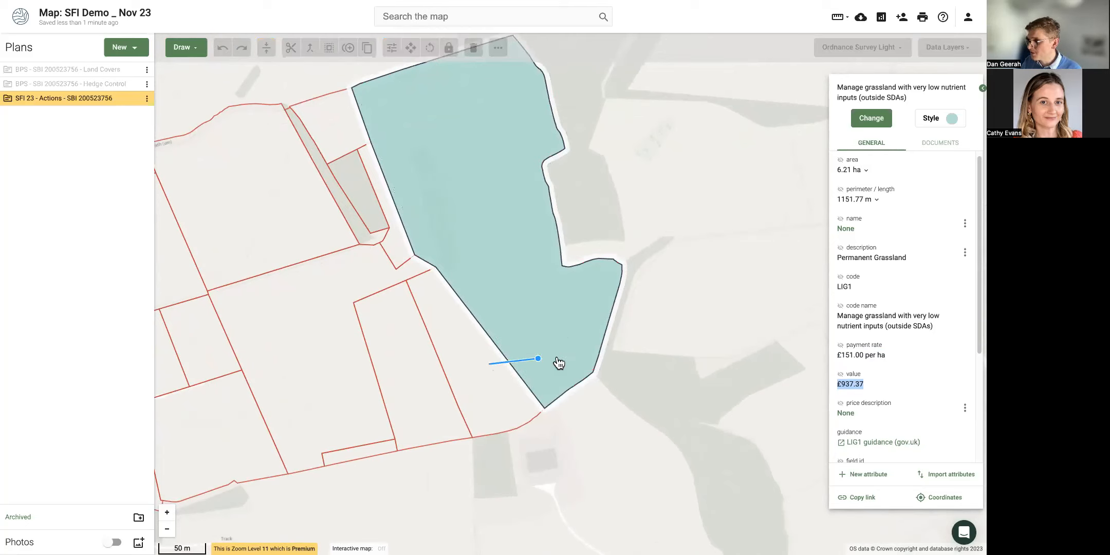
left_click(642, 346)
left_click(530, 330)
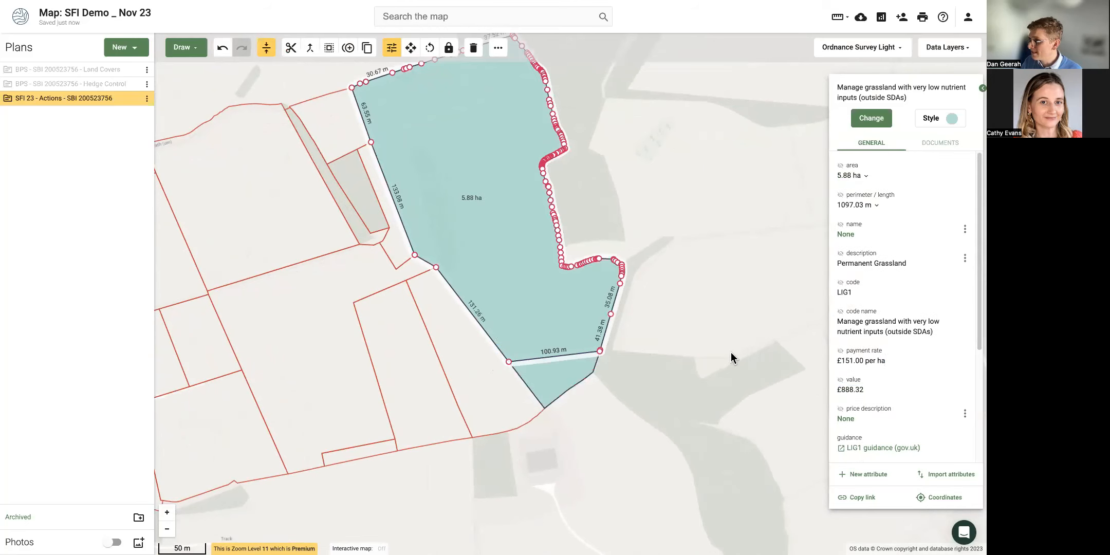
scroll(824, 385, "up", 1)
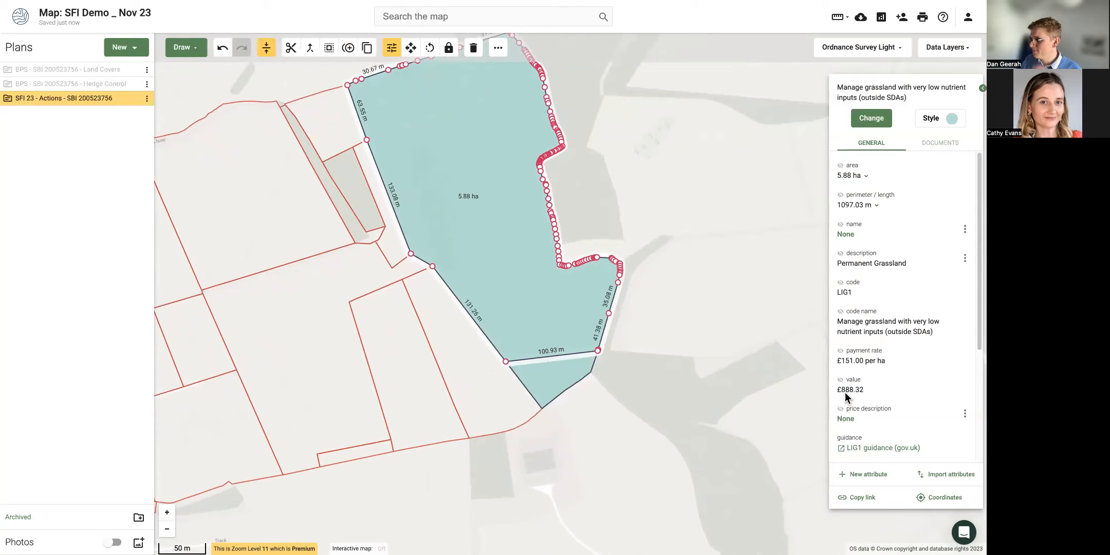
left_click(555, 379)
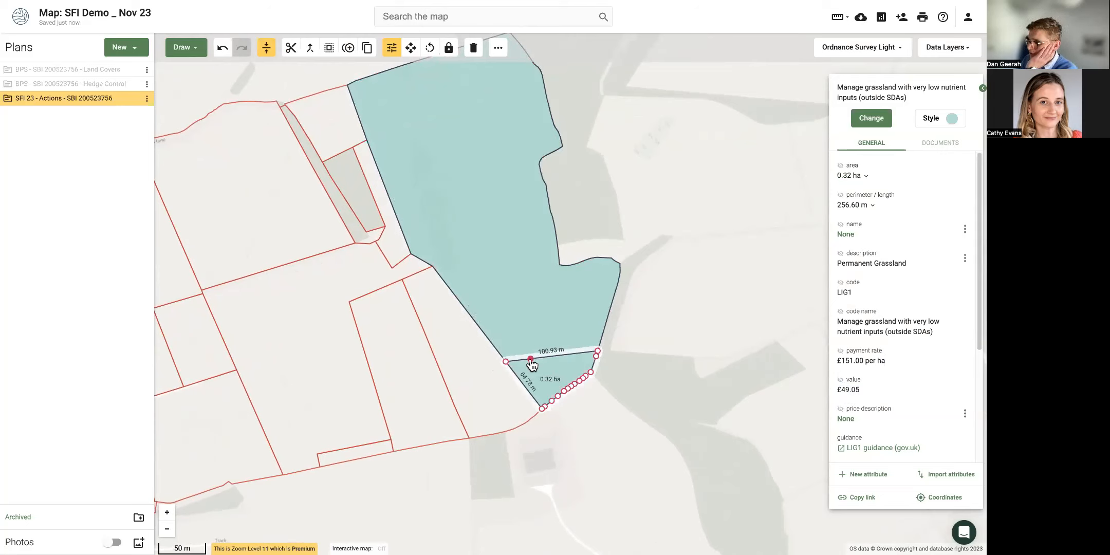
left_click_drag(549, 357, 531, 268)
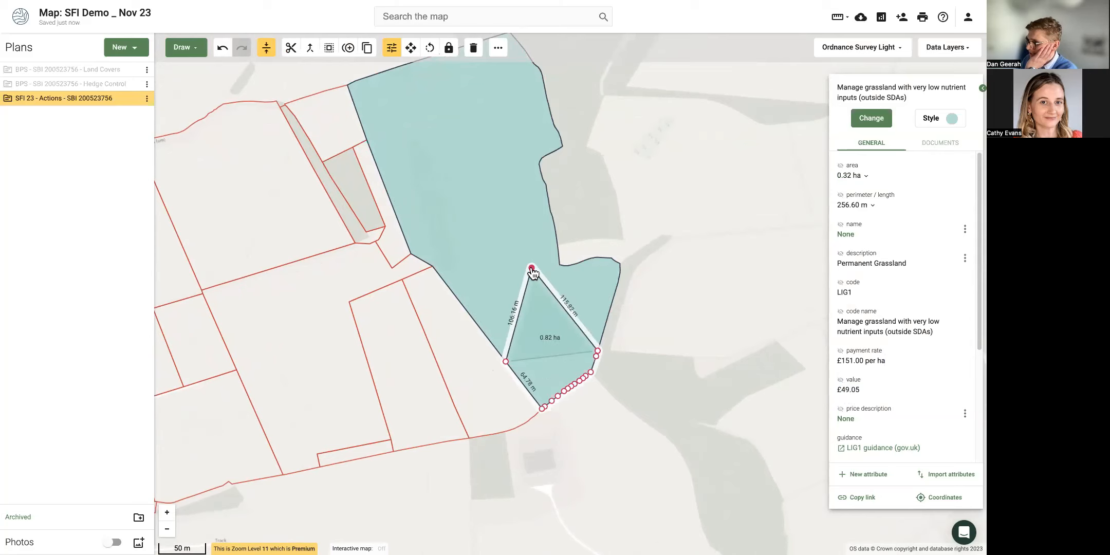
left_click_drag(559, 304, 612, 275)
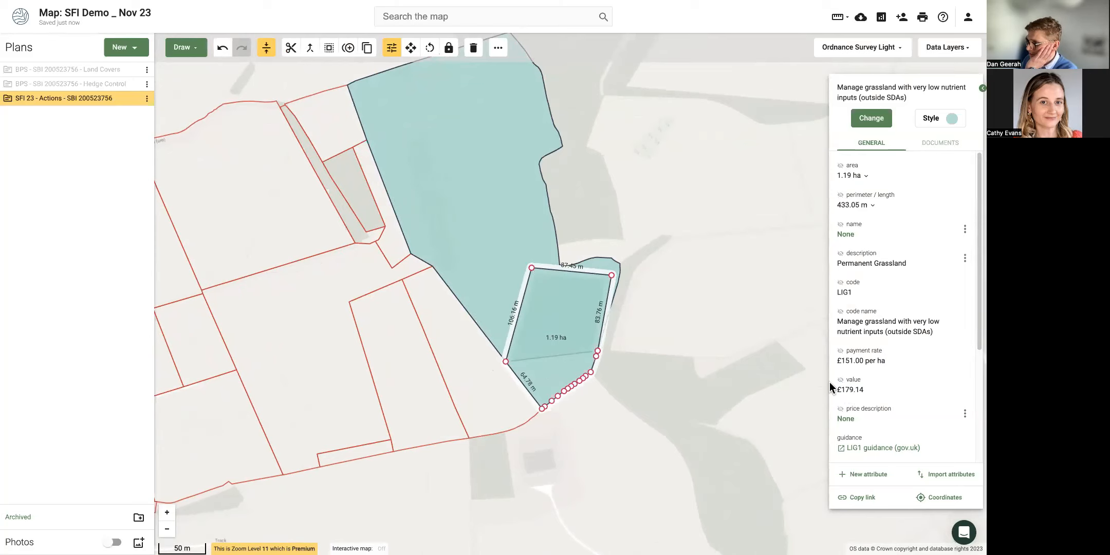
left_click(222, 52)
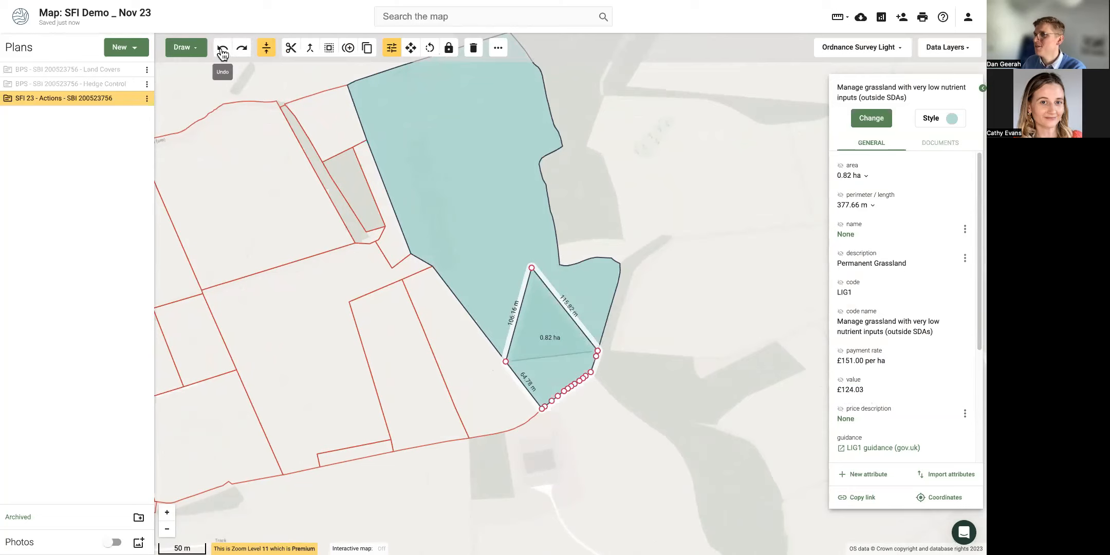
left_click(223, 51)
left_click(223, 51)
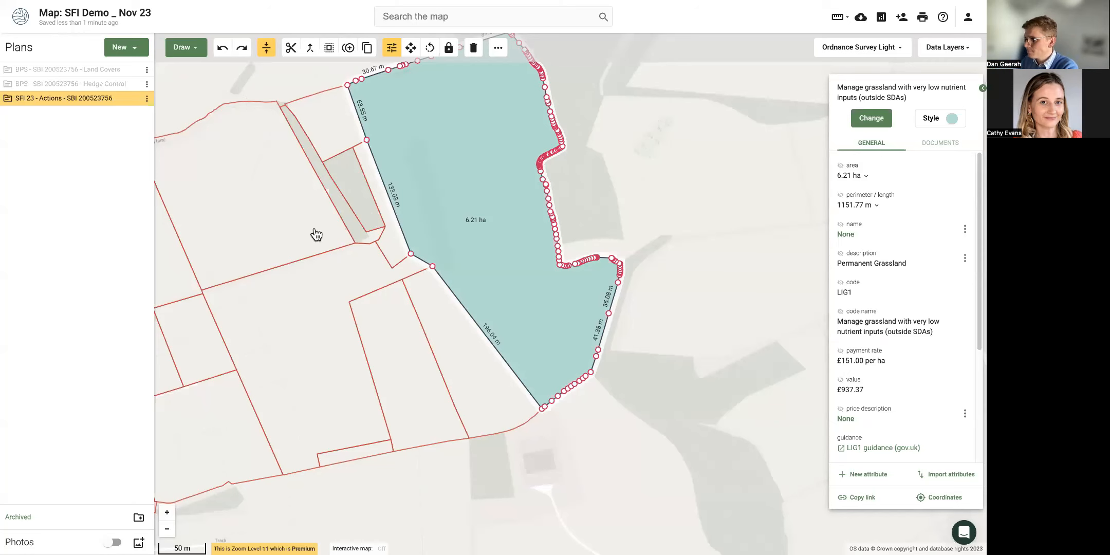
Show Land Covers again and assign LIG1 to the 2.96 ha field, searching the action list for 'grass'.
scroll(362, 339, "down", 2)
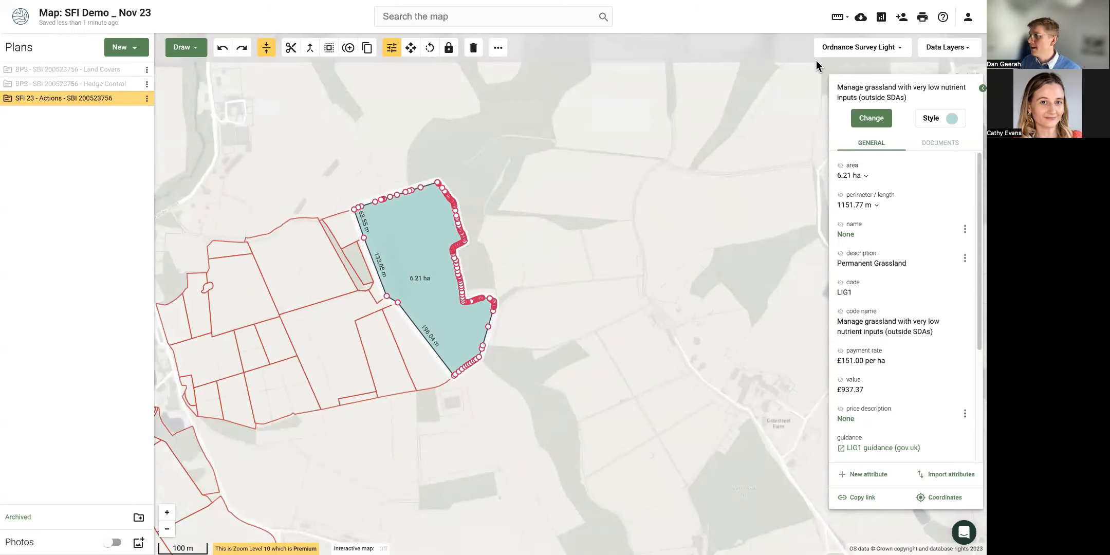
left_click(133, 71)
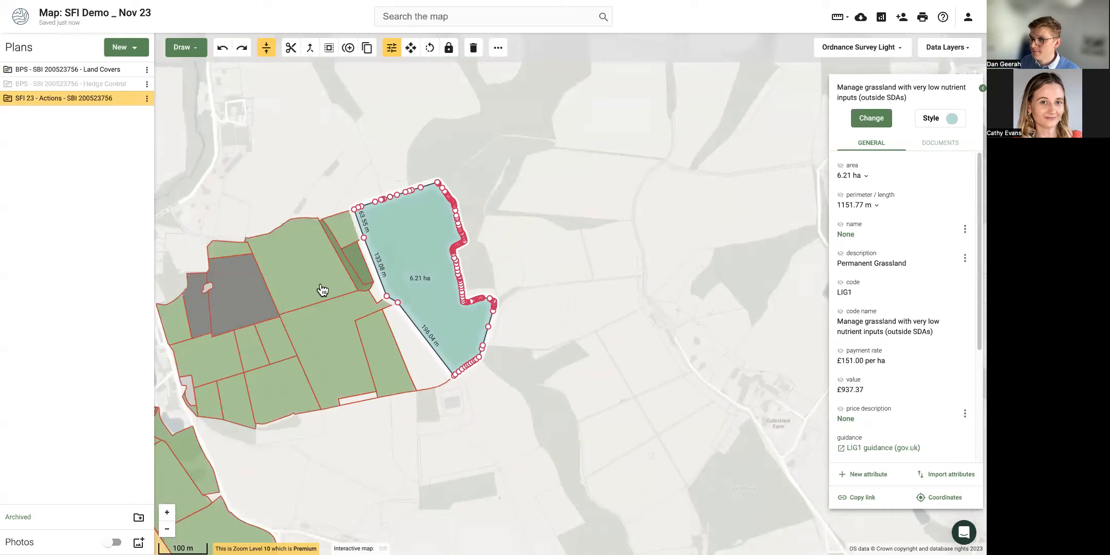
left_click(298, 282)
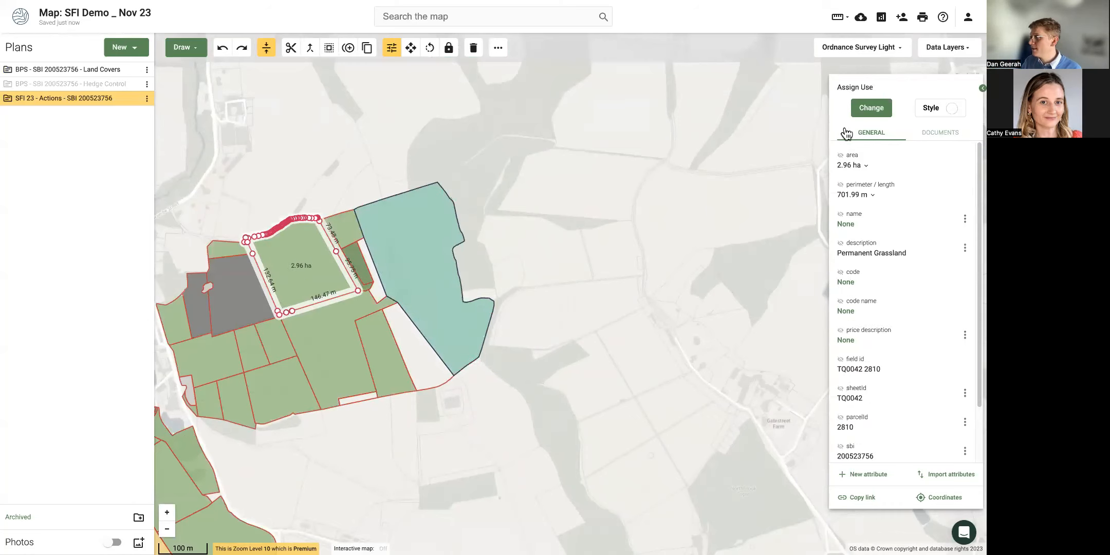
left_click(876, 109)
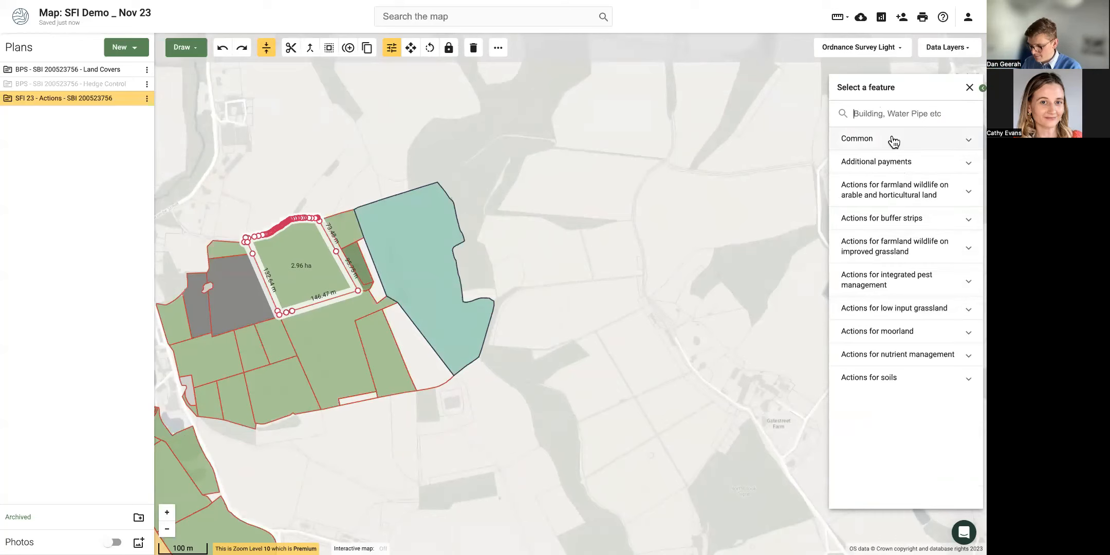
type("grass")
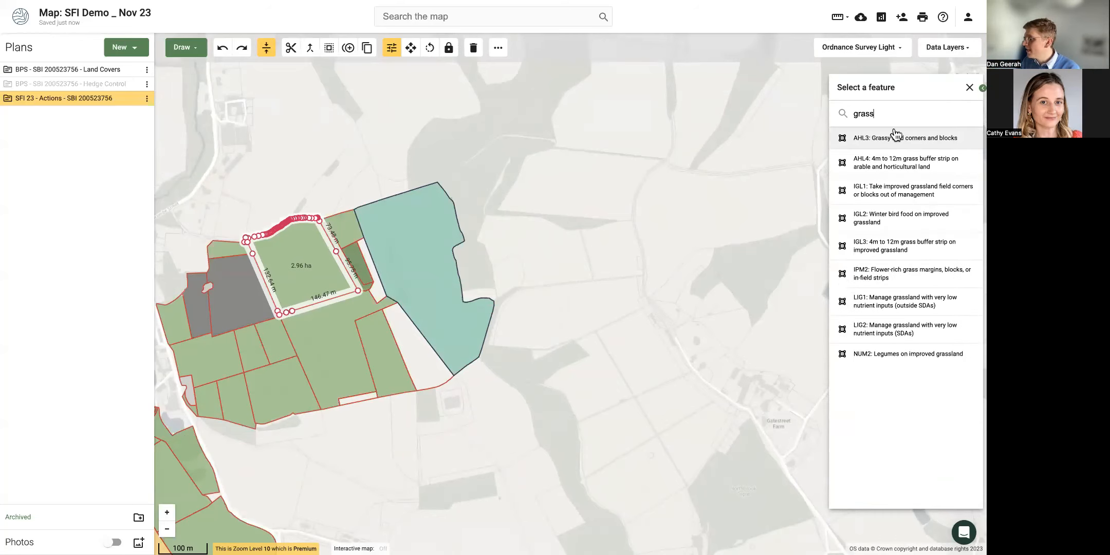
left_click(893, 308)
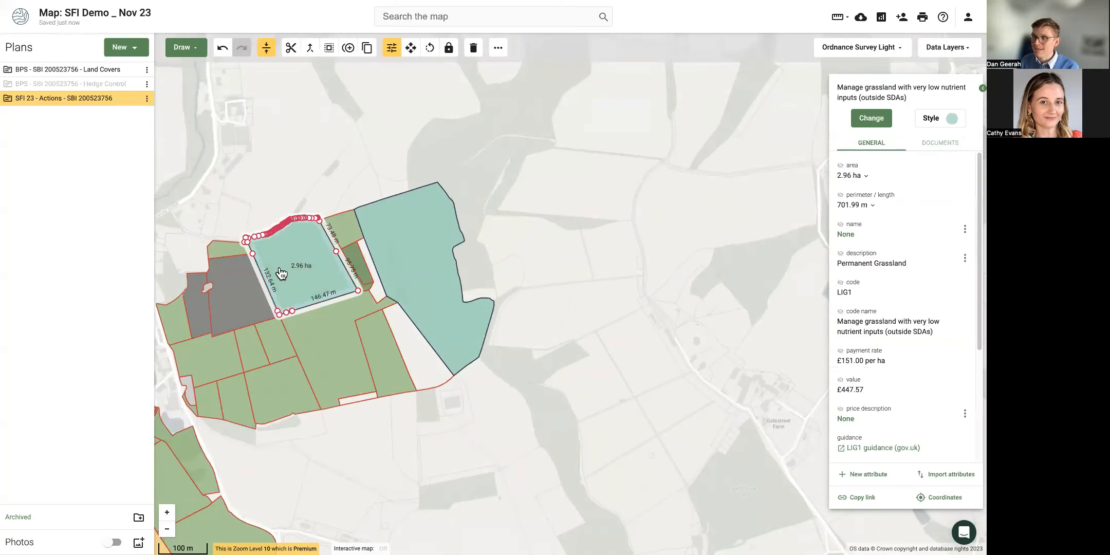
Assign LIG1 to seven fields together: 3.31, 1.54, 0.47, 1.26, 0.65, 0.37 and 1.28 ha.
left_click(423, 459)
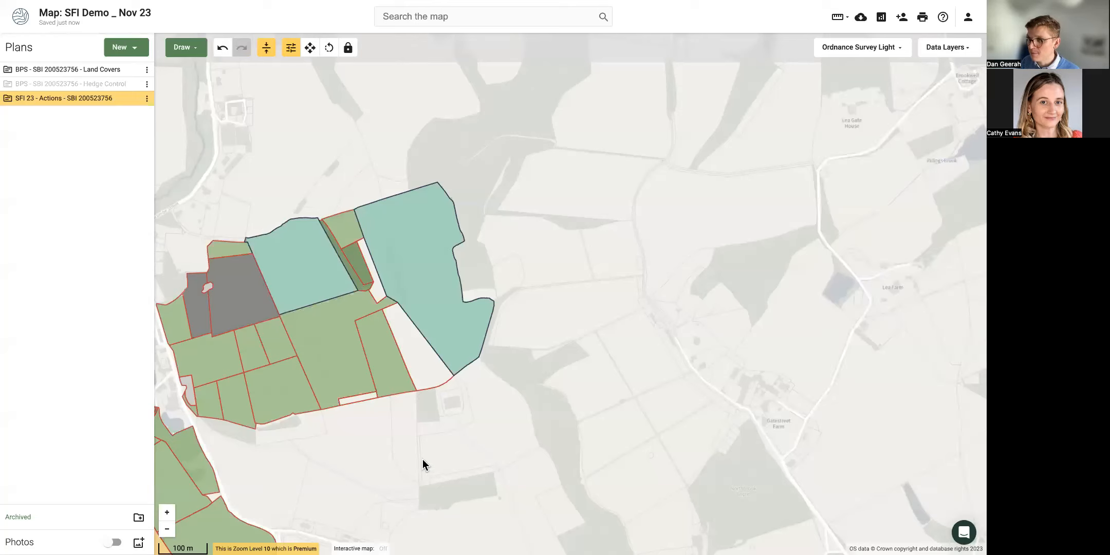
left_click(319, 365)
left_click(275, 390, "shift")
left_click(252, 362, "shift")
left_click(216, 359, "shift")
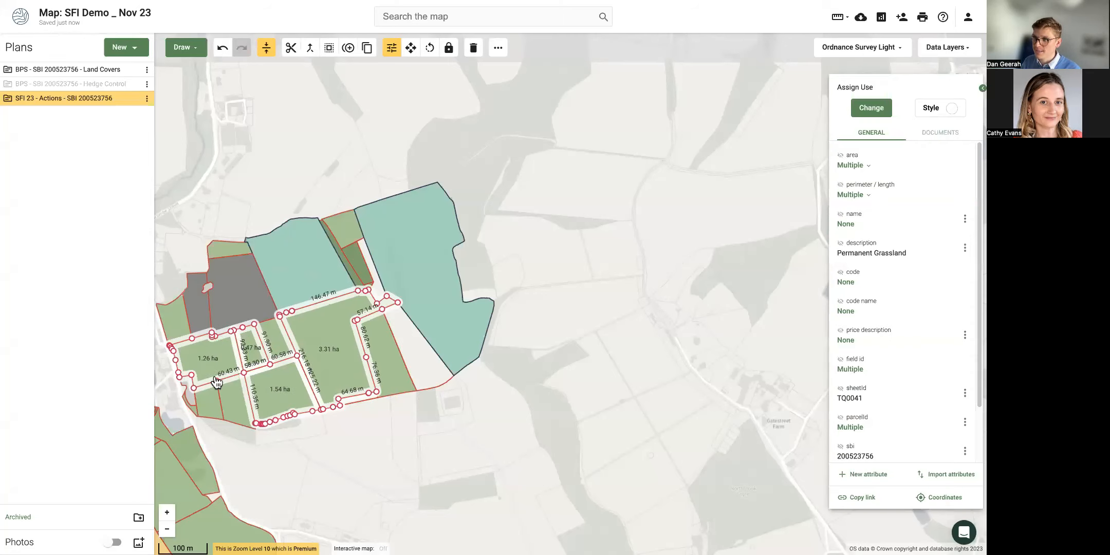
left_click(230, 406, "shift")
left_click(201, 409, "shift")
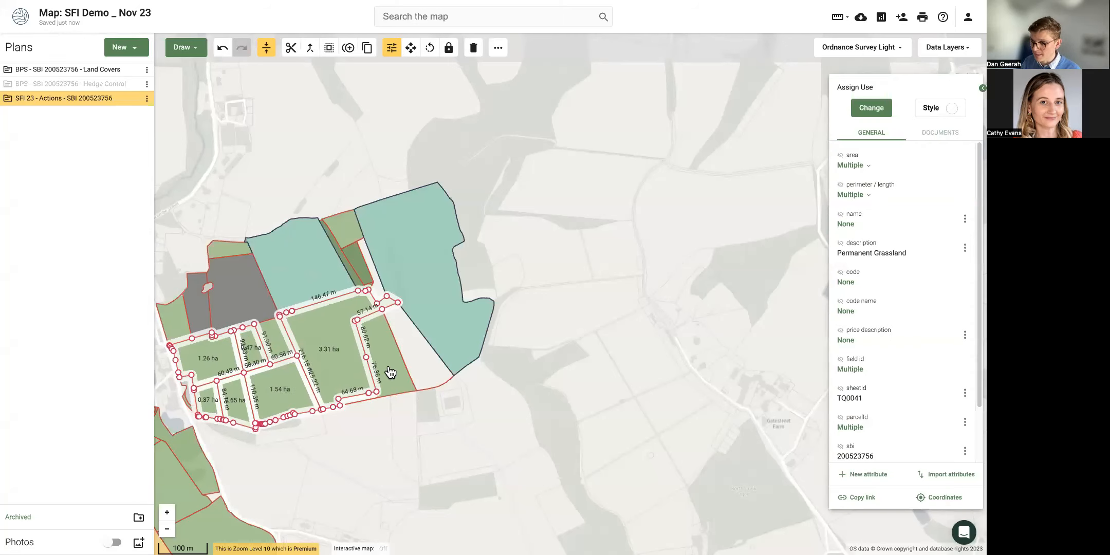
left_click(395, 369, "shift")
left_click(888, 119)
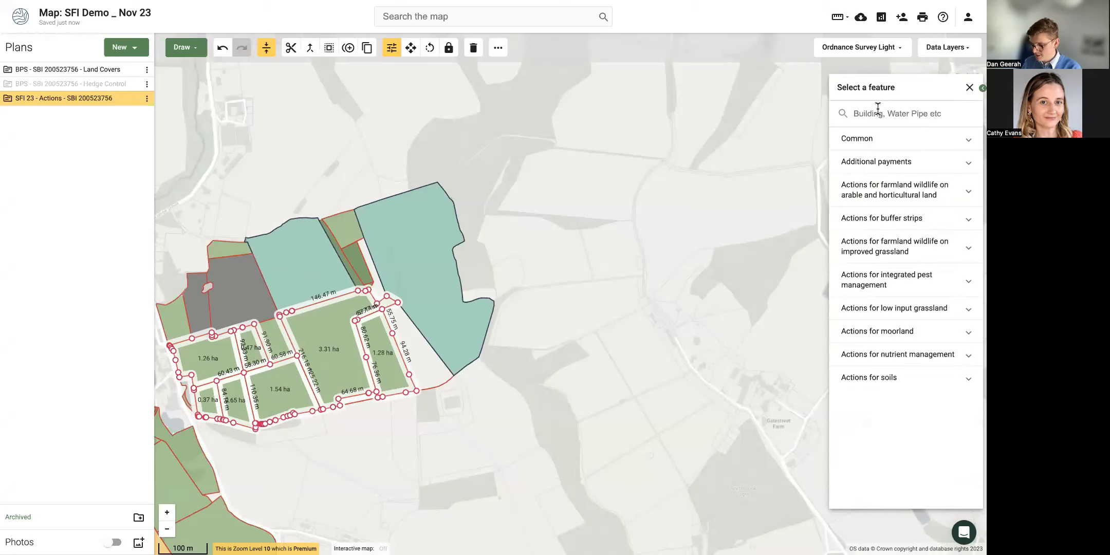
left_click(878, 110)
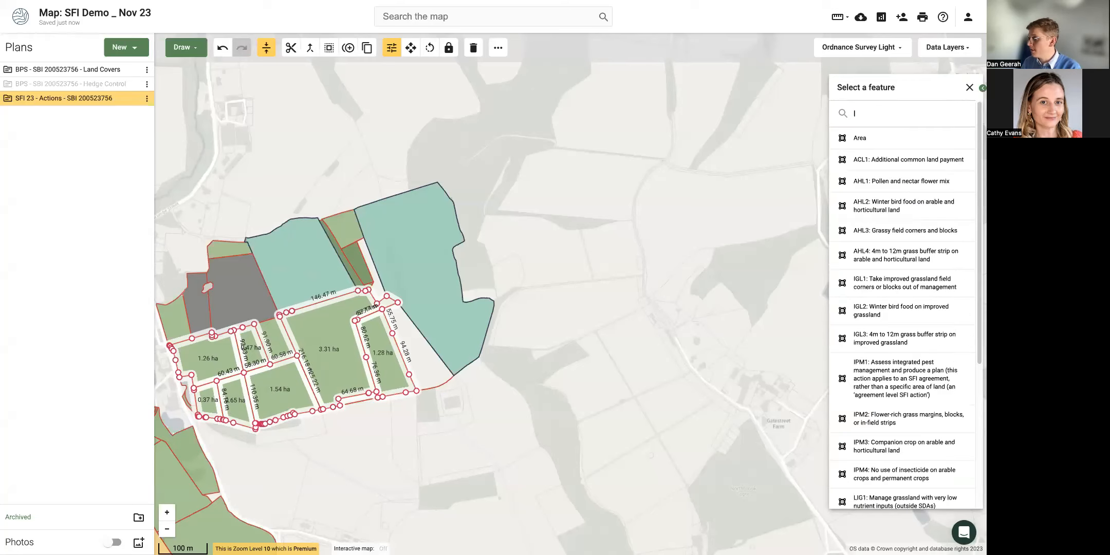
type("lig")
left_click(877, 143)
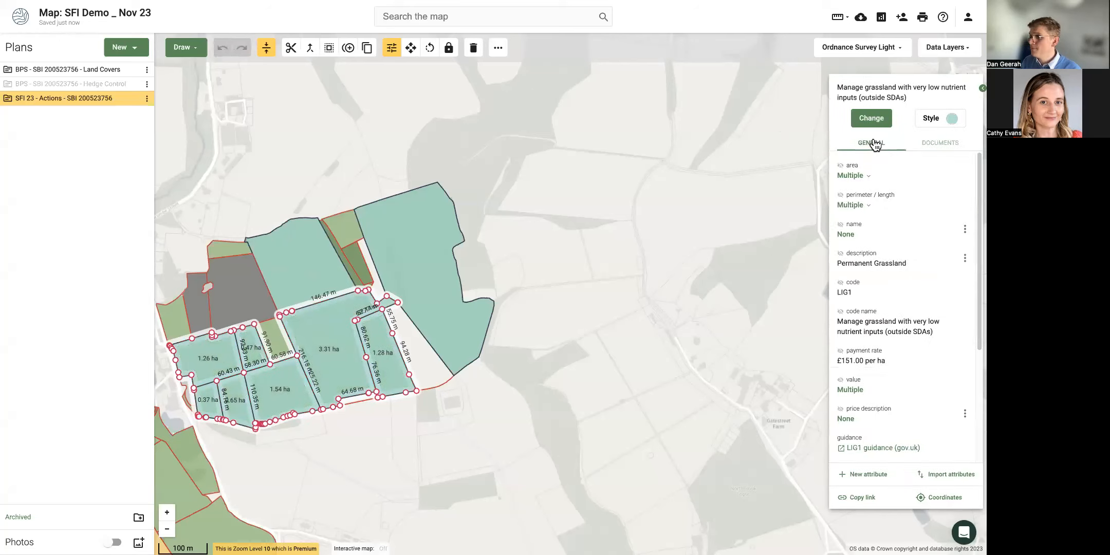
Clear the selection and hide the SFI 23 Actions plan, leaving the Land Covers parcels visible.
left_click(360, 445)
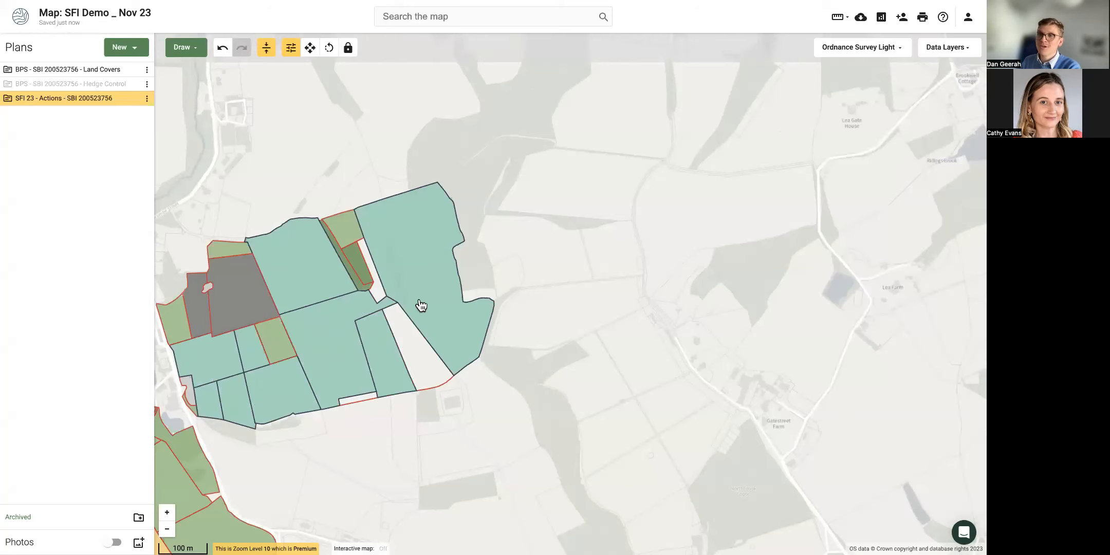
left_click_drag(344, 123, 429, 161)
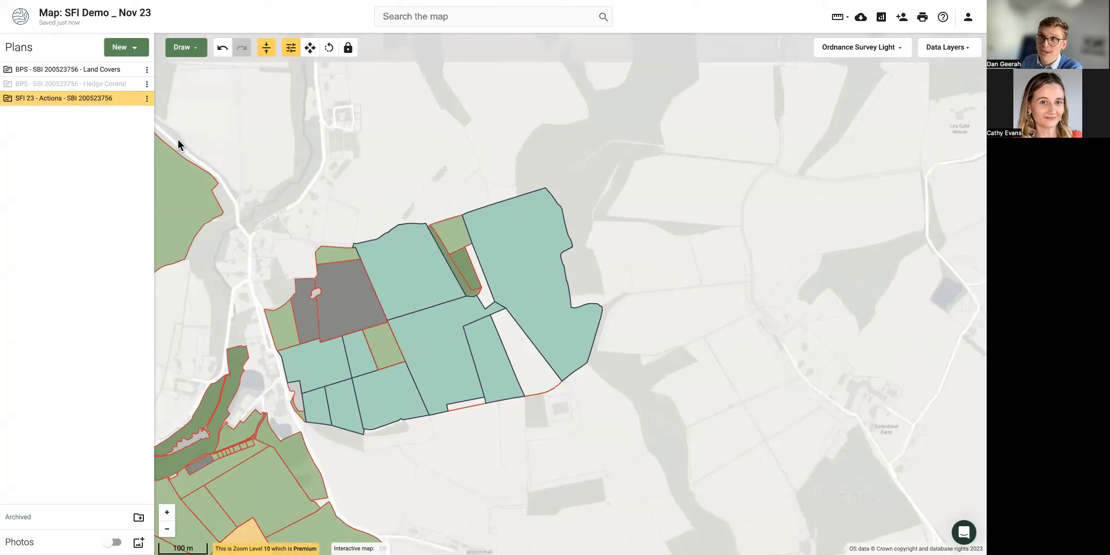
mouse_move(133, 104)
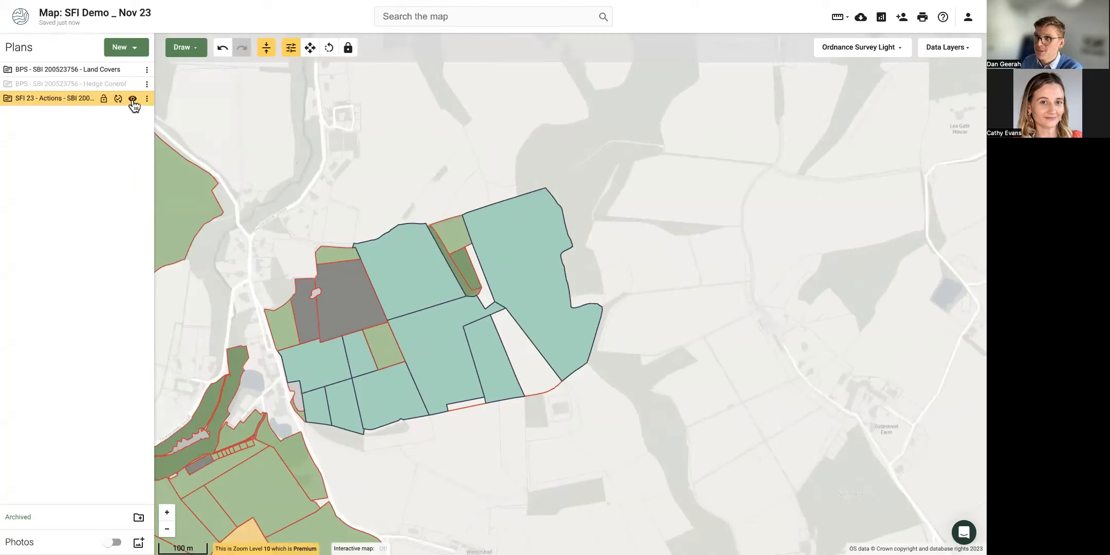
left_click(133, 100)
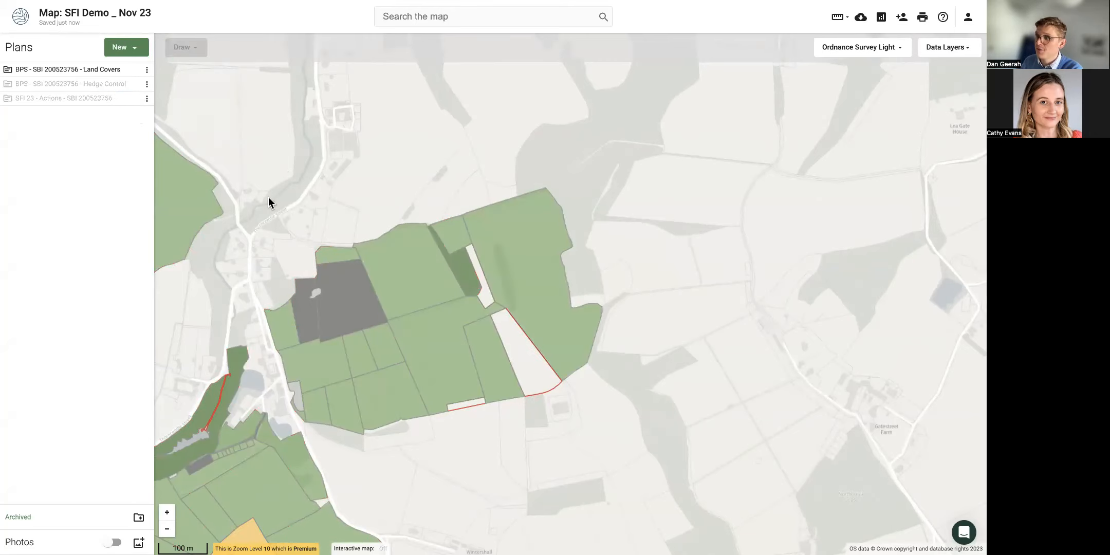
Select the large north-west grassland parcel and every parcel of the same land cover type.
left_click_drag(268, 198, 317, 186)
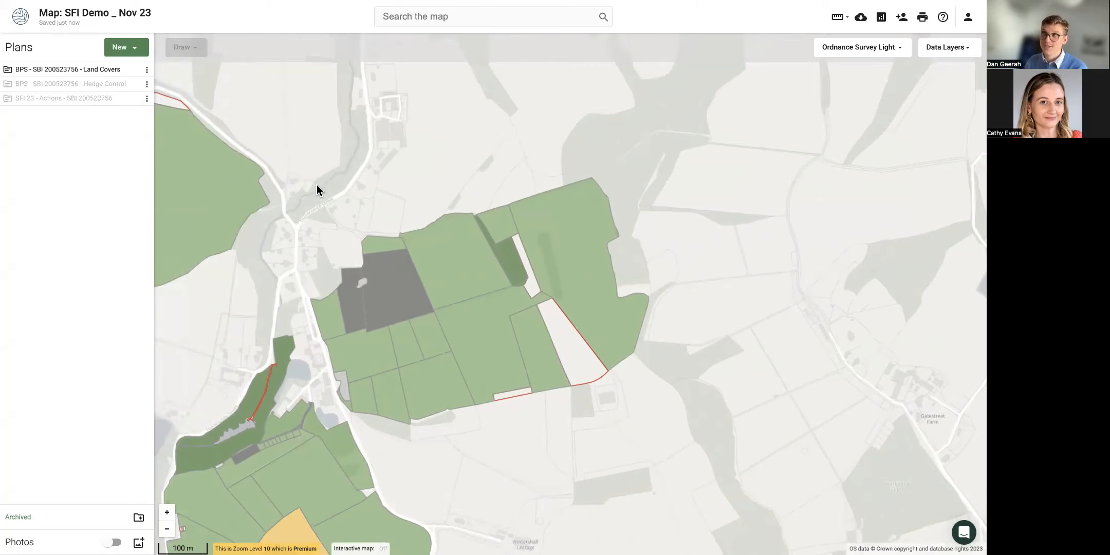
left_click_drag(285, 191, 379, 182)
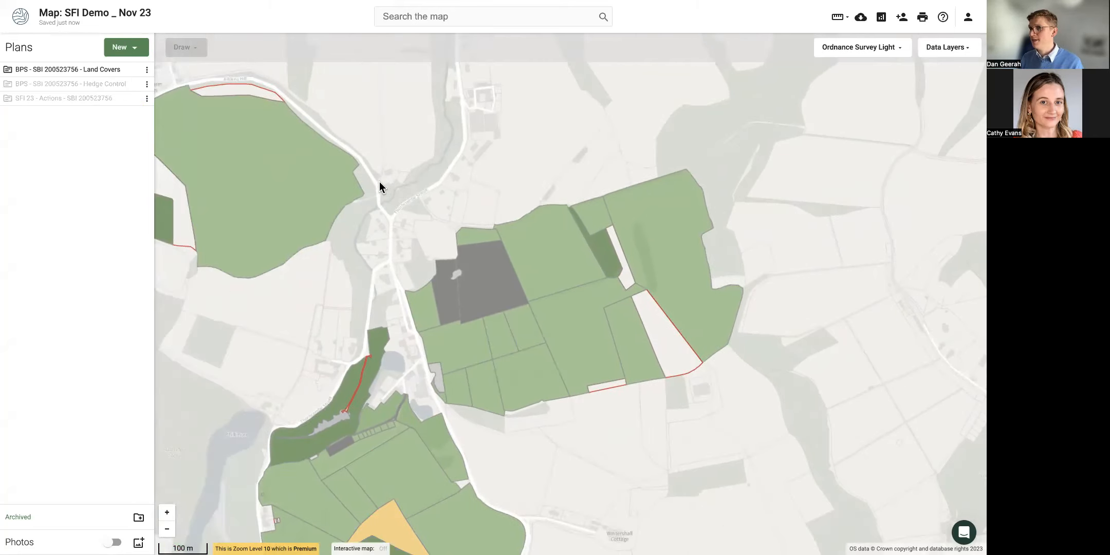
left_click(251, 182)
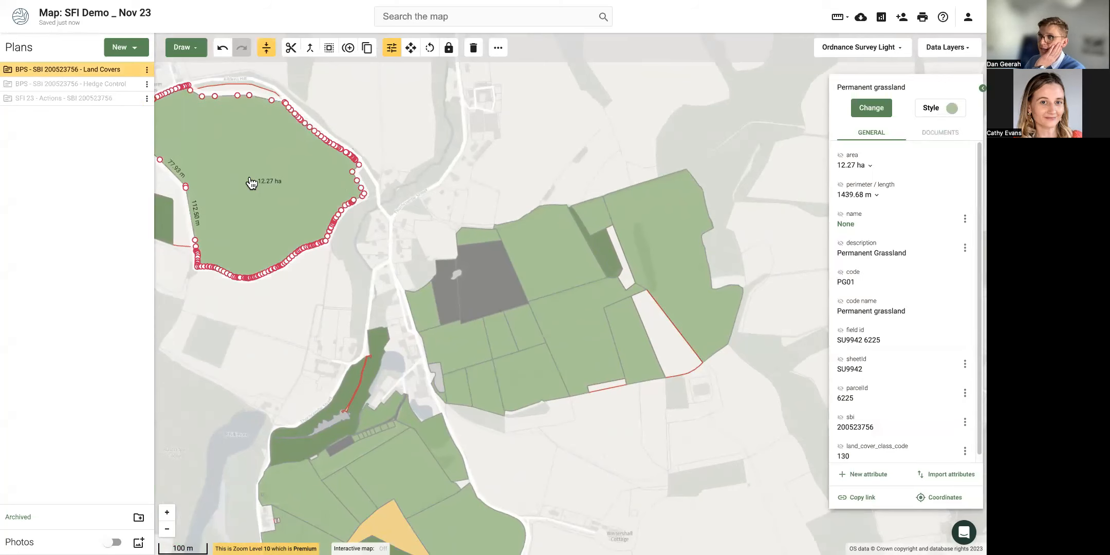
right_click(251, 180)
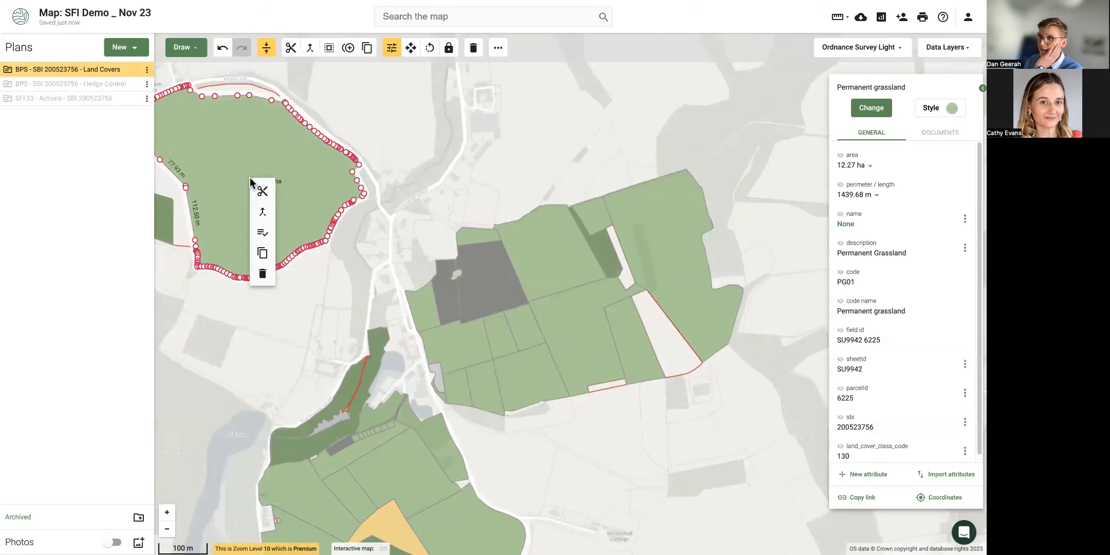
left_click(262, 236)
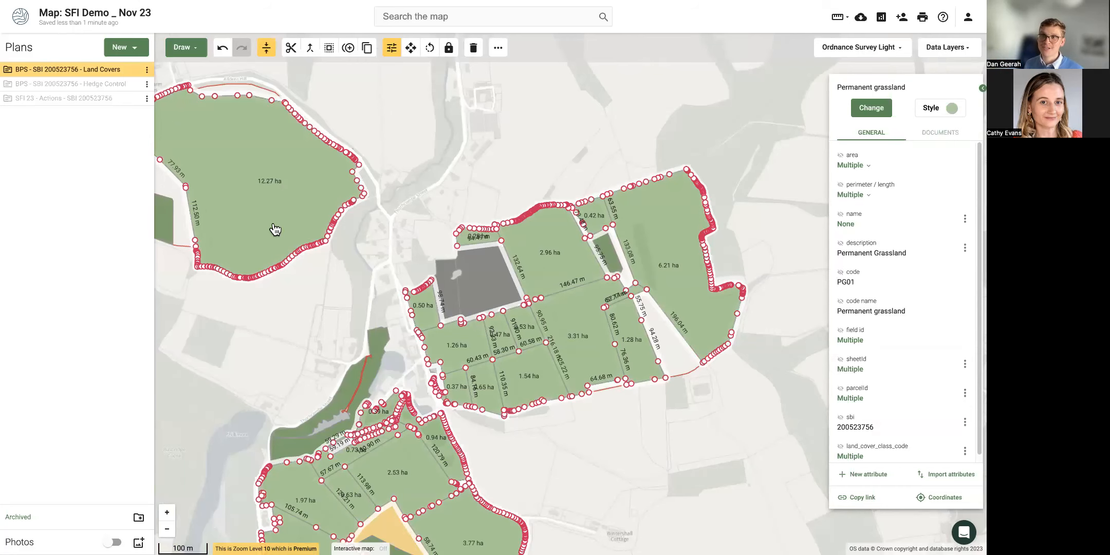
Bring up the Copy Features to a plan dialog for the selected Permanent Grassland parcels.
scroll(288, 274, "down", 3)
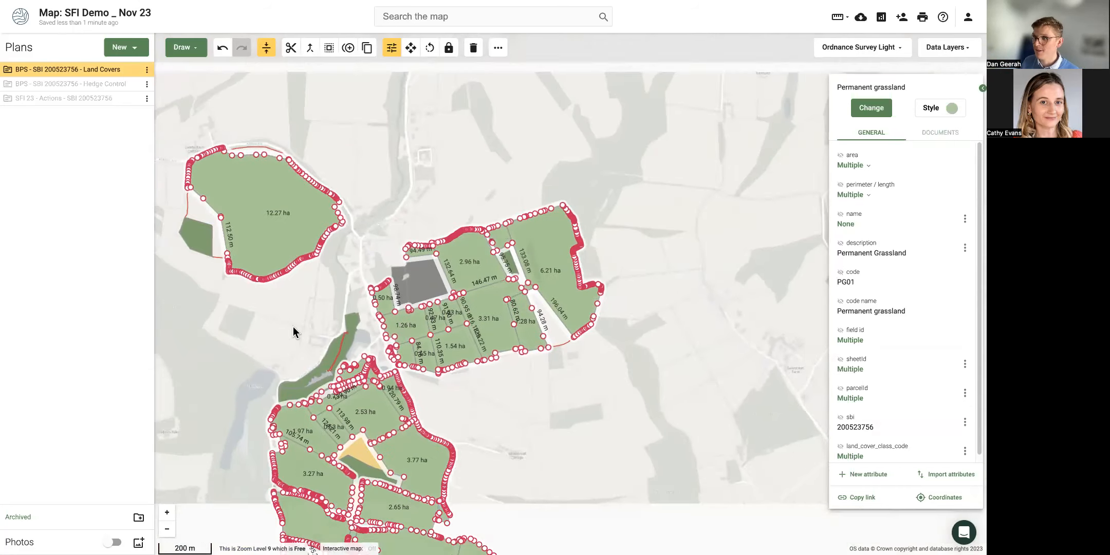
left_click_drag(292, 328, 278, 181)
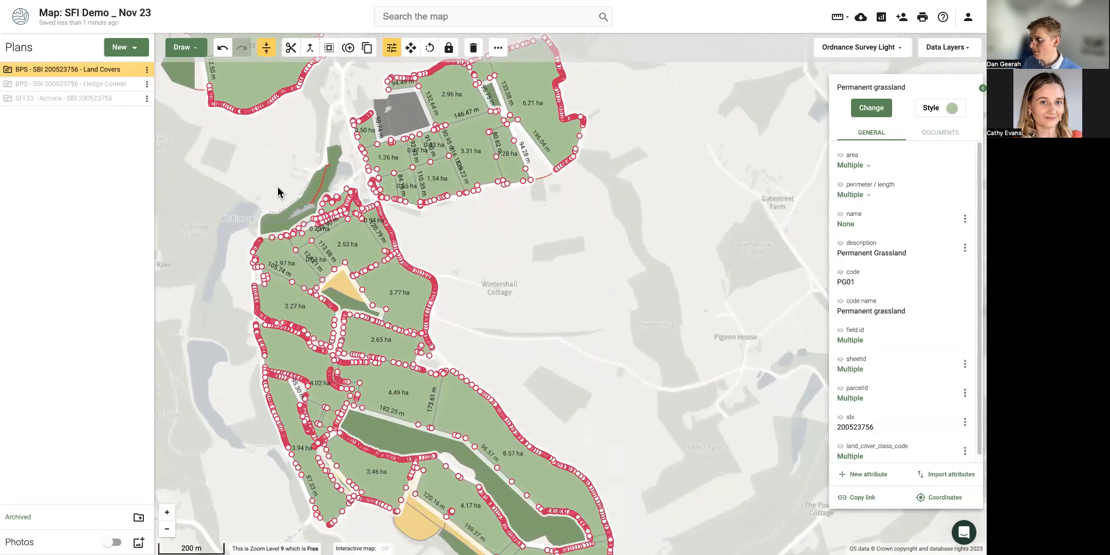
right_click(381, 285)
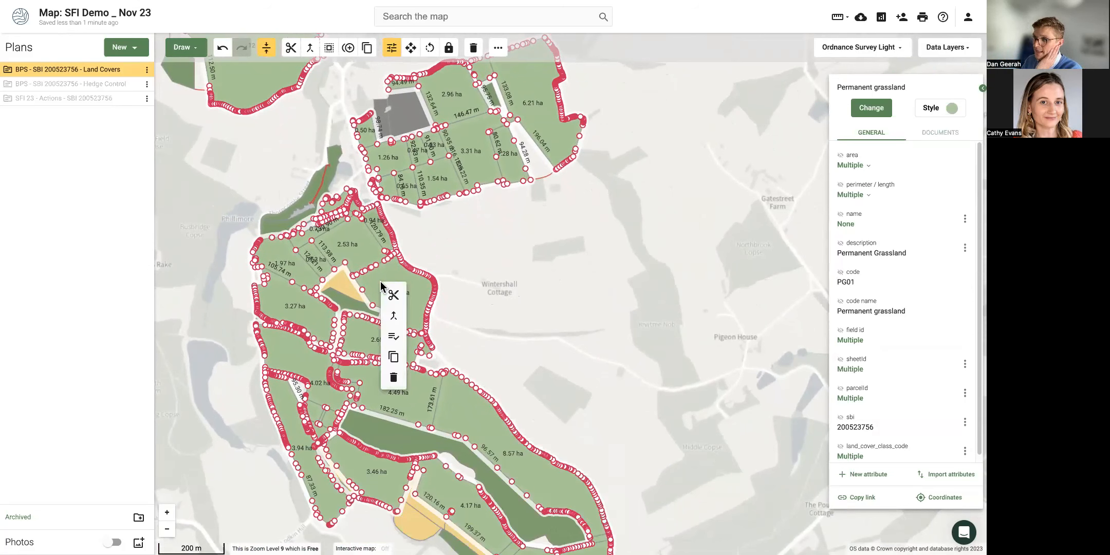
left_click(393, 358)
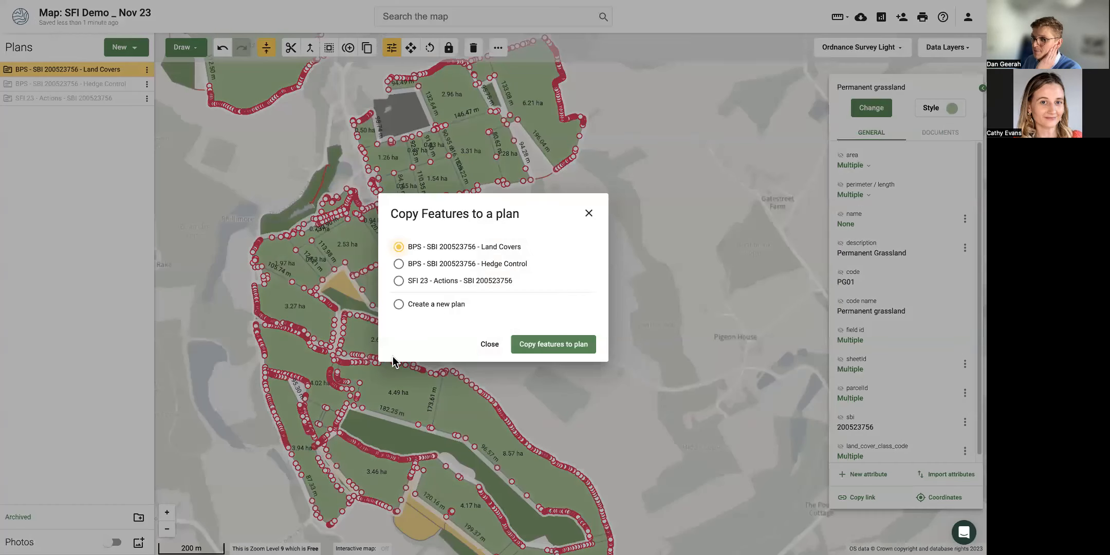
Create a new Sustainable Farming Incentive (SFI 2023) plan named 'SFI 23 - Supplements - Demo' from the parcels.
left_click(400, 305)
left_click(429, 201)
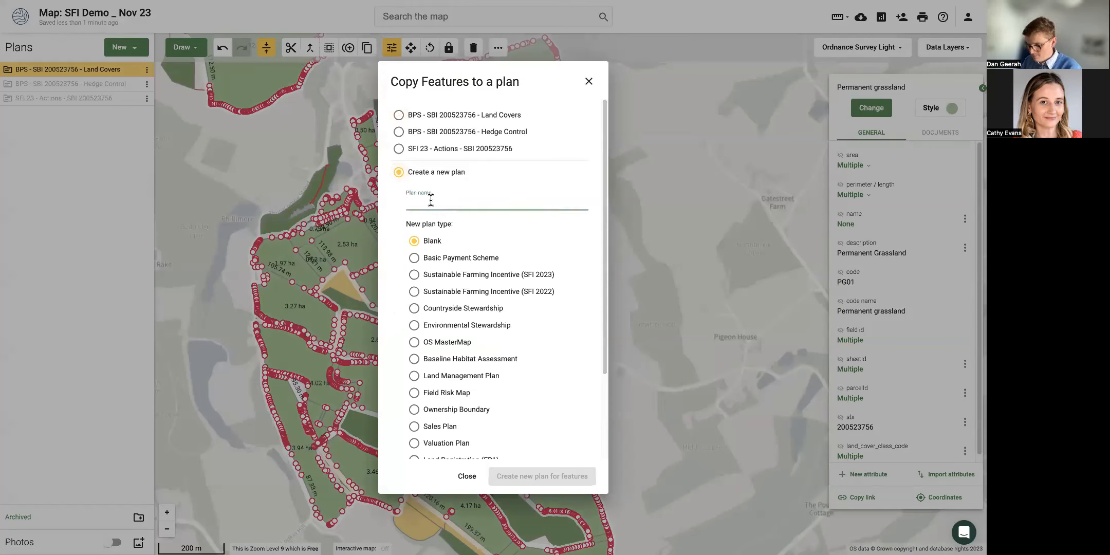
type("SFI 23")
type(" - sopil")
key("BackSpace")
key("BackSpace")
key("BackSpace")
key("BackSpace")
type("upplements - Demo")
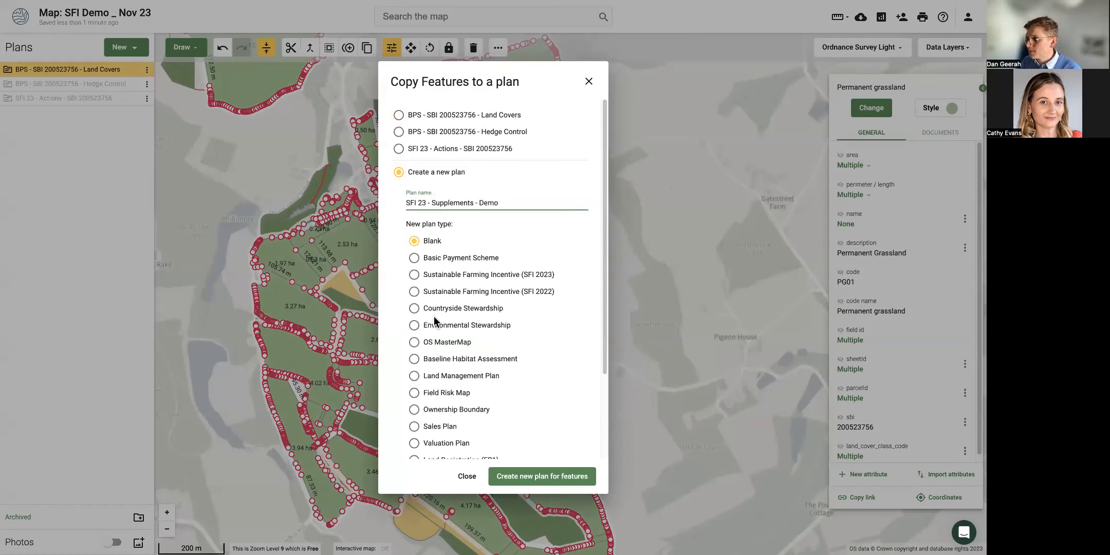
left_click(415, 276)
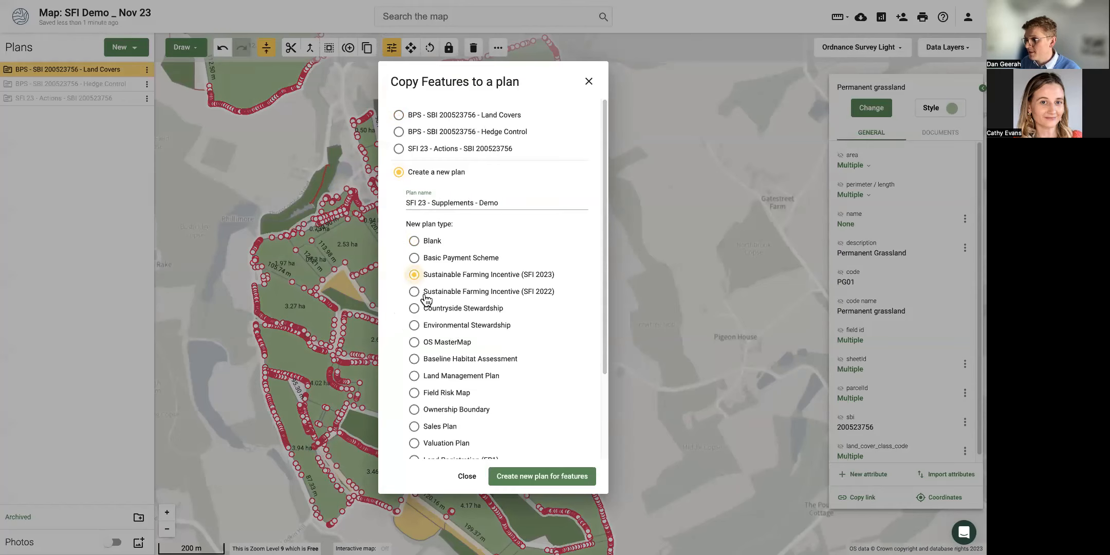
left_click(535, 480)
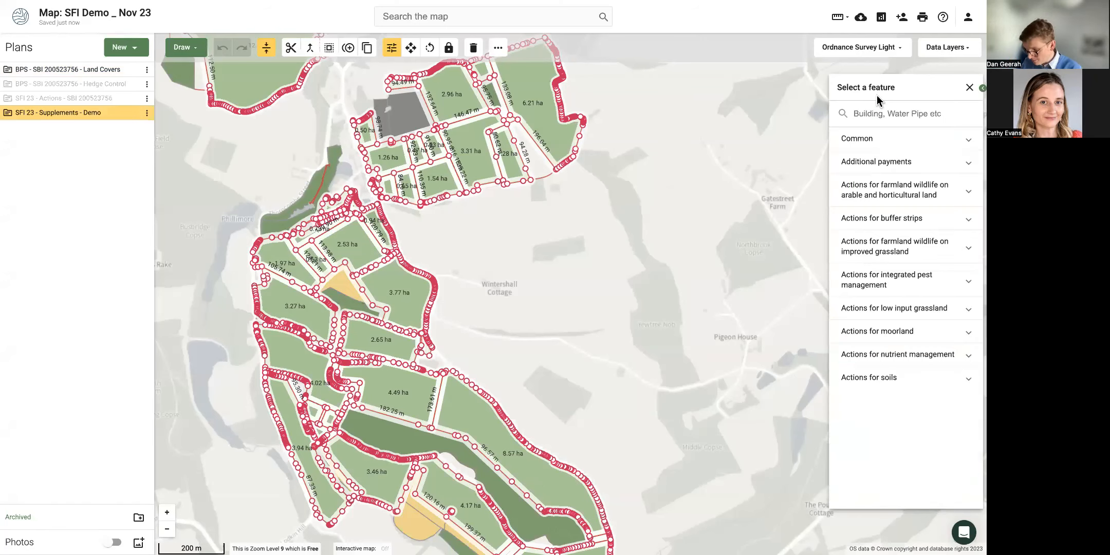
Assign LIG1 to all the copied grassland parcels, using a 'lig' search, and clear the selection.
type("lig")
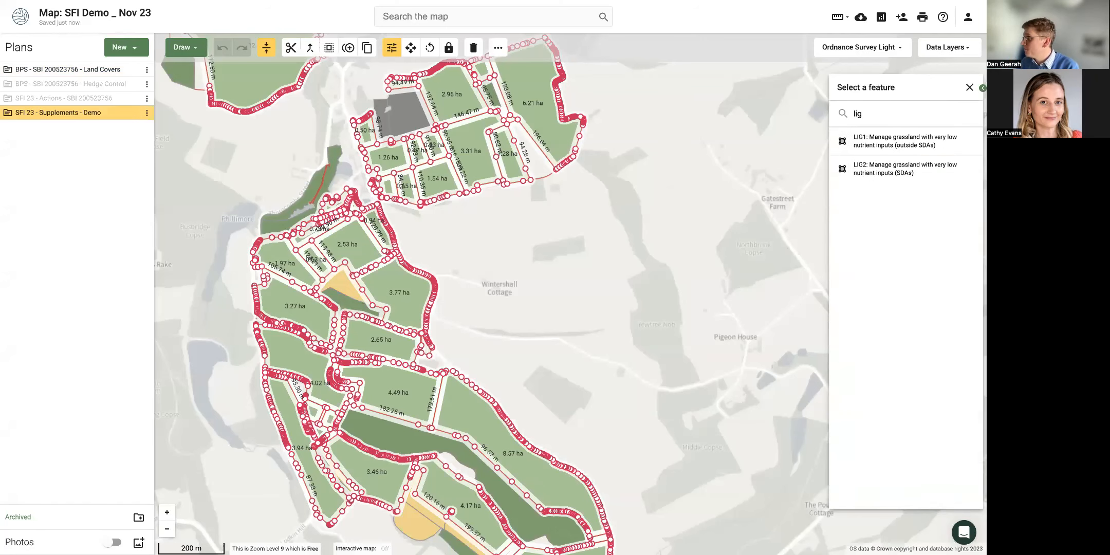
left_click(889, 144)
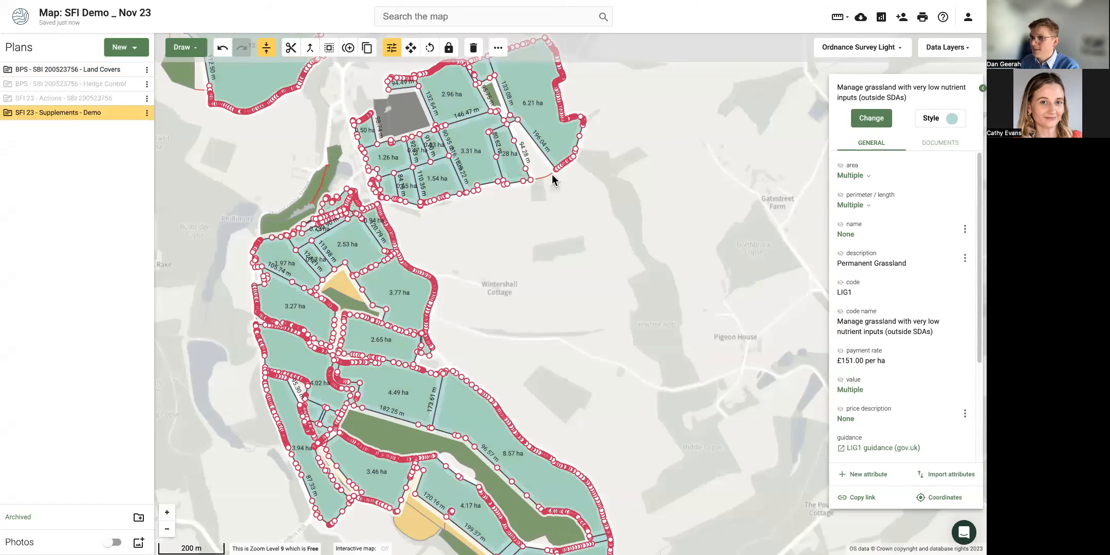
left_click(568, 312)
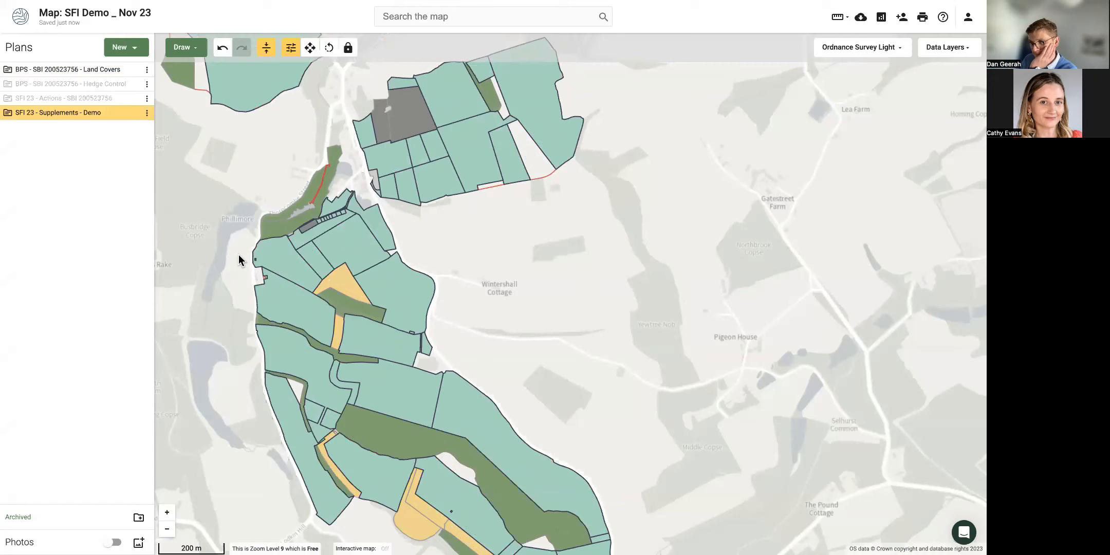
Hide the Supplements demo plan and show the SFI 23 Actions plan on the map.
mouse_move(133, 116)
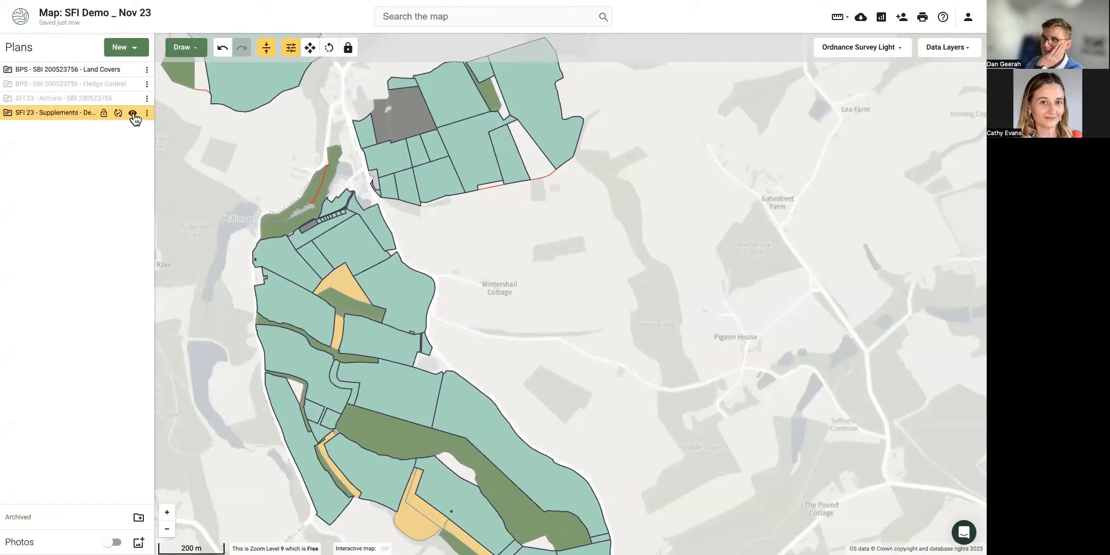
left_click(132, 113)
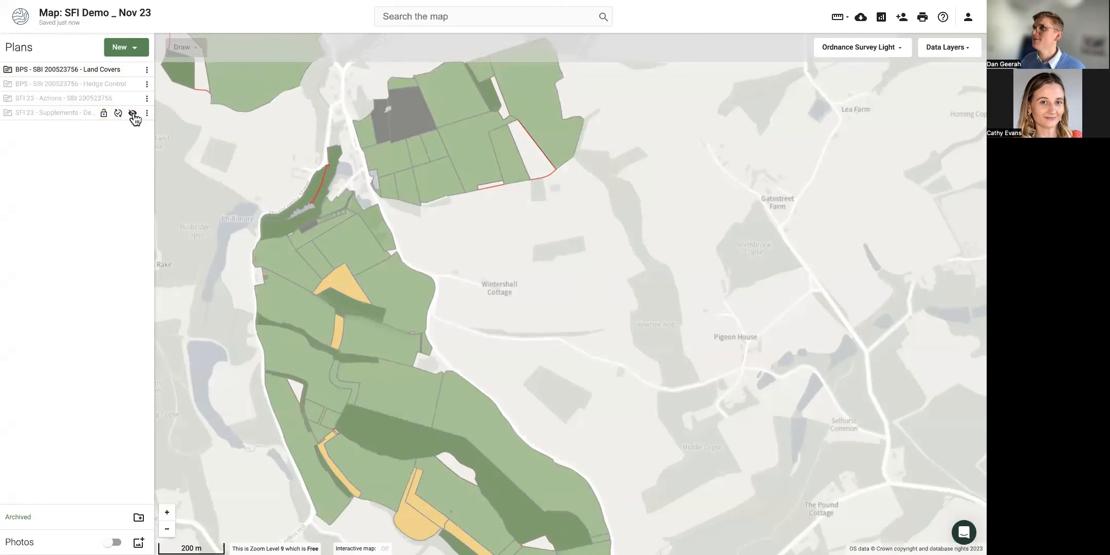
left_click(132, 99)
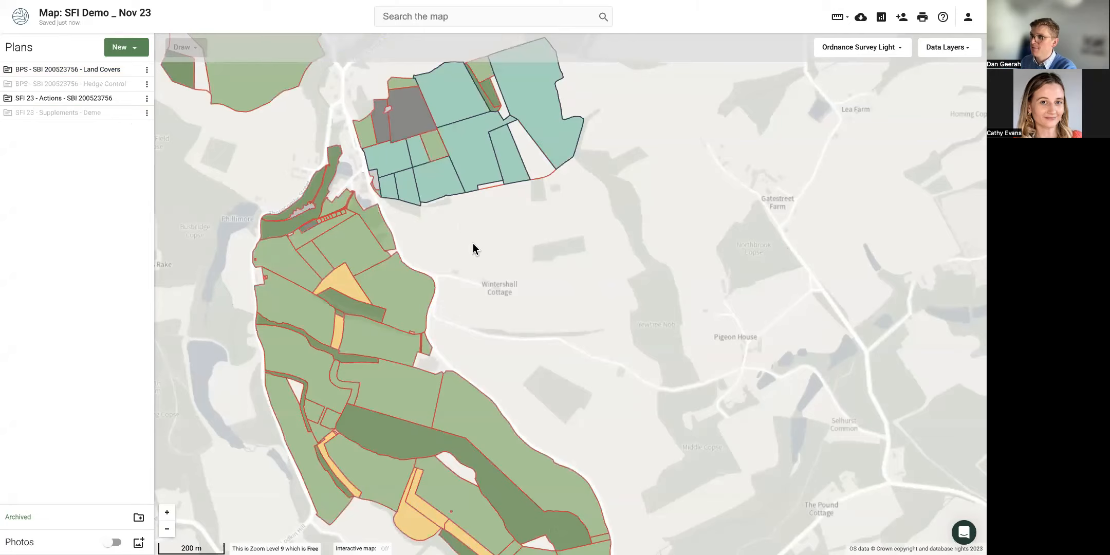
left_click_drag(498, 297, 549, 346)
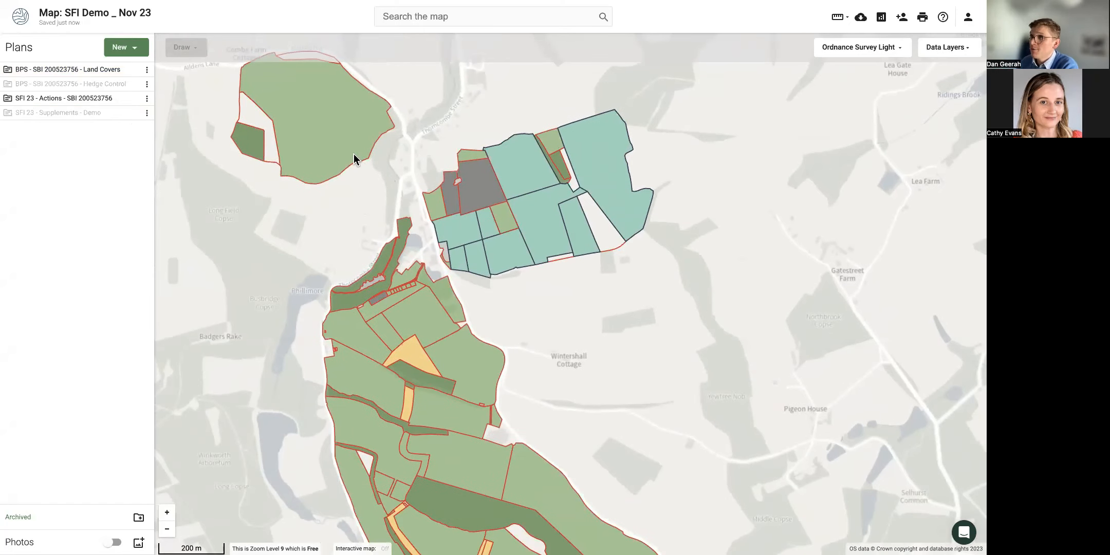
Assign SAM3: Herbal leys from Actions for soils to the yellow triangle field and the narrow strip.
scroll(414, 350, "up", 3)
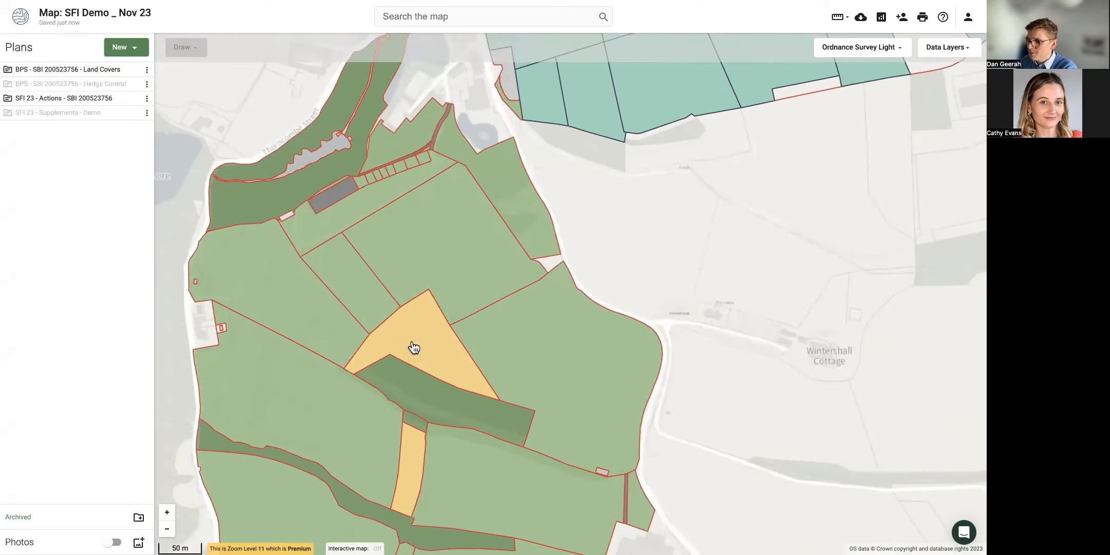
left_click_drag(413, 347, 416, 301)
left_click(422, 281)
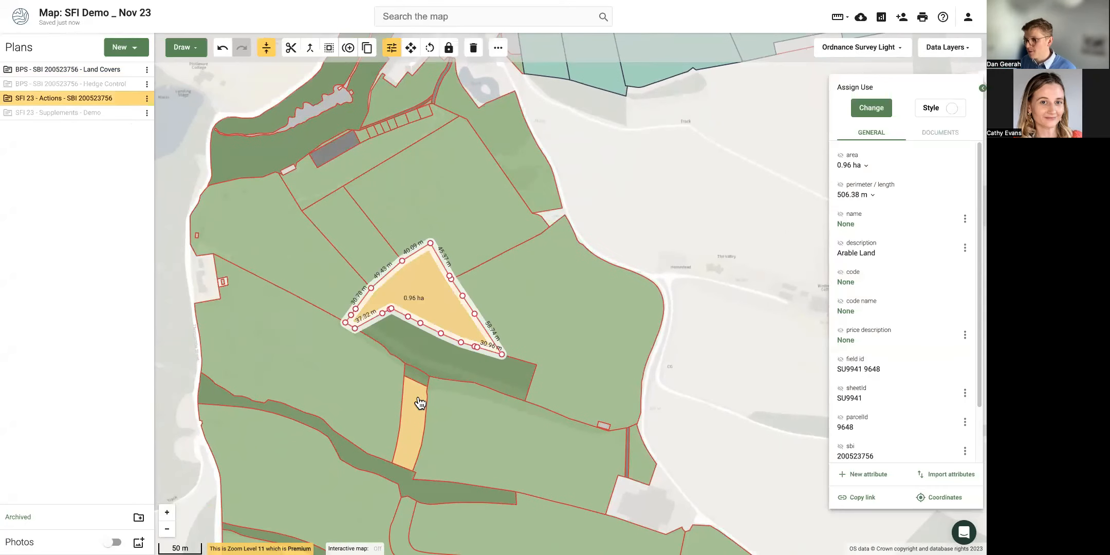
left_click(414, 417, "shift")
left_click(872, 107)
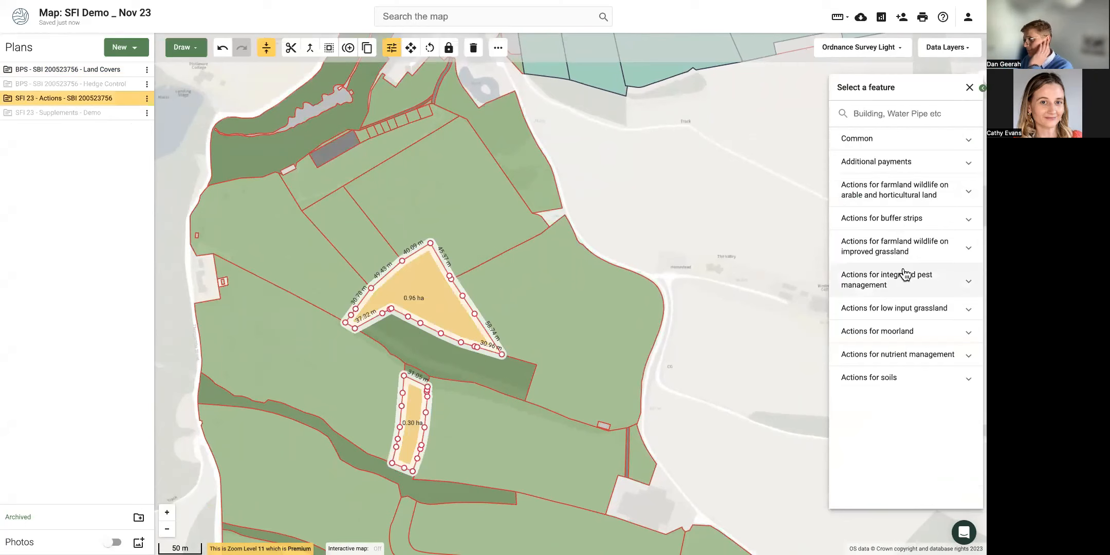
left_click(889, 378)
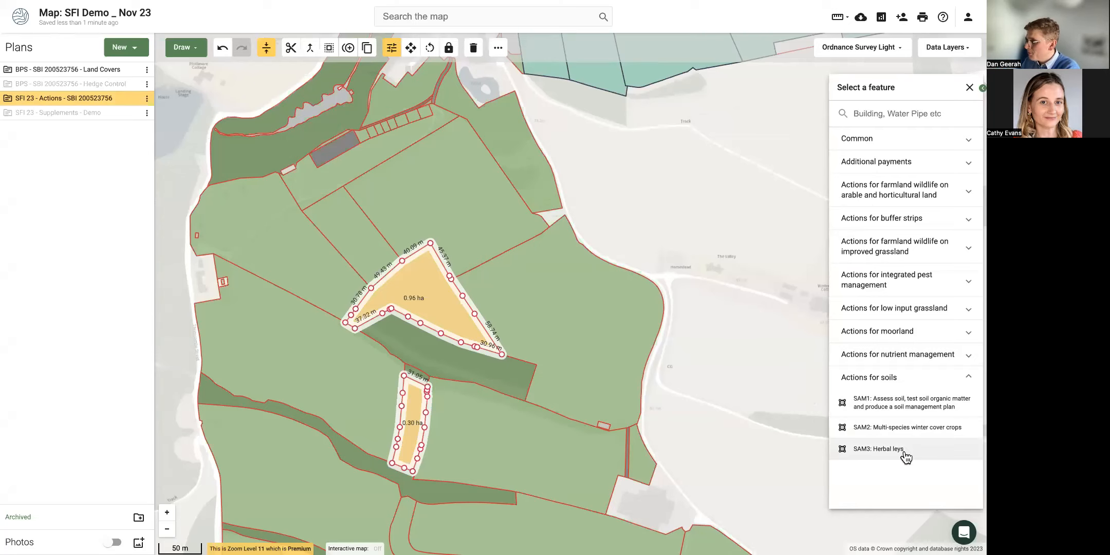
left_click(879, 449)
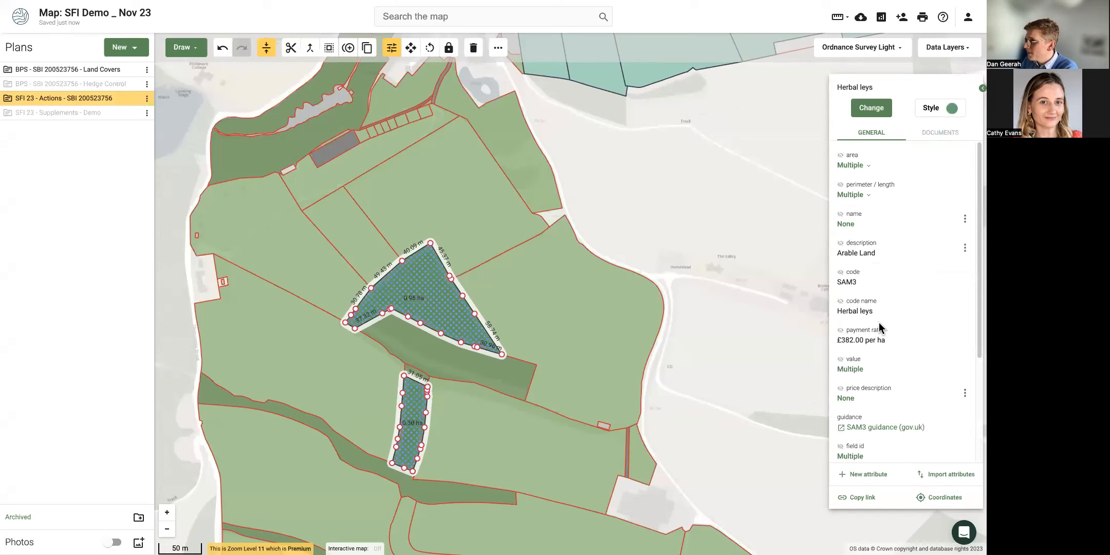
Check that the 0.96 ha triangle field under SAM3 is valued at £364.82.
scroll(751, 403, "down", 1)
scroll(873, 391, "down", 2)
left_click(426, 259)
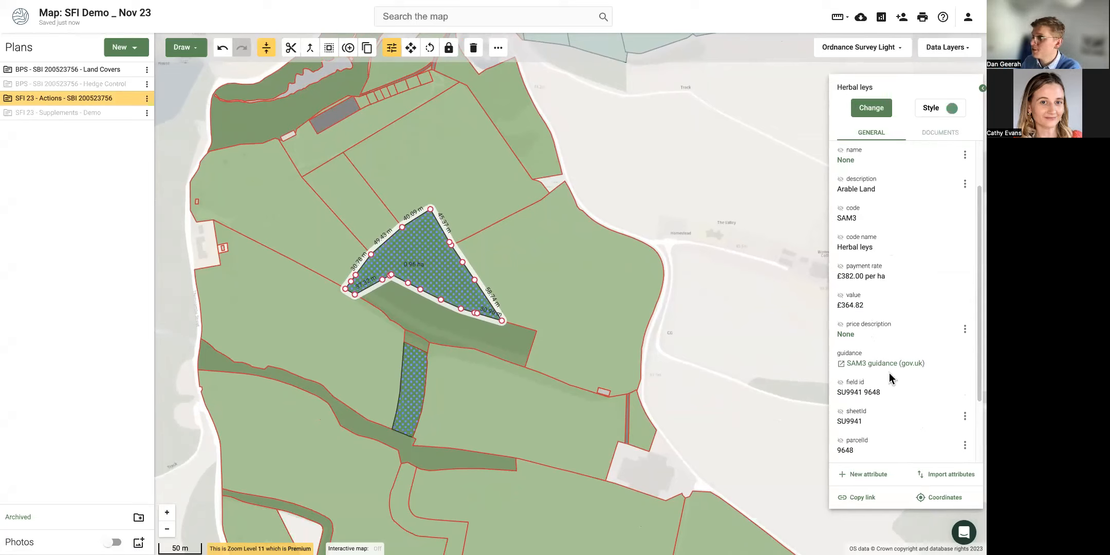
Open the SAM3 guidance on GOV.UK and highlight the 'SAM3: Herbal leys' line in the overview.
left_click(857, 366)
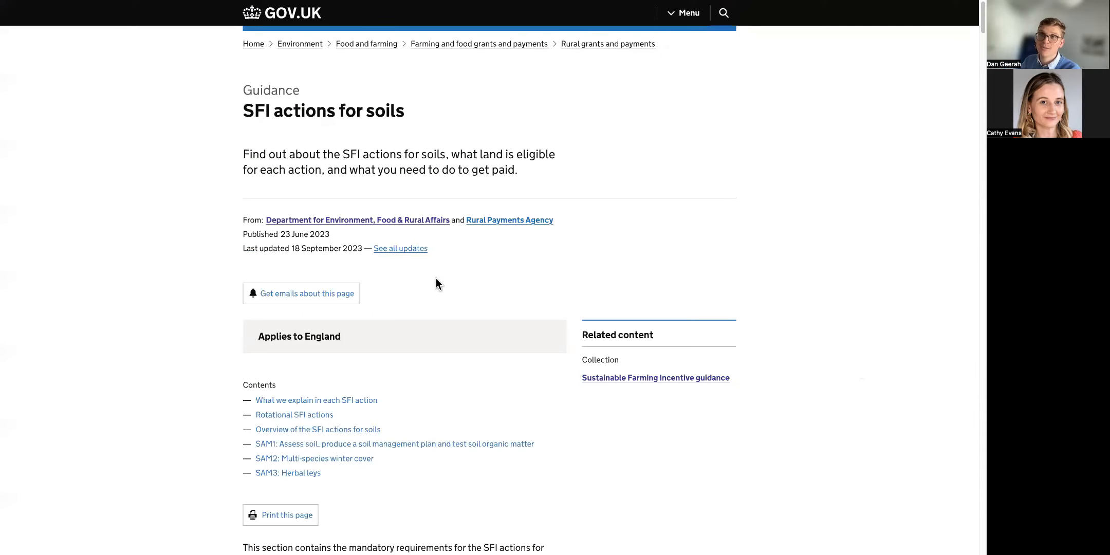
scroll(350, 240, "down", 10)
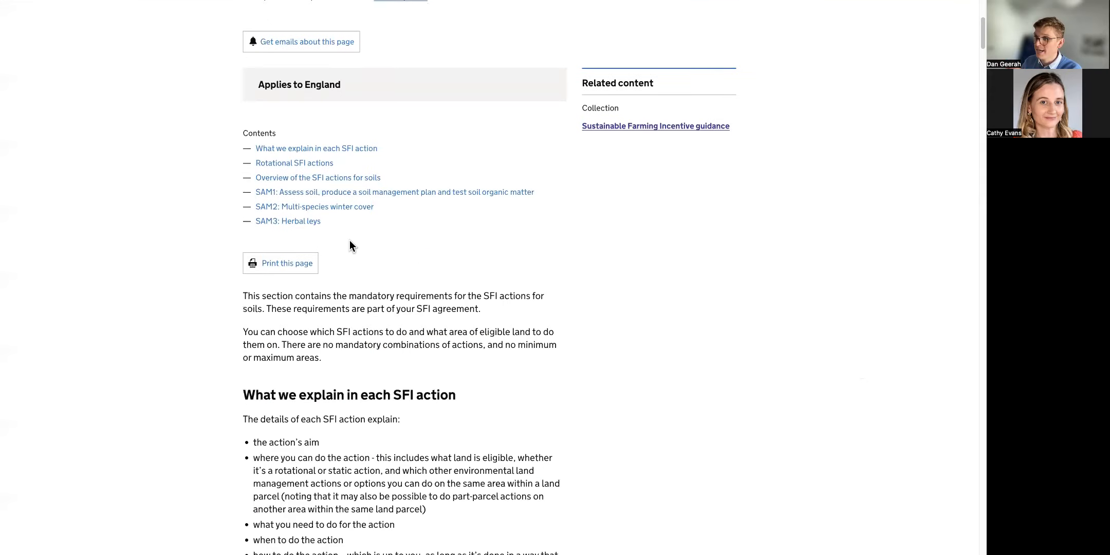
scroll(349, 240, "down", 9)
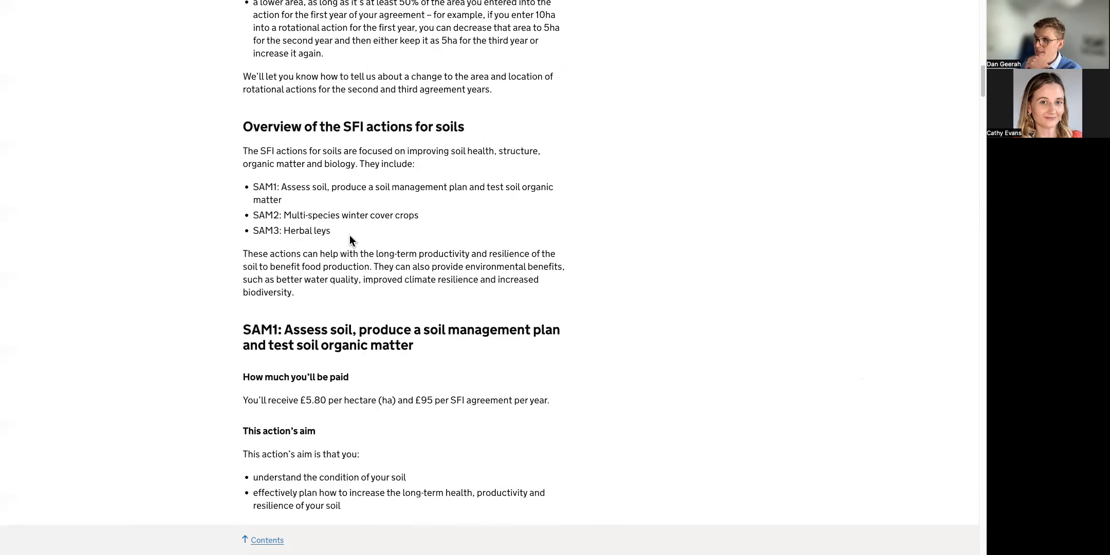
left_click_drag(350, 235, 242, 233)
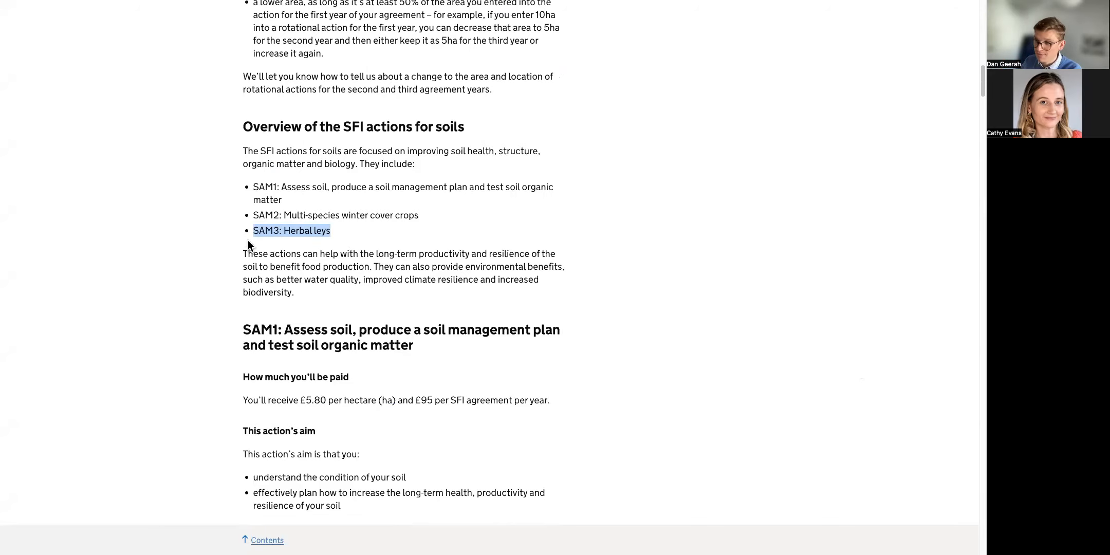
Scroll down to the SAM3 payment and eligible land table, then return to the Land App tab.
scroll(272, 268, "down", 15)
scroll(273, 268, "down", 20)
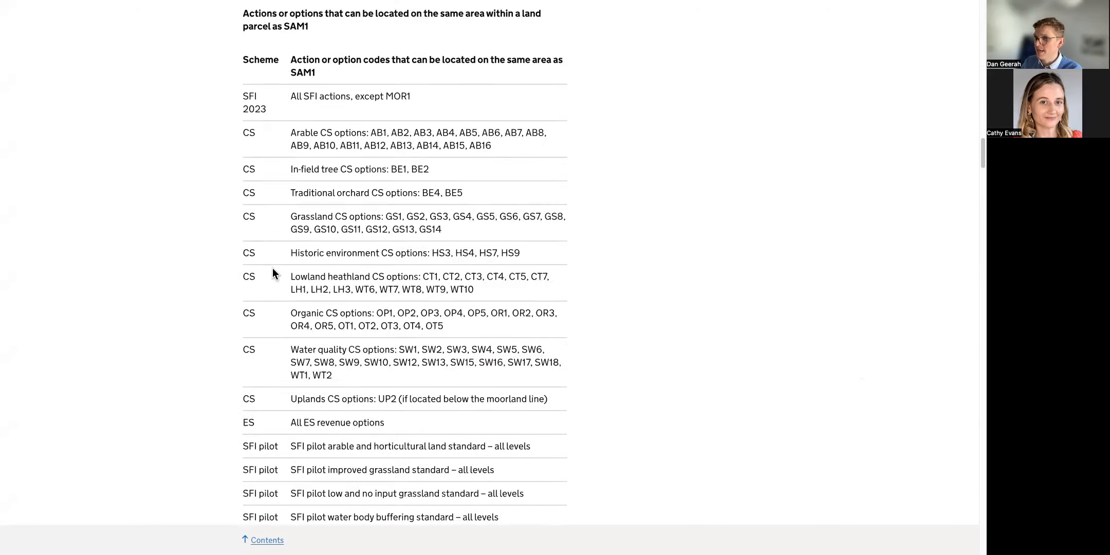
scroll(271, 286, "down", 20)
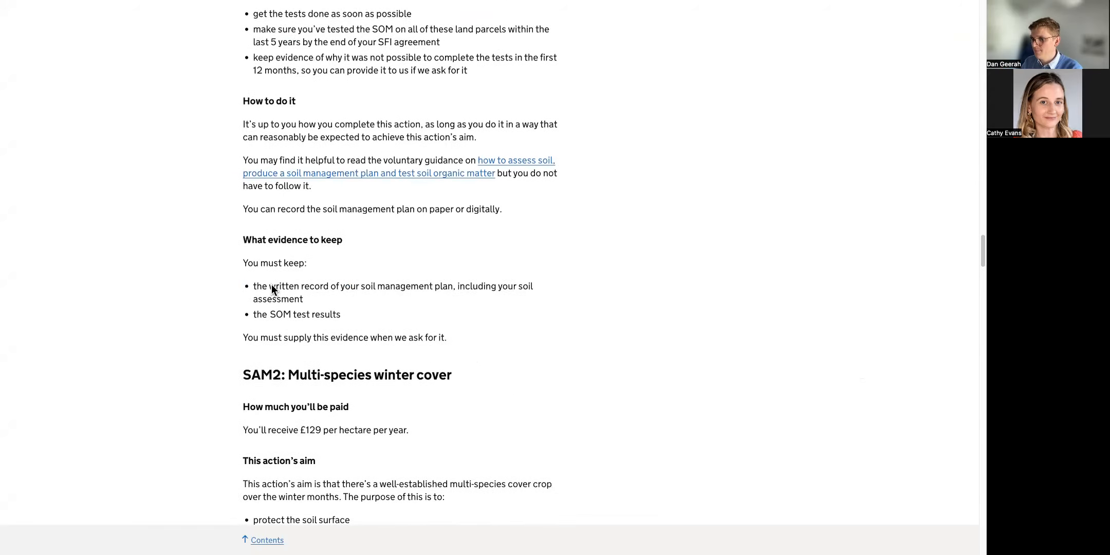
scroll(316, 306, "down", 20)
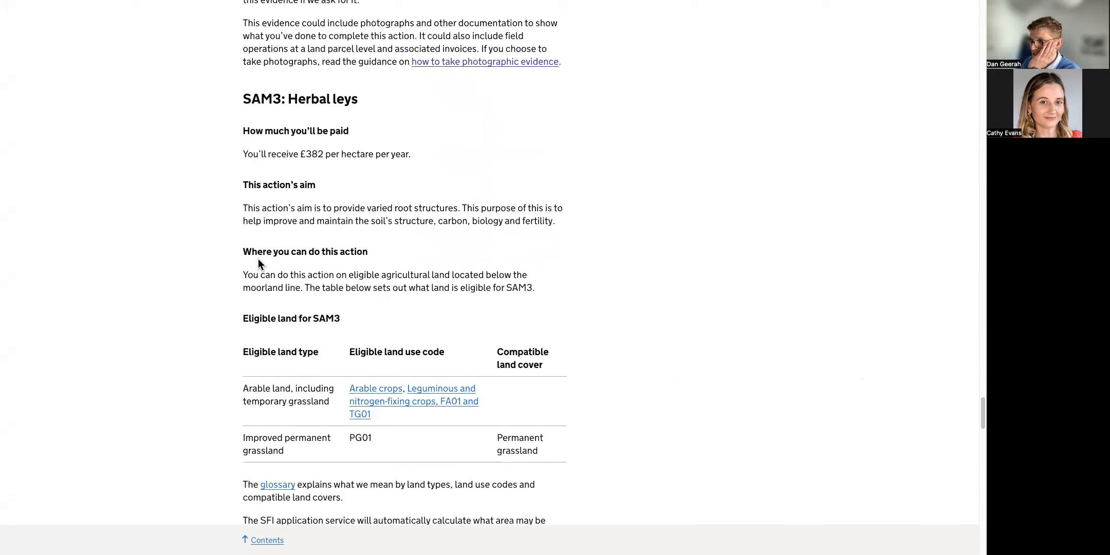
scroll(258, 264, "down", 3)
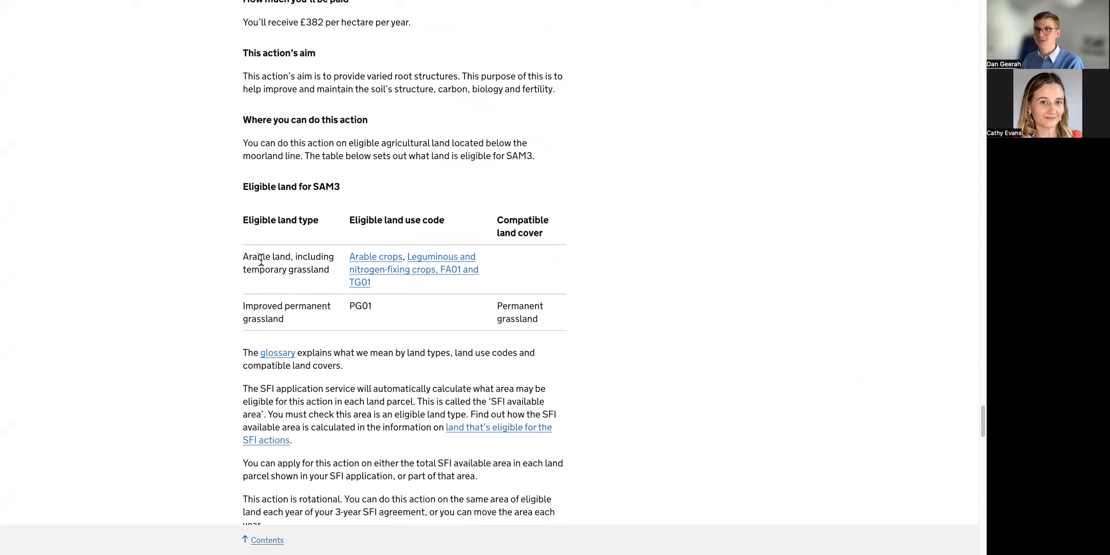
key("super+shift+f")
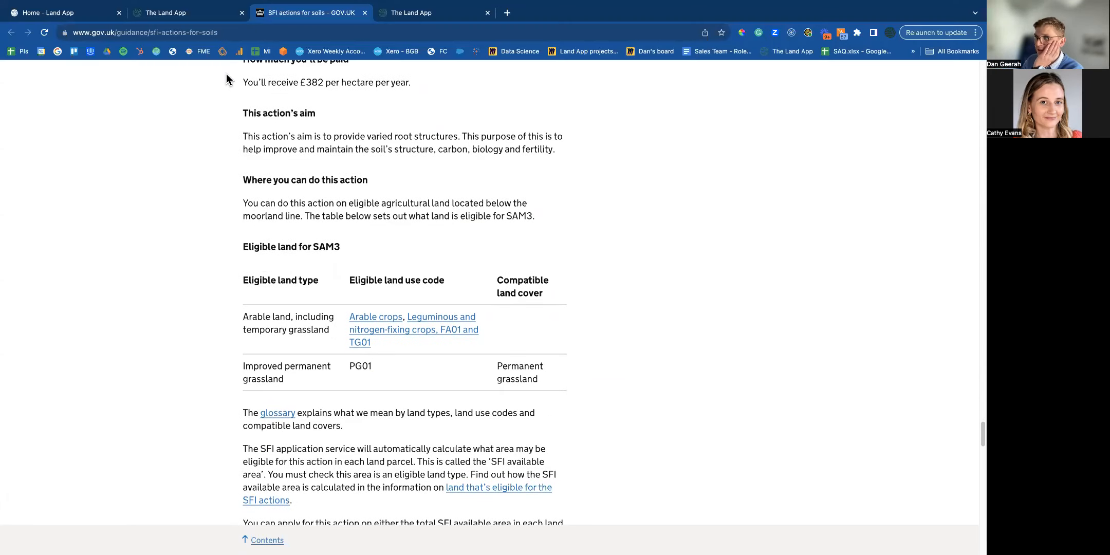
left_click(185, 10)
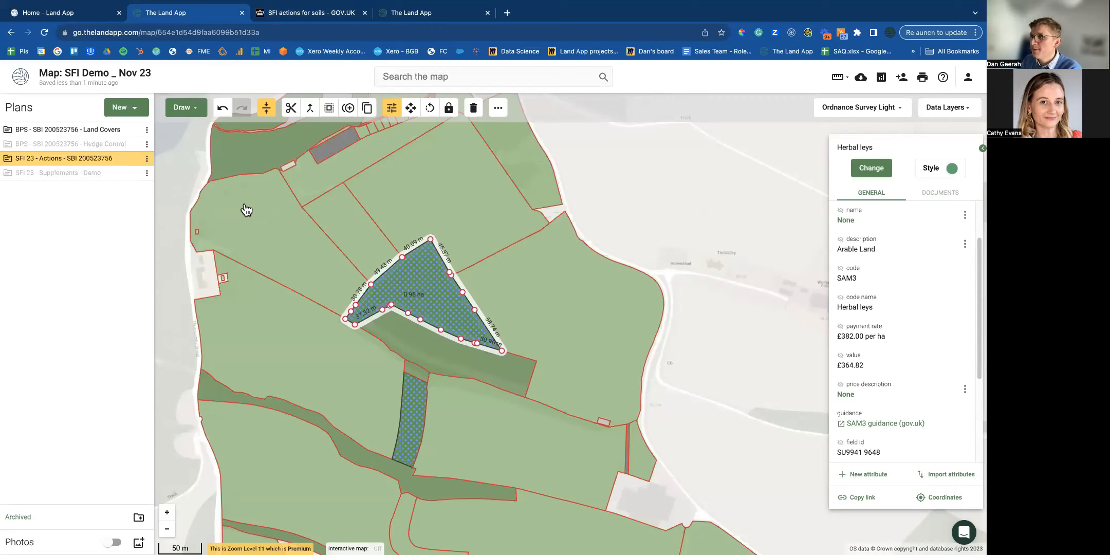
Hide the BPS Land Covers and Supplements plans so only the Actions plan shows.
left_click(132, 175)
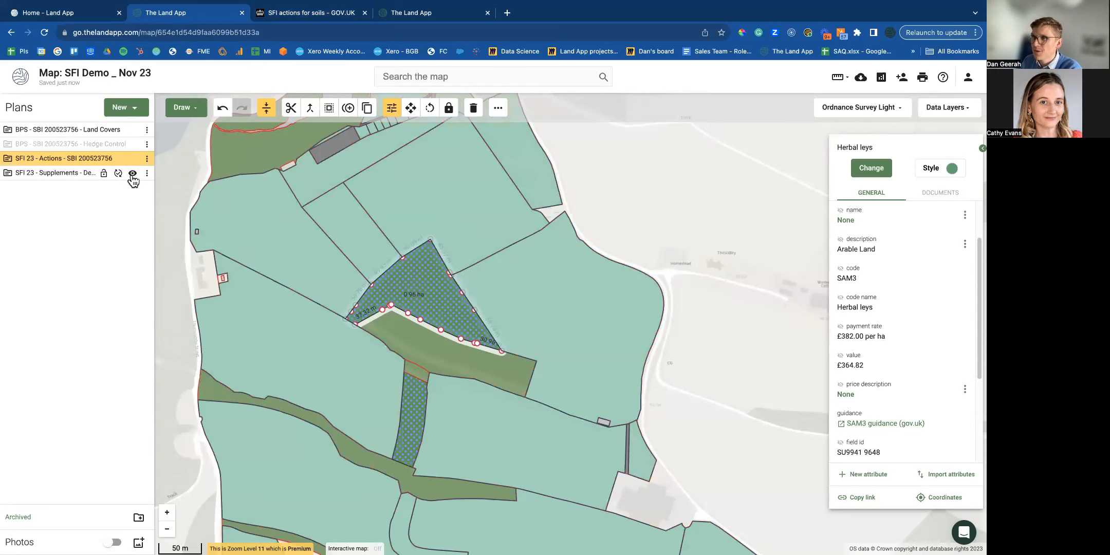
left_click(133, 130)
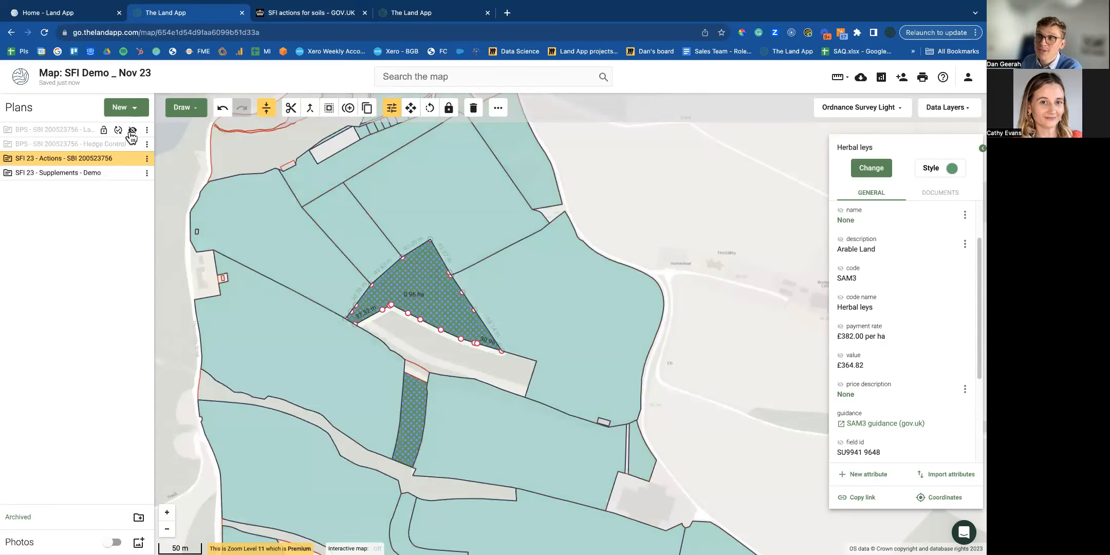
left_click(133, 175)
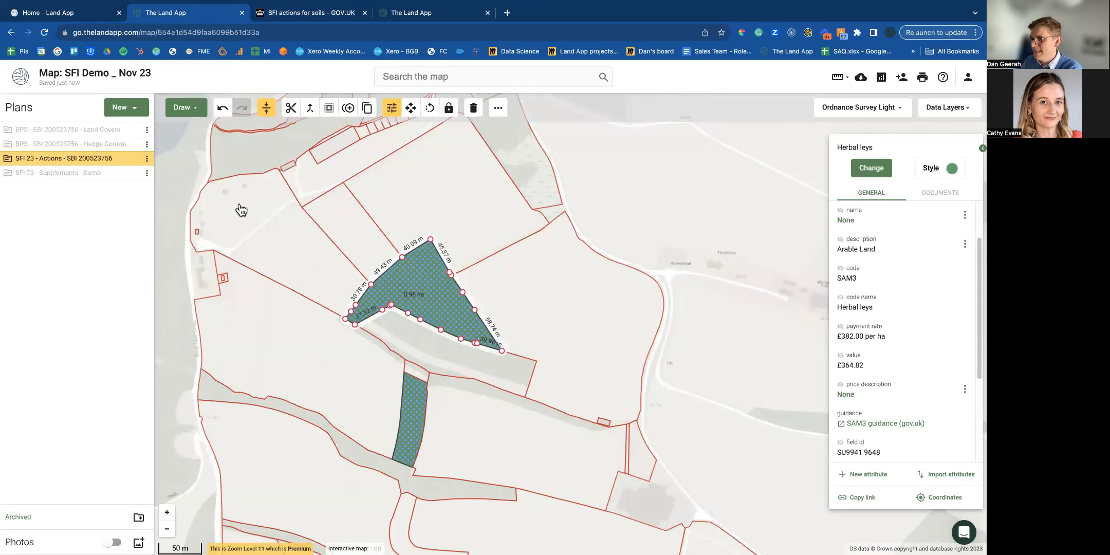
Select the 4.49 ha permanent grassland field TQ0041 1018 further south and open its action options.
left_click_drag(244, 215, 263, 255)
key("super+shift+f")
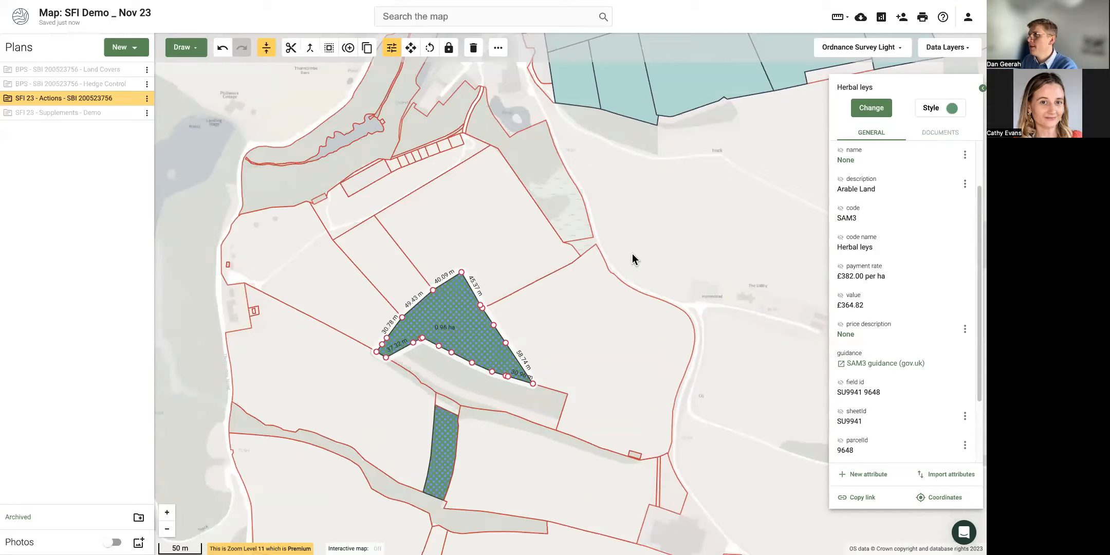
left_click_drag(641, 233, 611, 191)
left_click_drag(460, 321, 448, 203)
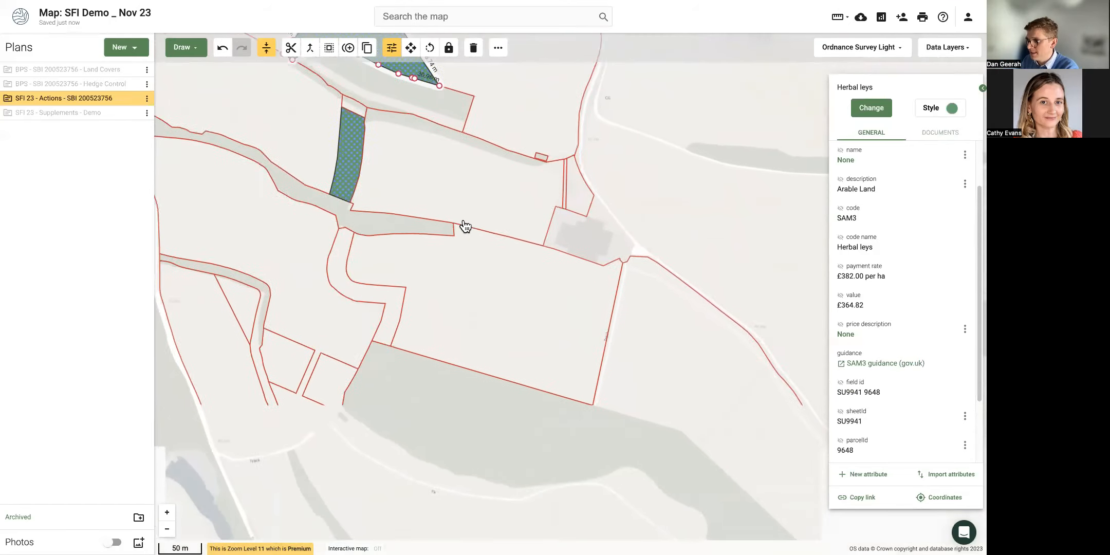
left_click(533, 295)
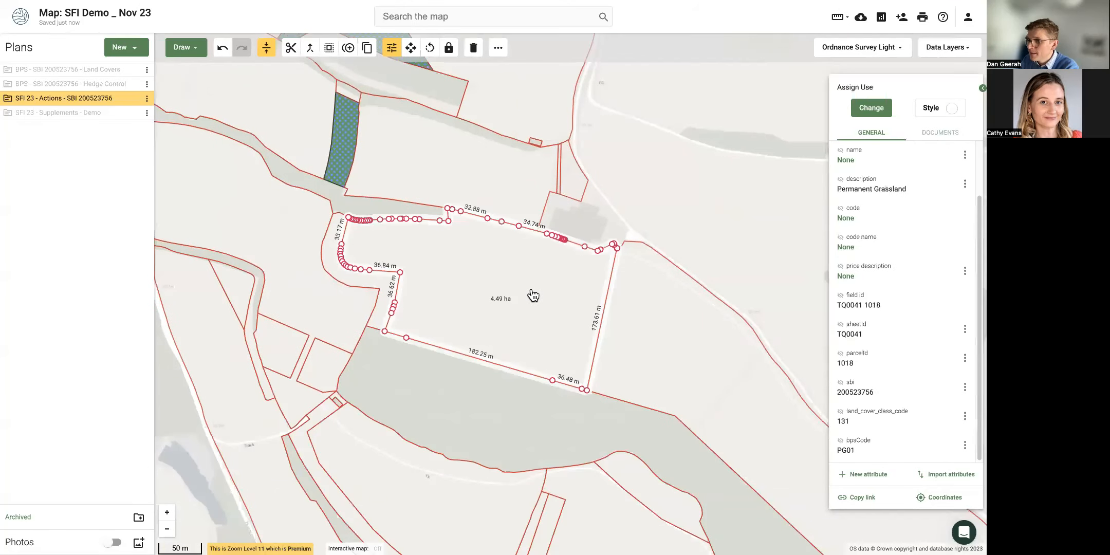
right_click(481, 287)
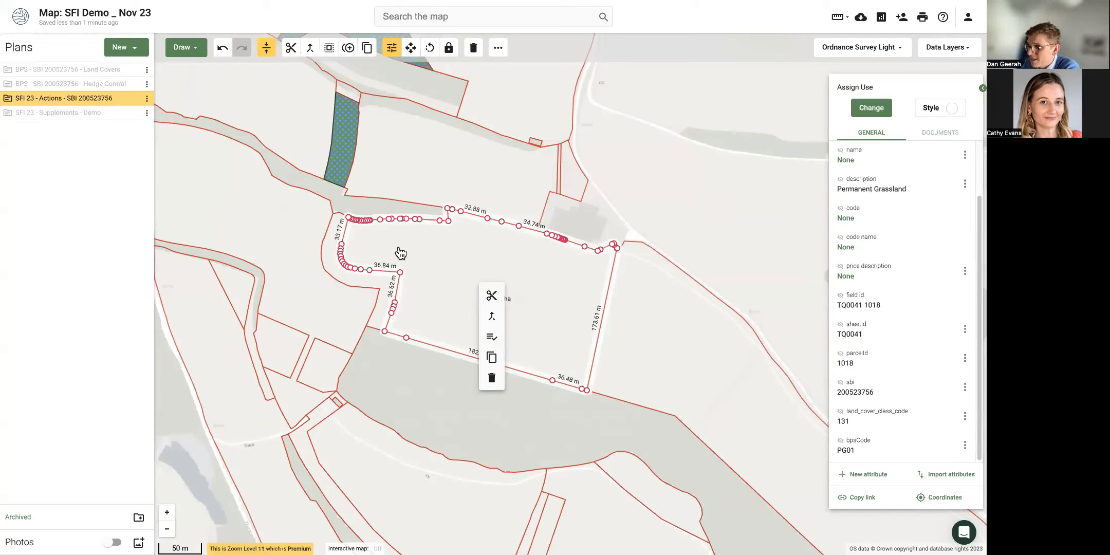
Cut from outside the field through its inner corner to past the top boundary, leaving 0.43 ha and 4.06 ha.
left_click(437, 285)
left_click(417, 250)
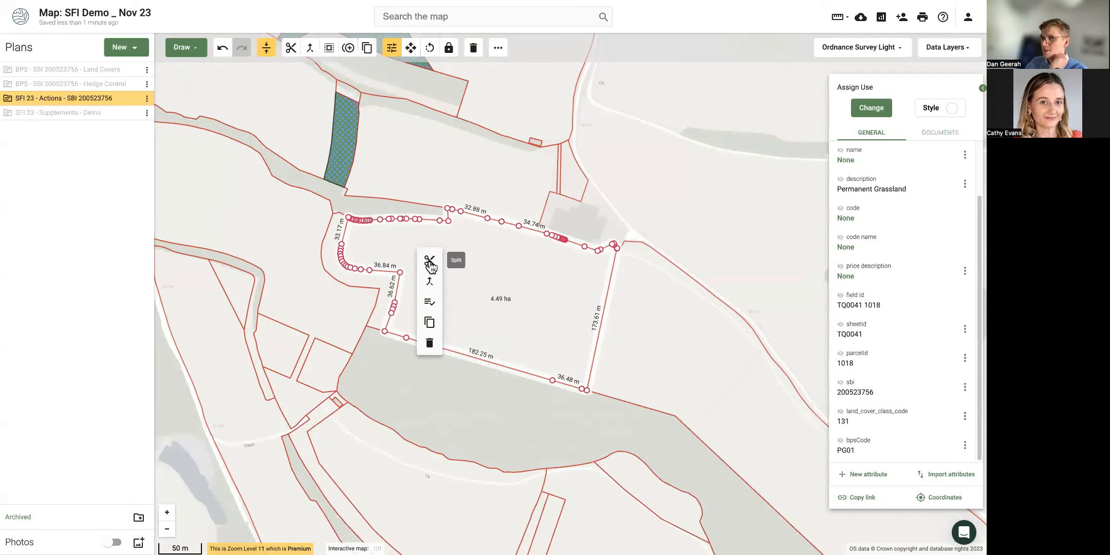
left_click(430, 263)
scroll(417, 270, "down", 2)
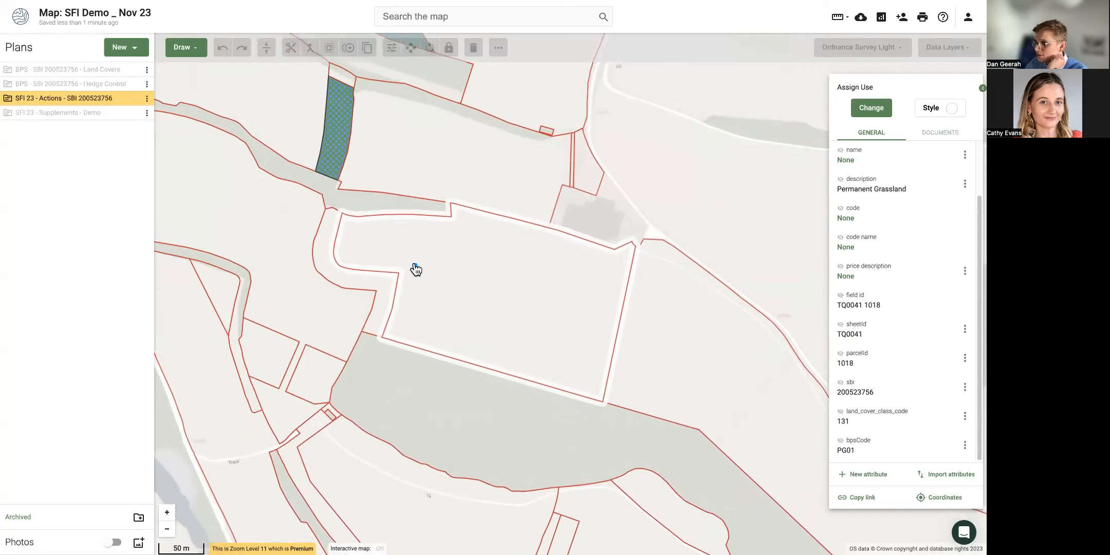
scroll(417, 269, "up", 2)
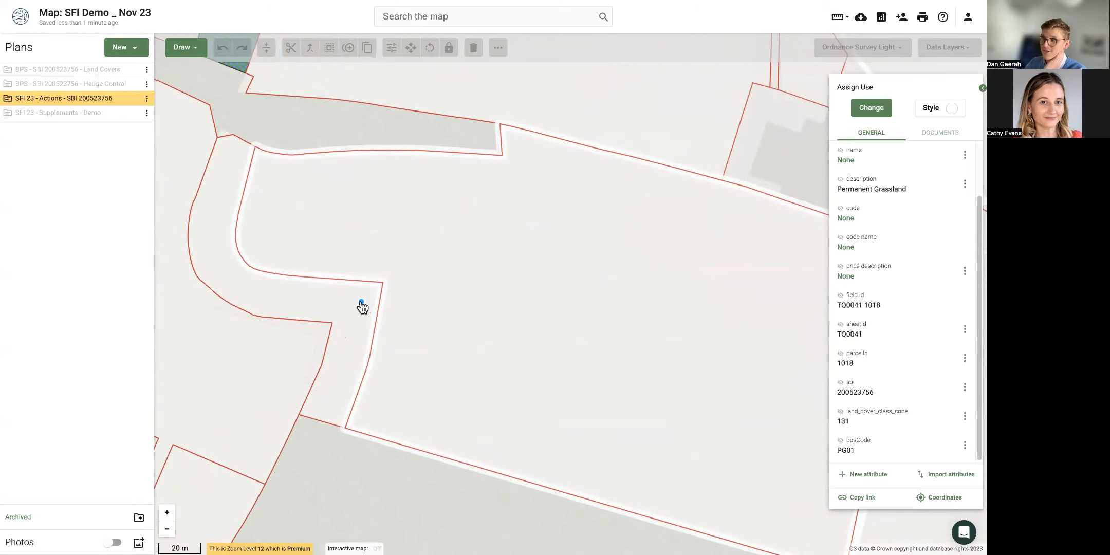
left_click(361, 302)
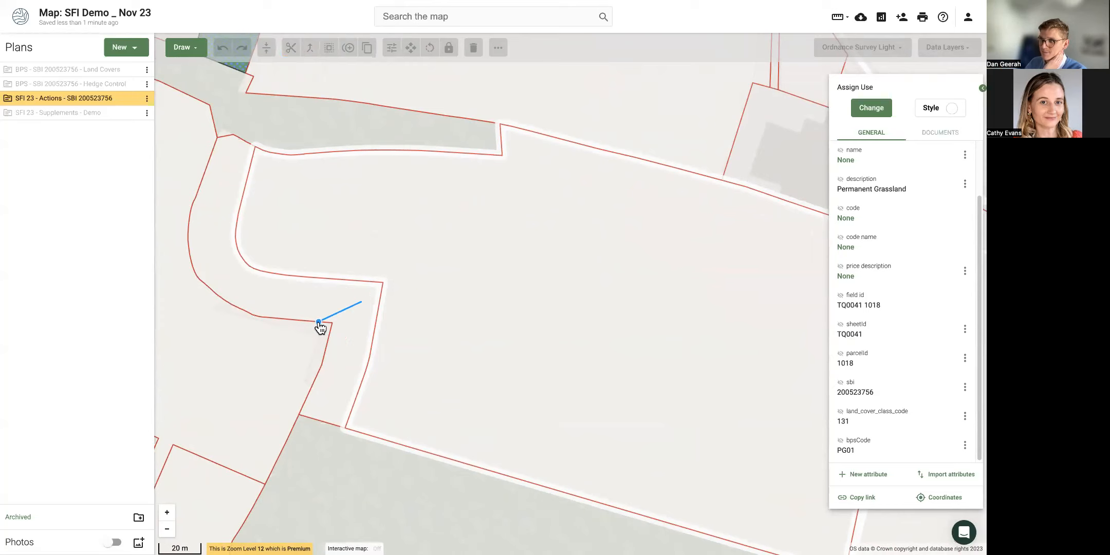
left_click(383, 282)
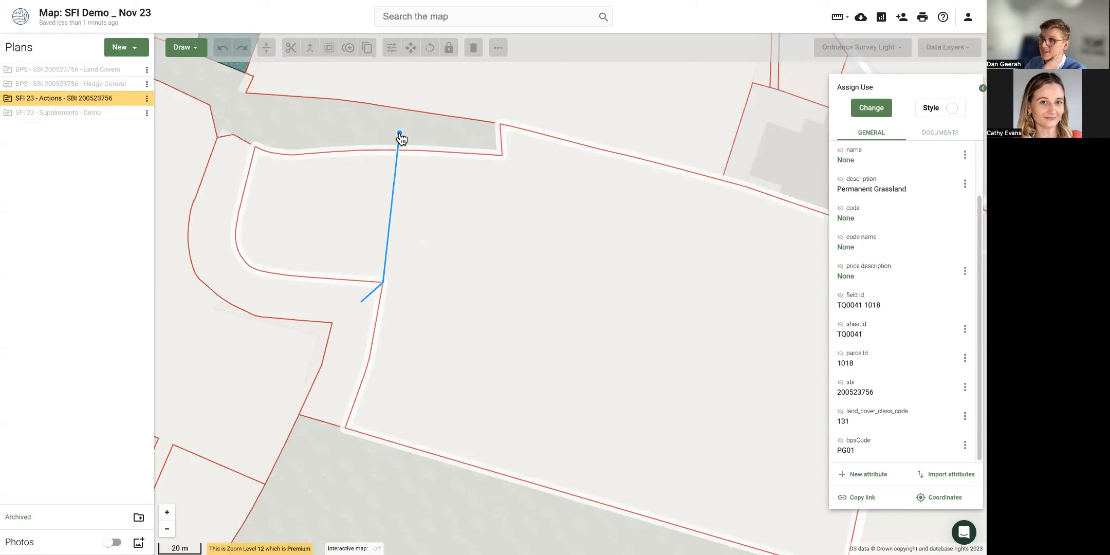
double_click(400, 135)
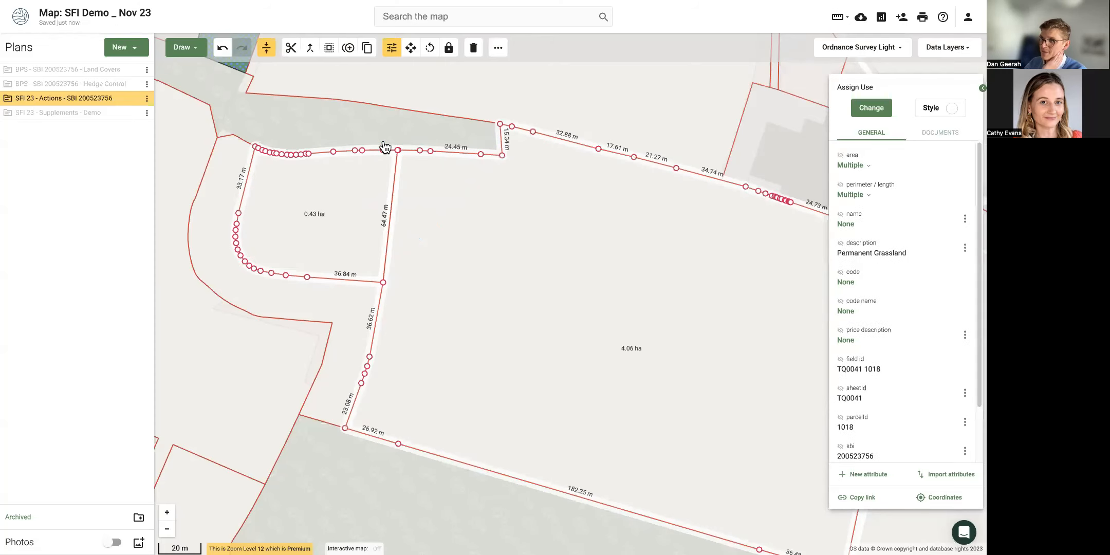
Select only the 0.43 ha corner piece and assign it IGL1, improved grassland field corners.
left_click(492, 243)
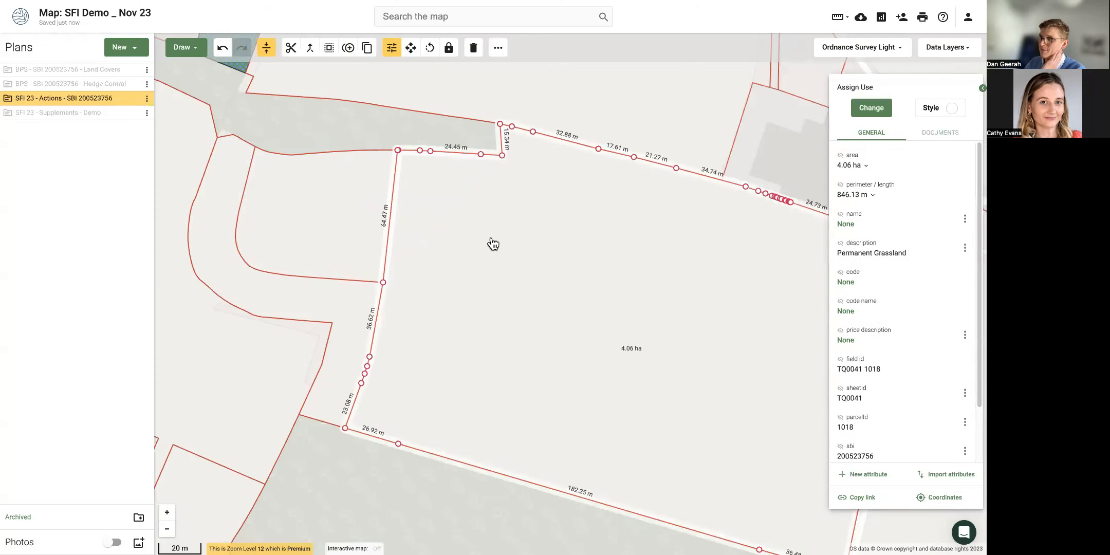
left_click(356, 231, "shift")
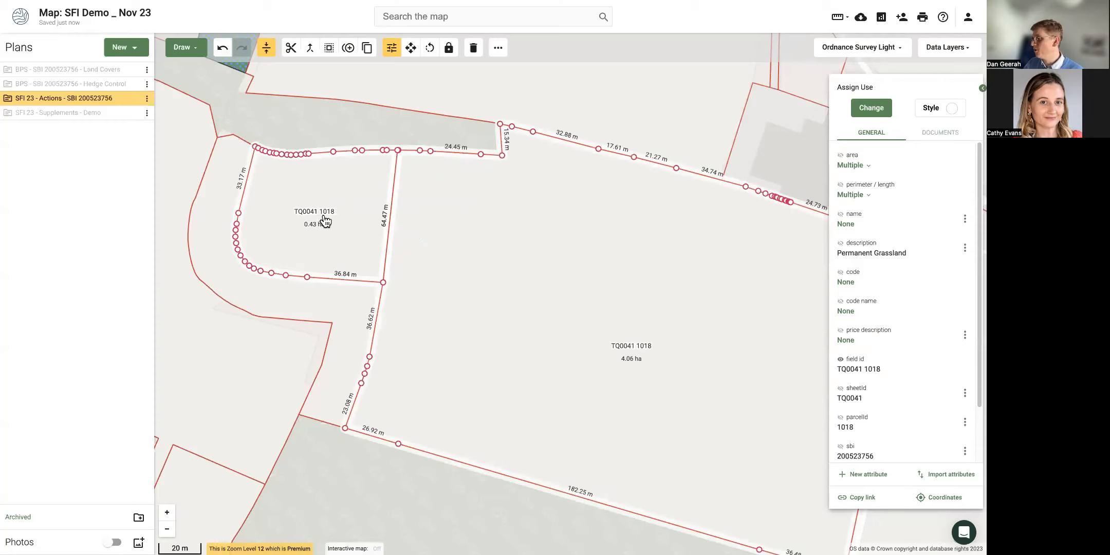
left_click(338, 195)
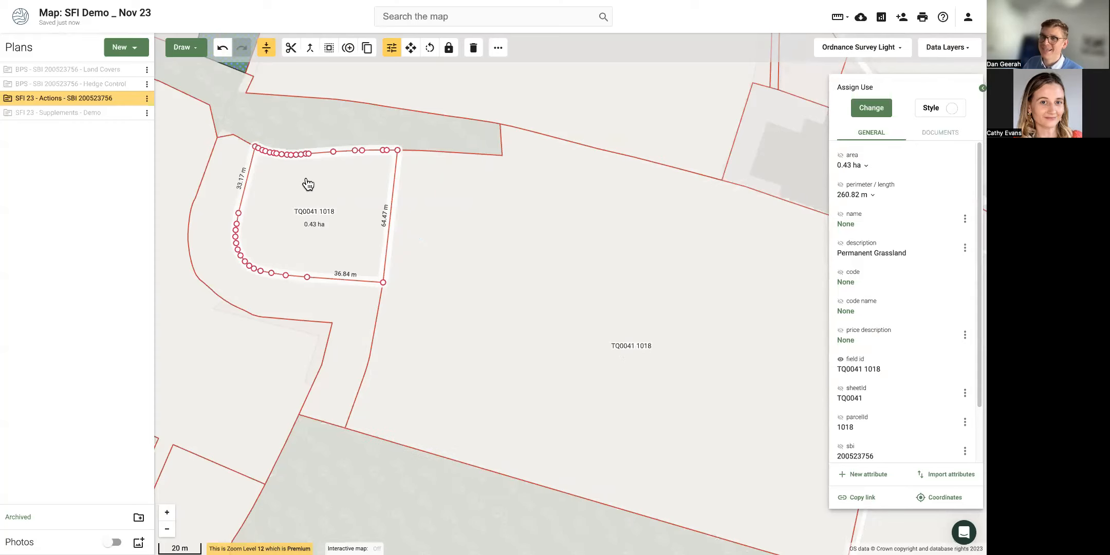
left_click(871, 107)
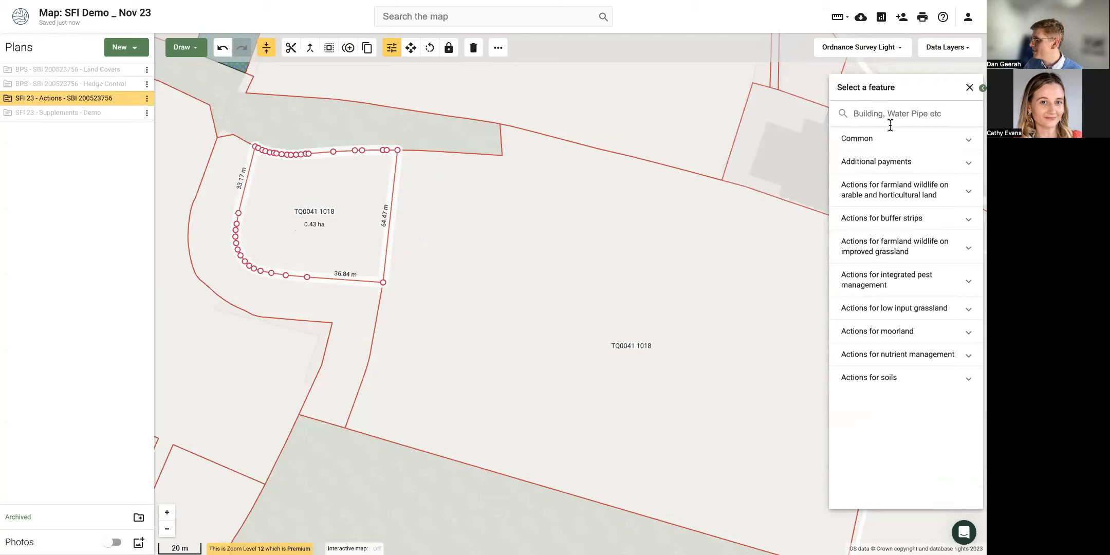
left_click(905, 248)
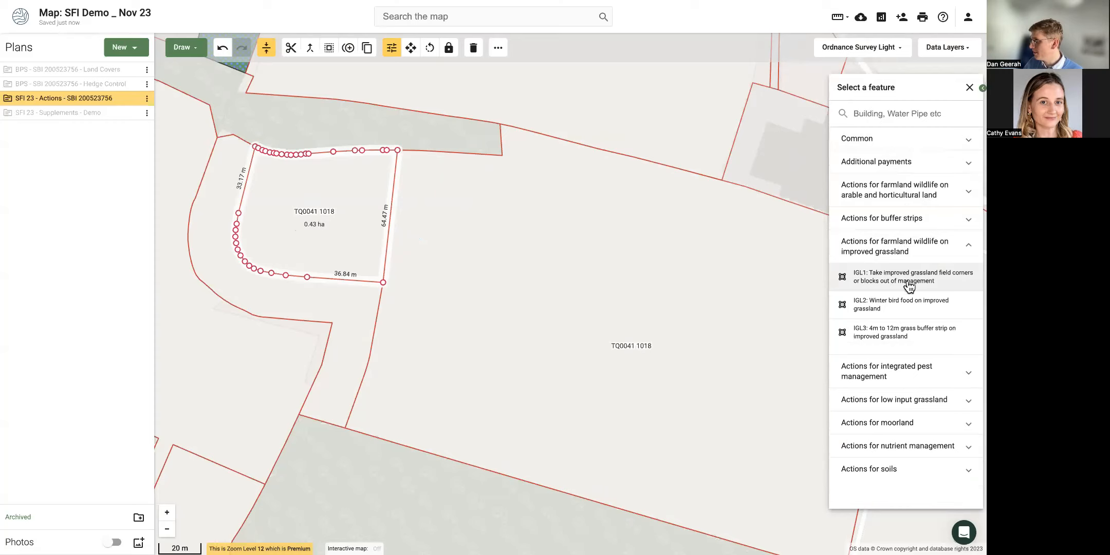
left_click(949, 284)
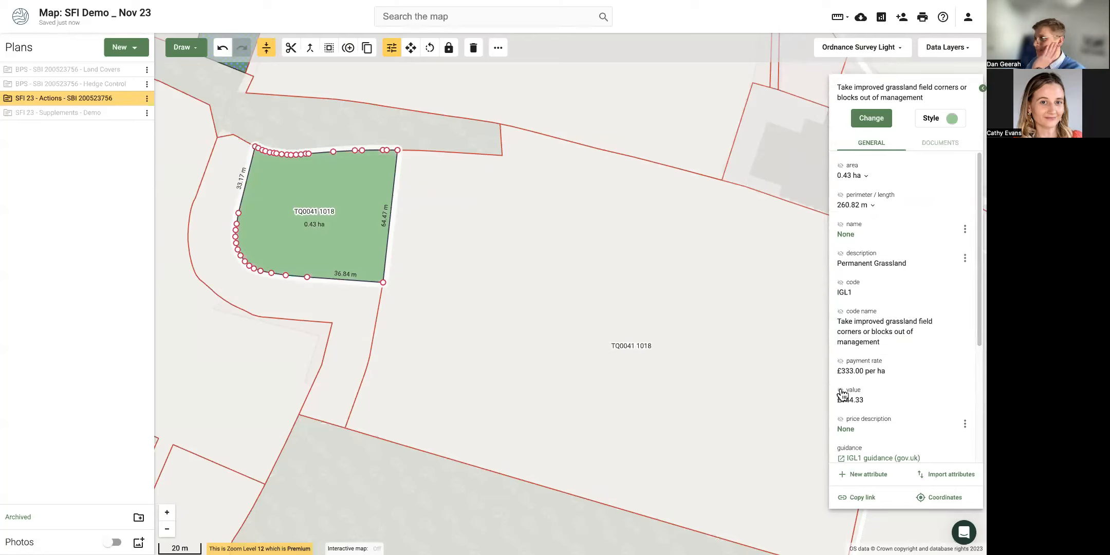
Show the IGL1 code as a map label and pan to the fields north of it.
left_click(841, 283)
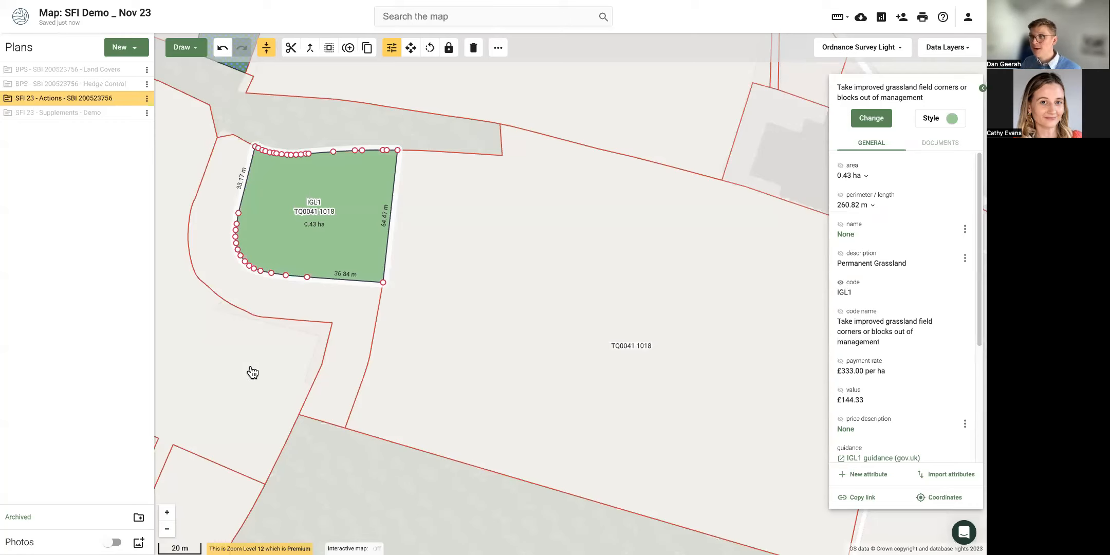
left_click_drag(249, 371, 458, 358)
scroll(459, 359, "down", 3)
left_click_drag(326, 221, 334, 335)
left_click_drag(489, 242, 384, 278)
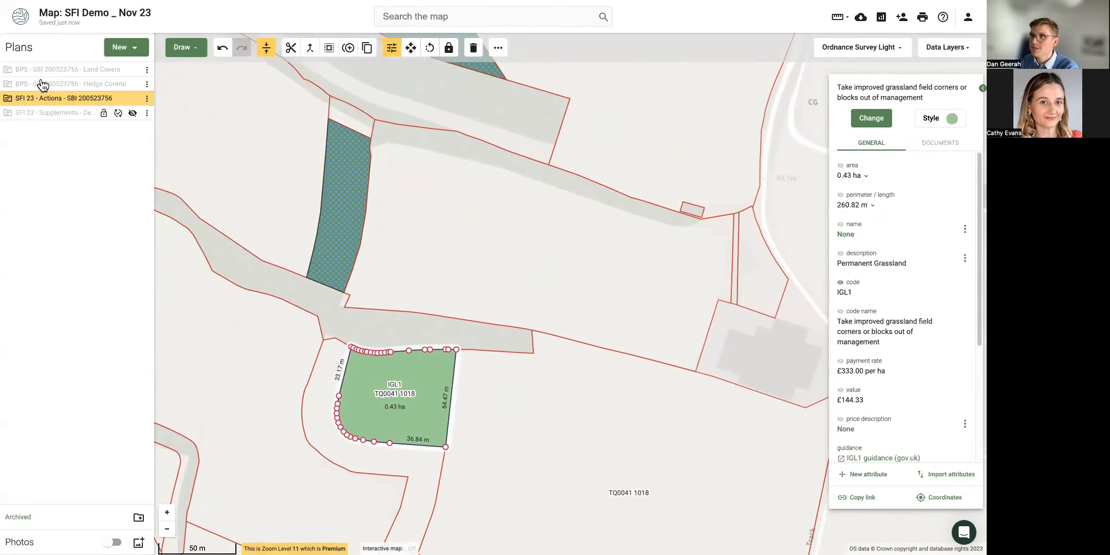
Select the 2.65 ha field TQ0041 0633 north of the IGL1 piece and centre it on the map.
left_click(134, 71)
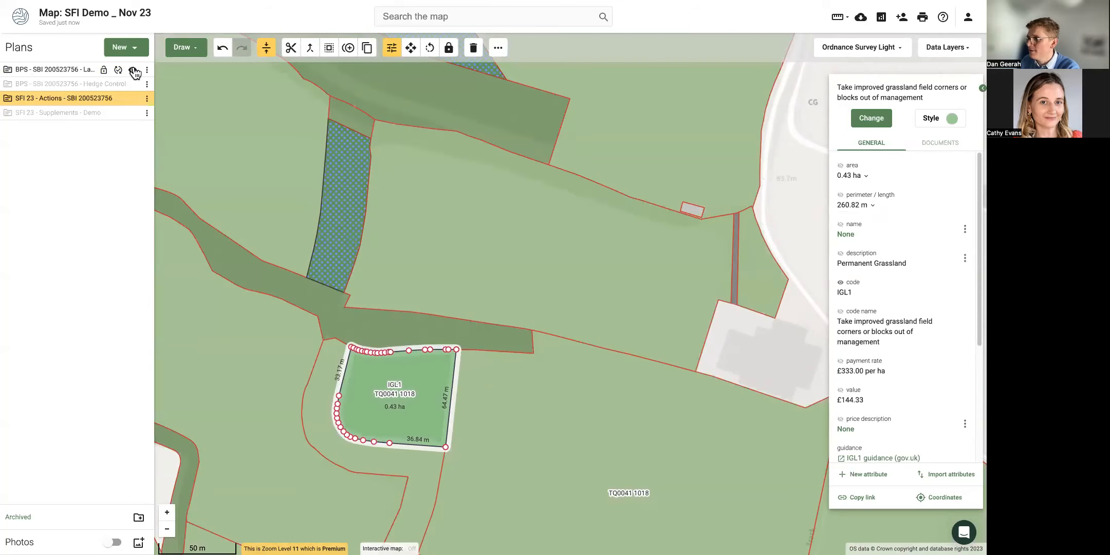
left_click(135, 71)
left_click(395, 257)
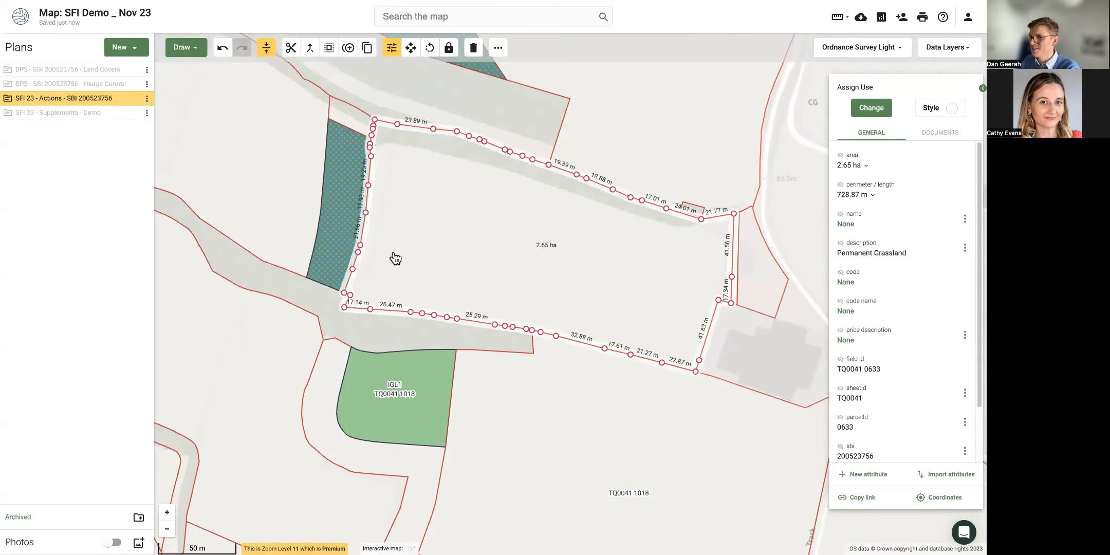
scroll(615, 186, "down", 1)
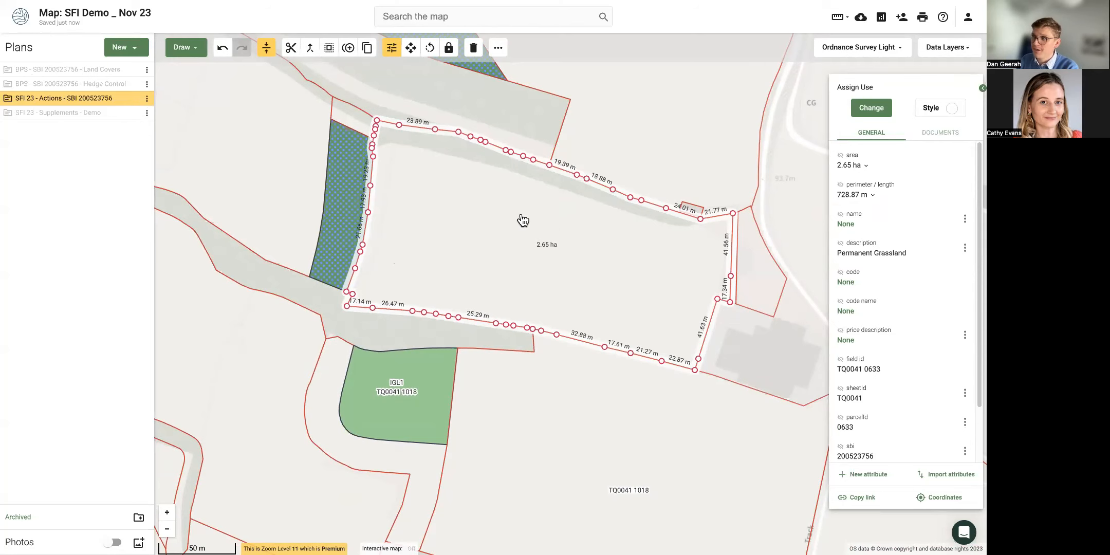
left_click_drag(523, 220, 471, 238)
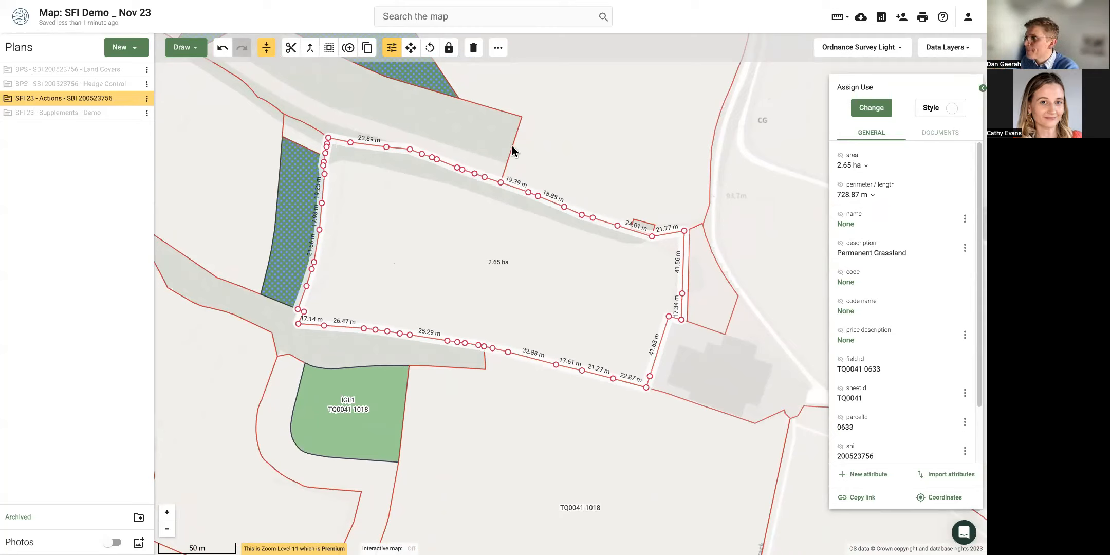
Start a buffer on field TQ0041 0633, comparing side one and side two before keeping side two.
left_click(329, 47)
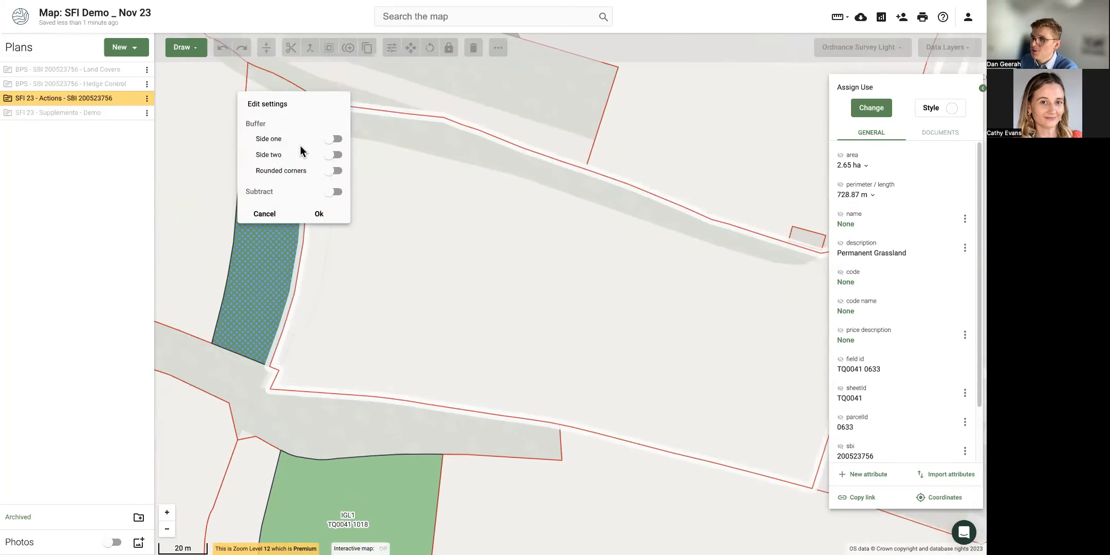
left_click(327, 141)
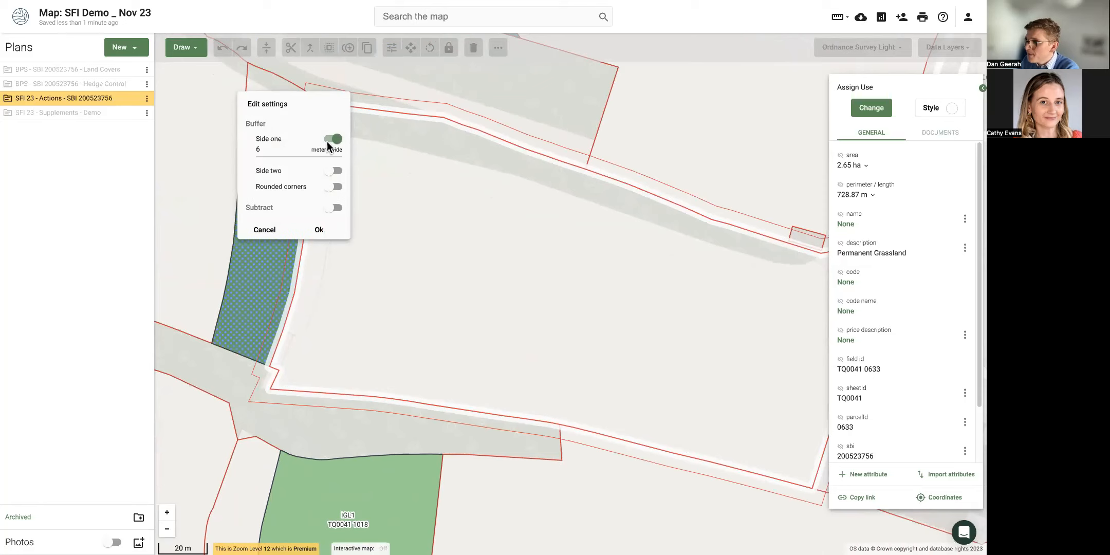
left_click(337, 139)
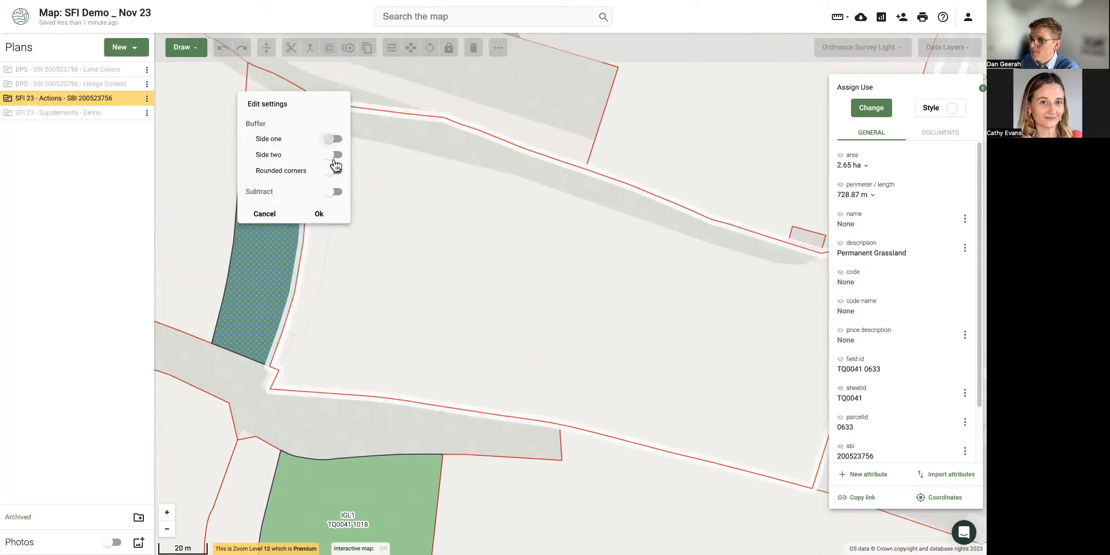
left_click(329, 156)
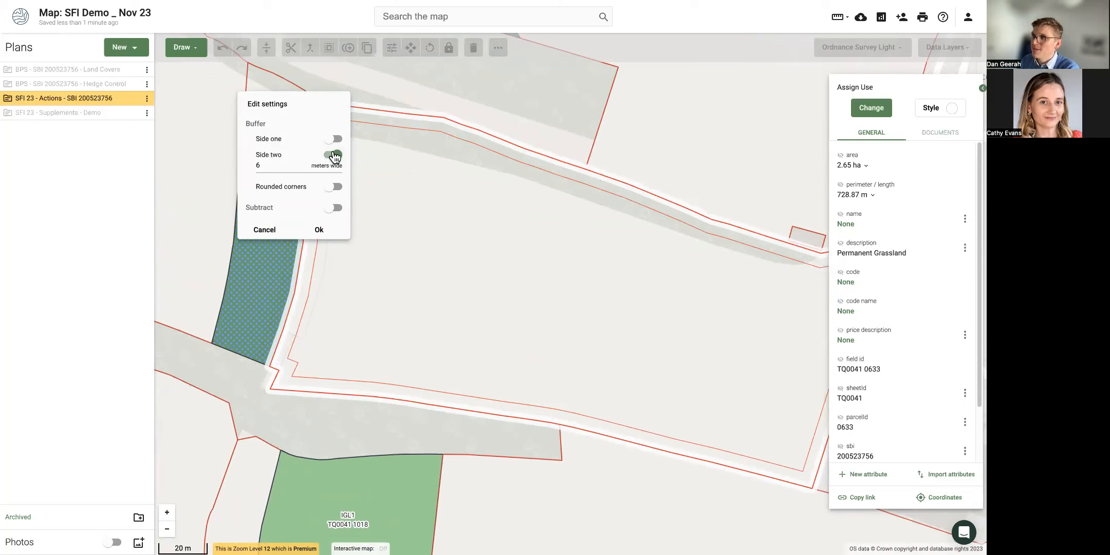
left_click(334, 156)
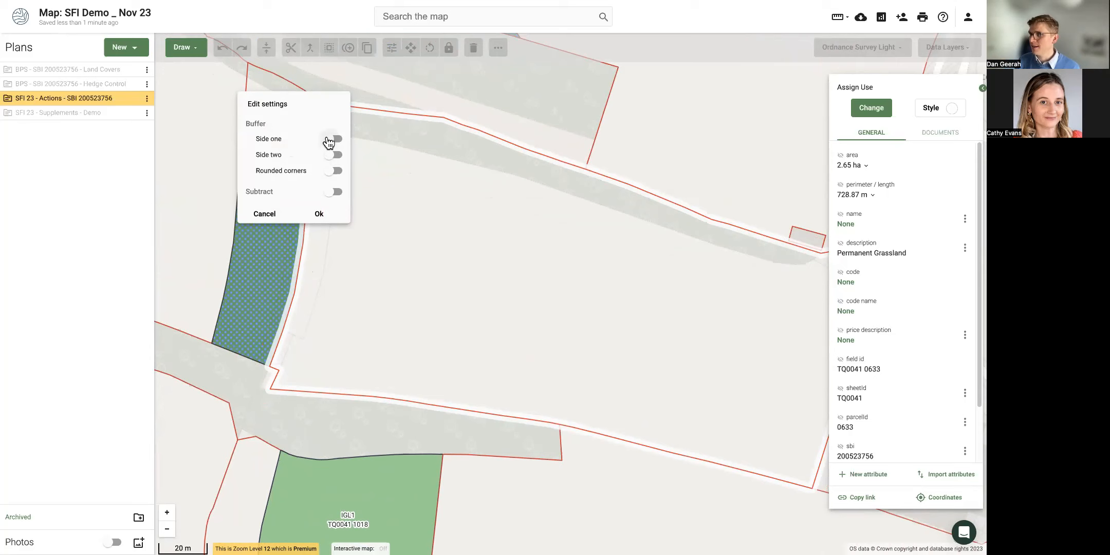
left_click(333, 139)
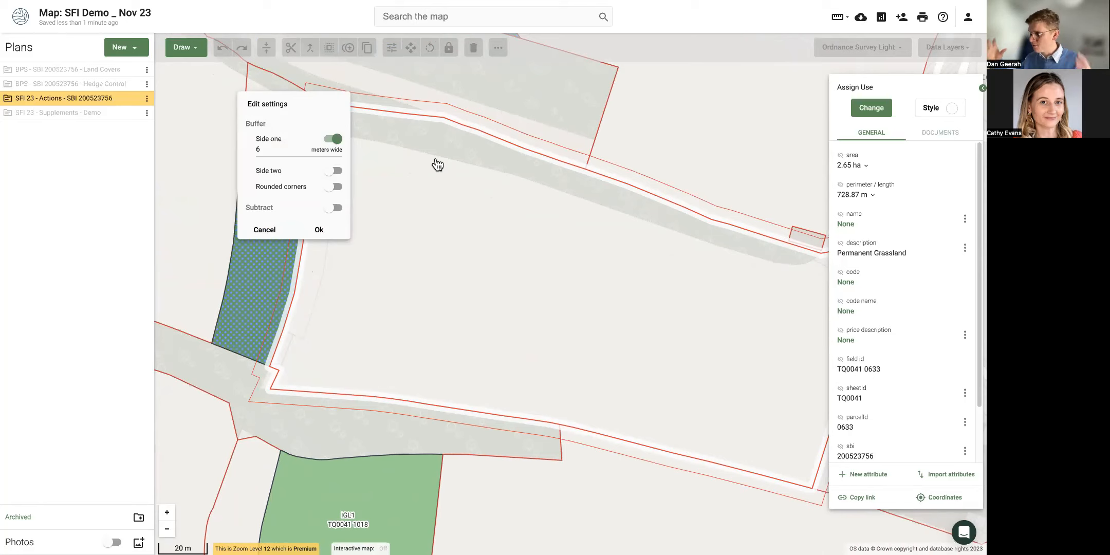
left_click(335, 139)
left_click(331, 157)
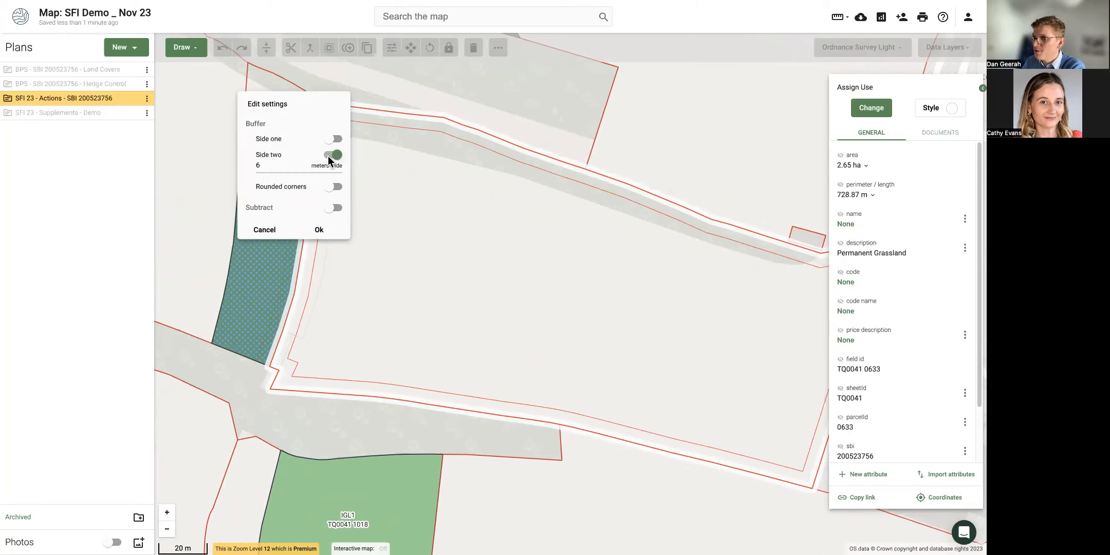
Set the side-two buffer width to 12 m, leaving rounded corners off.
left_click(264, 167)
key("BackSpace")
type("12")
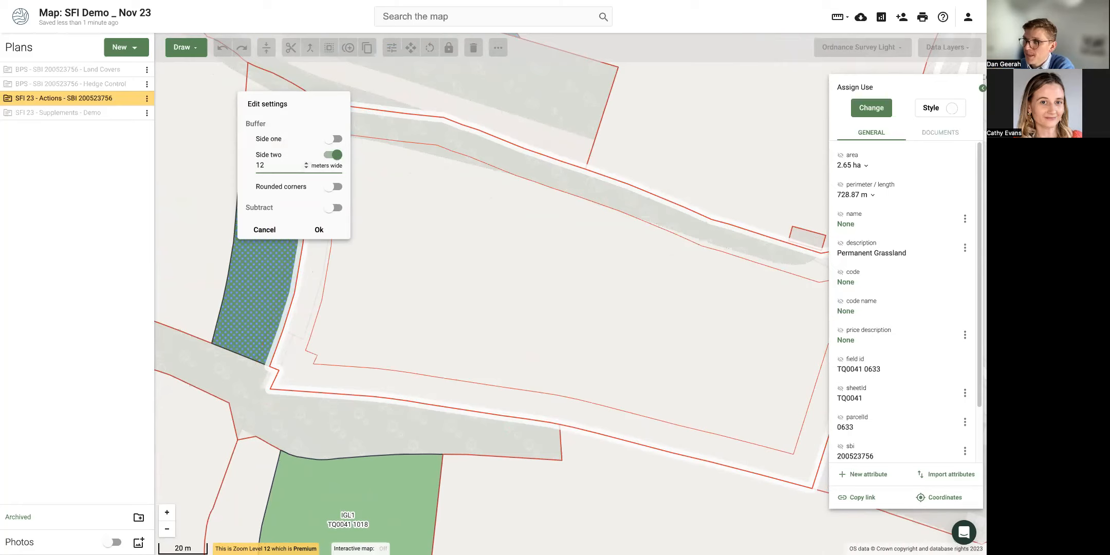
left_click(333, 188)
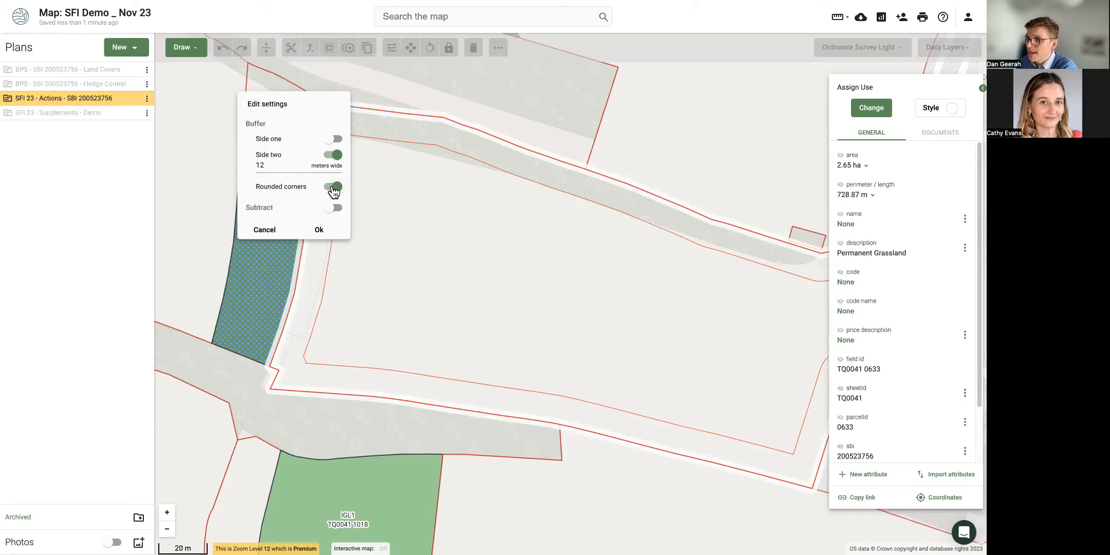
left_click(334, 188)
Turn on rounded corners for the 12 m side-two buffer and apply it, creating a 0.80 ha strip.
scroll(313, 370, "up", 3)
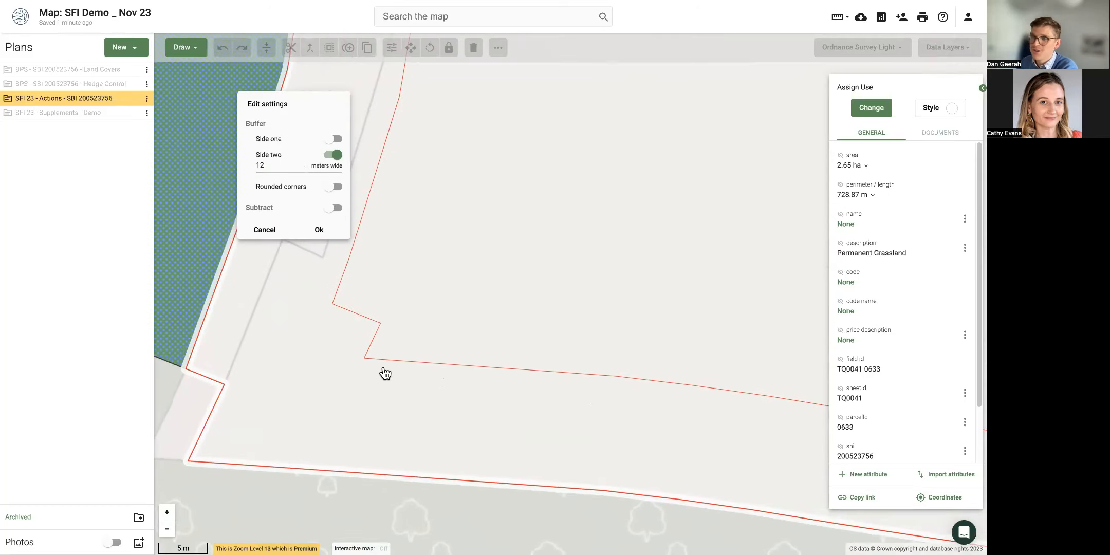
left_click(337, 187)
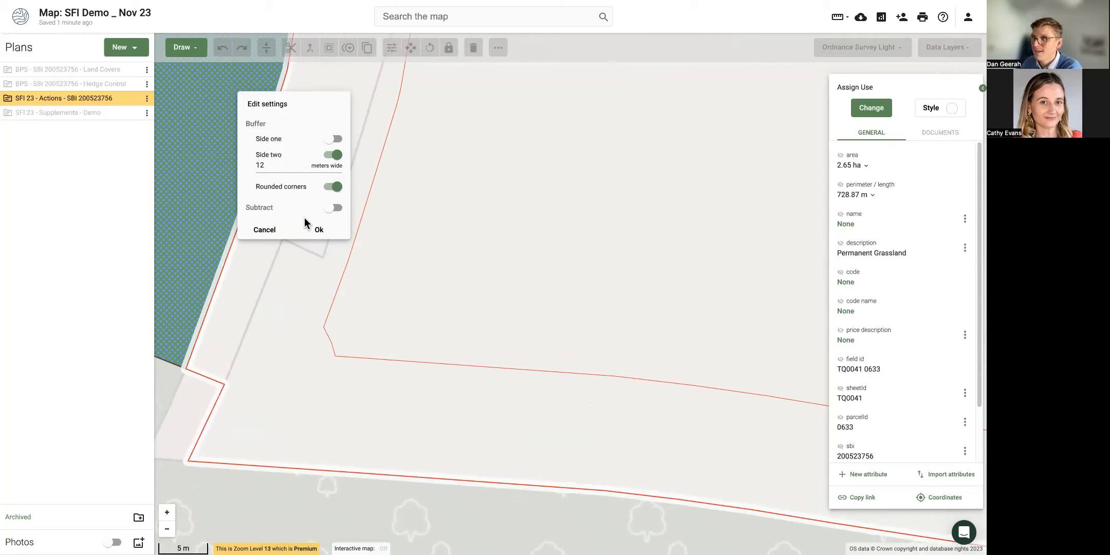
left_click(339, 189)
left_click(340, 189)
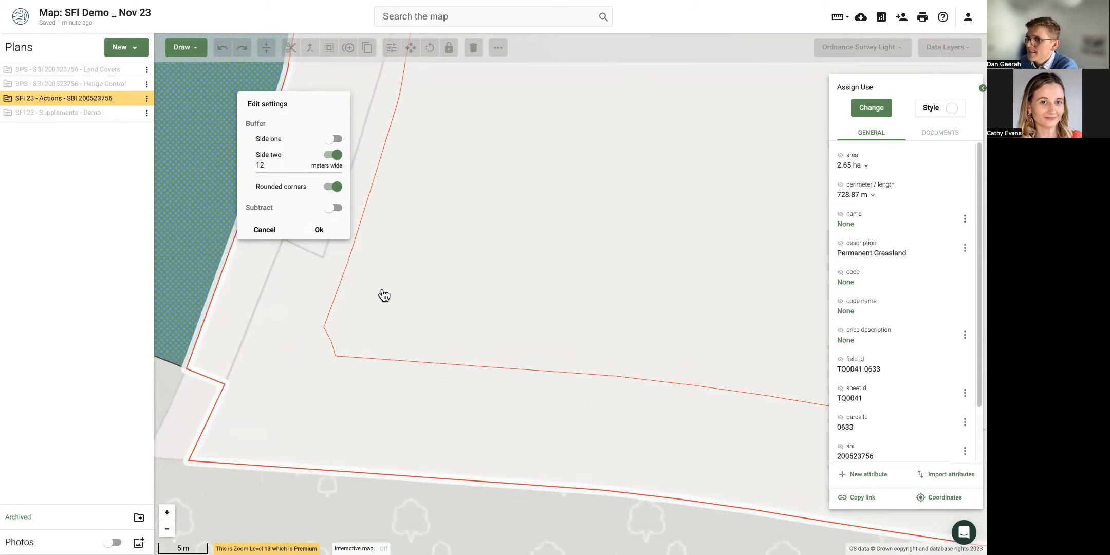
scroll(384, 295, "down", 2)
scroll(432, 228, "down", 2)
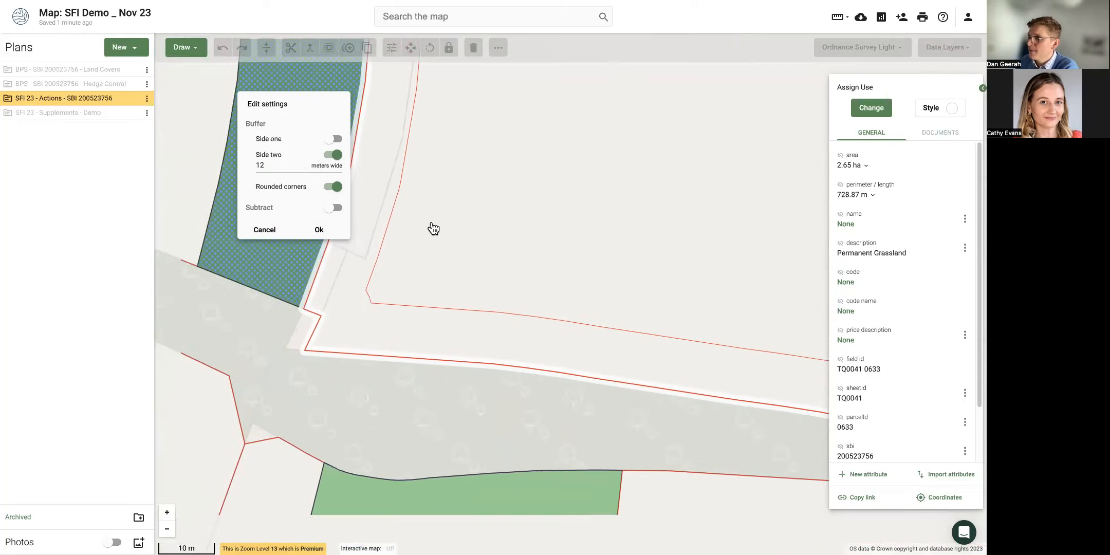
left_click_drag(529, 203, 438, 293)
scroll(437, 293, "down", 2)
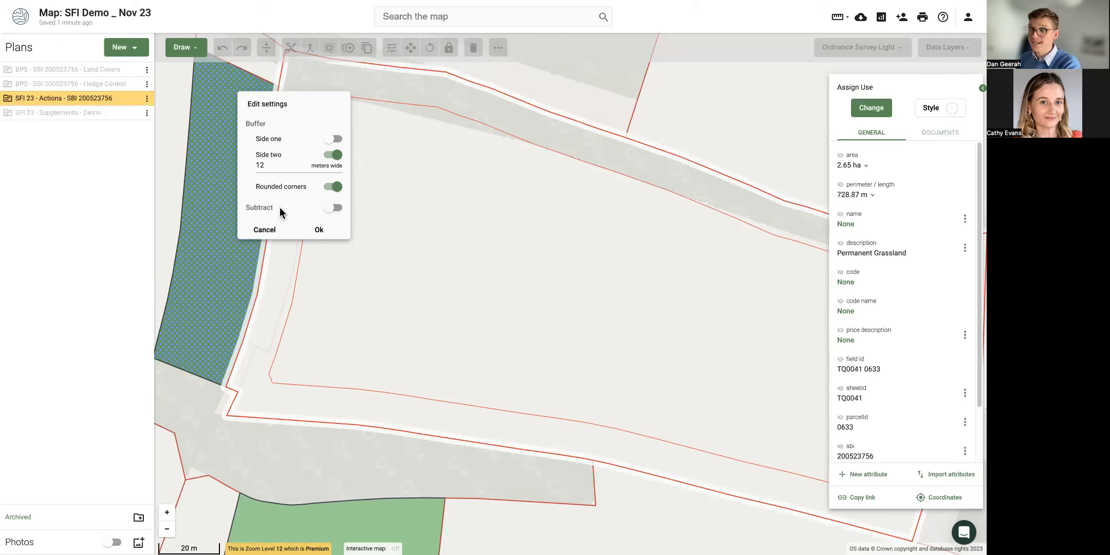
left_click(323, 230)
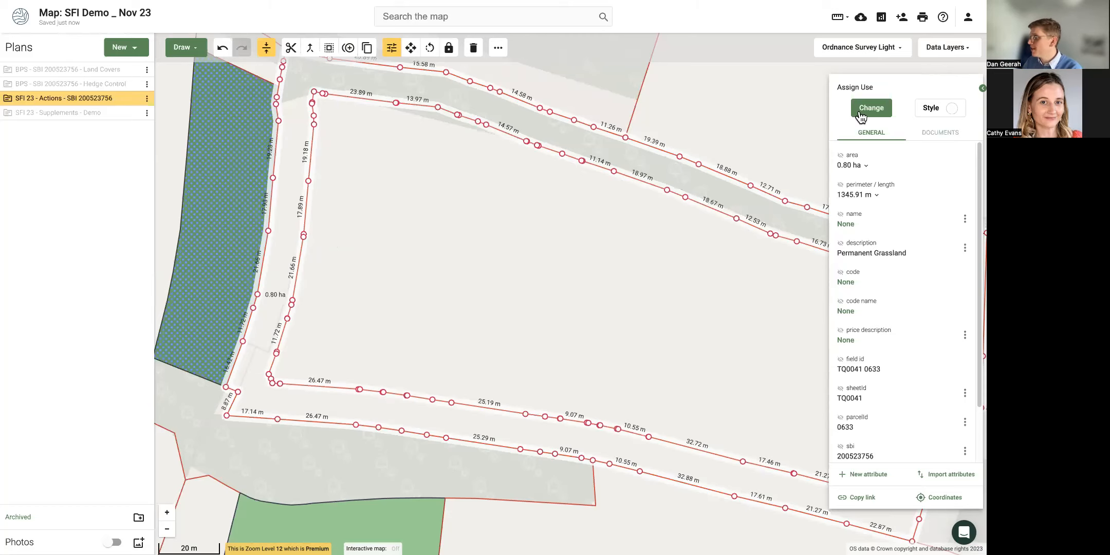
Assign IGL3 to the 0.80 ha strip via a 'buff' search, label its area, then select the inner field.
left_click(876, 114)
type("buff")
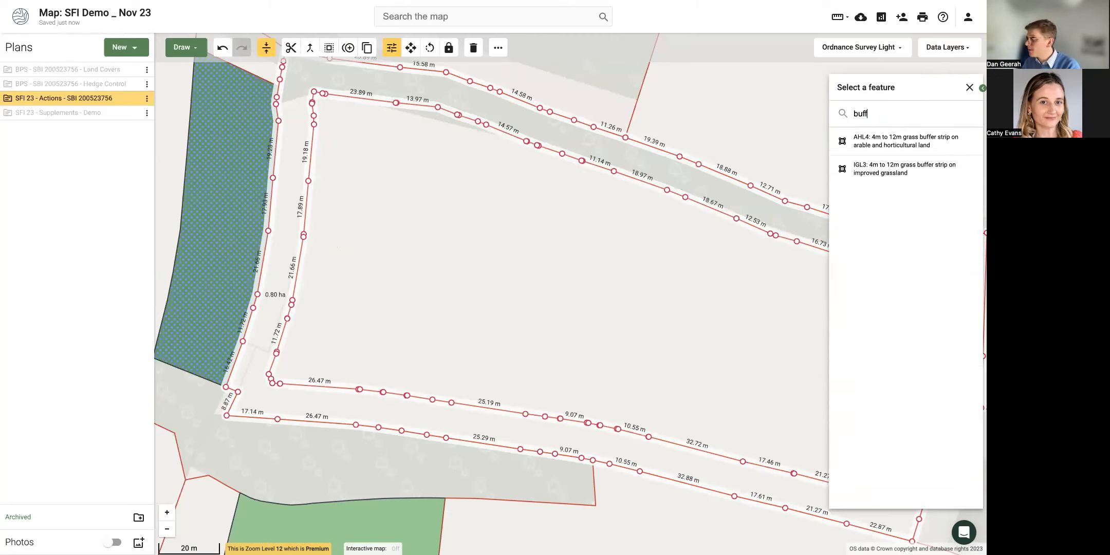
left_click(882, 175)
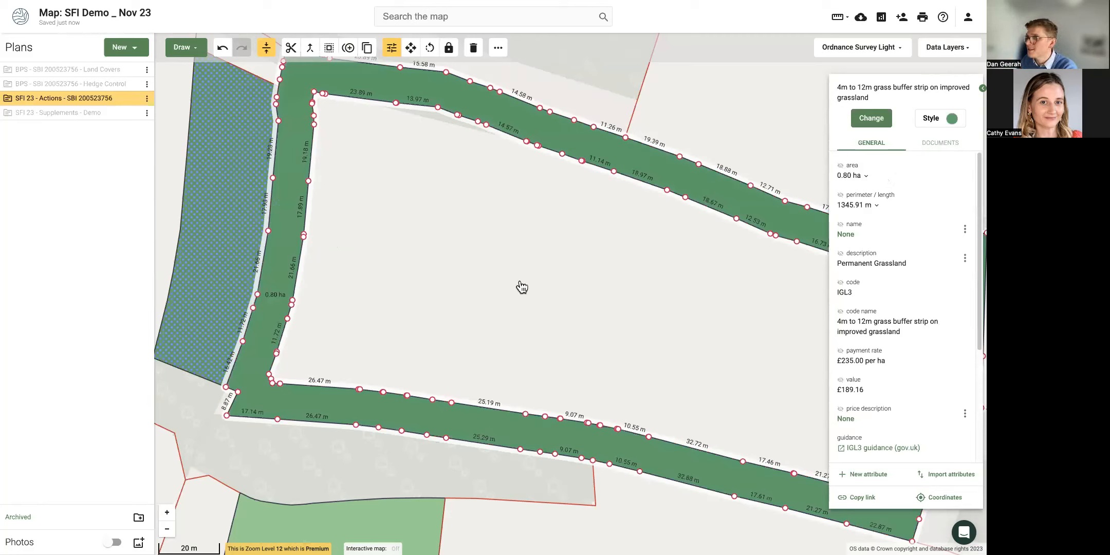
left_click(840, 165)
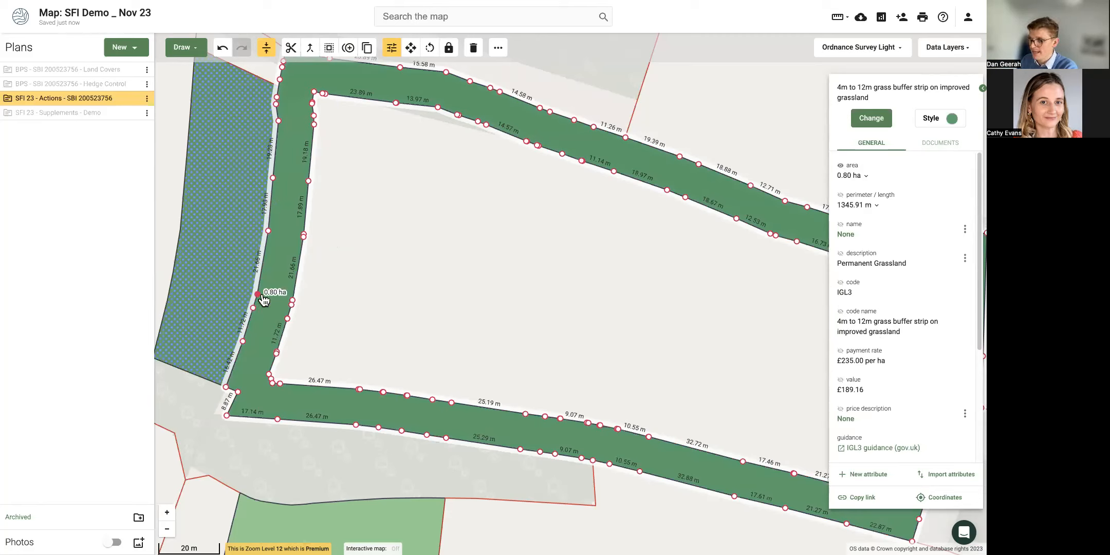
left_click(515, 293)
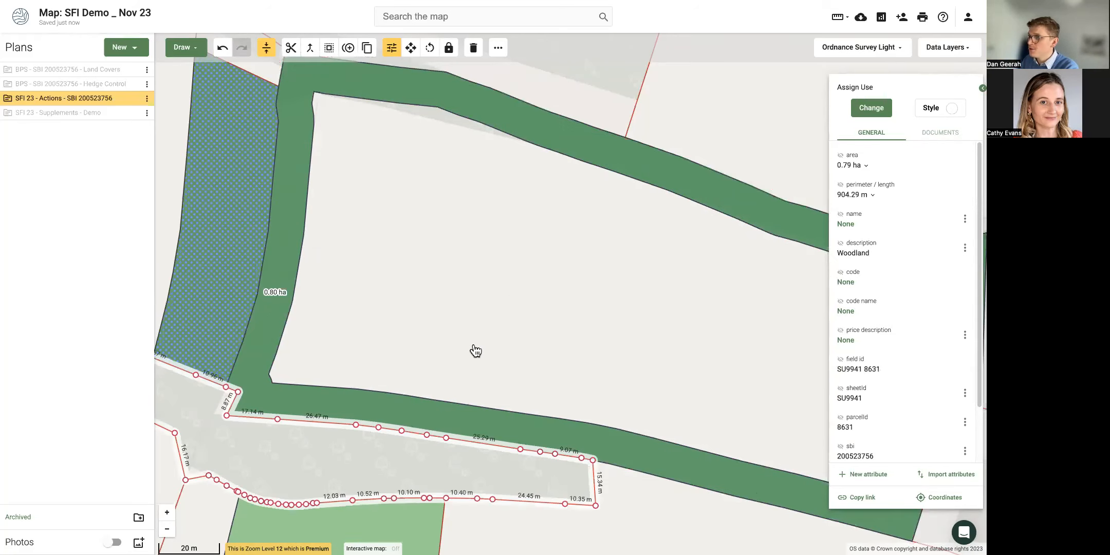
Show the field's 2.65 ha area label, then select the green IGL3 strip and open its buffer settings.
left_click(840, 155)
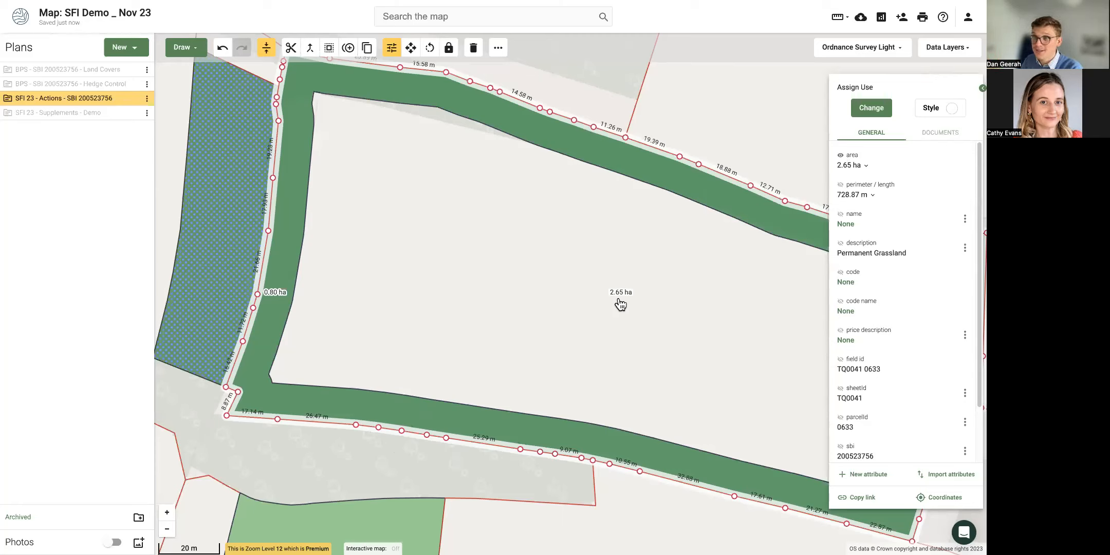
left_click(628, 502)
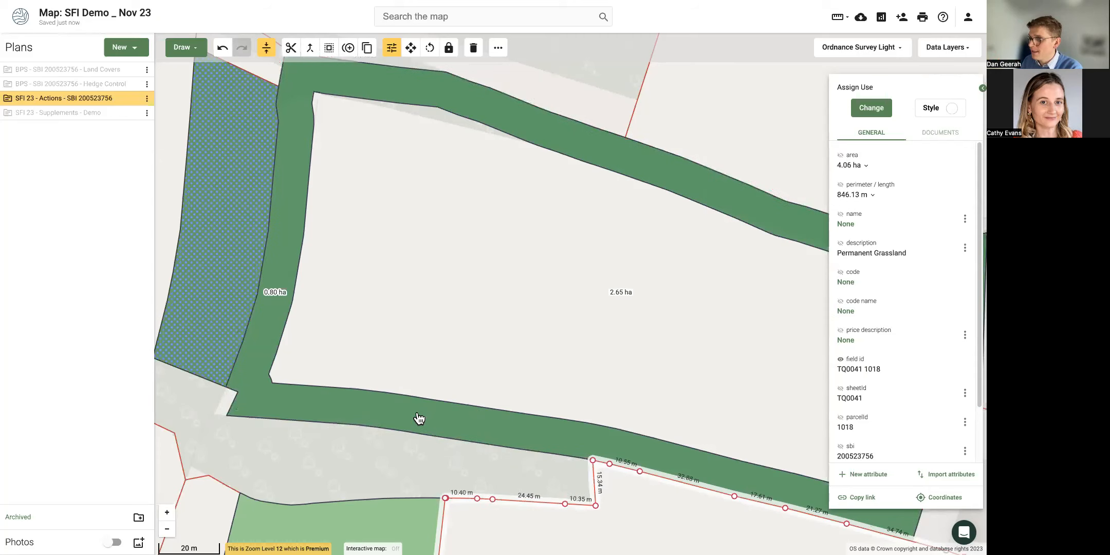
left_click(419, 419)
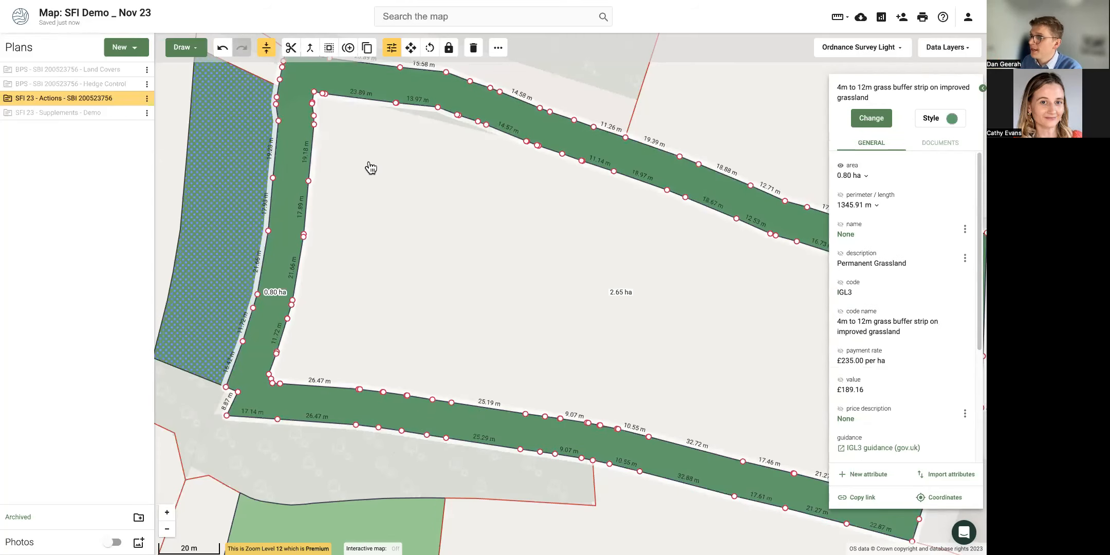
left_click(329, 49)
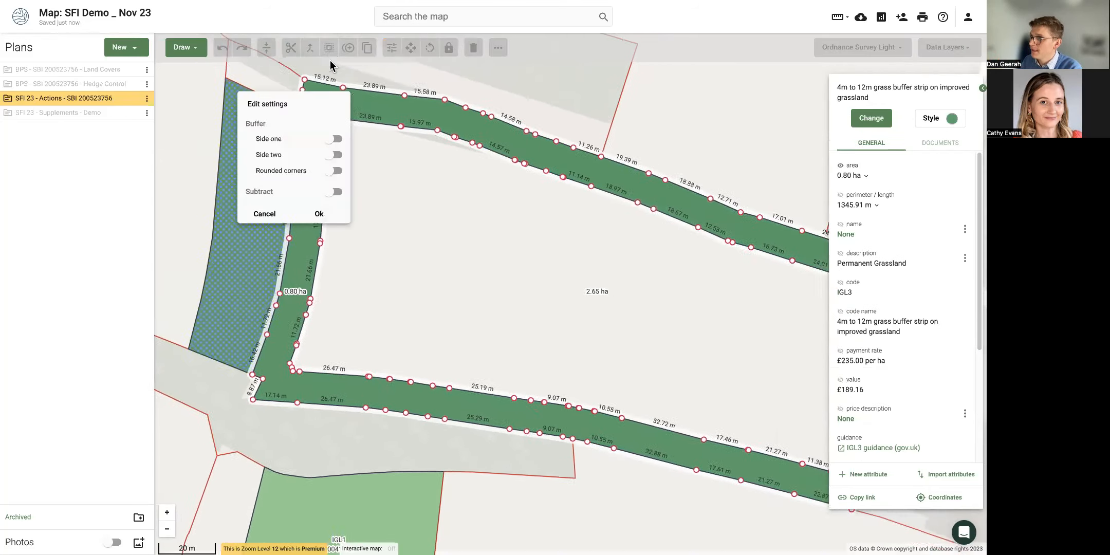
Switch on Subtract and confirm, cutting the 0.80 ha strip out to leave a 1.85 ha field.
left_click(335, 192)
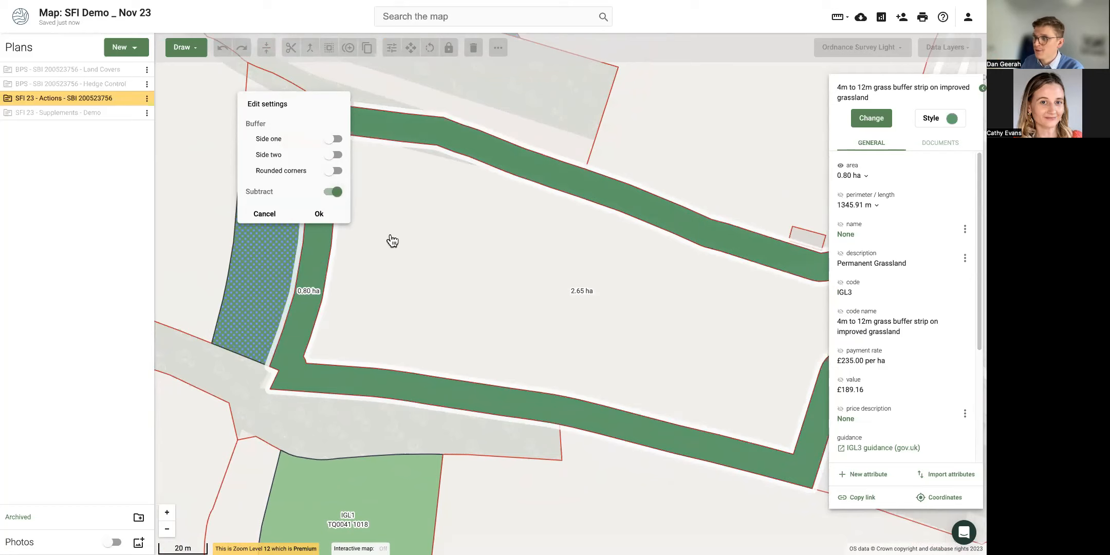
left_click(321, 214)
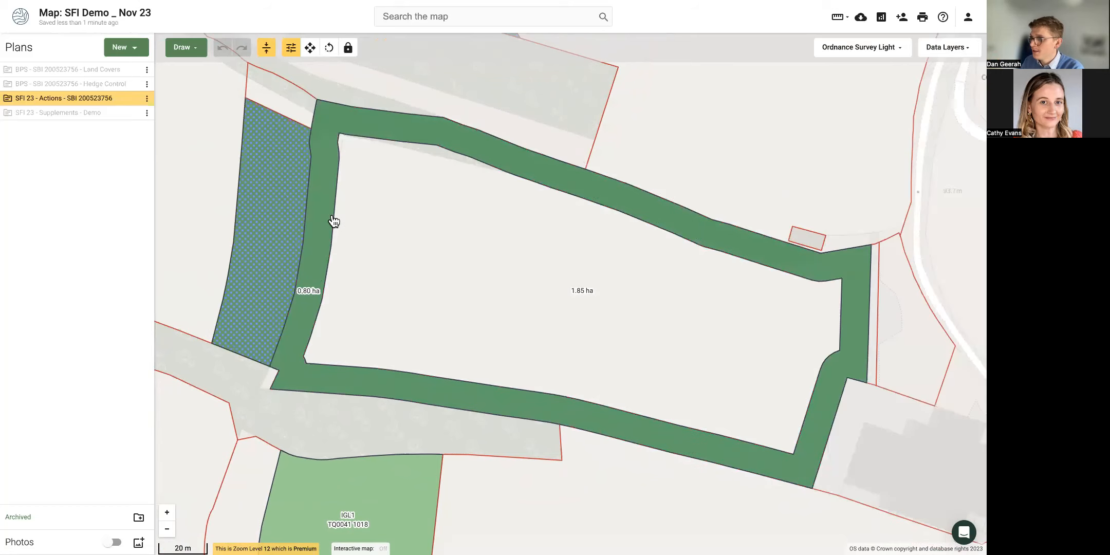
left_click(545, 293)
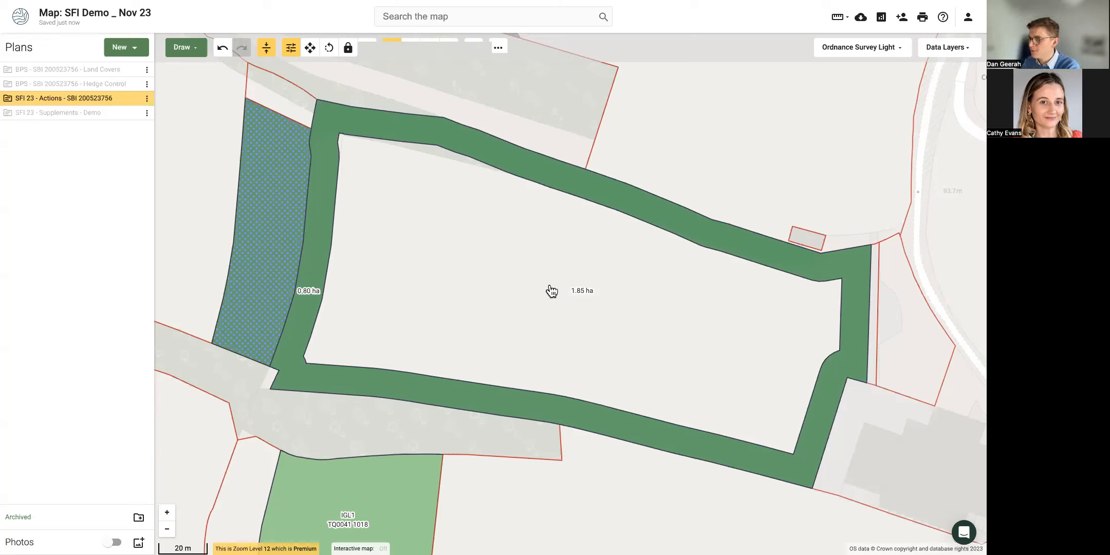
Assign LIG1 low input grassland to the reduced 1.85 ha field.
left_click(454, 273)
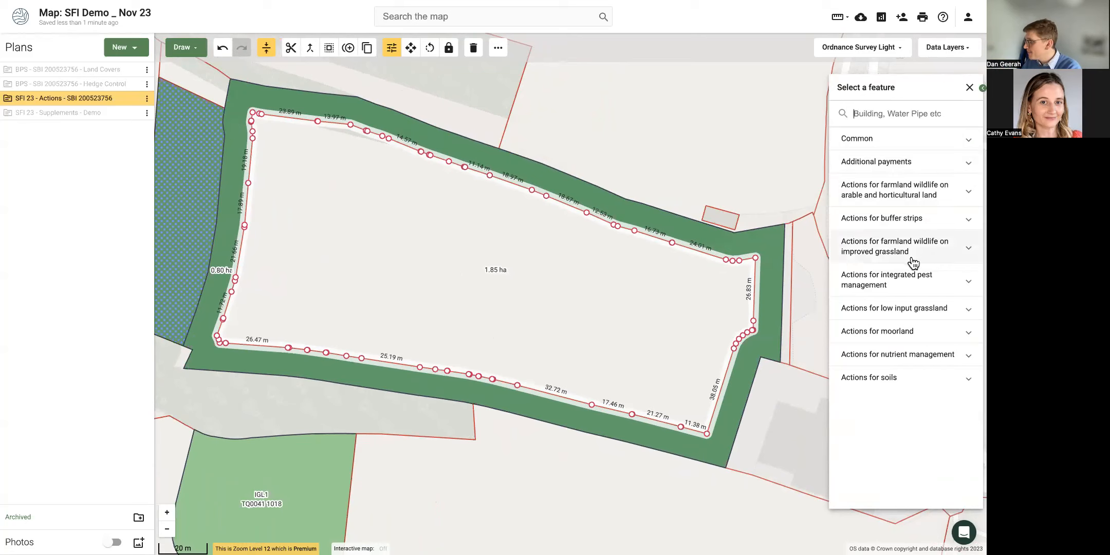
left_click(922, 311)
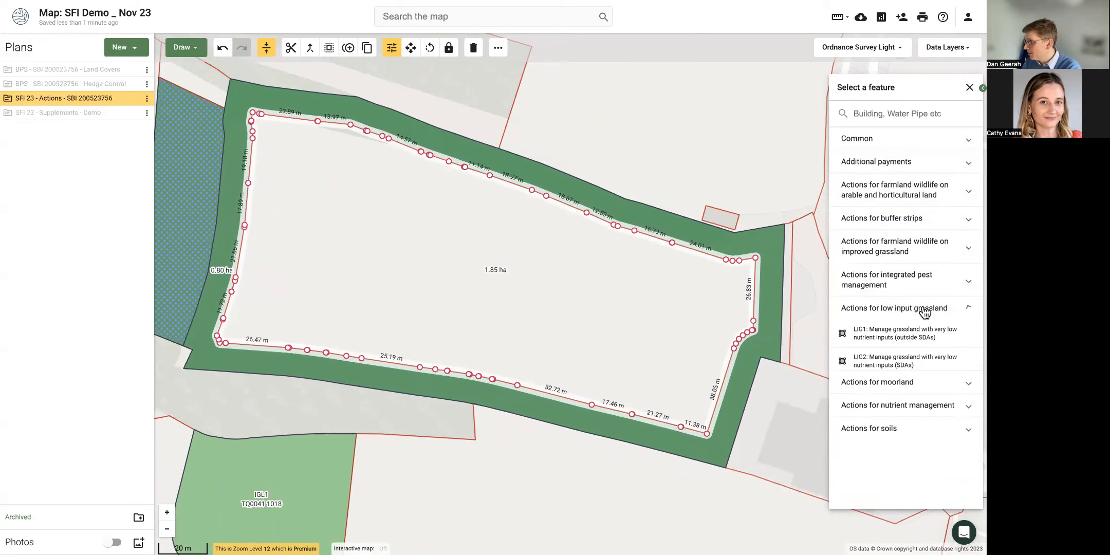
left_click(912, 339)
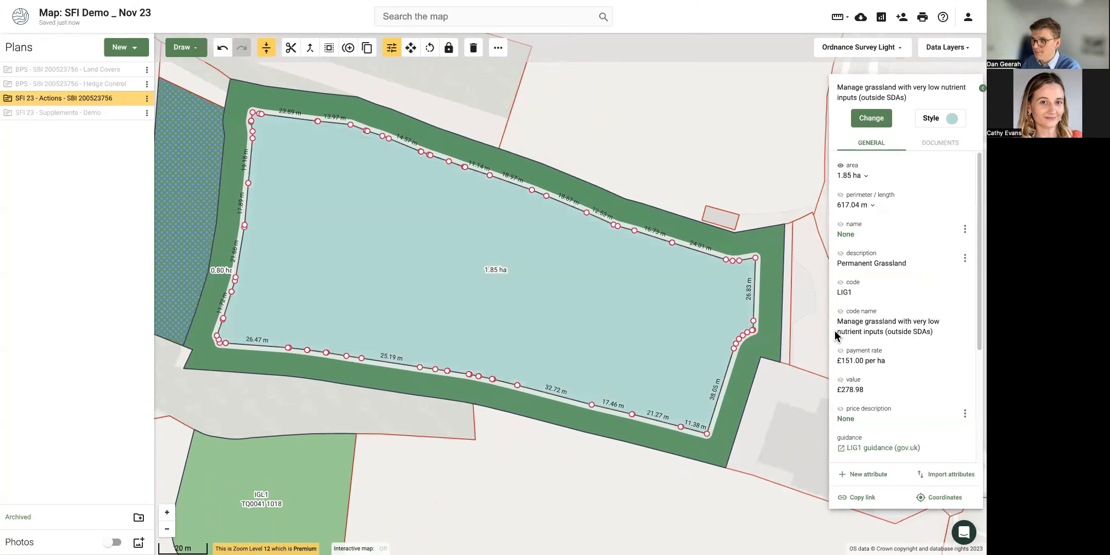
Show field ID and payment-rate labels on both the LIG1 field and the buffer strip.
left_click(555, 459)
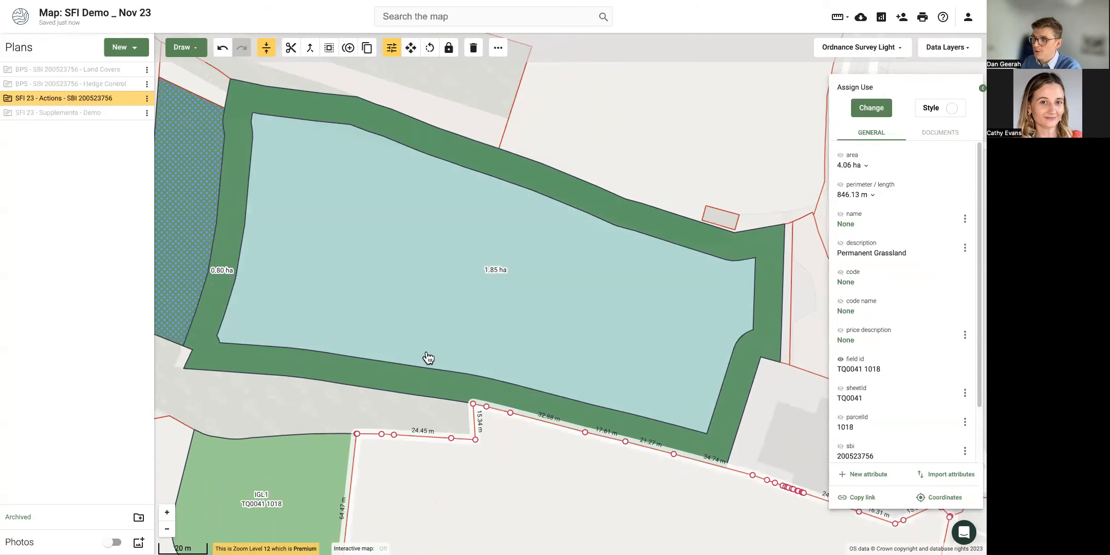
left_click(424, 299)
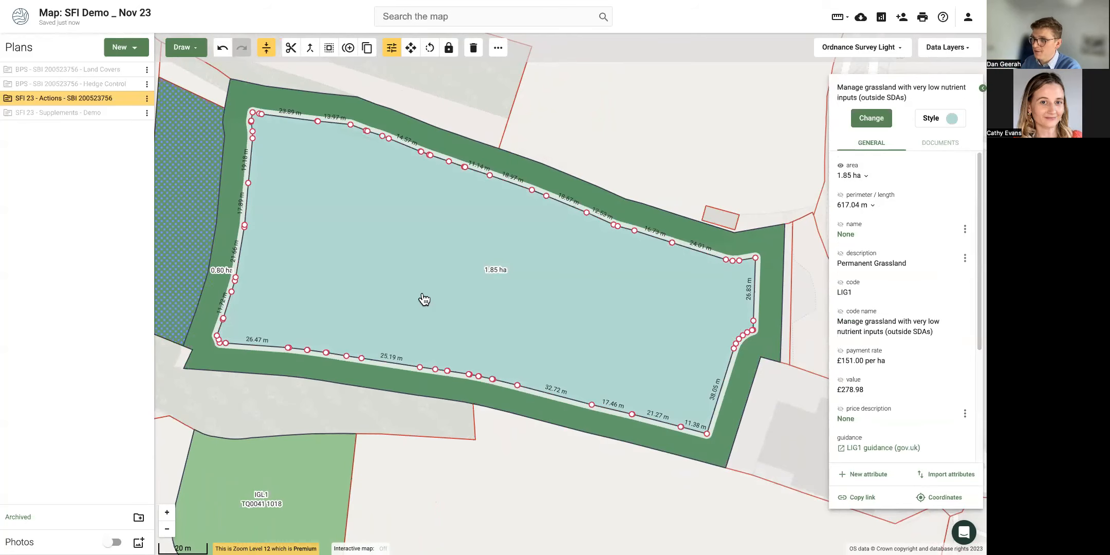
left_click(427, 392, "shift")
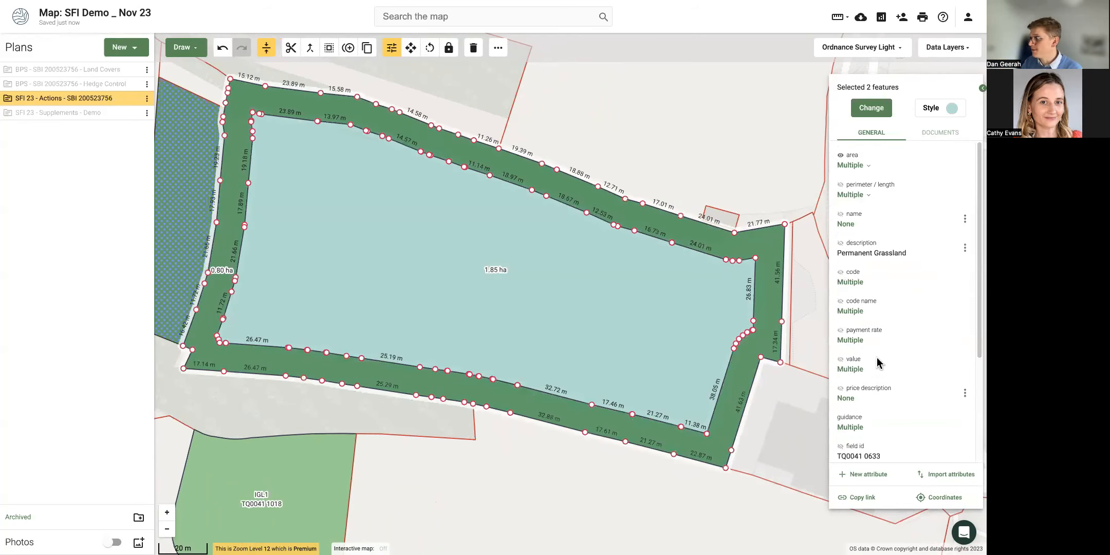
left_click(841, 330)
left_click(842, 446)
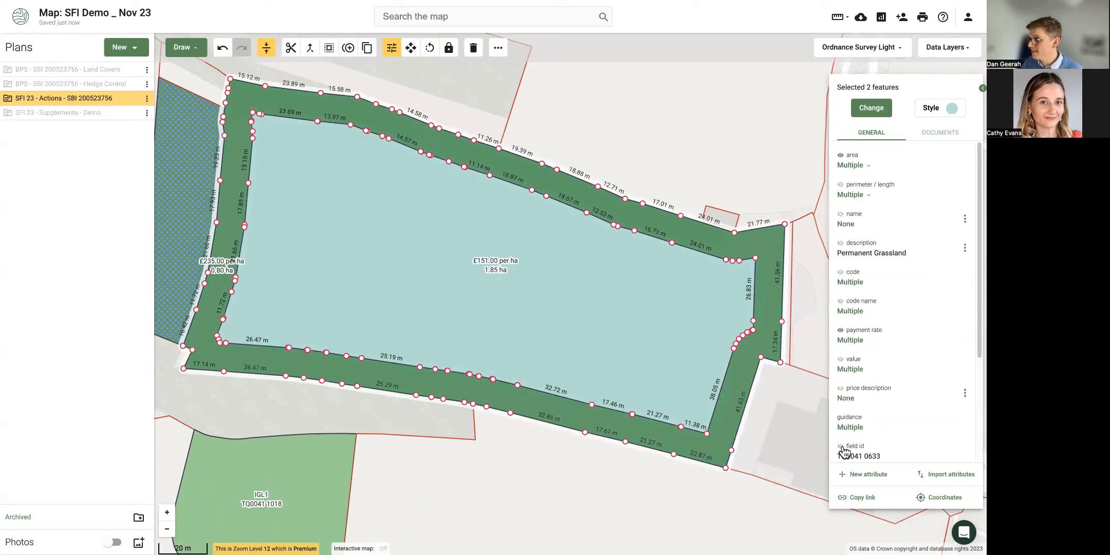
left_click(447, 493)
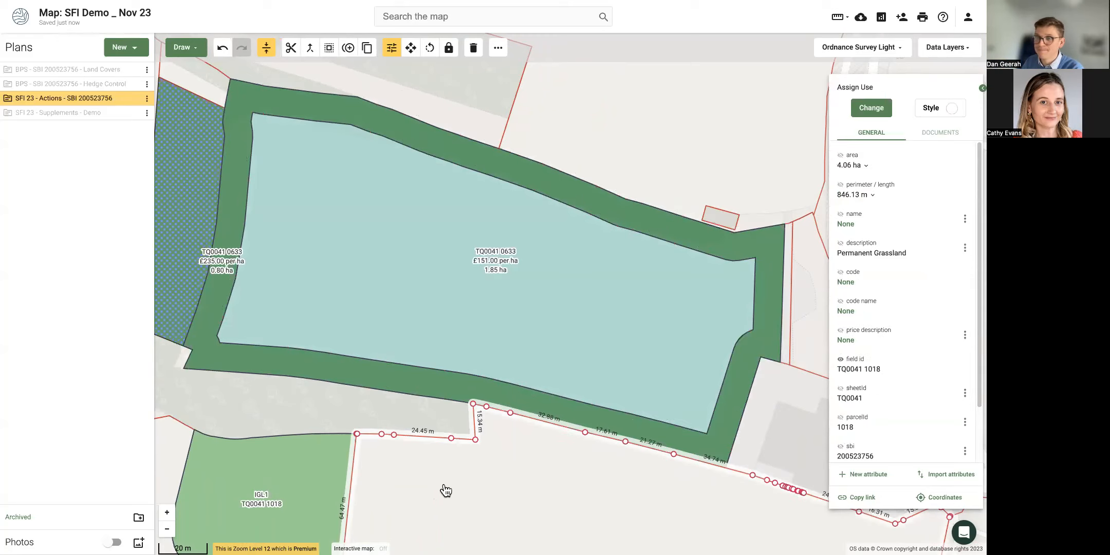
left_click_drag(446, 491, 620, 483)
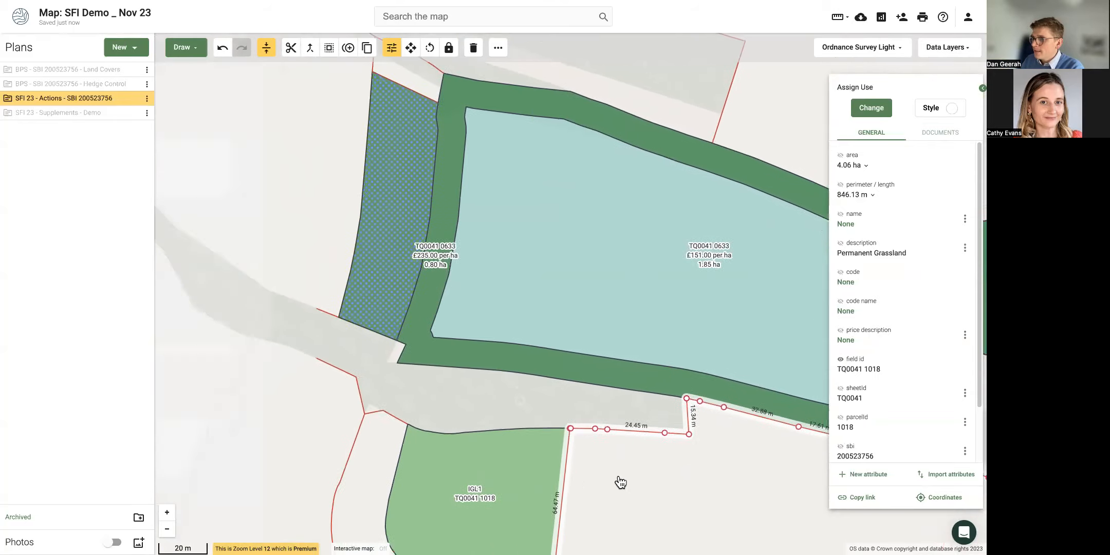
scroll(456, 419, "down", 2)
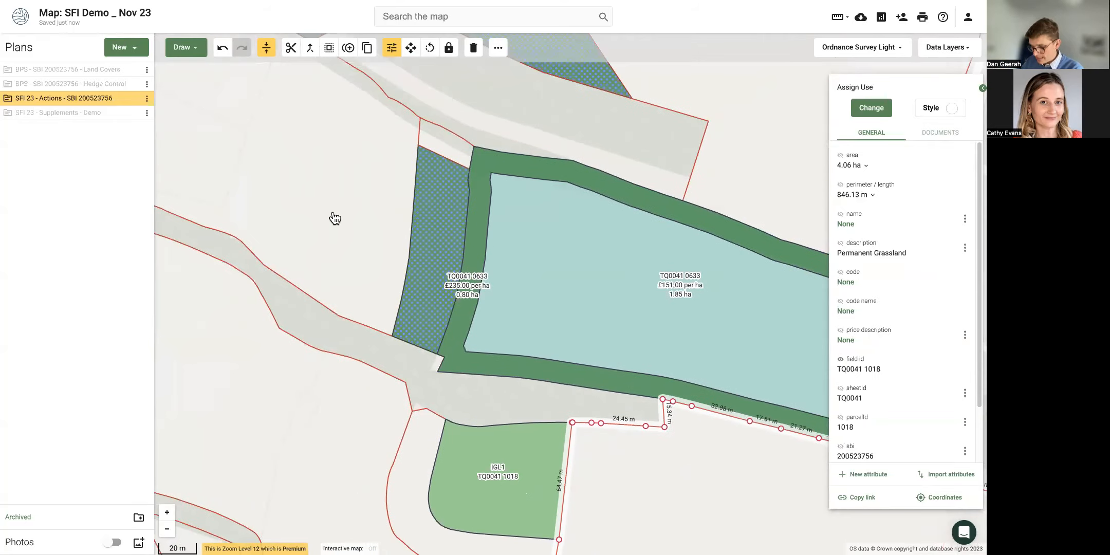
Pan west and select the 3.27 ha permanent grassland field SU9941 8042.
left_click_drag(322, 221, 453, 302)
scroll(403, 267, "down", 1)
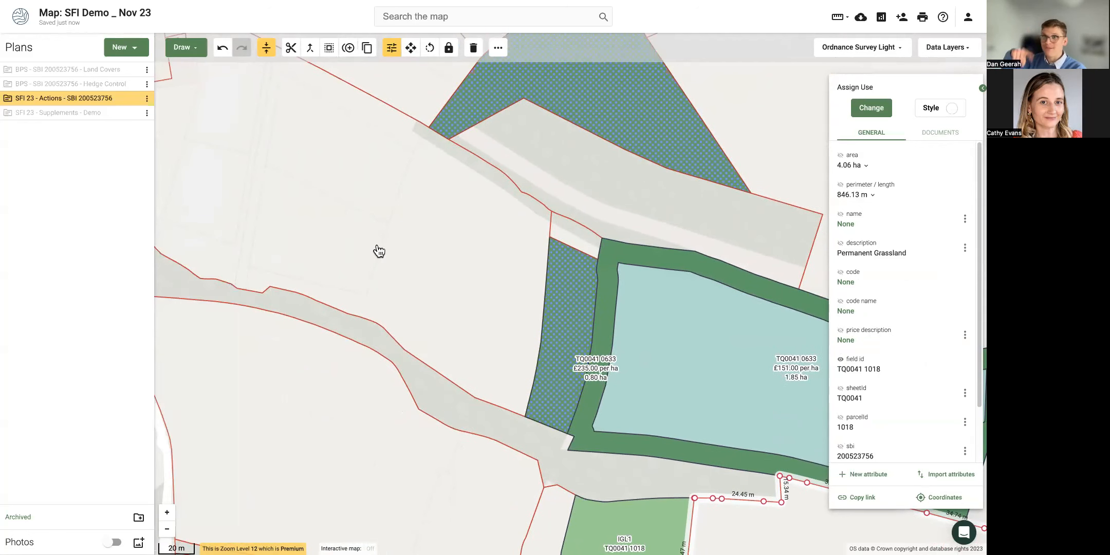
left_click_drag(314, 214, 401, 293)
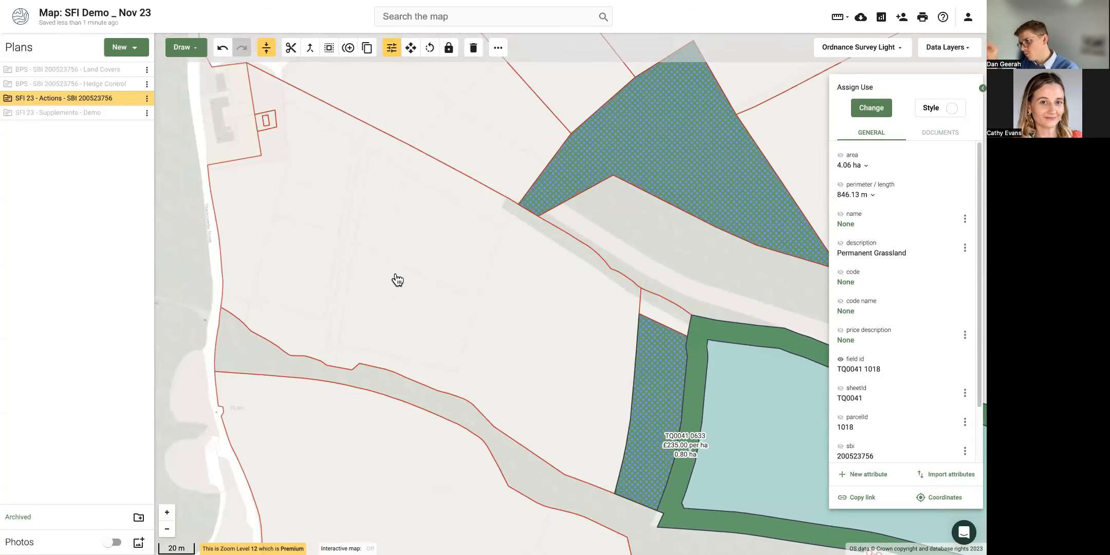
scroll(397, 280, "down", 1)
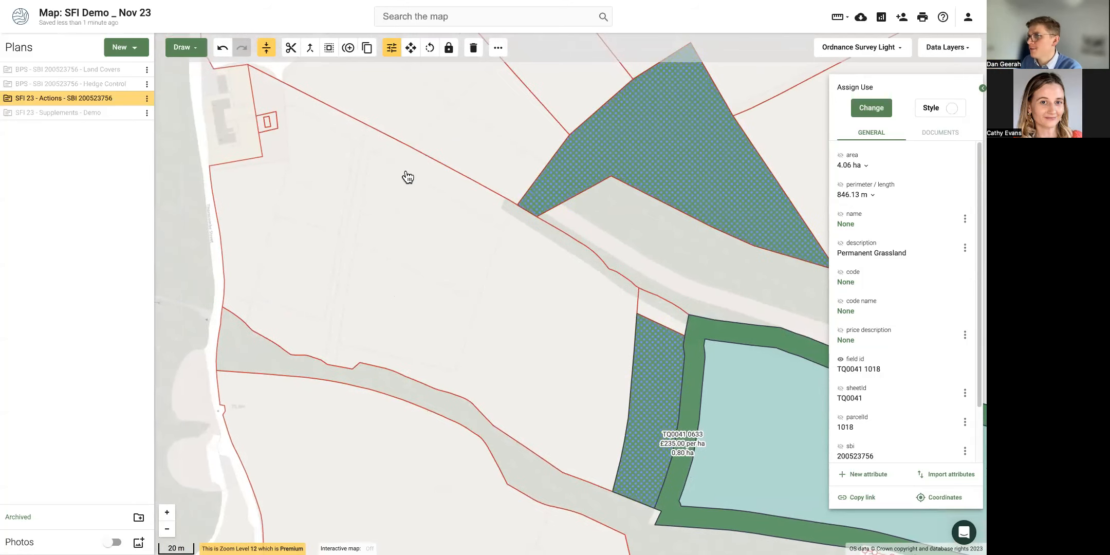
left_click(366, 188)
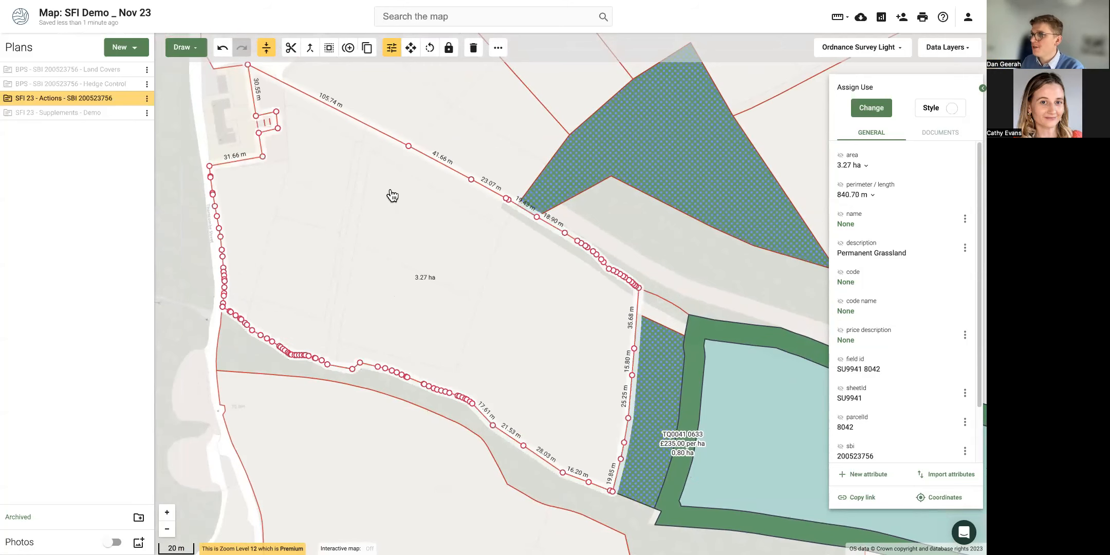
left_click_drag(389, 193, 372, 229)
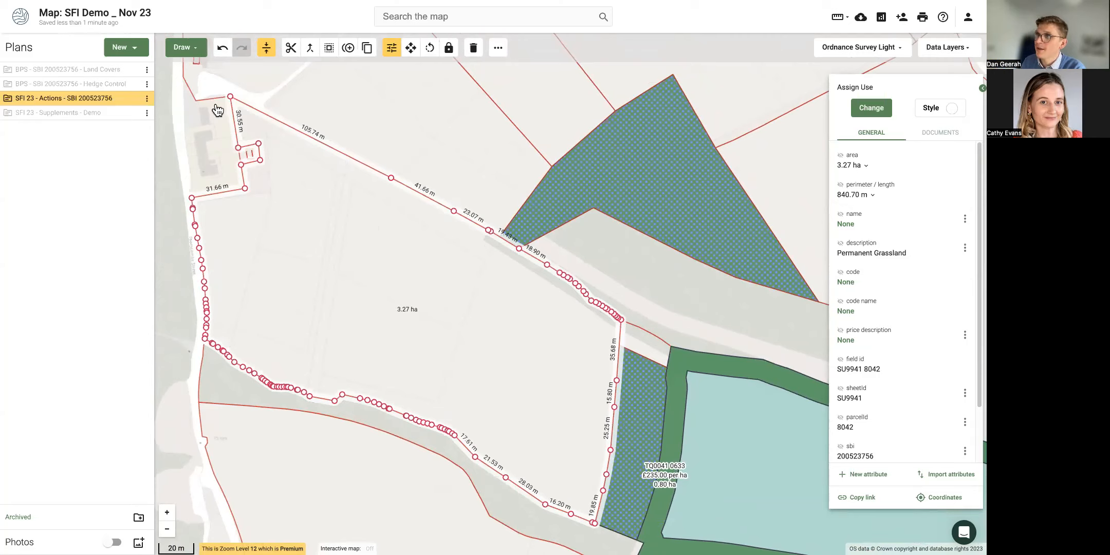
Draw a roughly 297 m line from the corner by the buildings to the eastern edge.
left_click(189, 48)
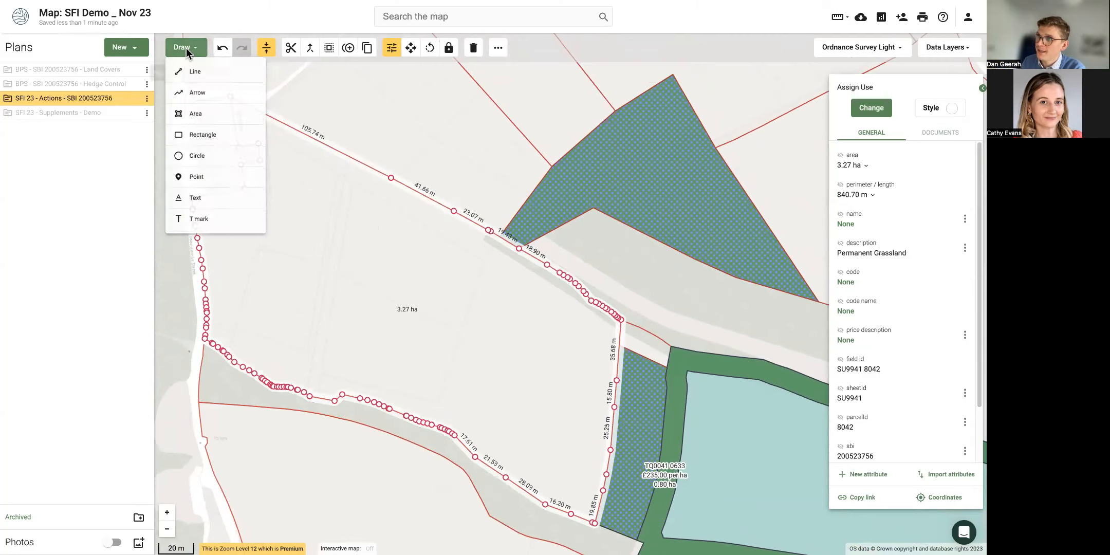
left_click(196, 76)
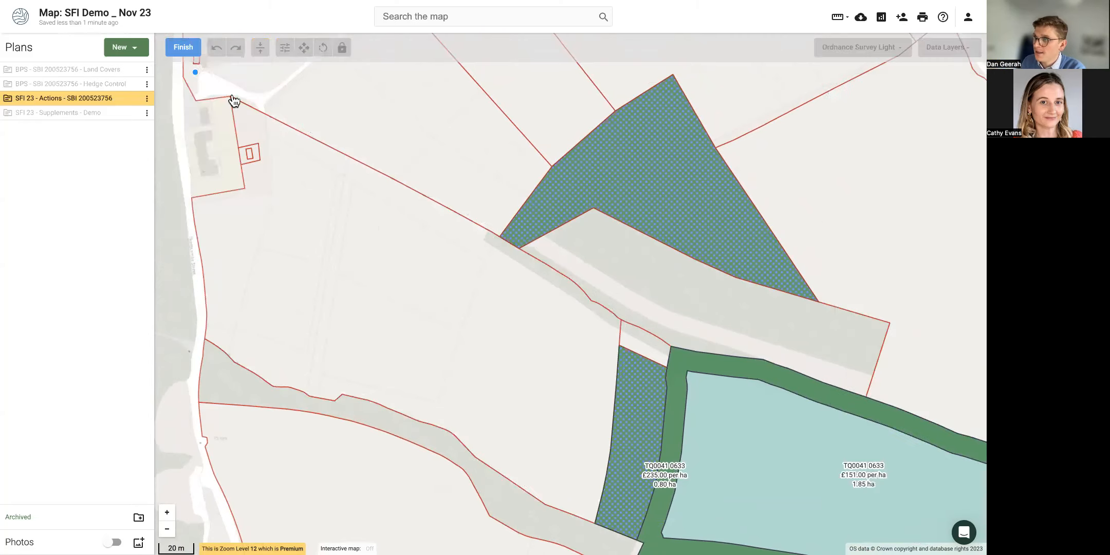
left_click(268, 116)
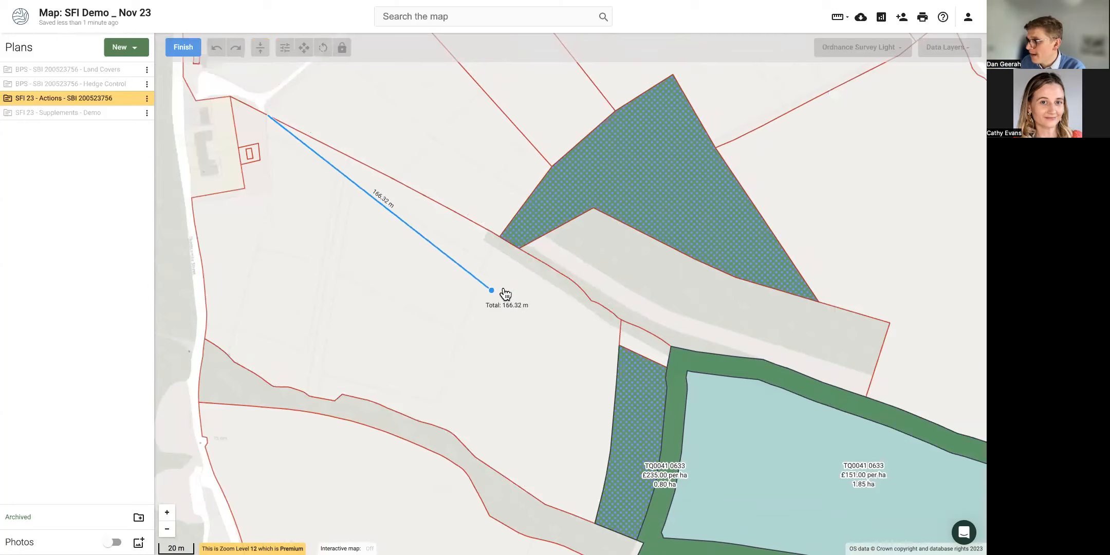
left_click(614, 341)
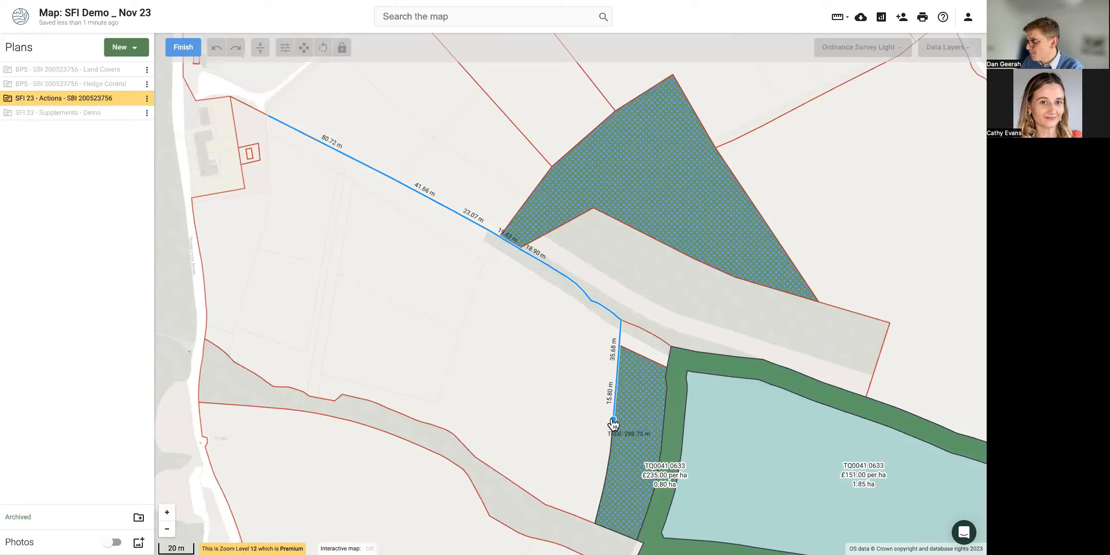
double_click(614, 420)
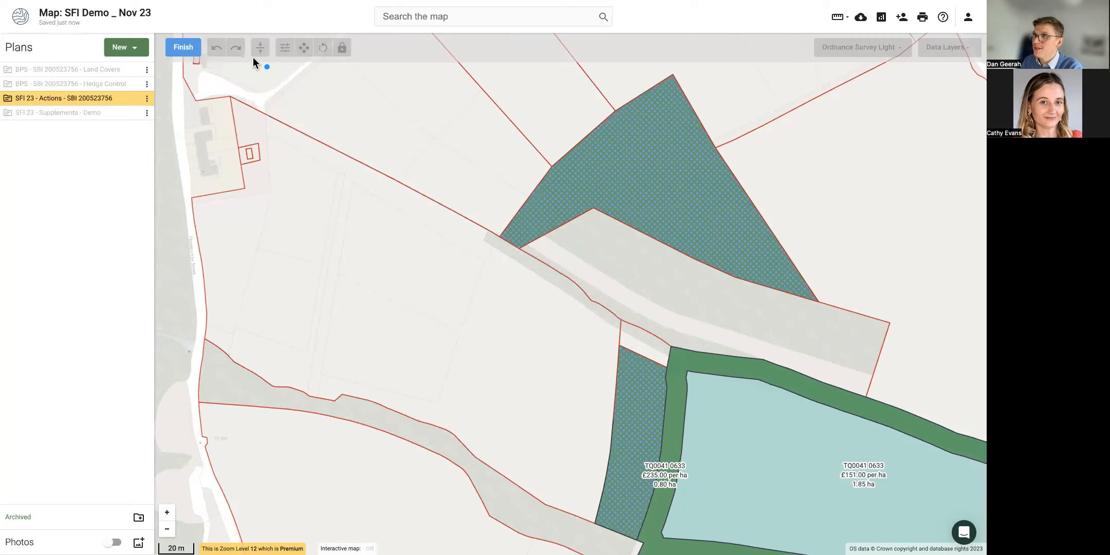
Finish the line, restyle it blue with width 6, and reselect it.
left_click(190, 51)
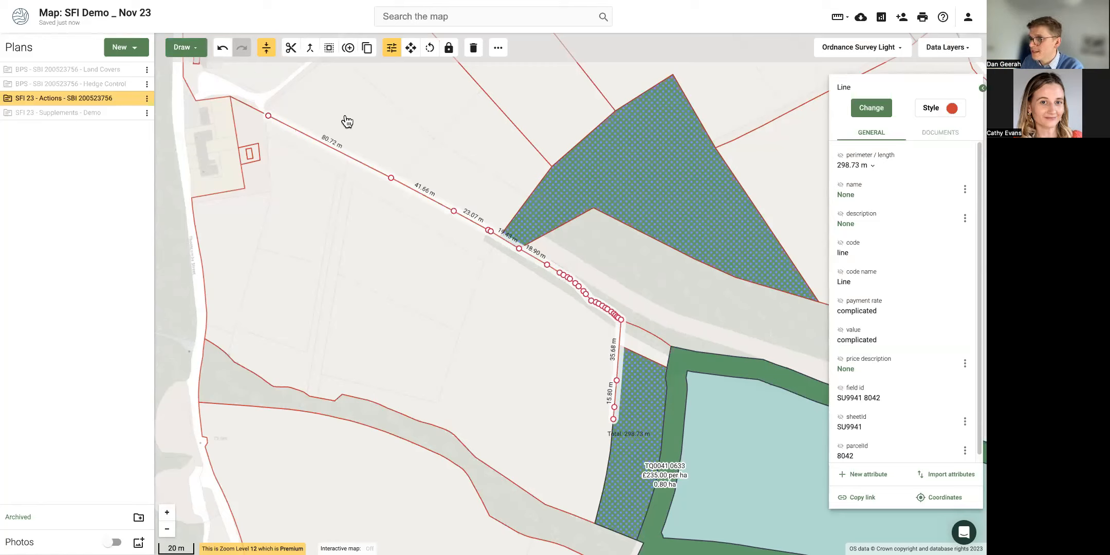
left_click(945, 116)
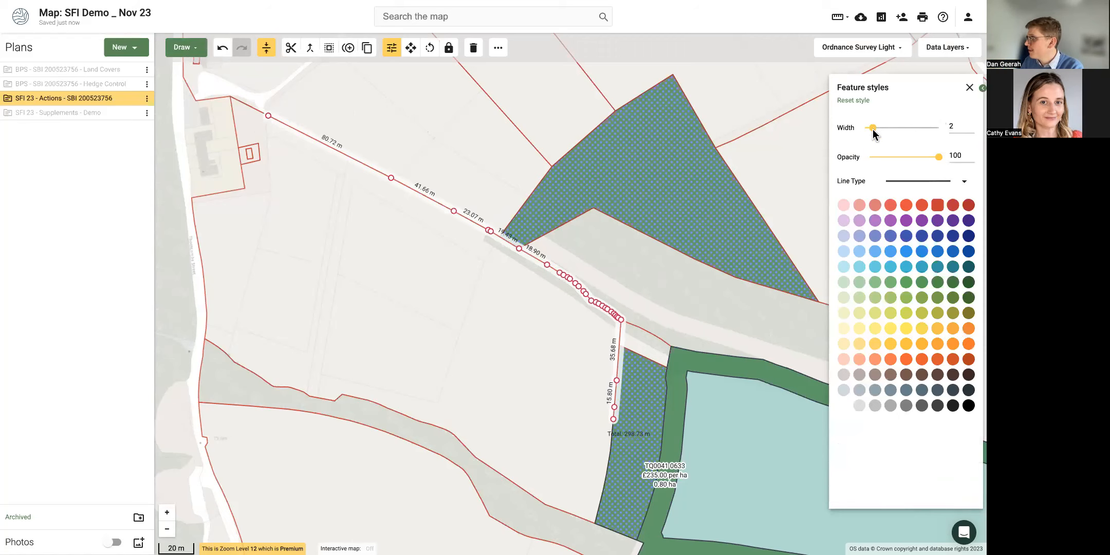
left_click_drag(874, 128, 905, 128)
left_click(891, 238)
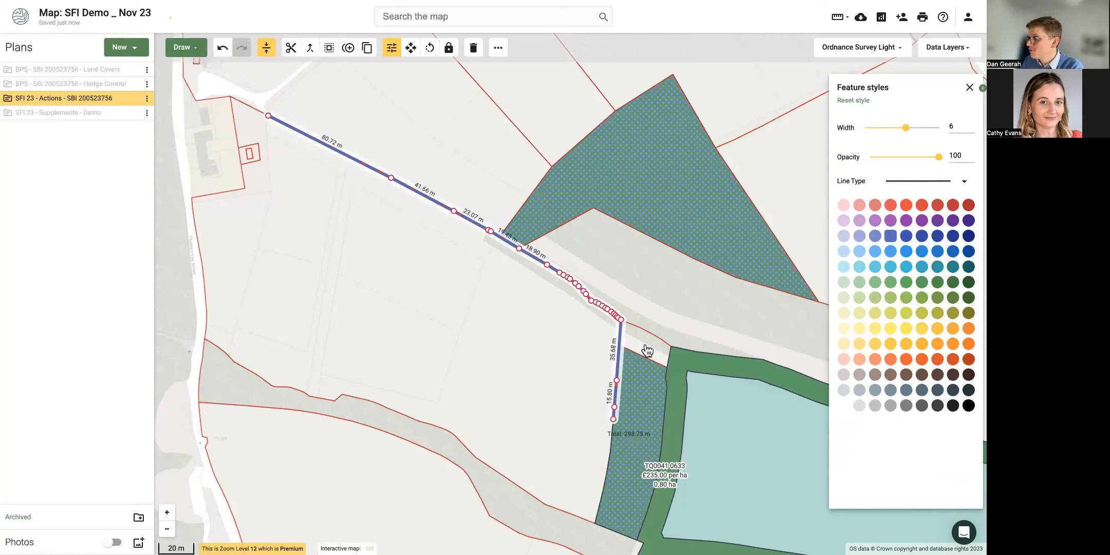
left_click(463, 335)
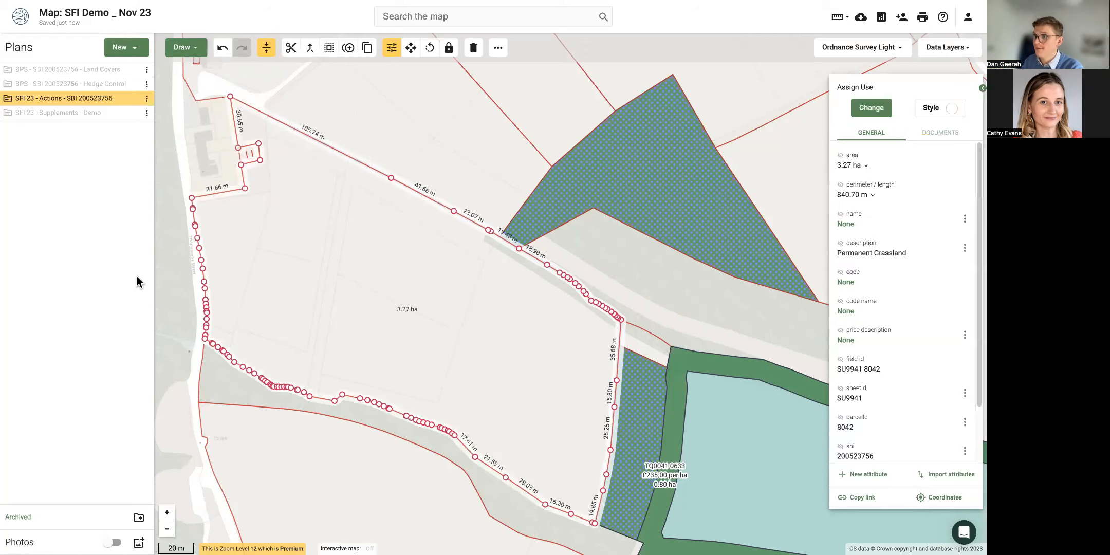
left_click(175, 280)
left_click(402, 187)
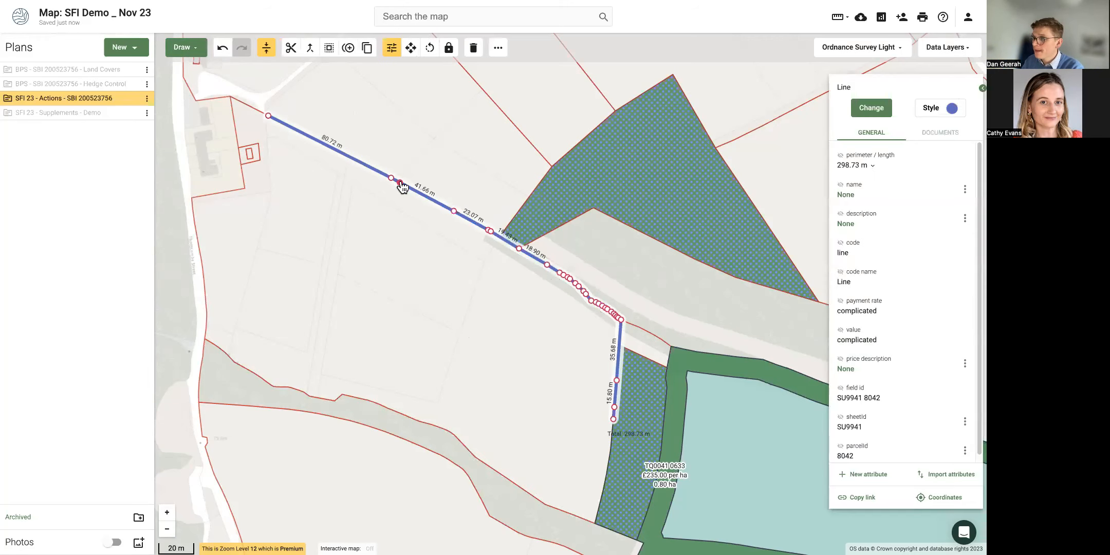
Buffer the line 6 m on side two, with rounded corners and Subtract, making a 0.18 ha strip.
left_click(327, 49)
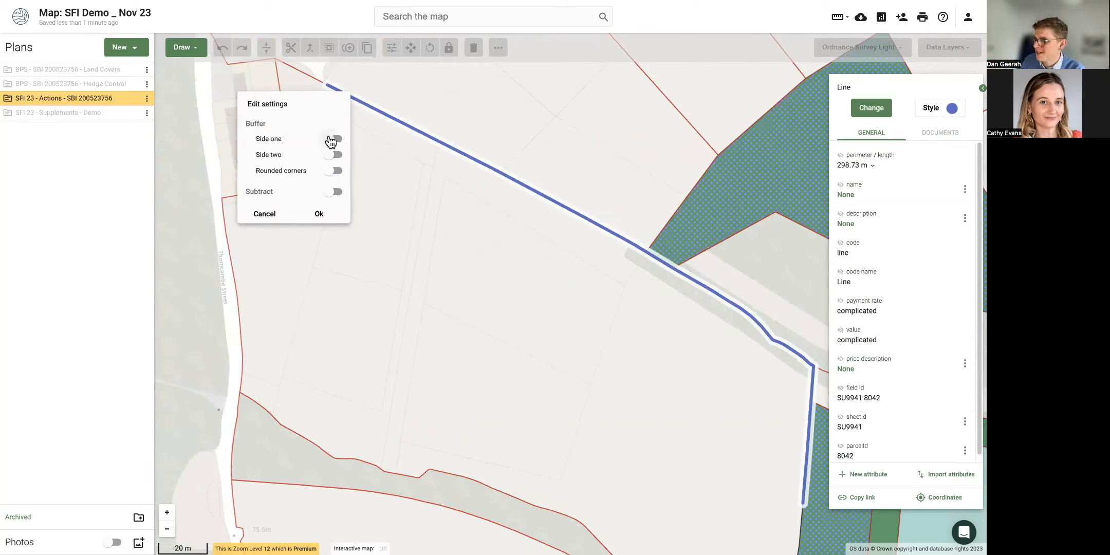
left_click(336, 142)
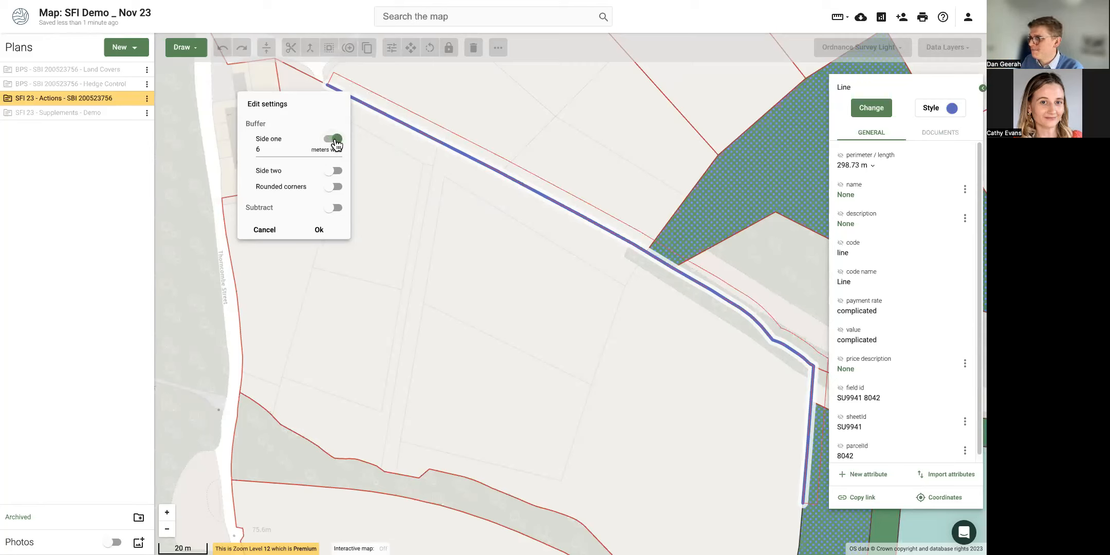
left_click(337, 141)
left_click(334, 155)
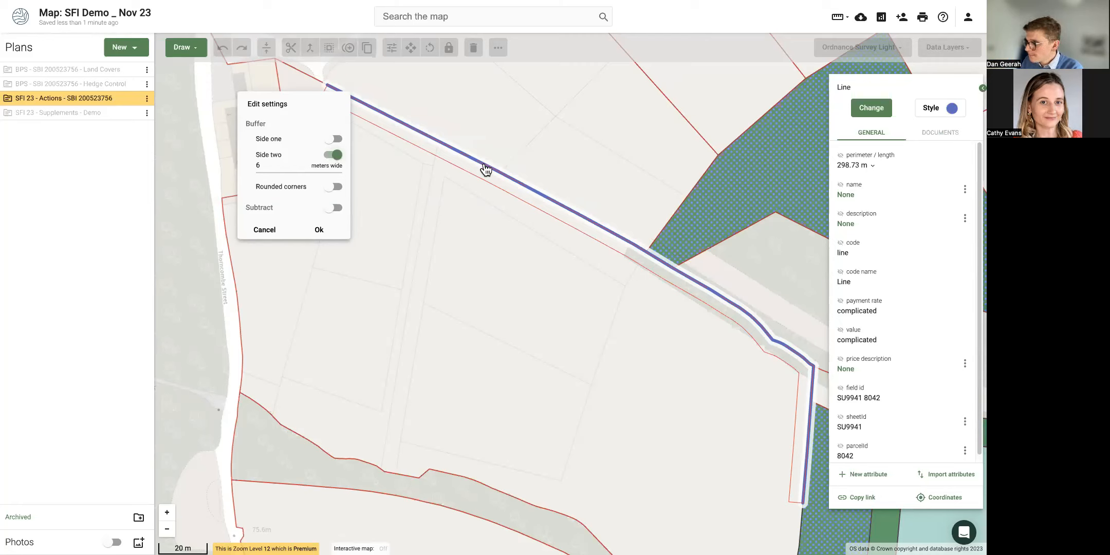
left_click(335, 188)
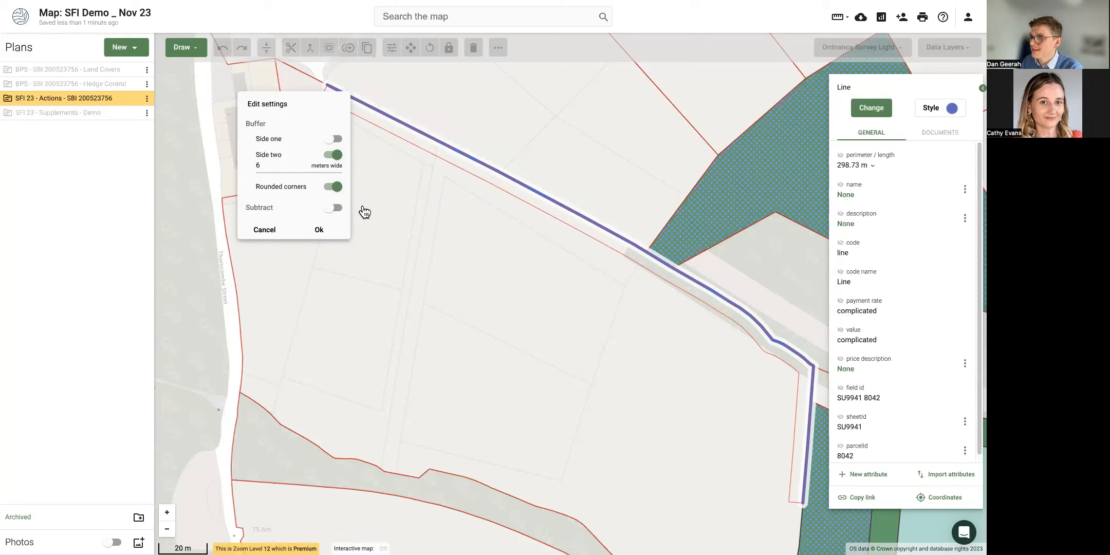
left_click(335, 208)
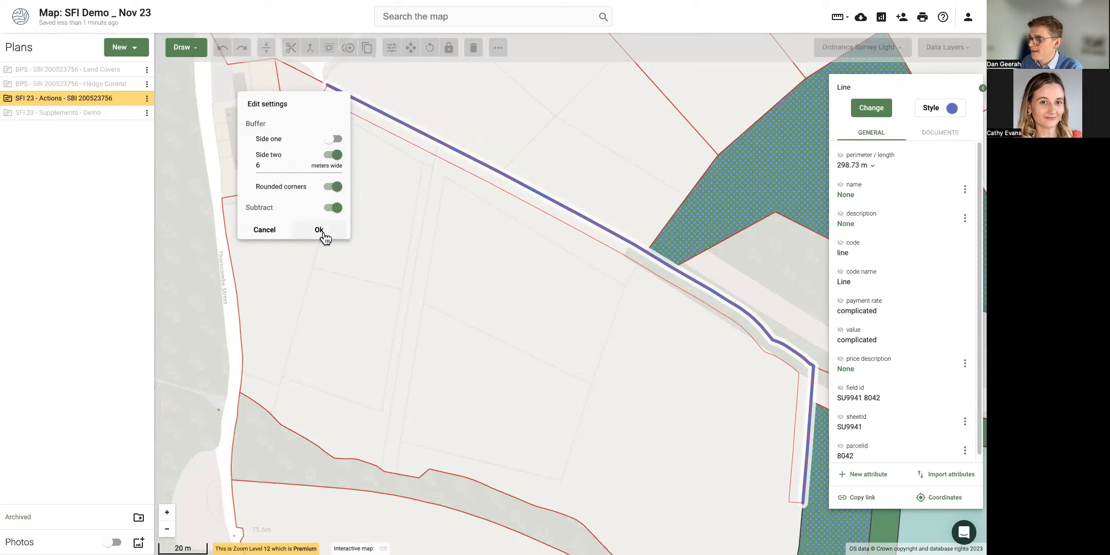
left_click(319, 231)
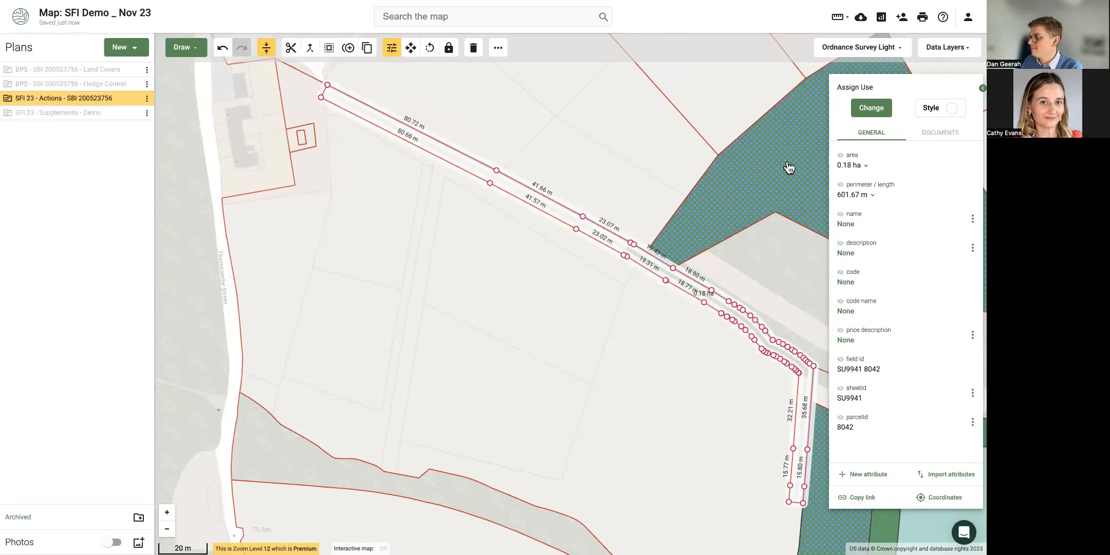
Give the strip the AHL4 4m to 12m grass buffer strip action, worth £79.77.
left_click(872, 109)
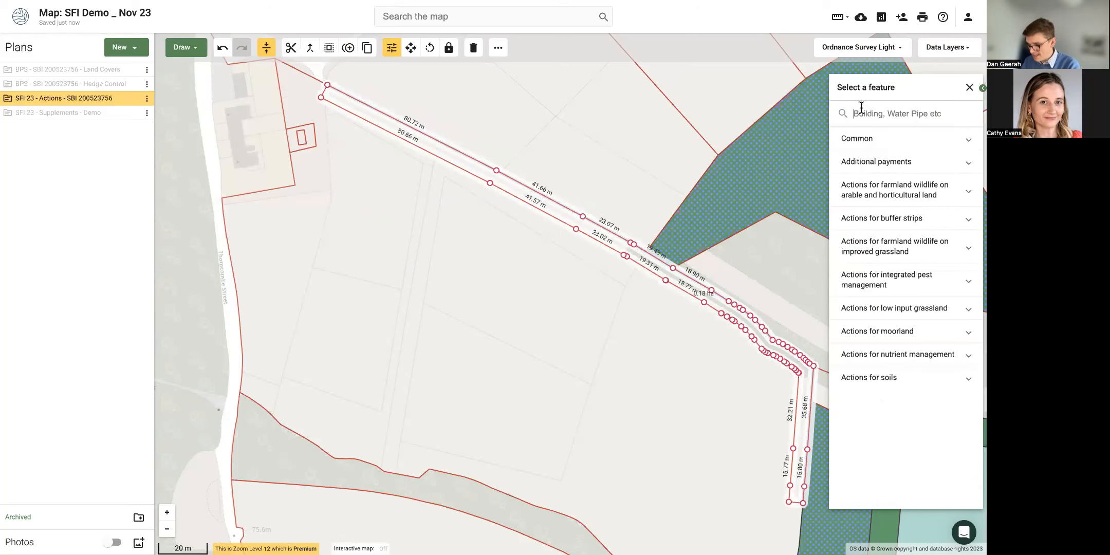
type("buffer")
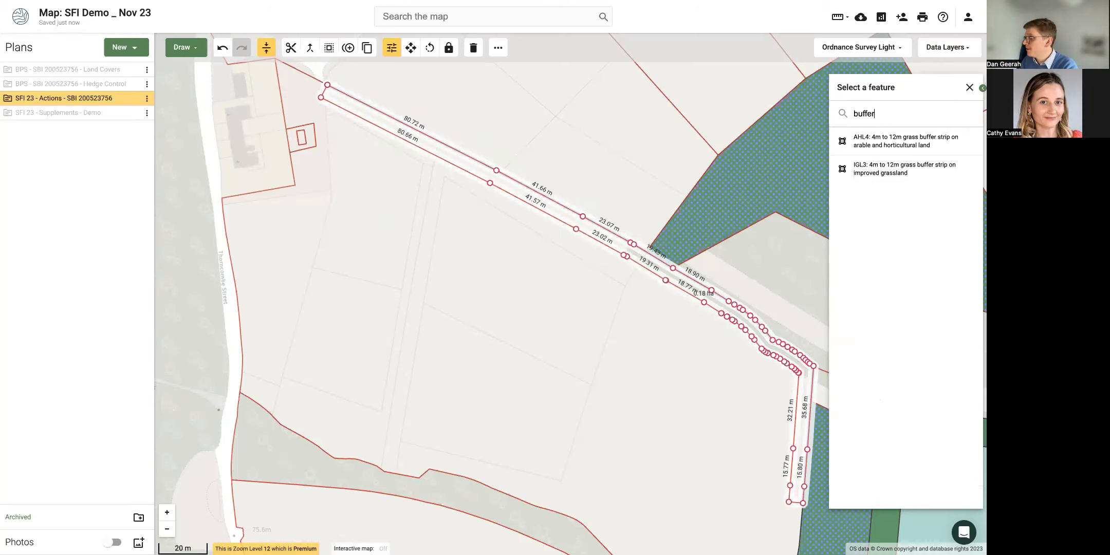
left_click(853, 144)
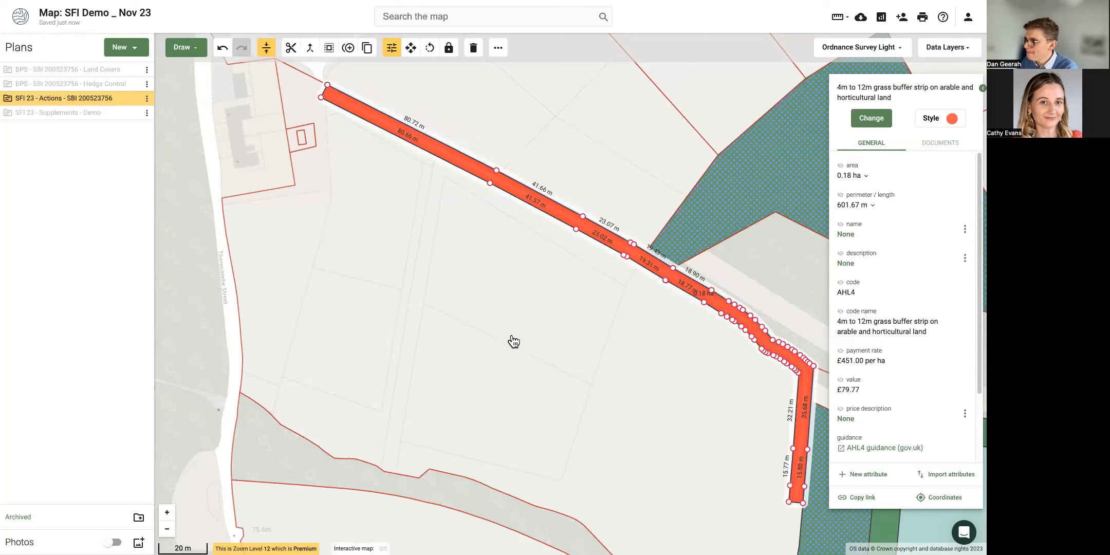
left_click_drag(513, 341, 487, 320)
scroll(486, 320, "down", 3)
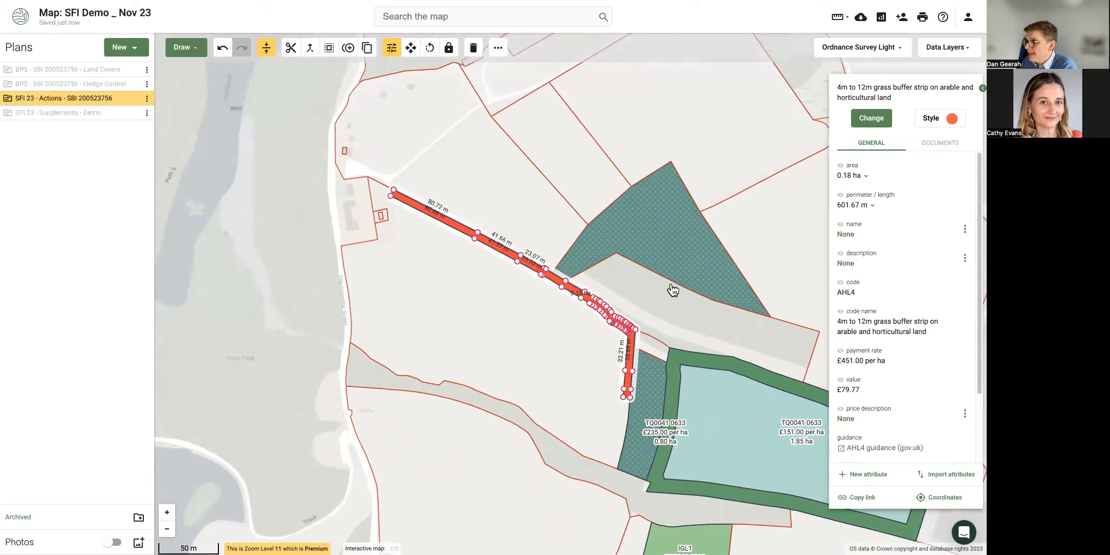
Deselect the buffer strip and open the Intercom help chat.
left_click(289, 256)
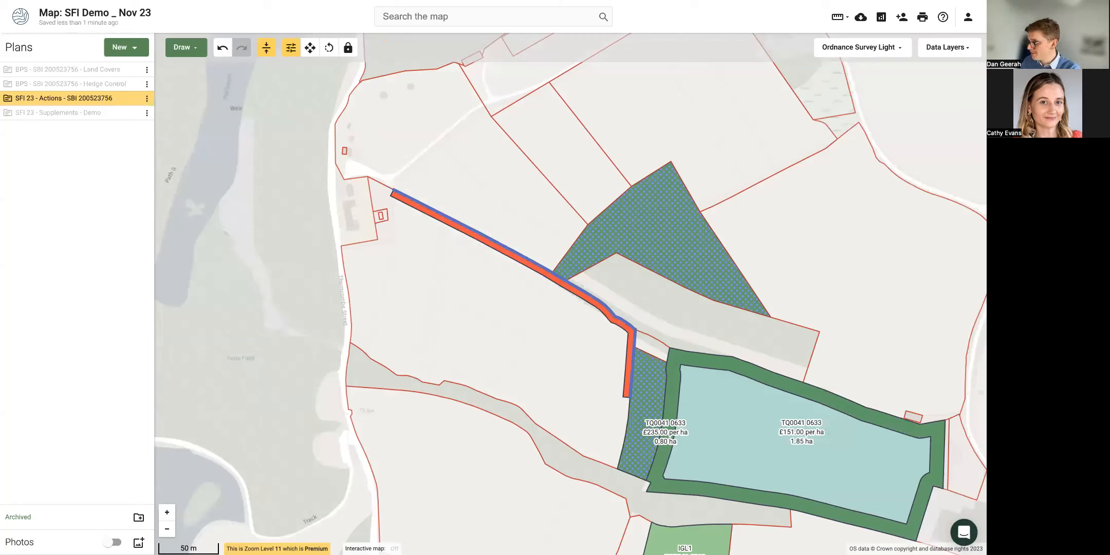
left_click(960, 534)
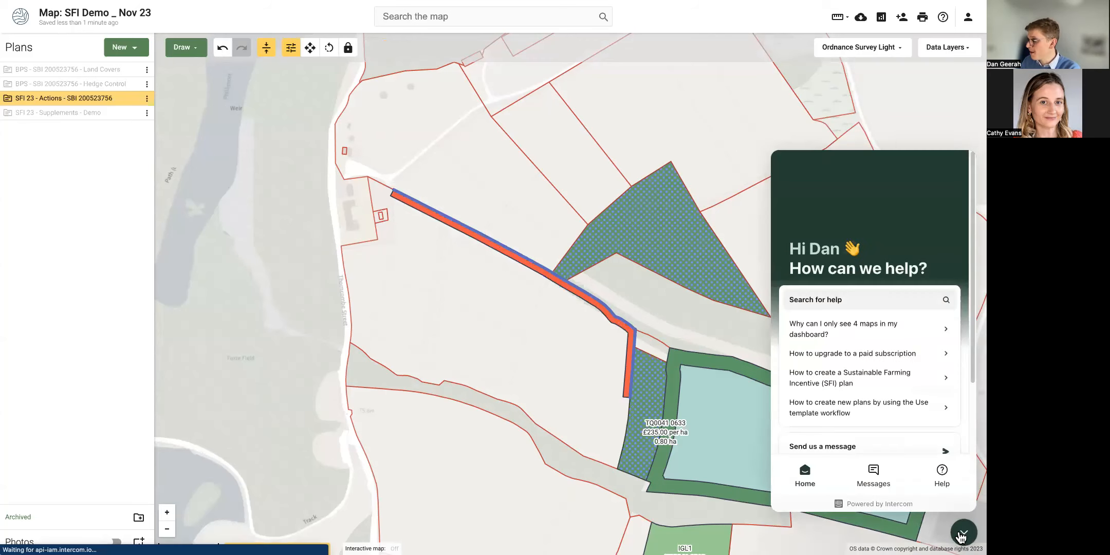
Search help for 'bu', read the buffer/margin article, then close help and zoom out.
left_click(858, 305)
type("buffer")
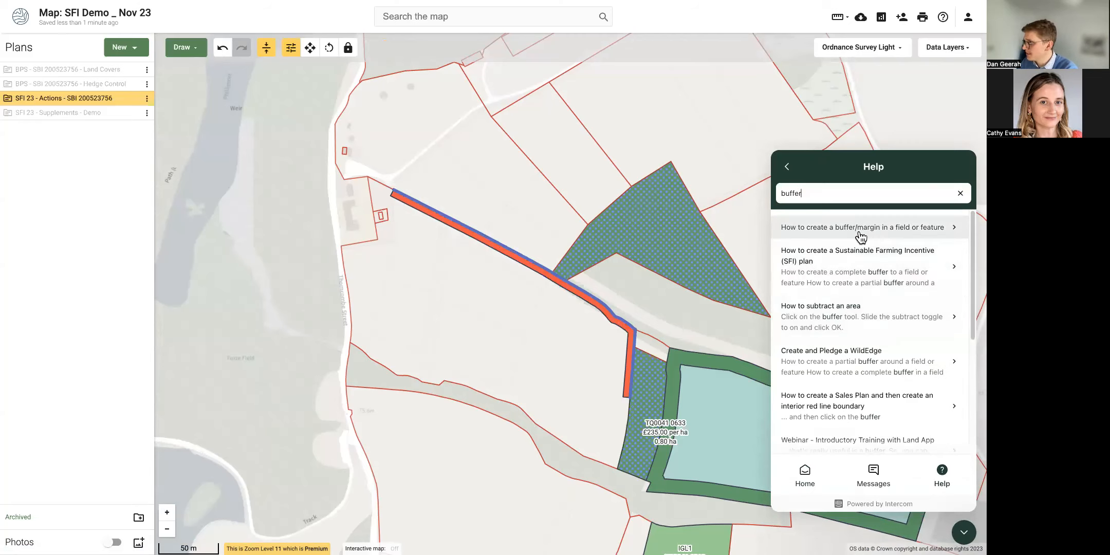
left_click(859, 232)
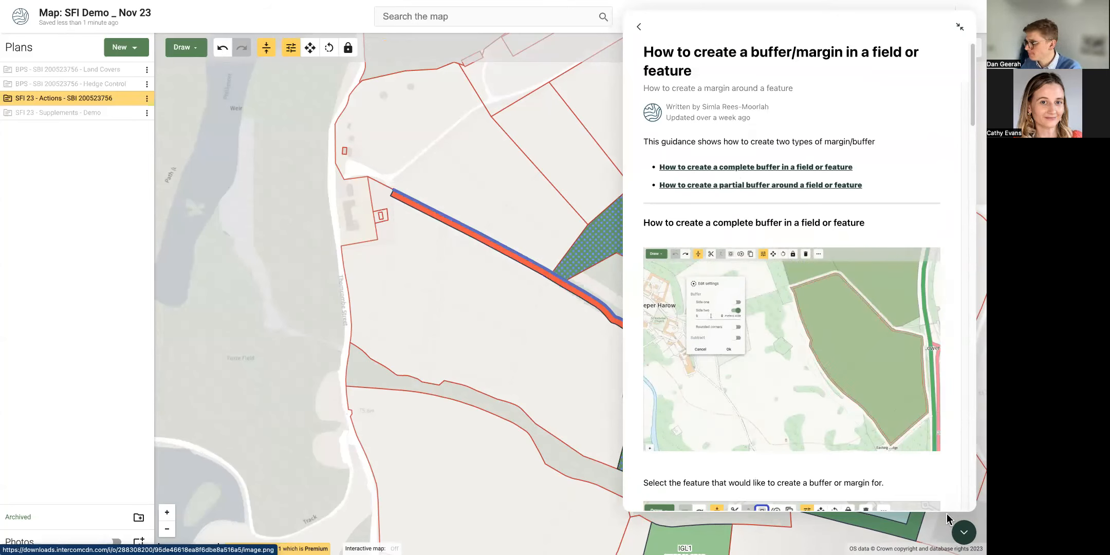
left_click(963, 533)
scroll(504, 357, "down", 3)
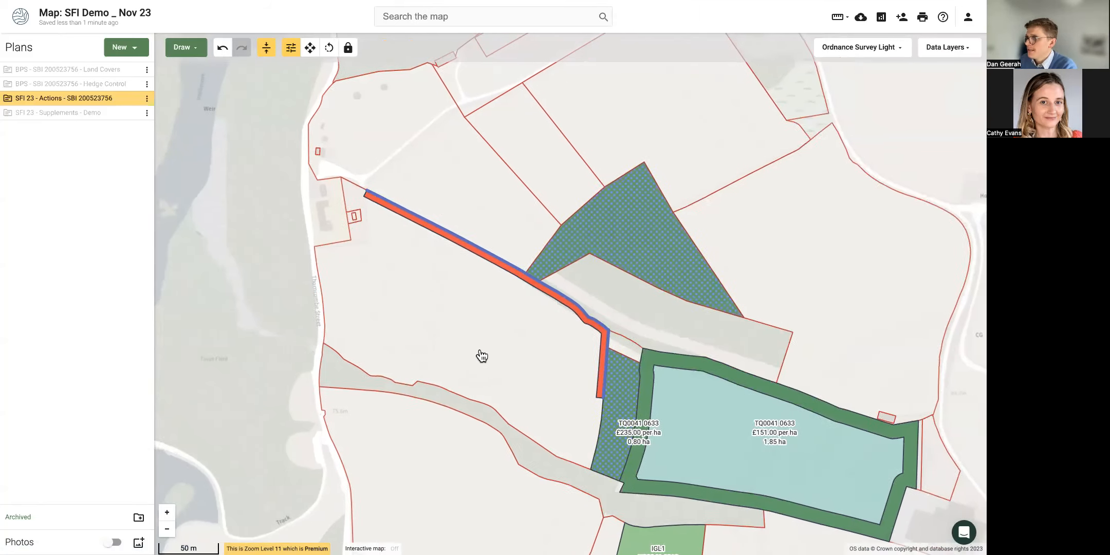
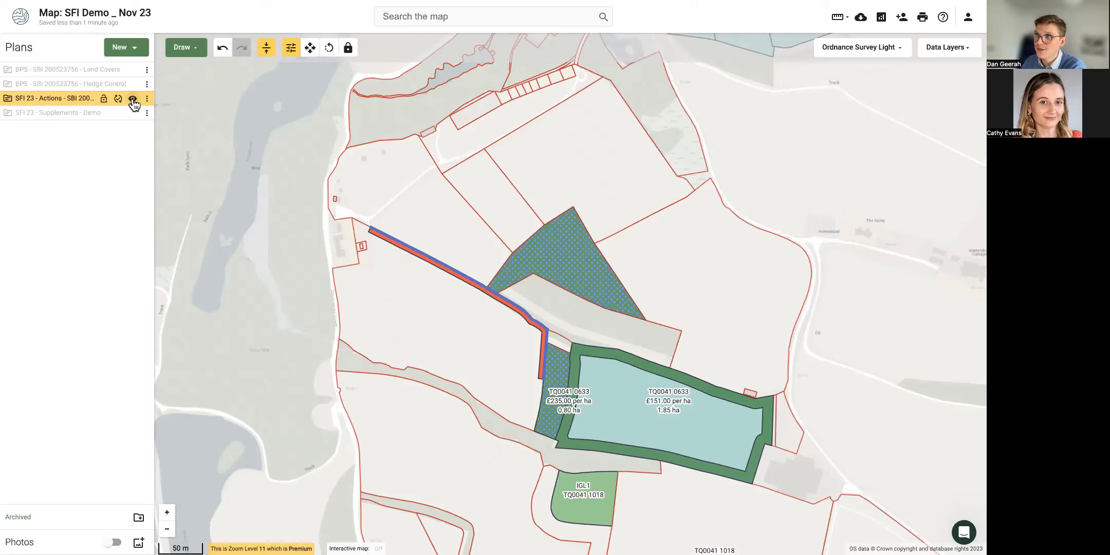
Hide the SFI 23 Actions plan and show the Hedge Control plan's hedges.
left_click(133, 100)
left_click(133, 85)
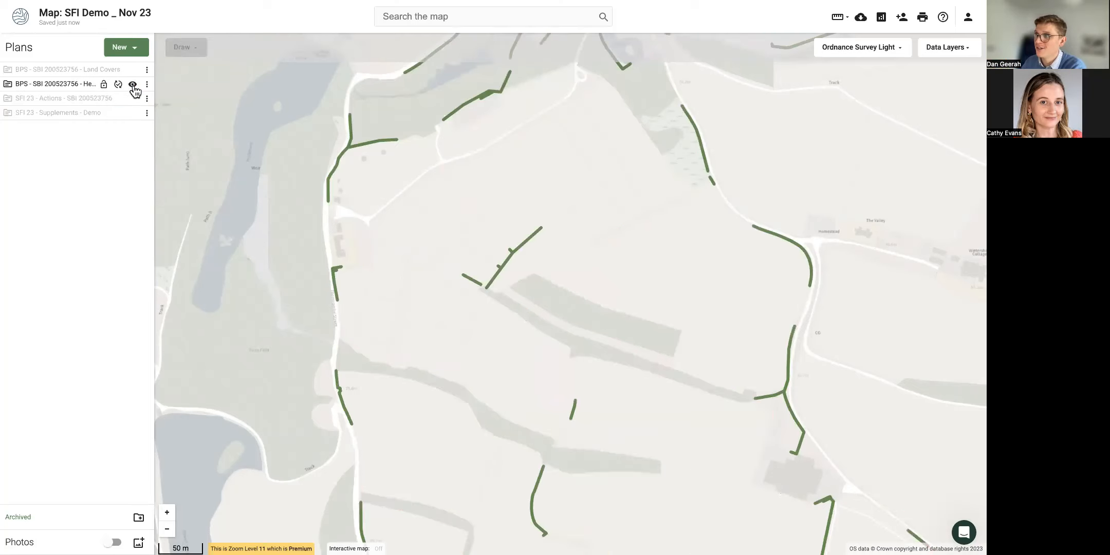
left_click_drag(668, 192, 513, 166)
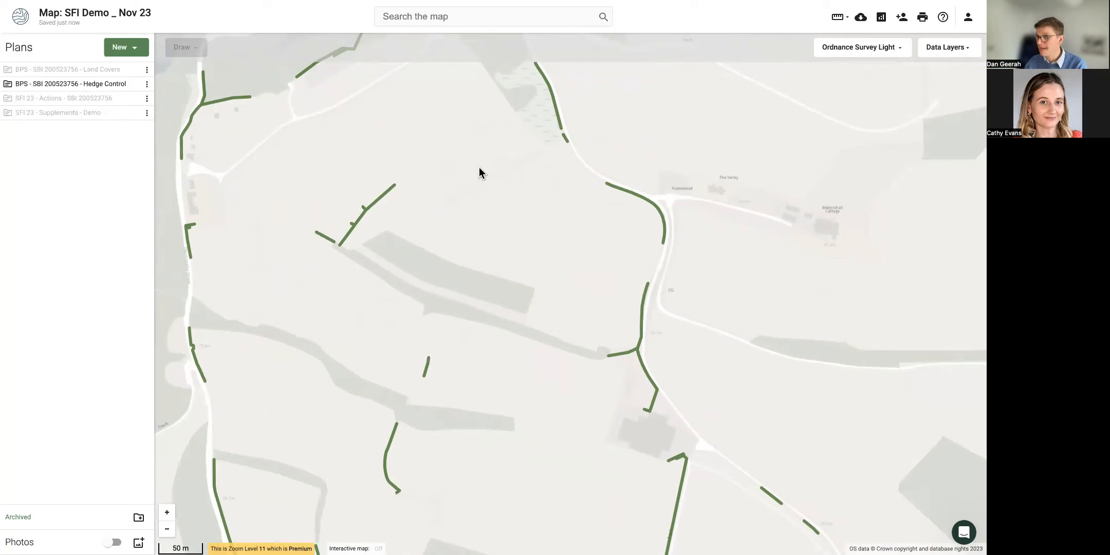
Select five hedge lines, from west field edge to the lane, and bring up their actions.
left_click(364, 218)
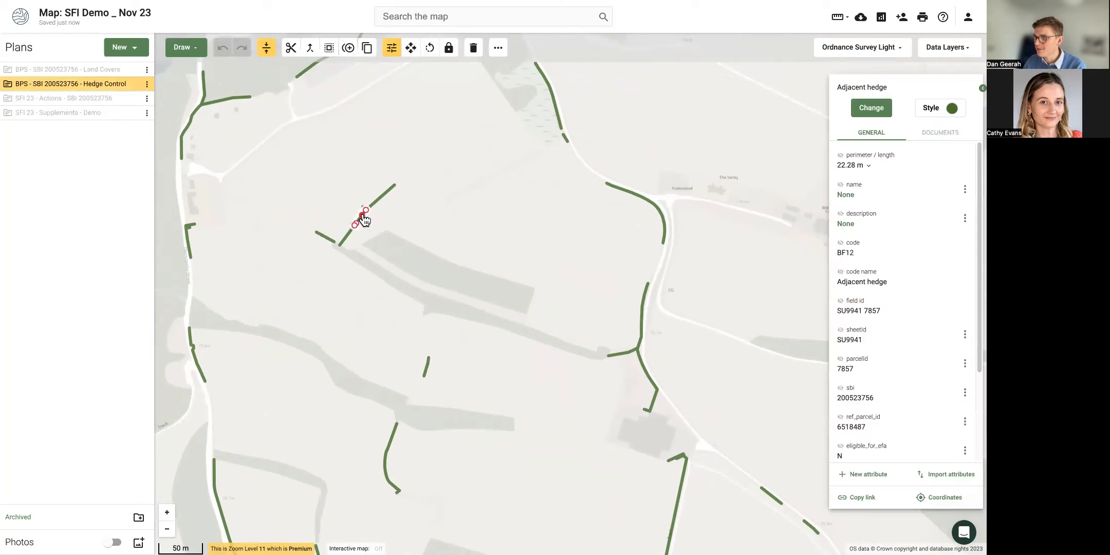
left_click(378, 207, "shift")
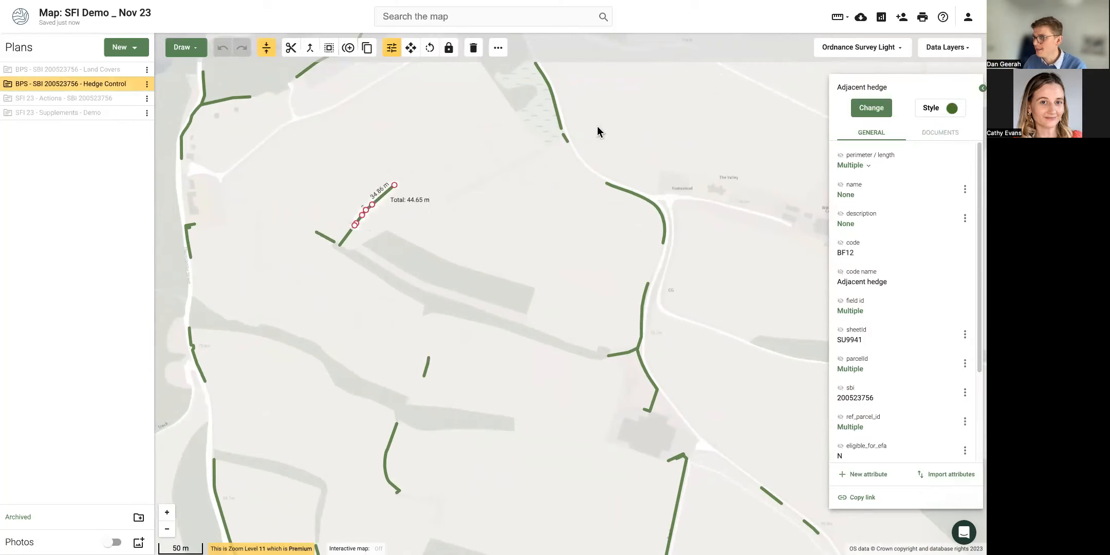
left_click(560, 119, "shift")
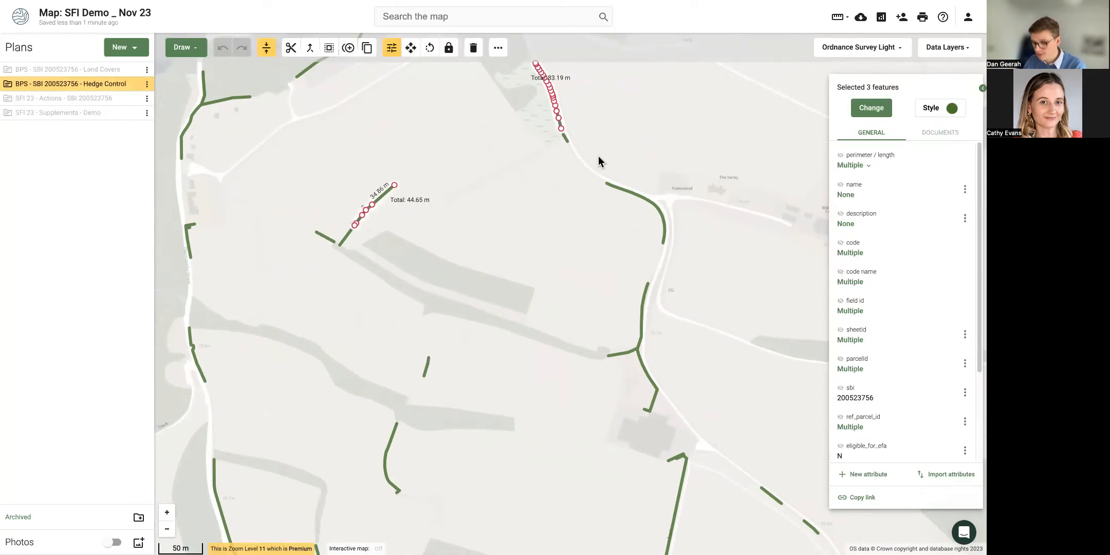
left_click(624, 193, "shift")
left_click(643, 300, "shift")
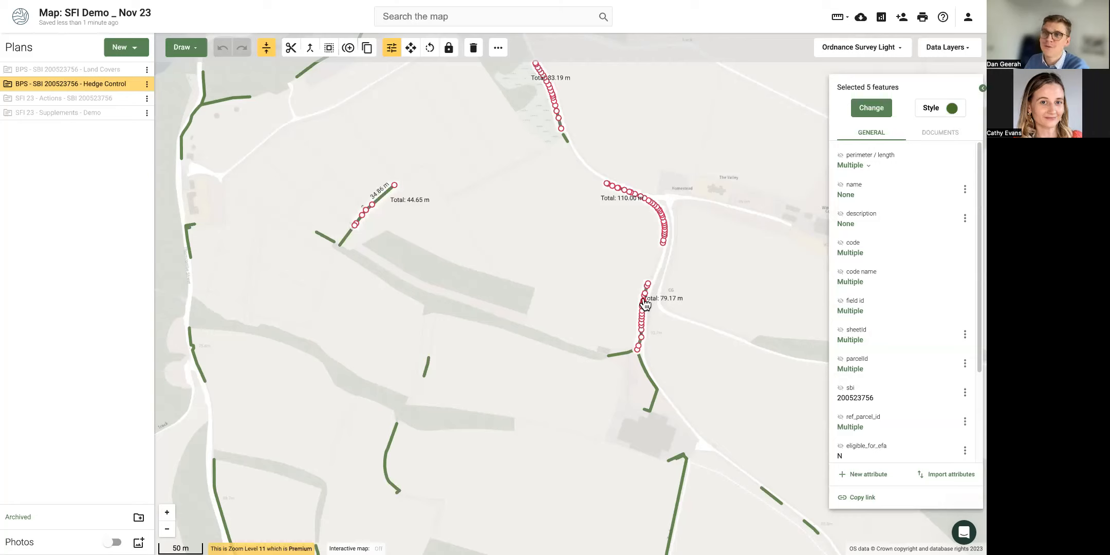
right_click(645, 304)
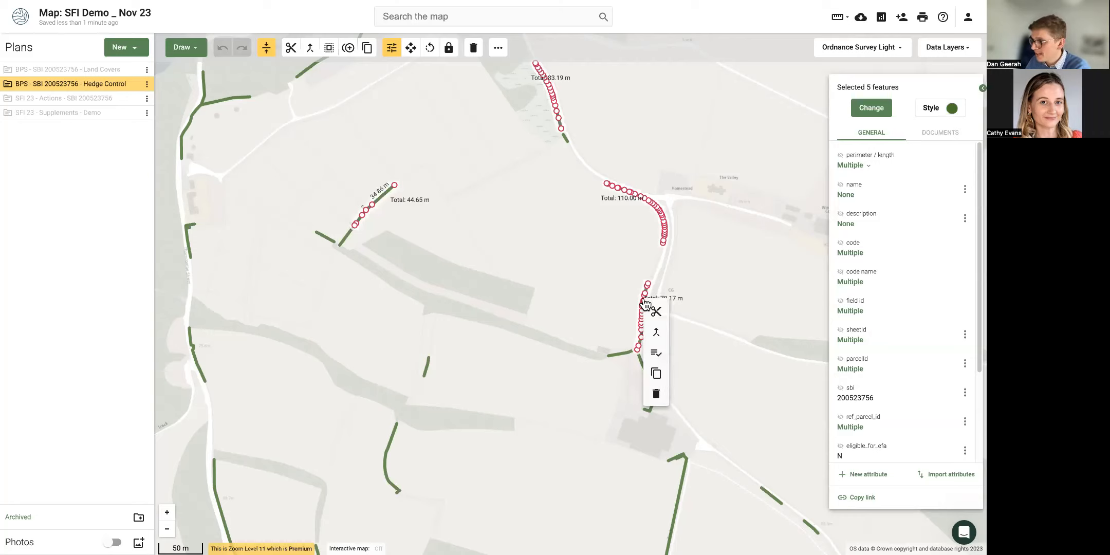
Copy the five selected hedges into the SFI 23 - Actions plan and show that plan.
left_click(657, 378)
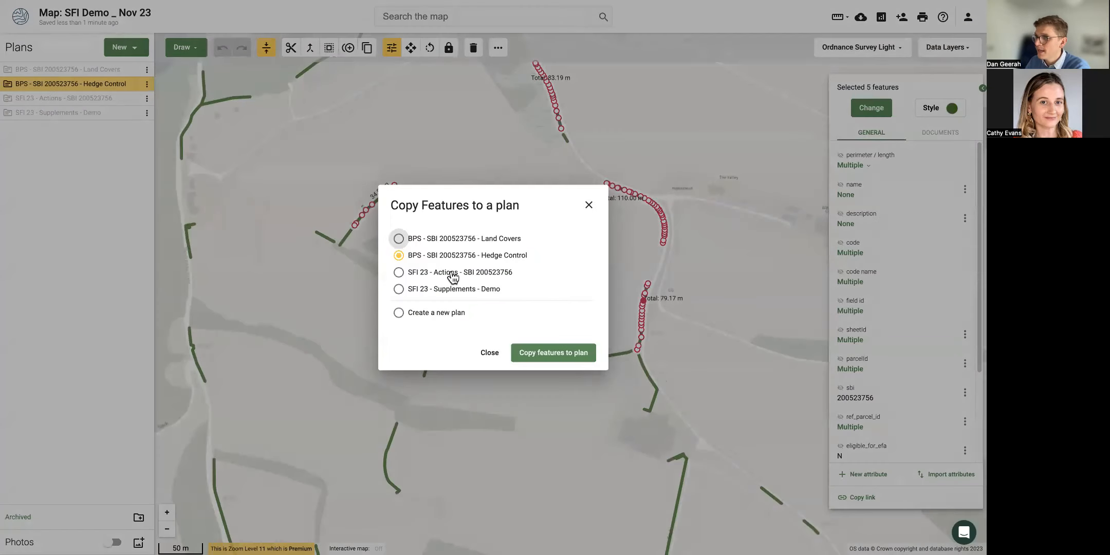
left_click(424, 274)
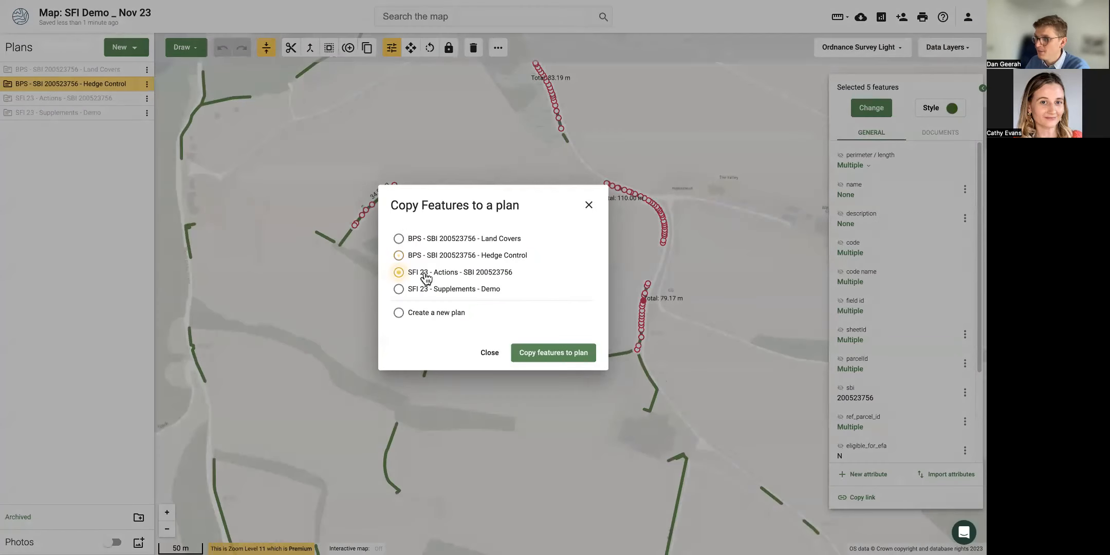
left_click(546, 360)
mouse_move(135, 105)
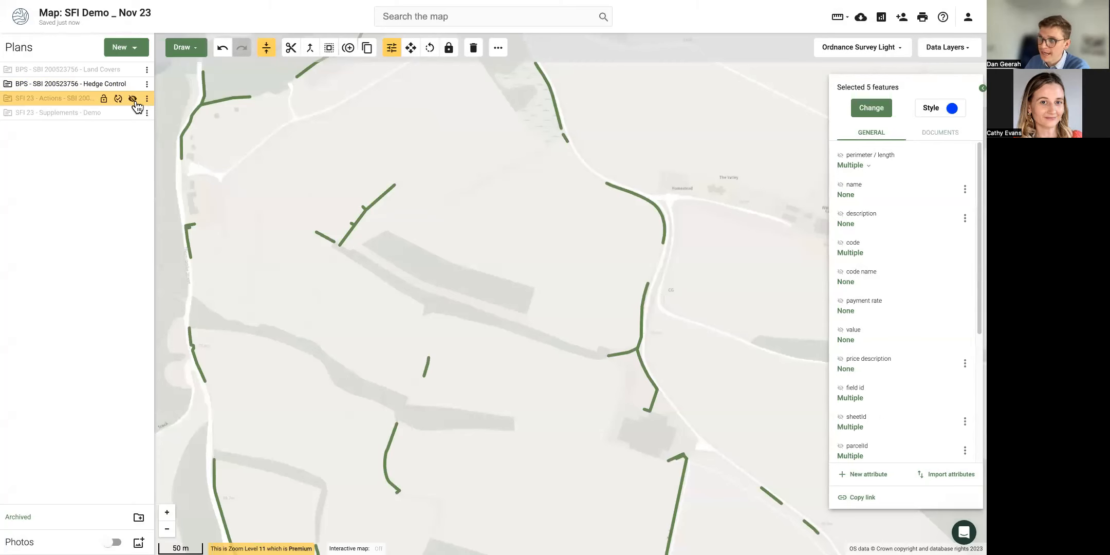
left_click(134, 100)
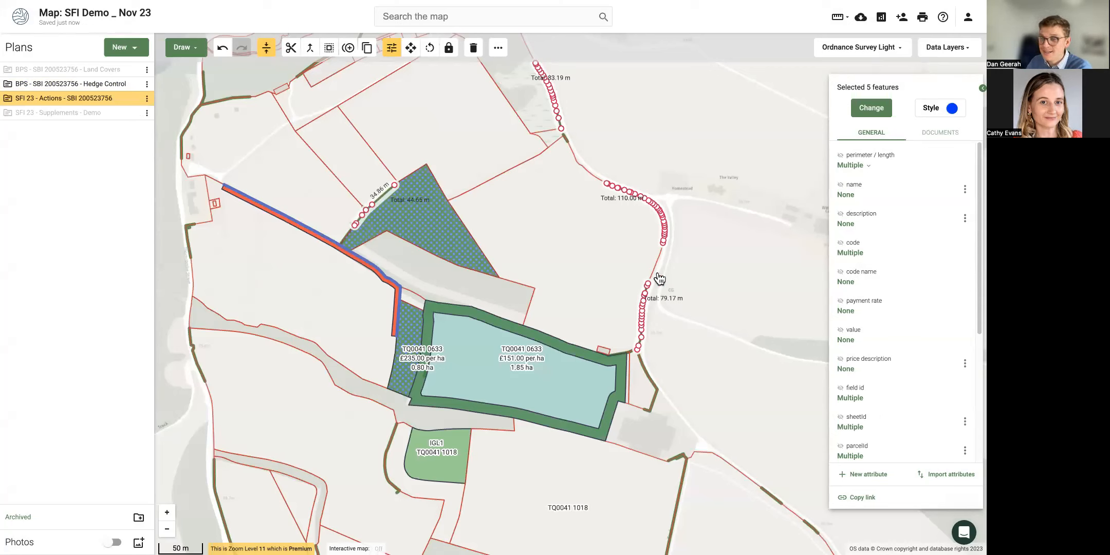
Set the copied hedges to HRW2: Manage hedgerows, labelled by field id only.
left_click(877, 114)
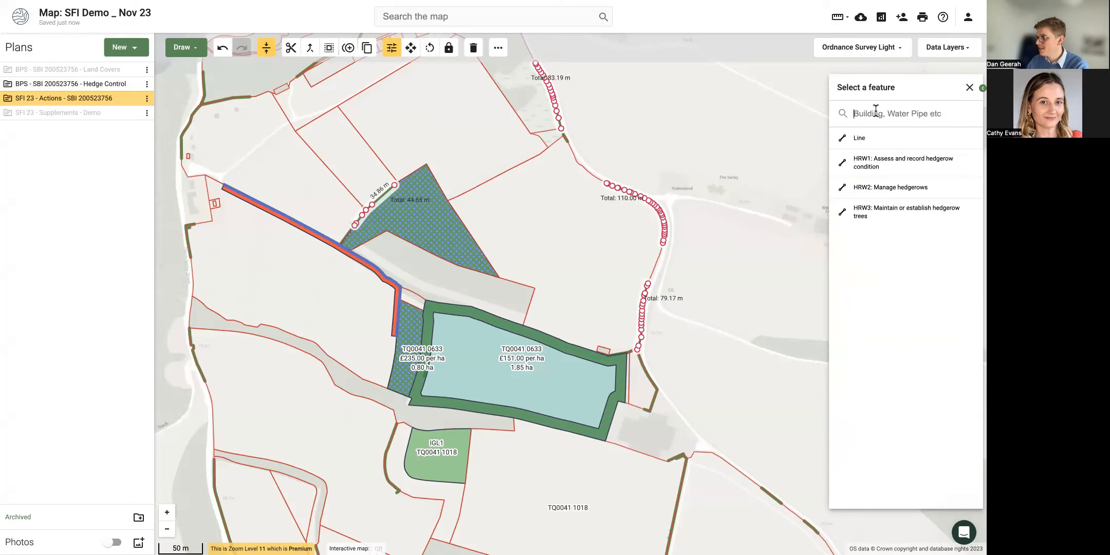
left_click(882, 188)
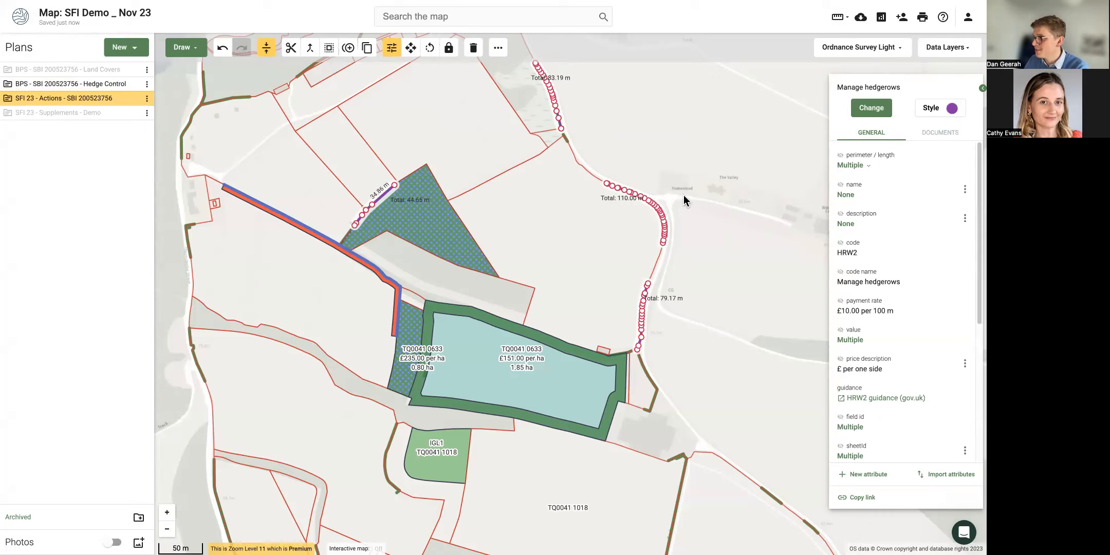
scroll(909, 254, "down", 5)
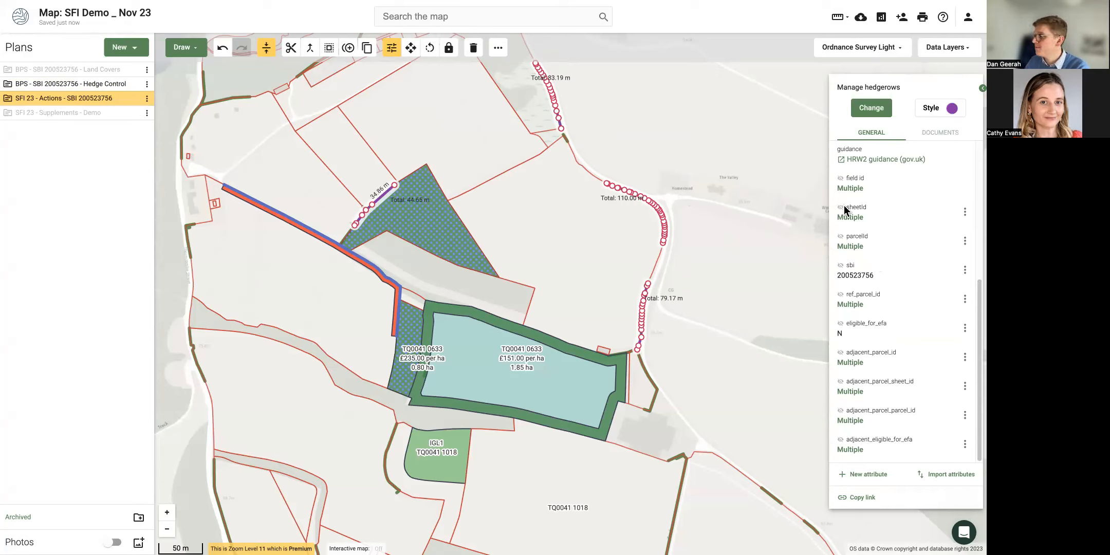
left_click(841, 209)
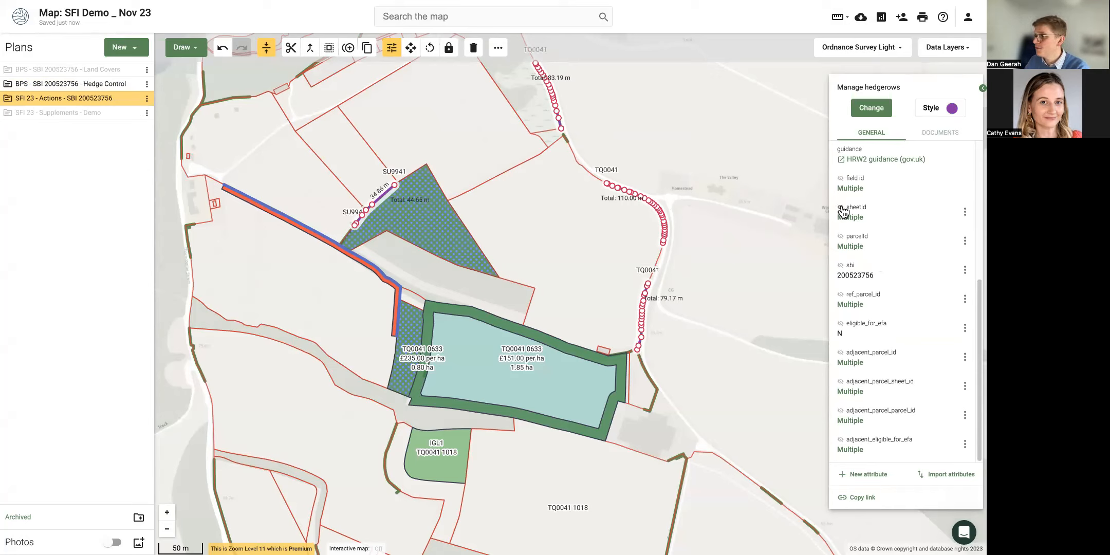
left_click(840, 178)
left_click(841, 208)
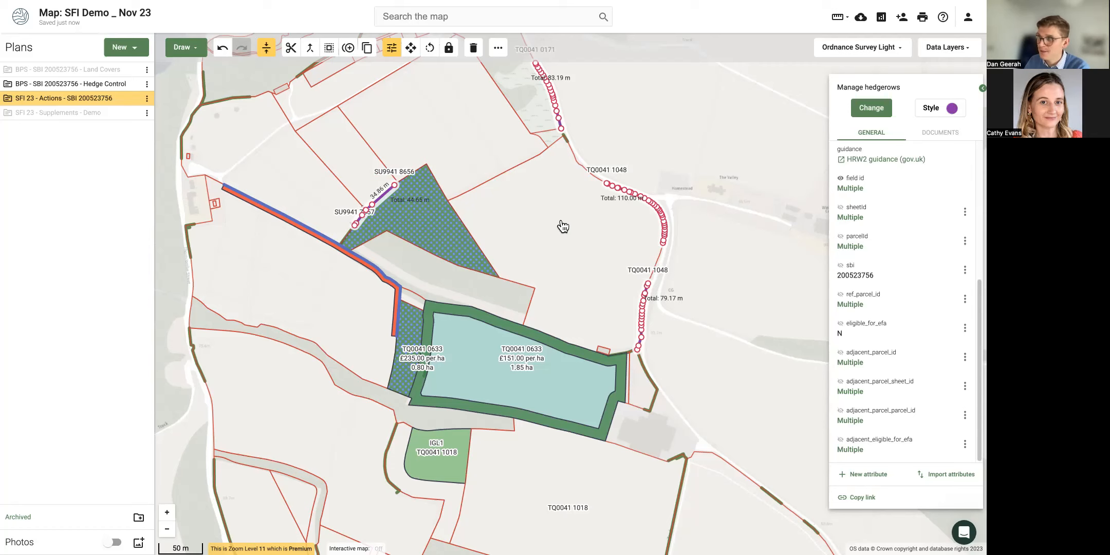
left_click(726, 286)
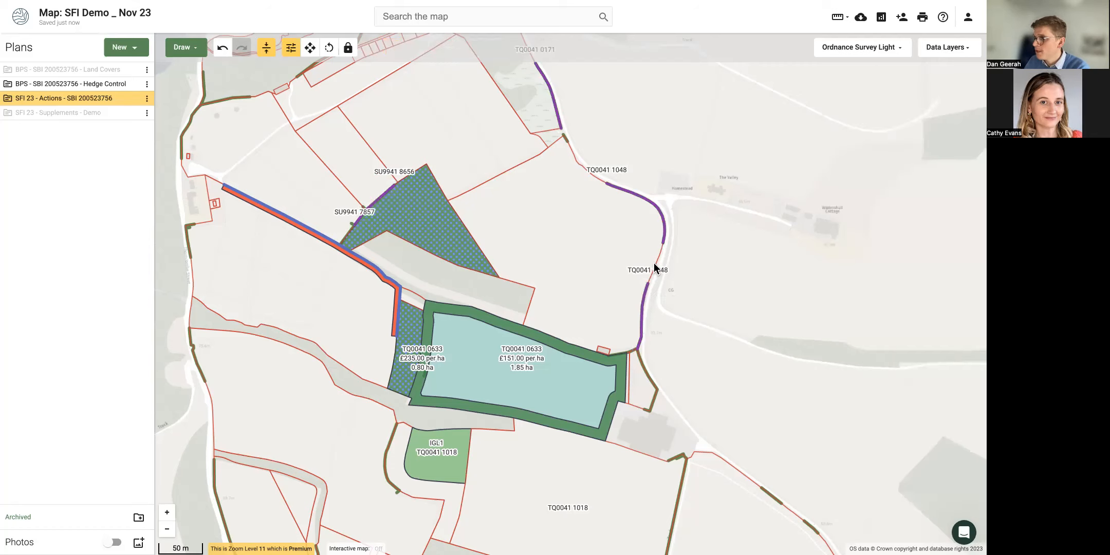
Hide Hedge Control and select field TQ0041 1048, a 3.77 ha Permanent Grassland parcel.
left_click_drag(524, 206, 546, 281)
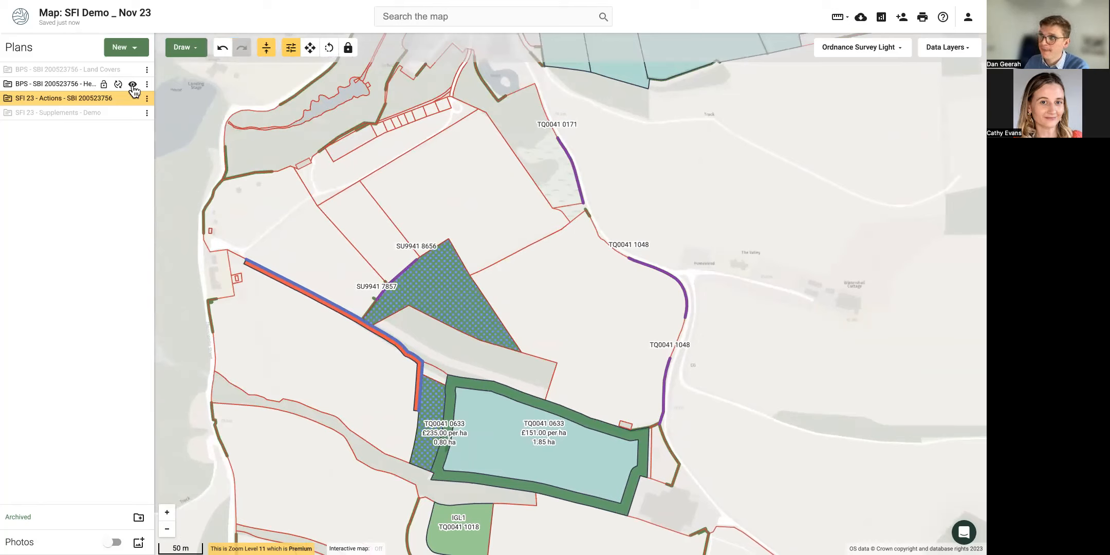
left_click(133, 85)
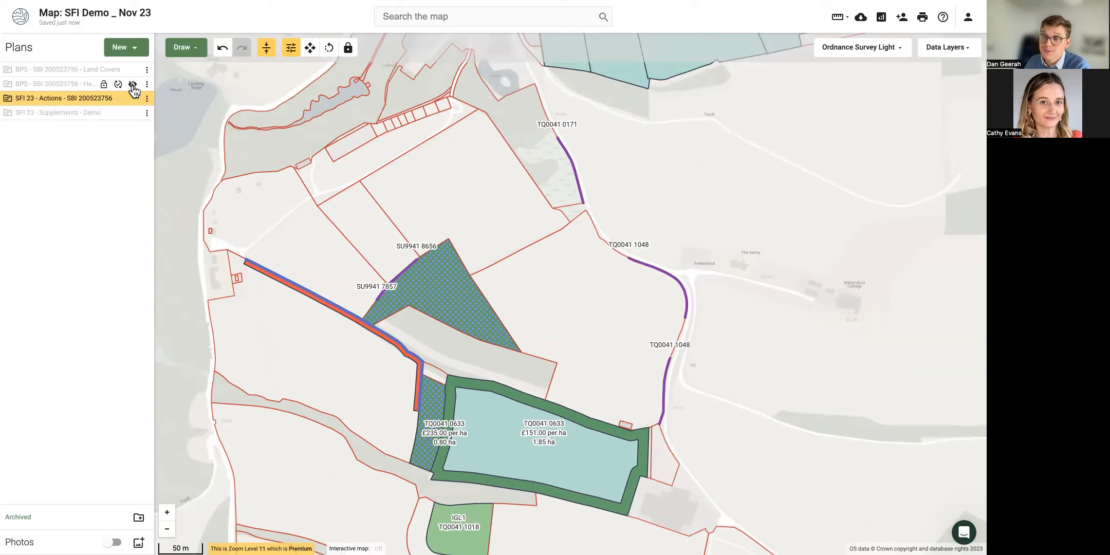
left_click_drag(279, 232, 285, 223)
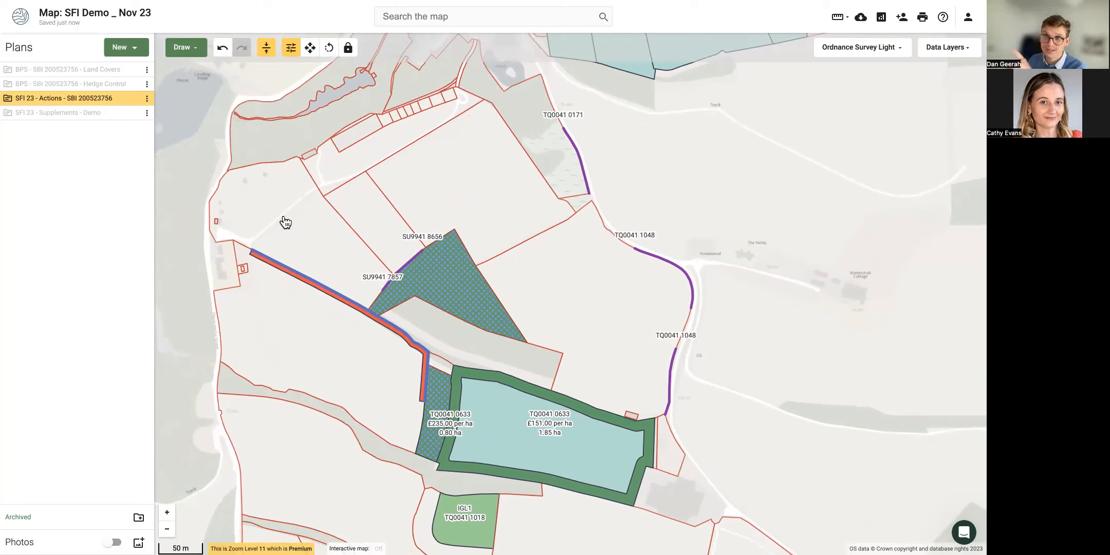
left_click_drag(567, 301, 404, 239)
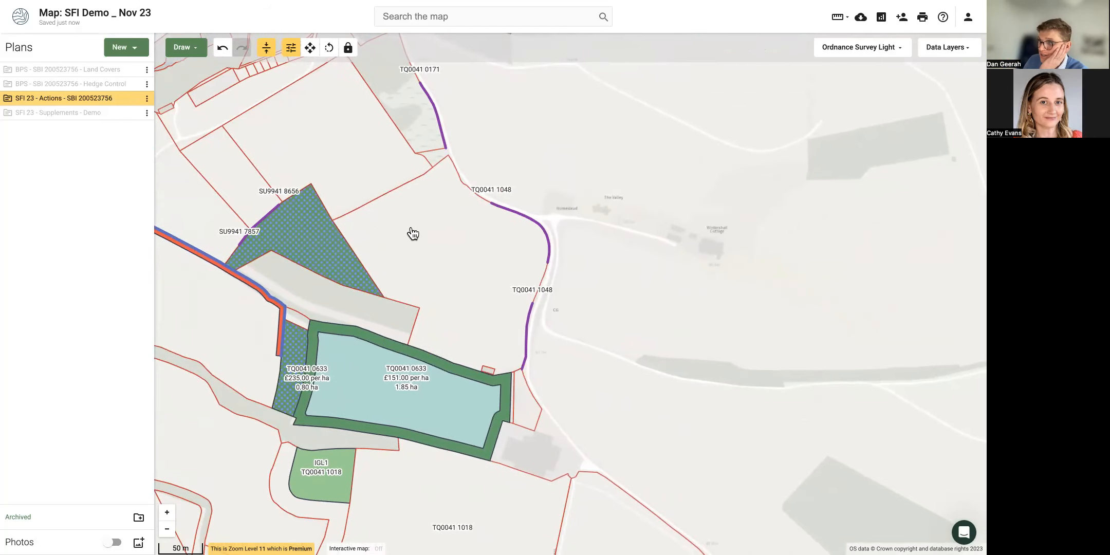
left_click(413, 234)
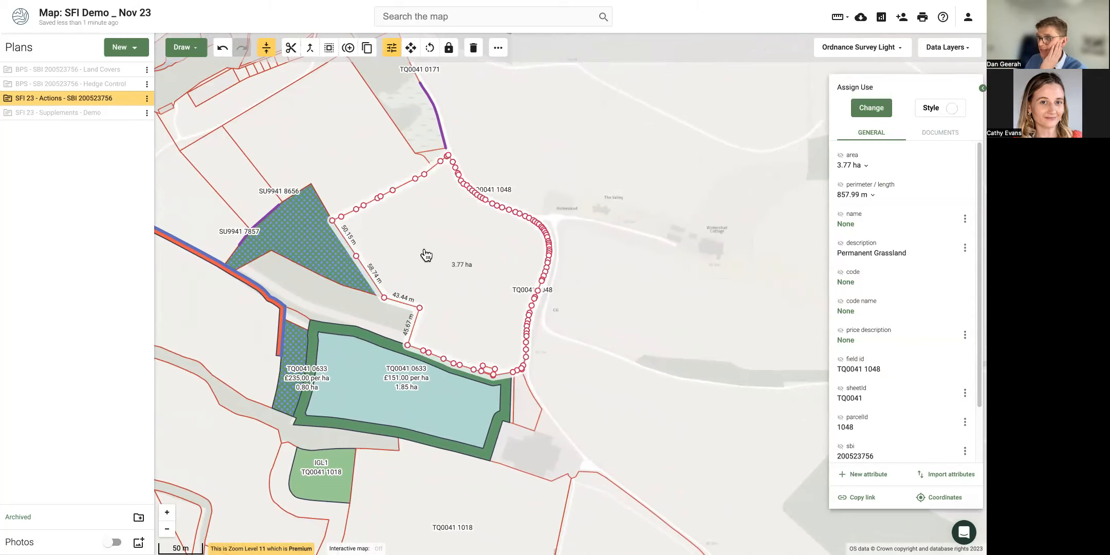
left_click_drag(424, 249, 409, 226)
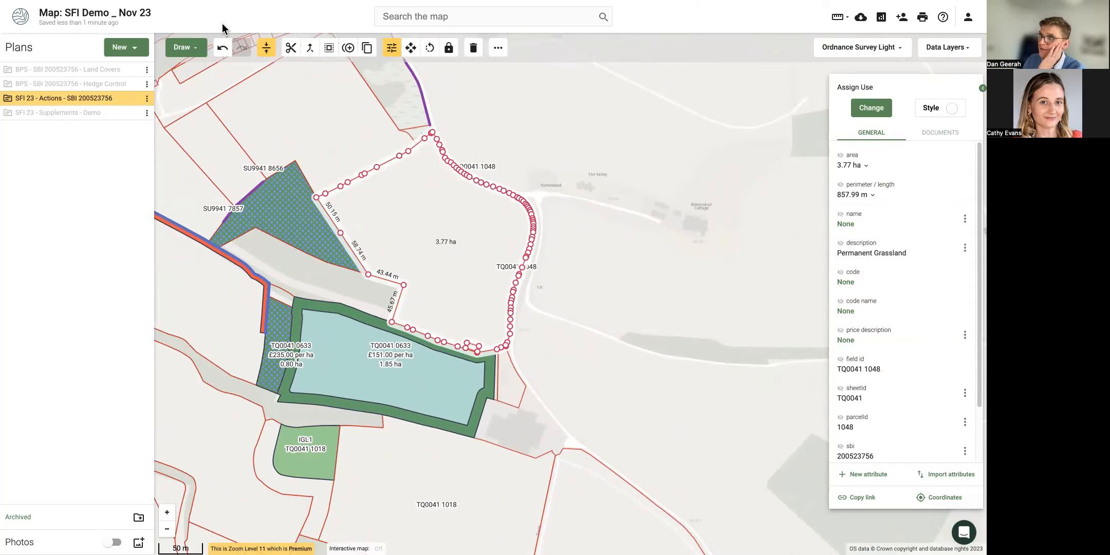
Draw a 333.34 m line along the edge of field TQ0041 1048.
left_click(186, 48)
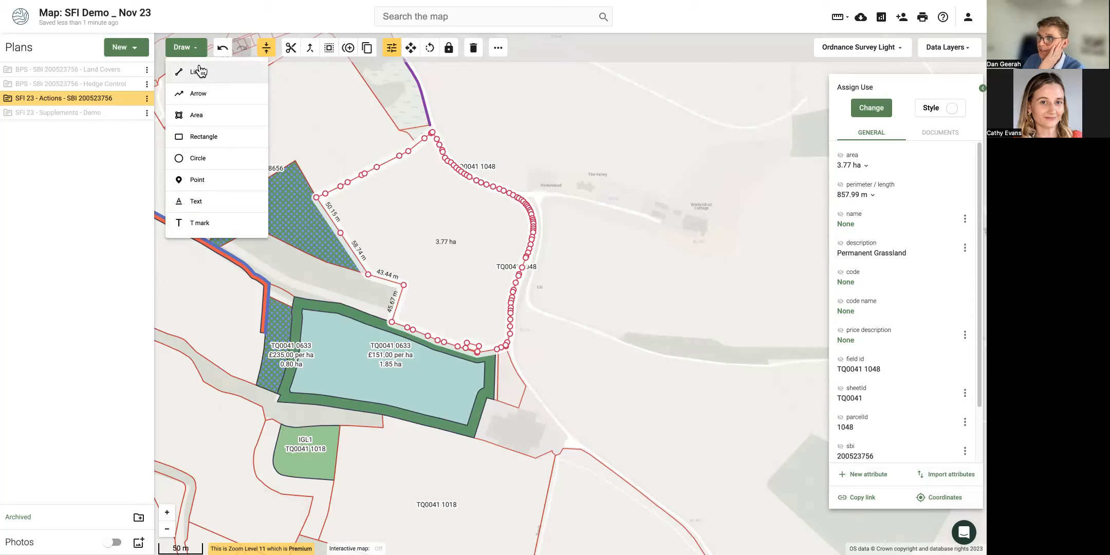
left_click(197, 72)
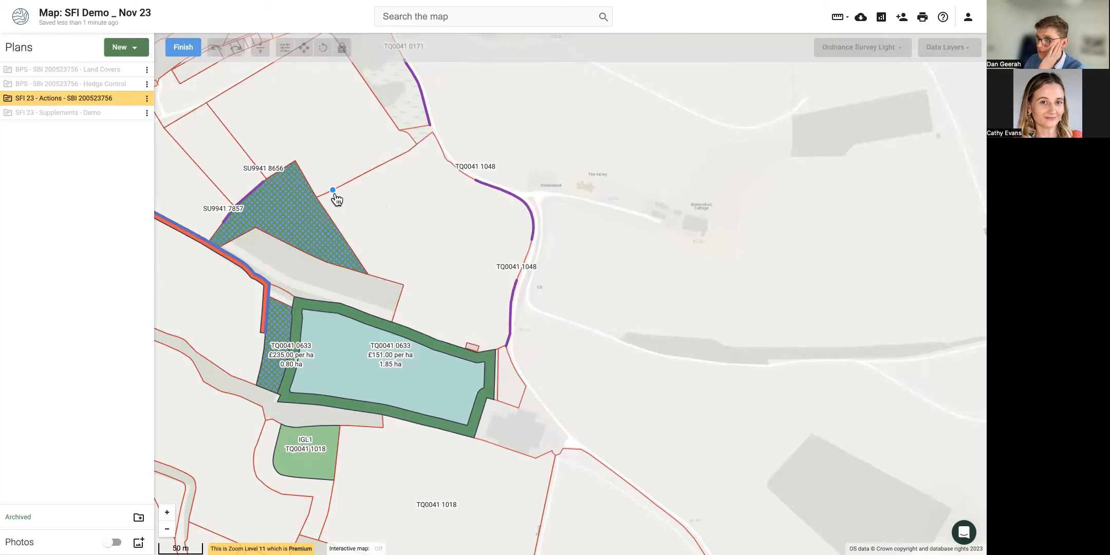
left_click(316, 197)
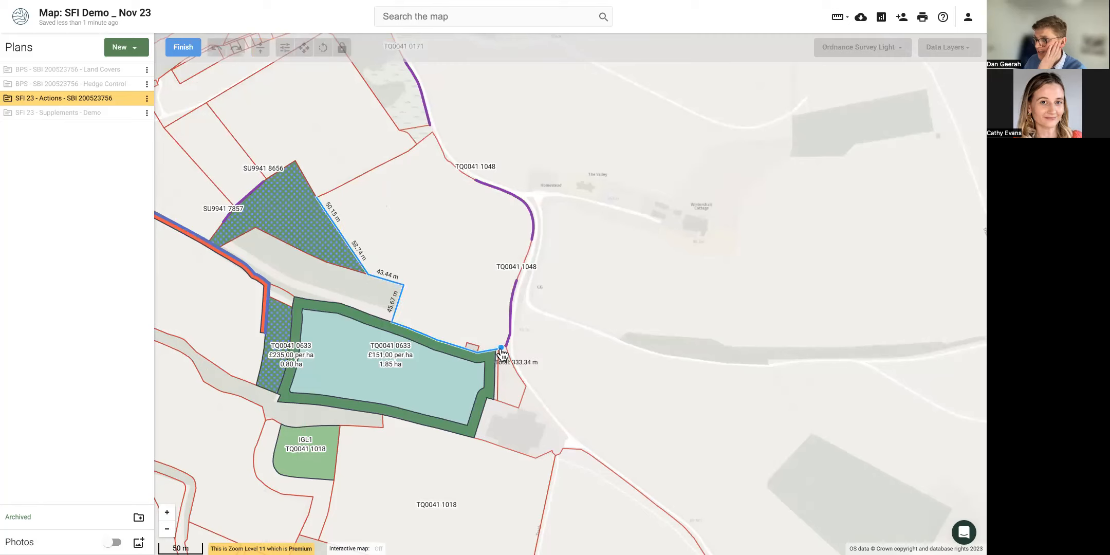
double_click(501, 350)
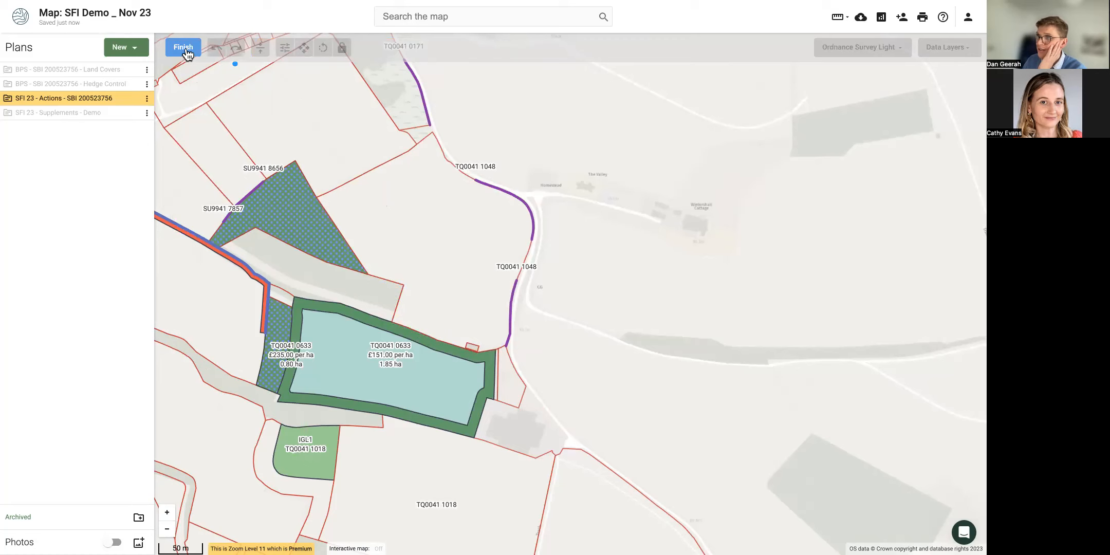
left_click(184, 49)
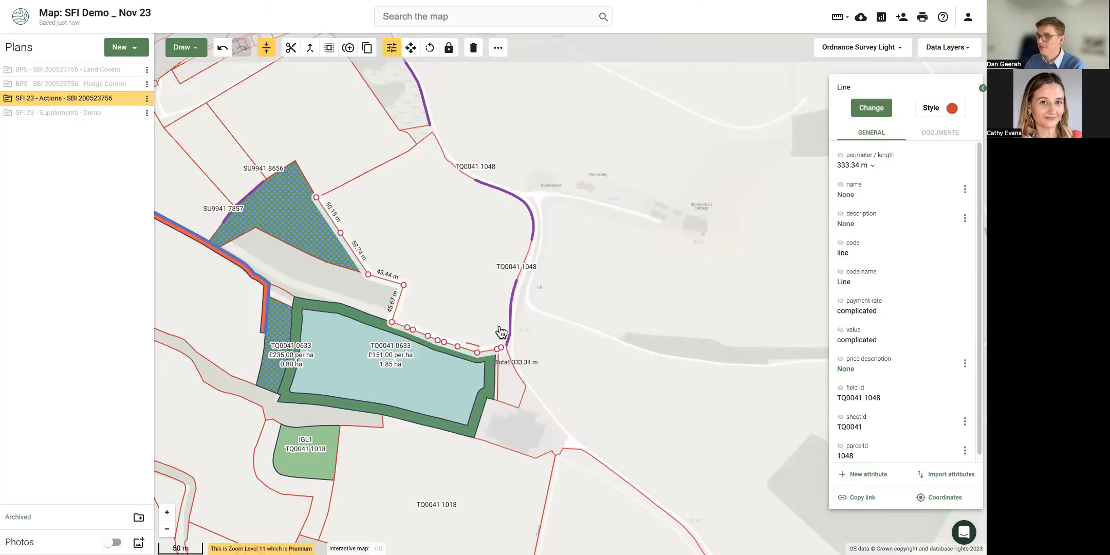
Classify the line as HRW3 'Maintain or establish hedgerow trees' with its action name labelled.
left_click(873, 109)
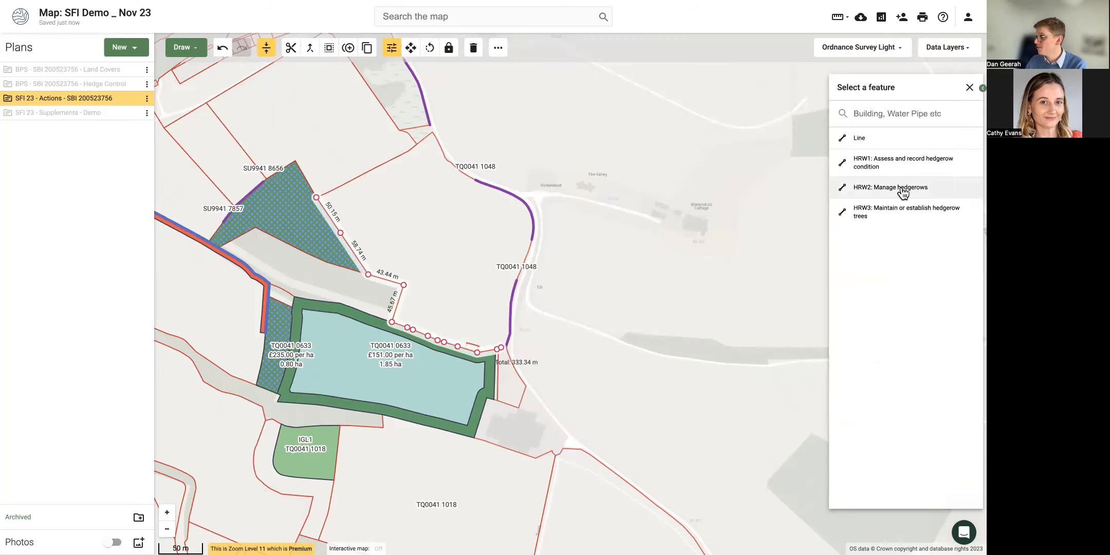
left_click(881, 215)
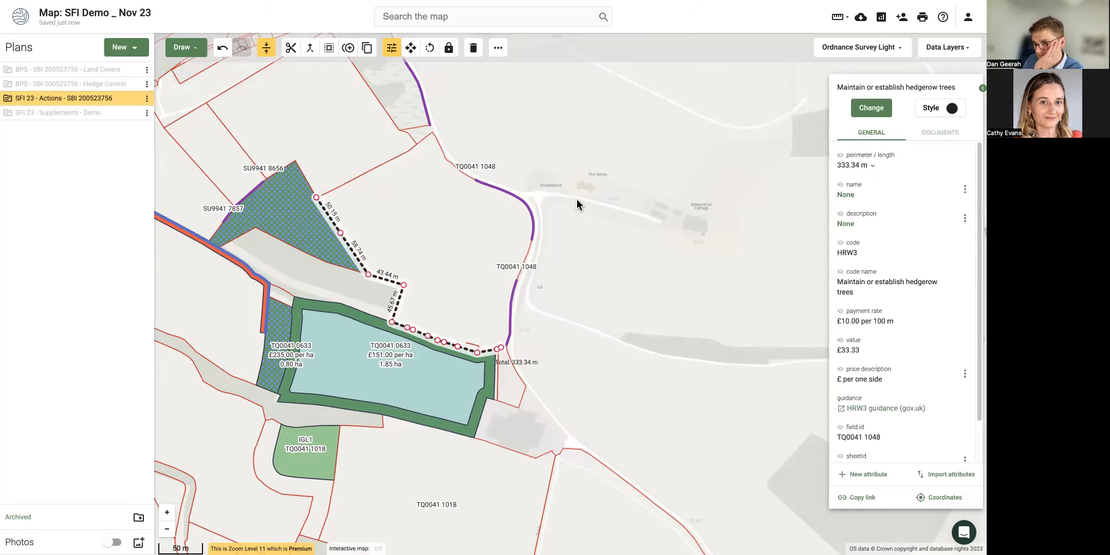
left_click(841, 271)
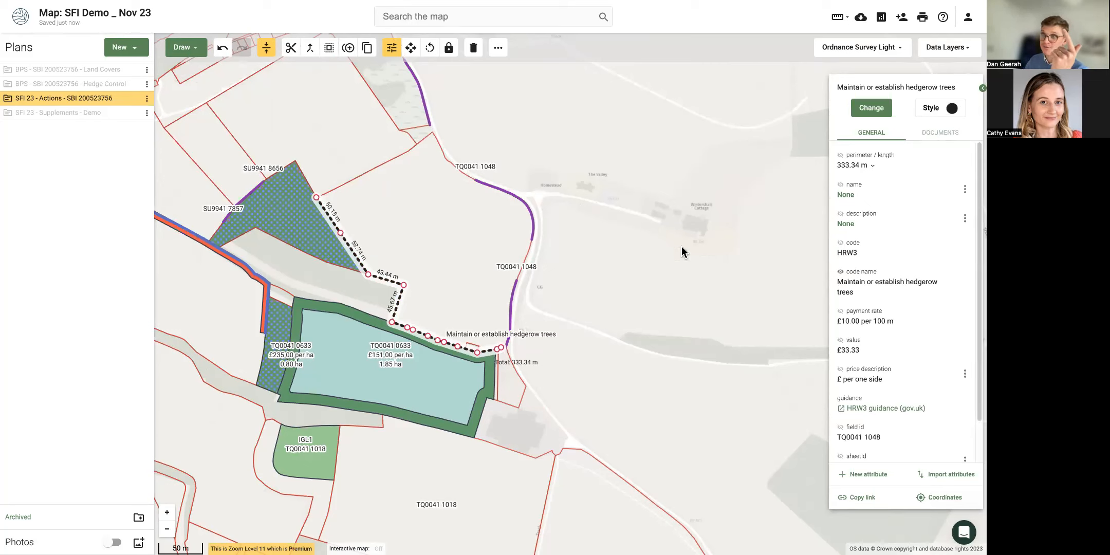
left_click(623, 249)
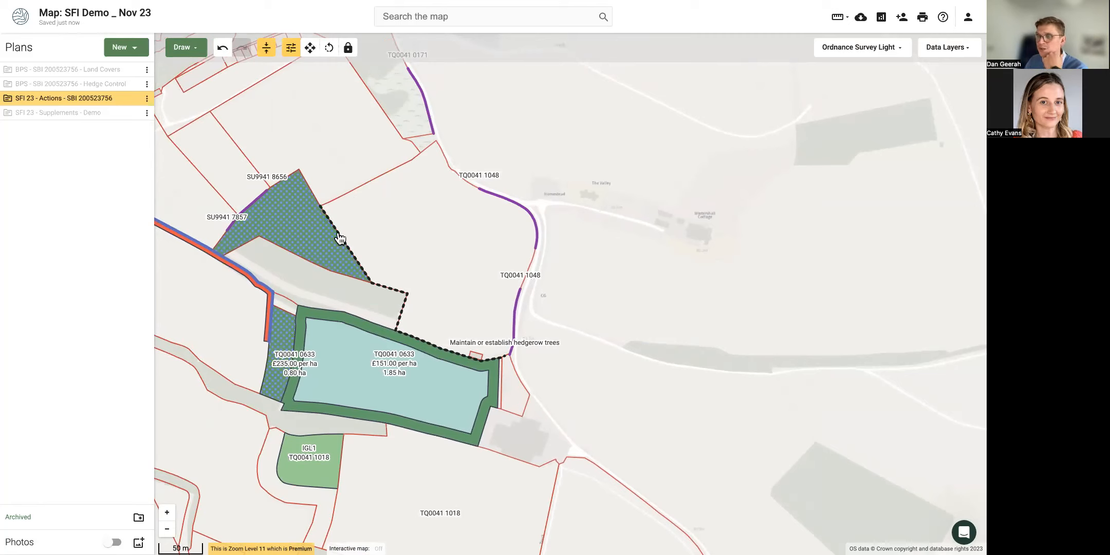
Turn snapping off and begin a new drawing beside field TQ0041 1048.
left_click(268, 48)
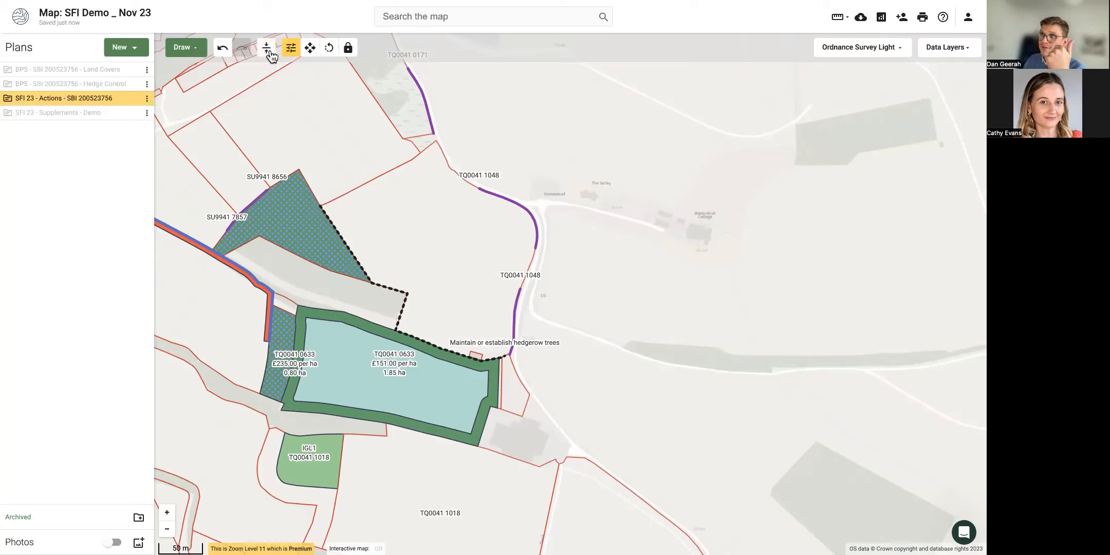
left_click(376, 201)
left_click(198, 55)
left_click(207, 75)
left_click(359, 186)
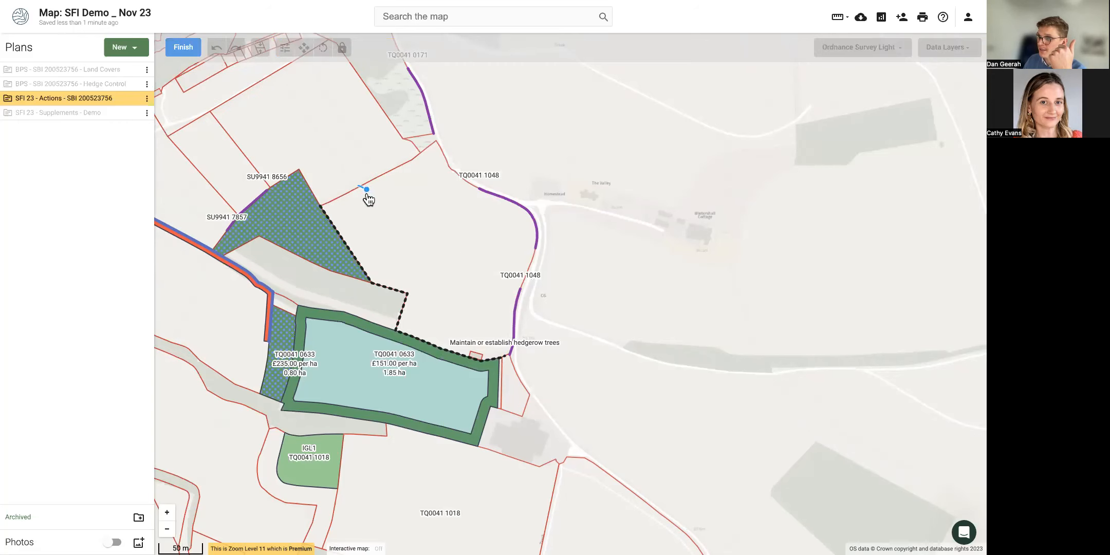
left_click(358, 263)
left_click(384, 271)
left_click(409, 289)
left_click(405, 321)
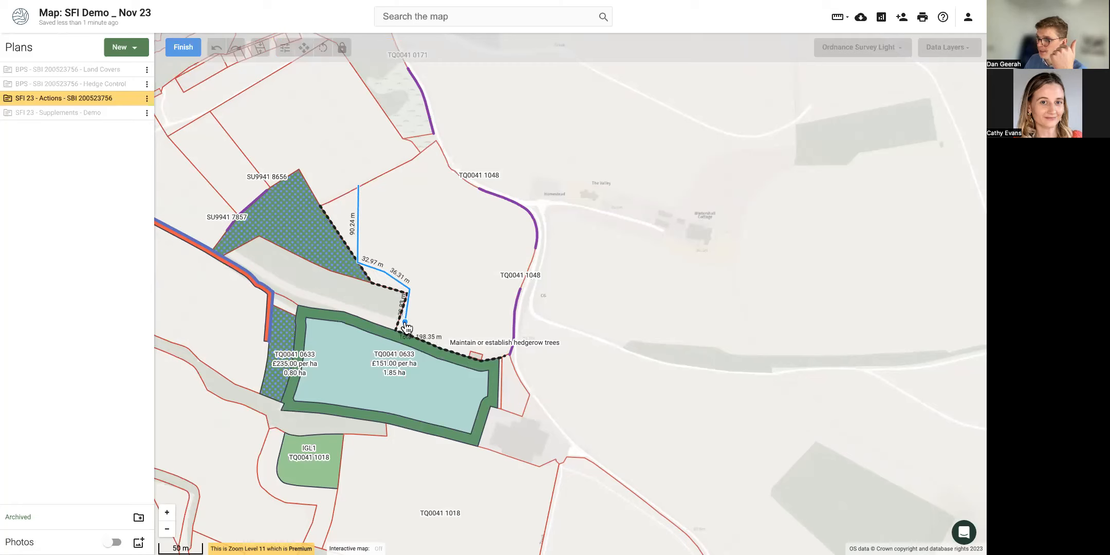
double_click(460, 334)
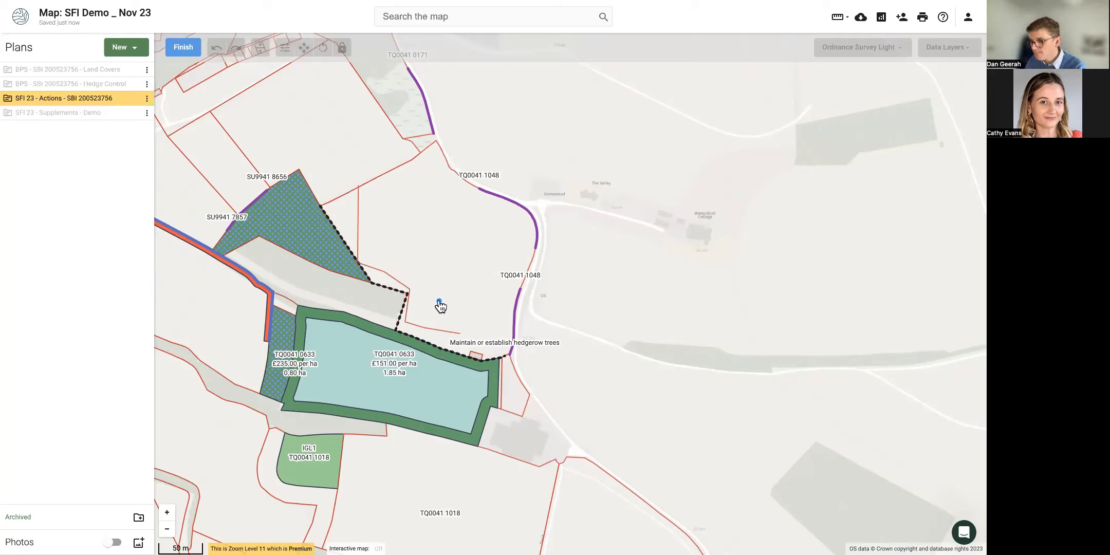
left_click(381, 275)
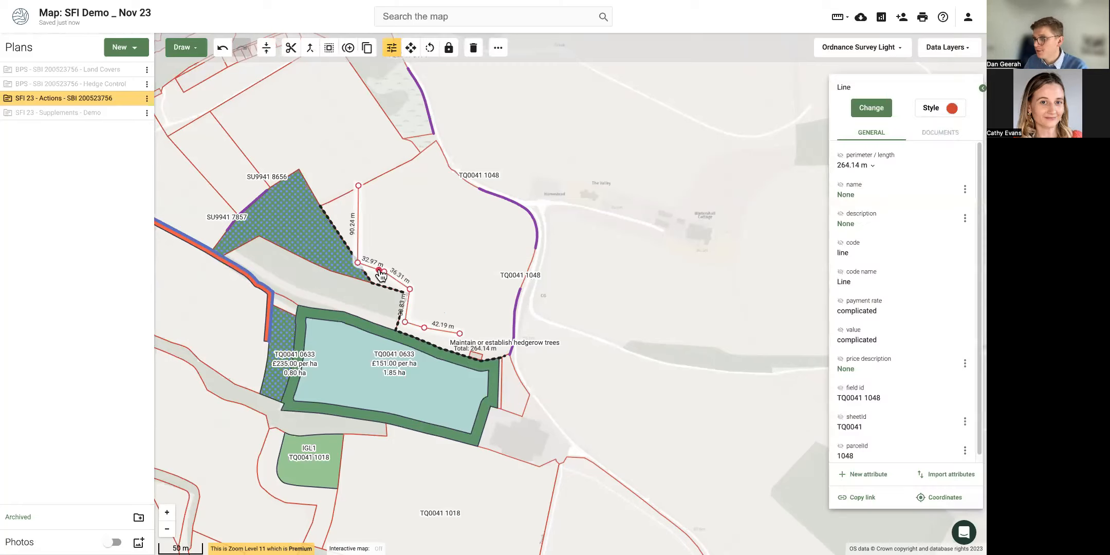
left_click(392, 366)
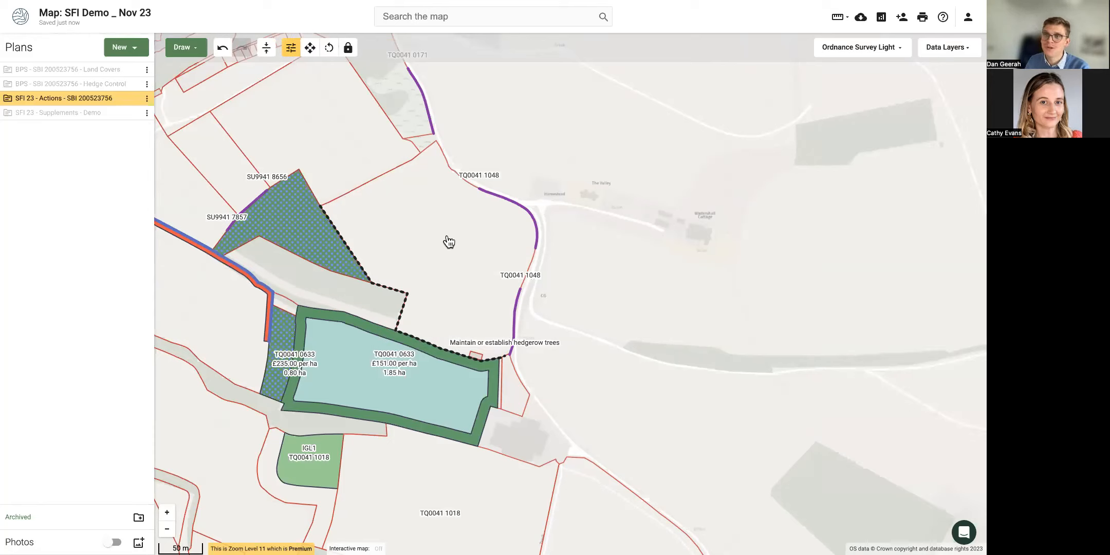
left_click(504, 197)
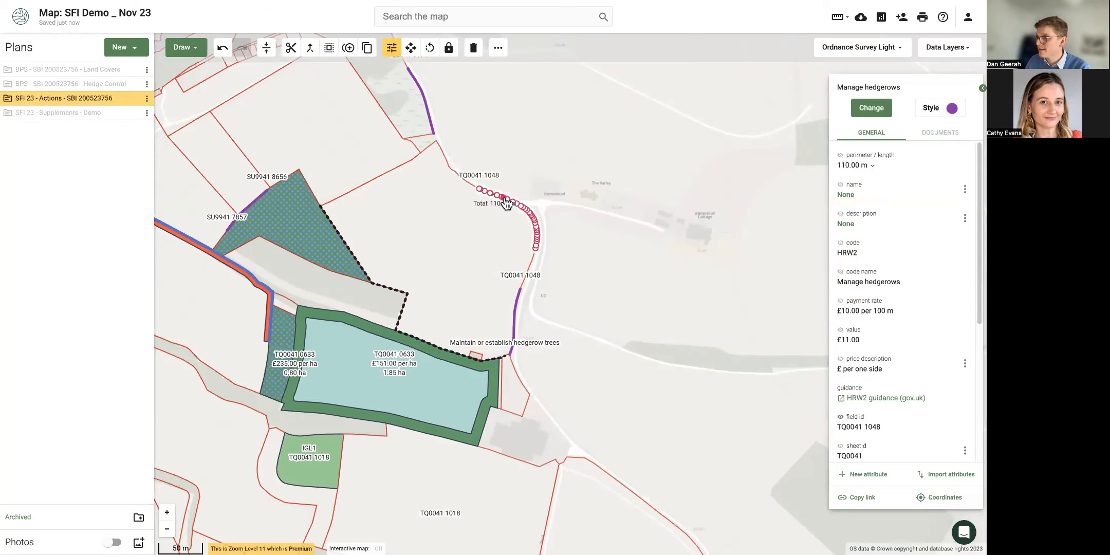
left_click(394, 291)
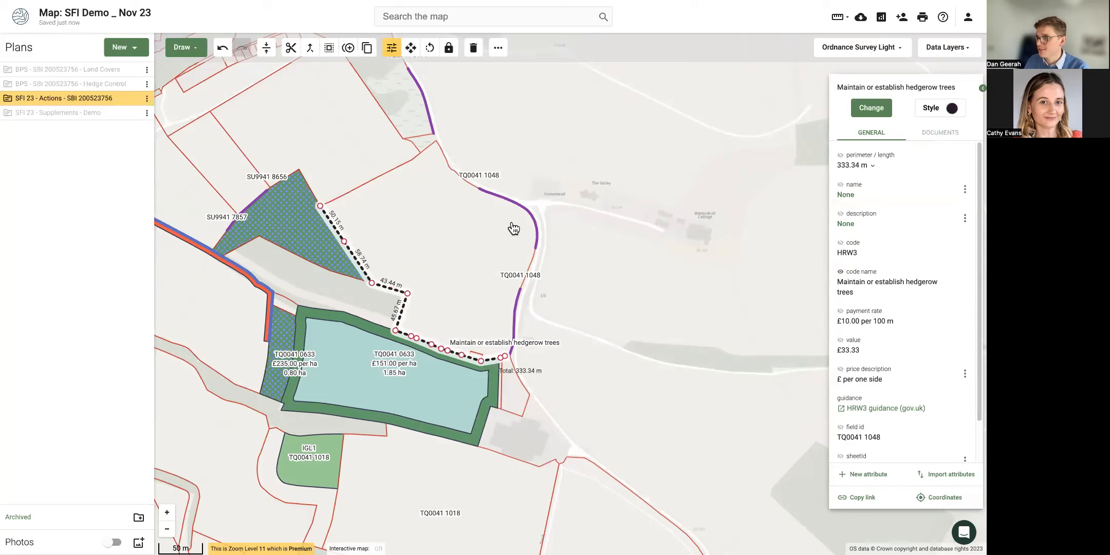
scroll(514, 228, "up", 5)
left_click(395, 164)
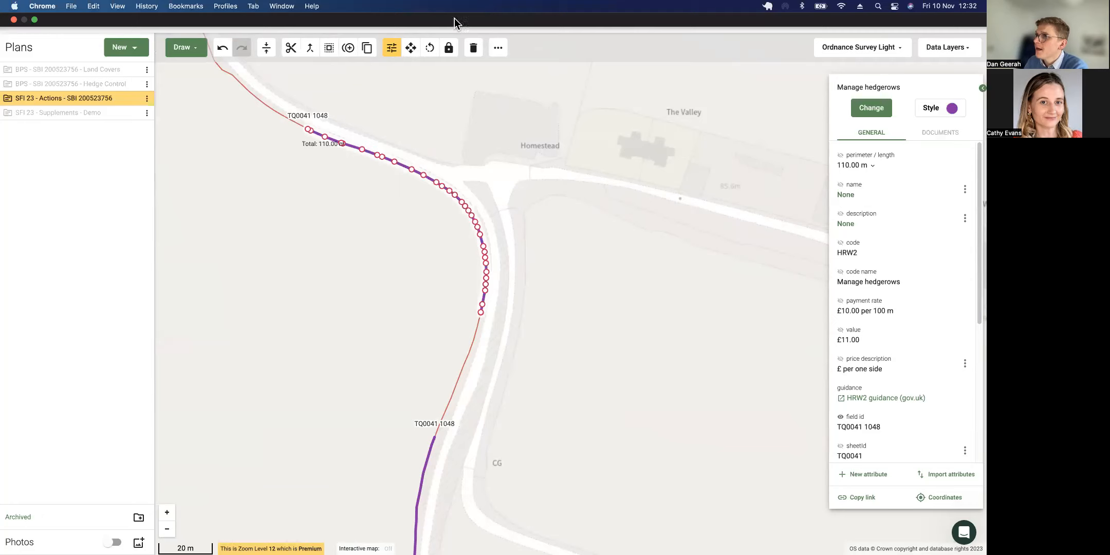
Duplicate the 110 m hedgerow line, move the copy into the adjacent field, and make it HRW3.
left_click(349, 49)
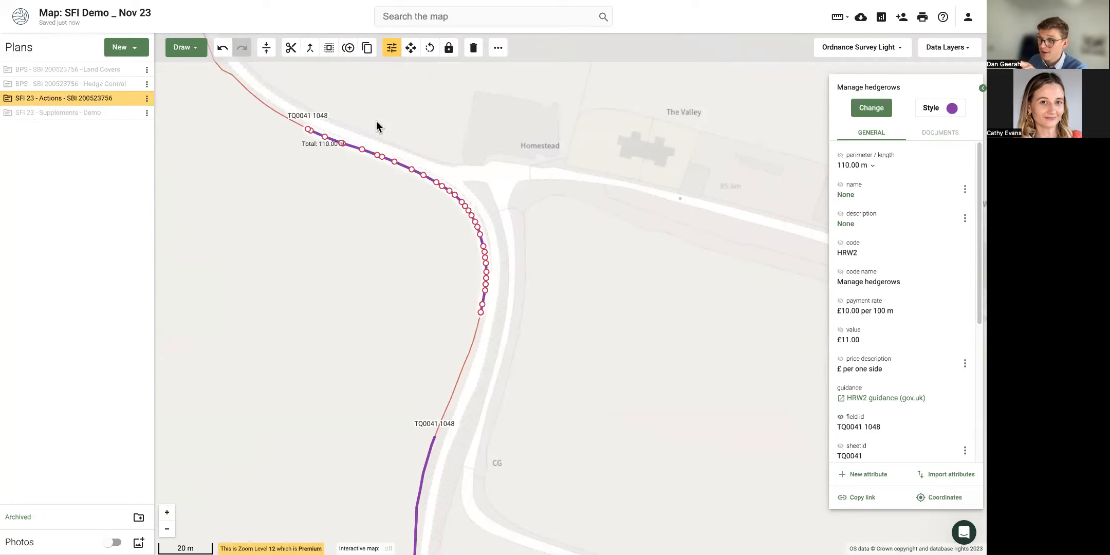
left_click(410, 48)
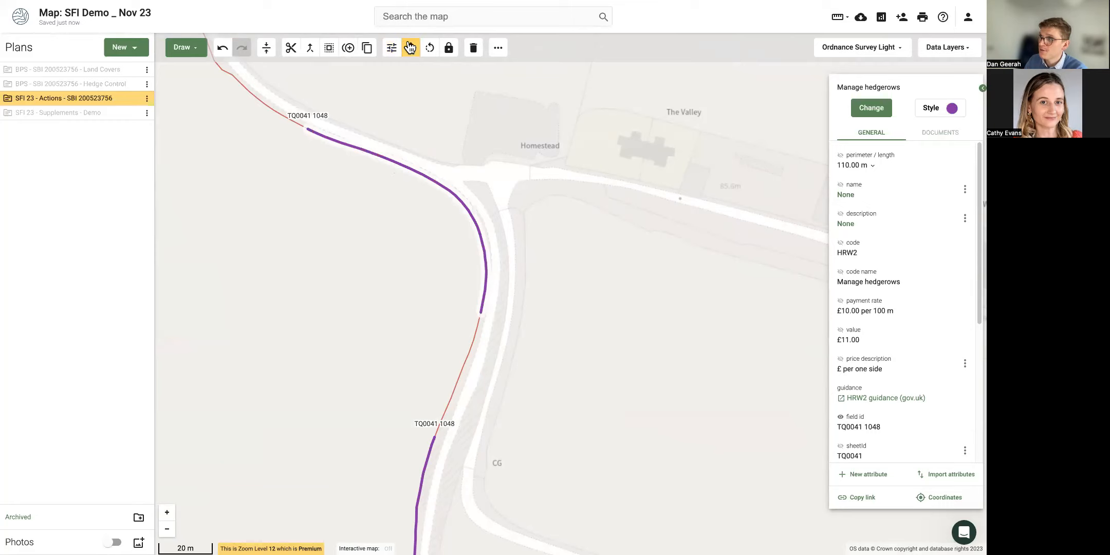
left_click_drag(390, 163, 353, 184)
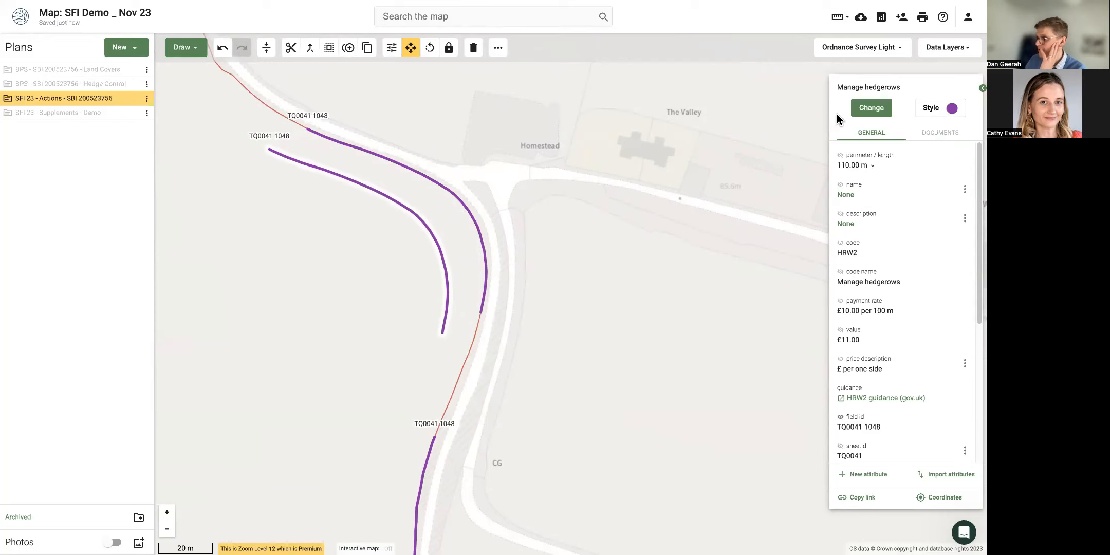
left_click(872, 109)
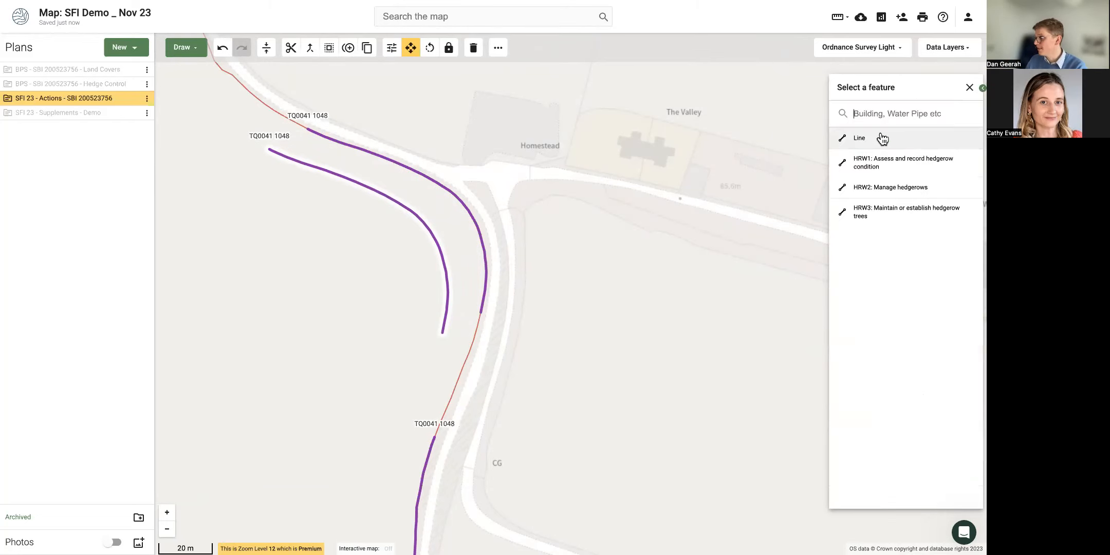
left_click(906, 210)
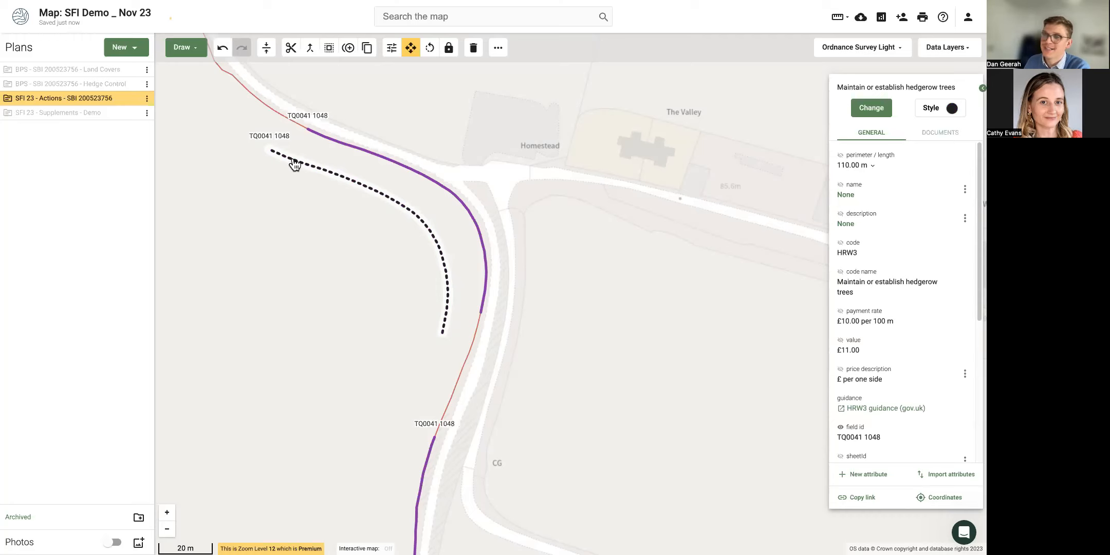
scroll(295, 163, "down", 1)
scroll(302, 229, "down", 3)
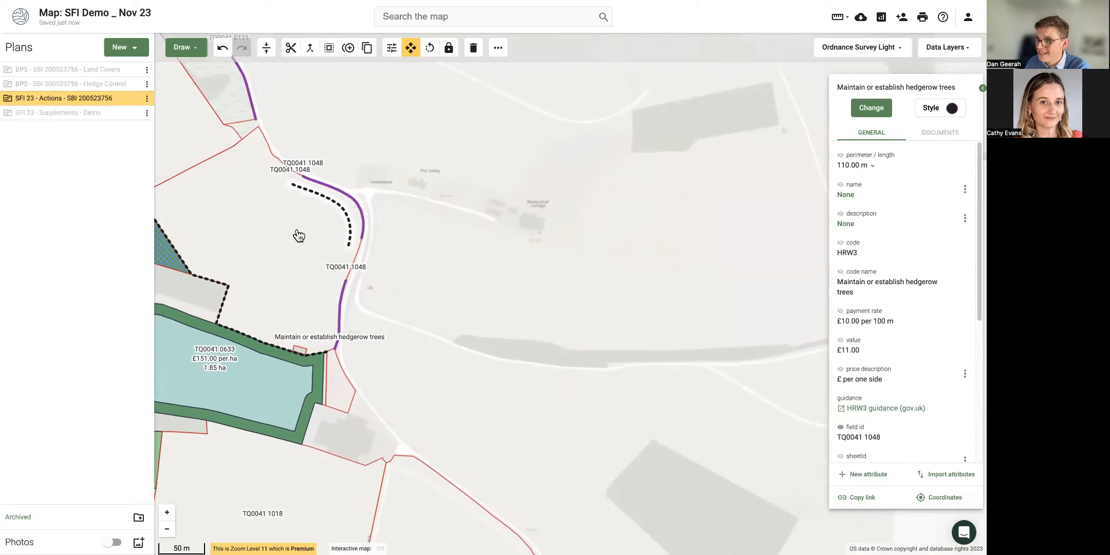
scroll(543, 250, "down", 3)
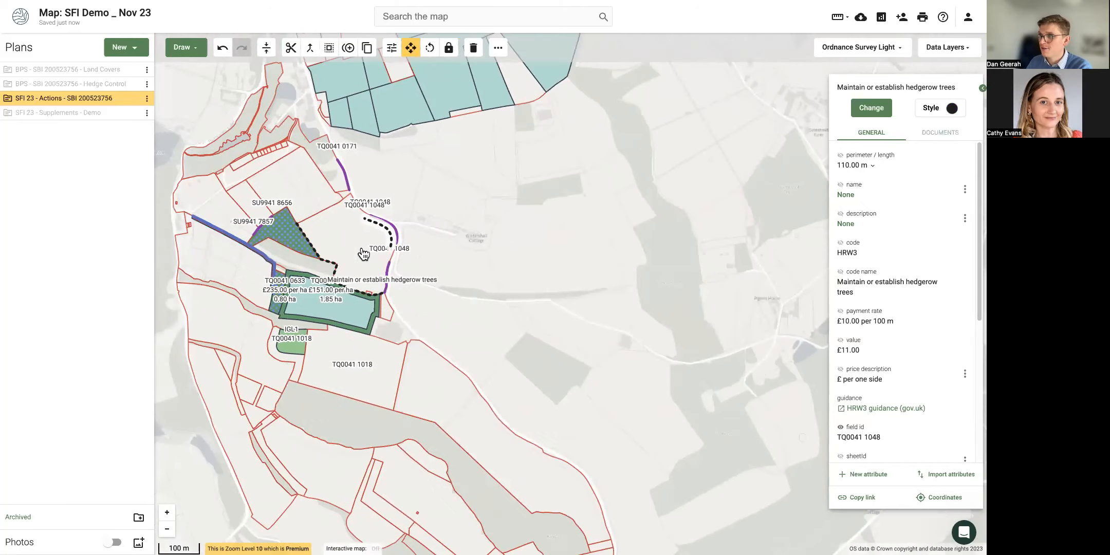
left_click(483, 267)
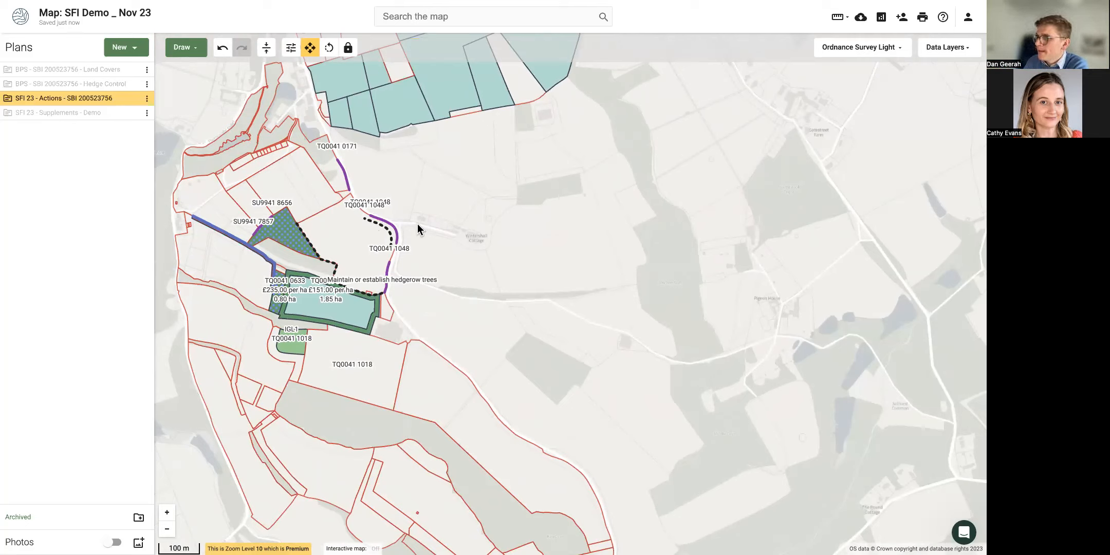
scroll(317, 216, "up", 1)
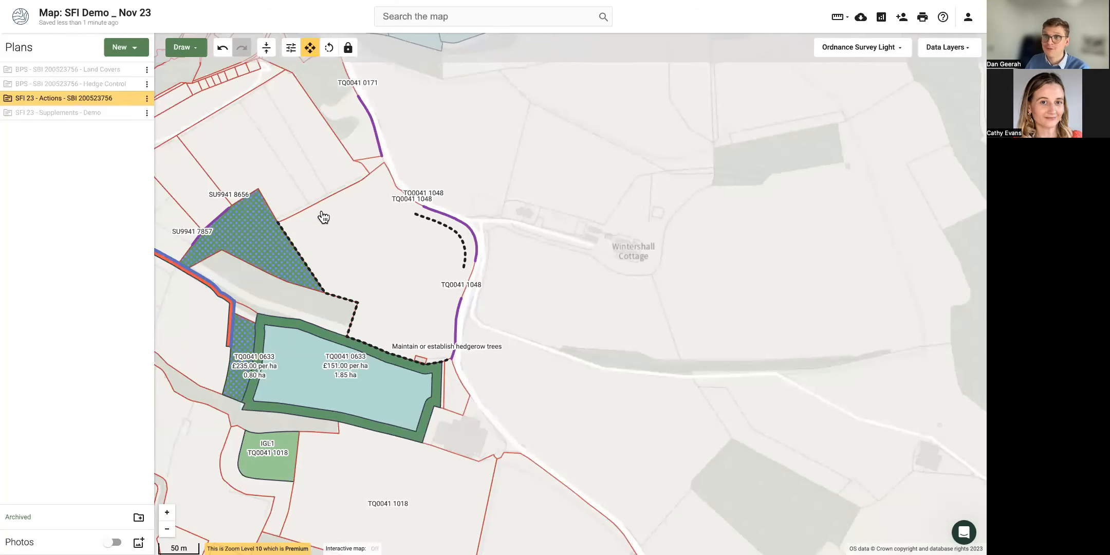
left_click(341, 222)
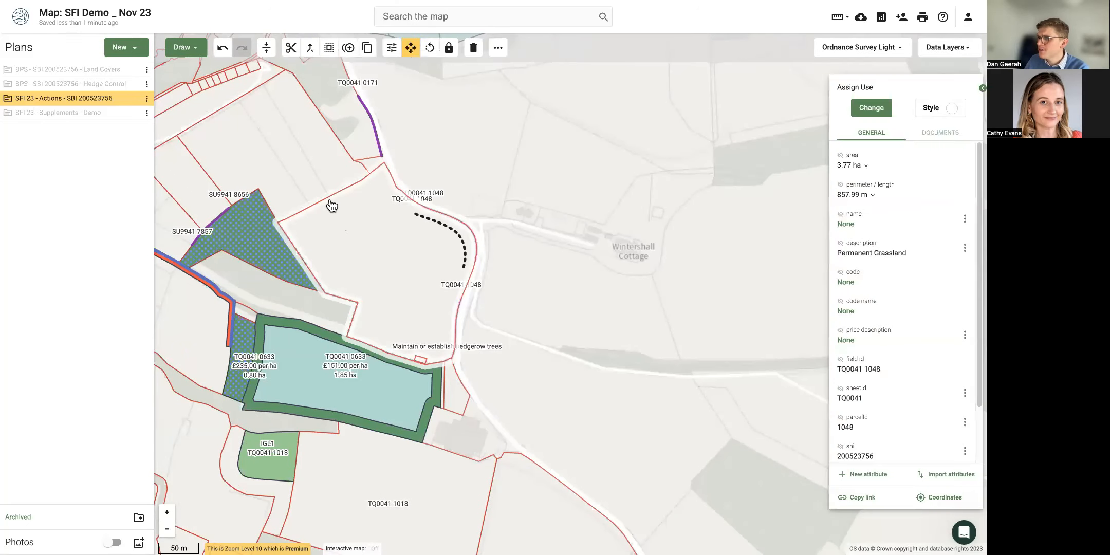
left_click(182, 47)
left_click(204, 180)
left_click(310, 226)
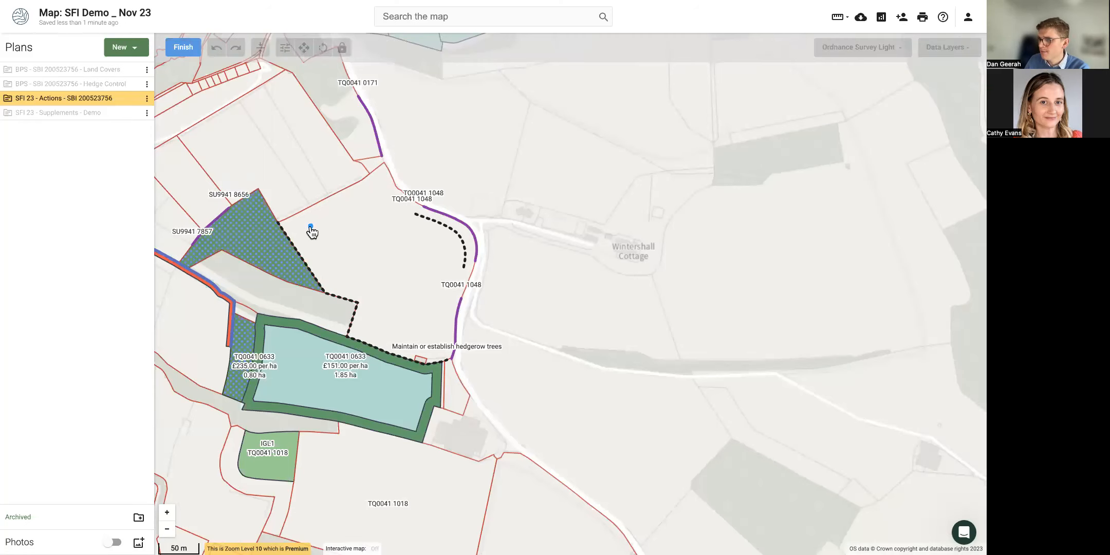
left_click(184, 49)
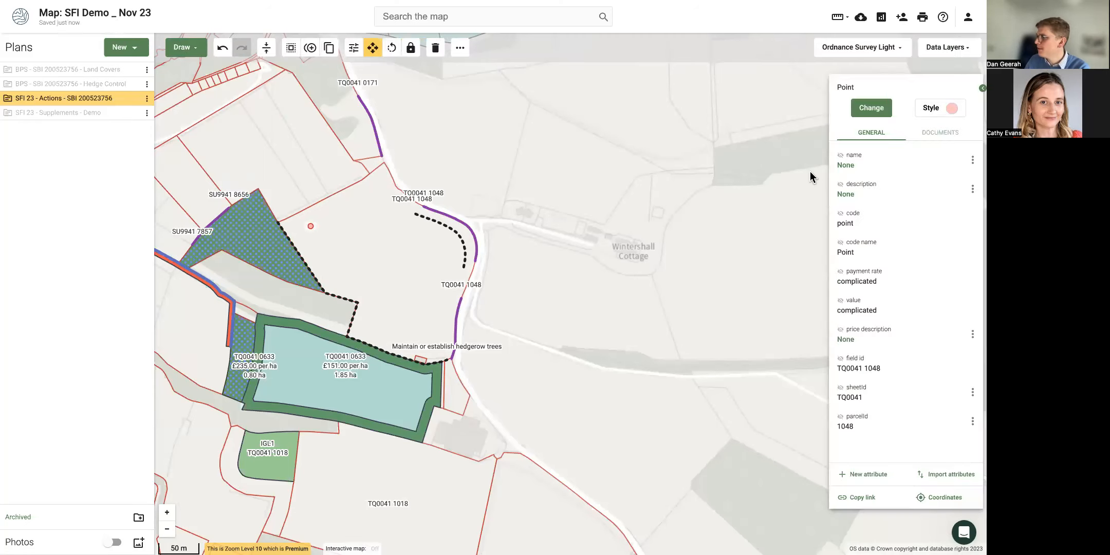
left_click(874, 109)
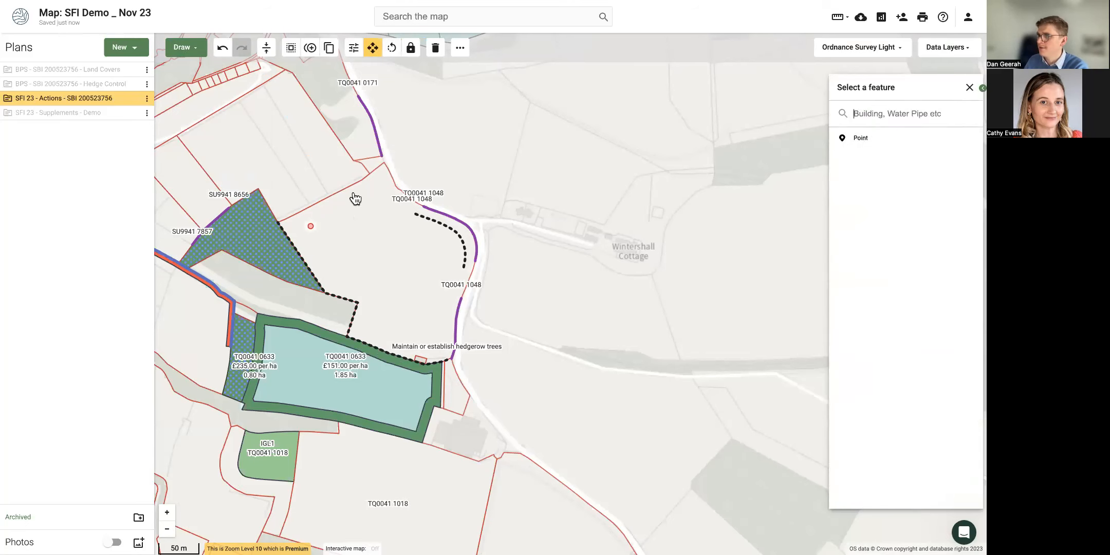
left_click(436, 46)
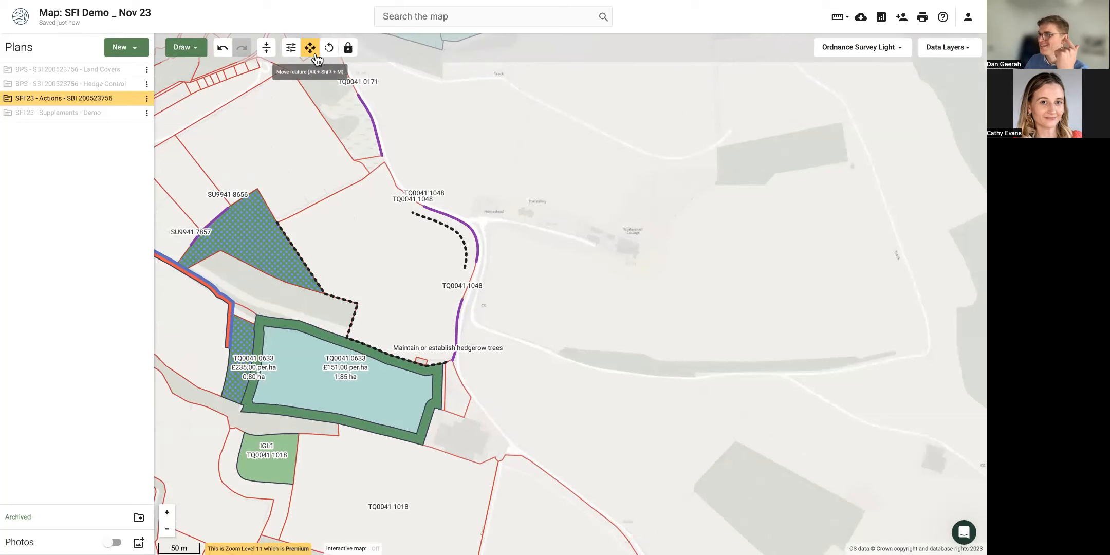
left_click(291, 47)
left_click_drag(441, 149, 500, 143)
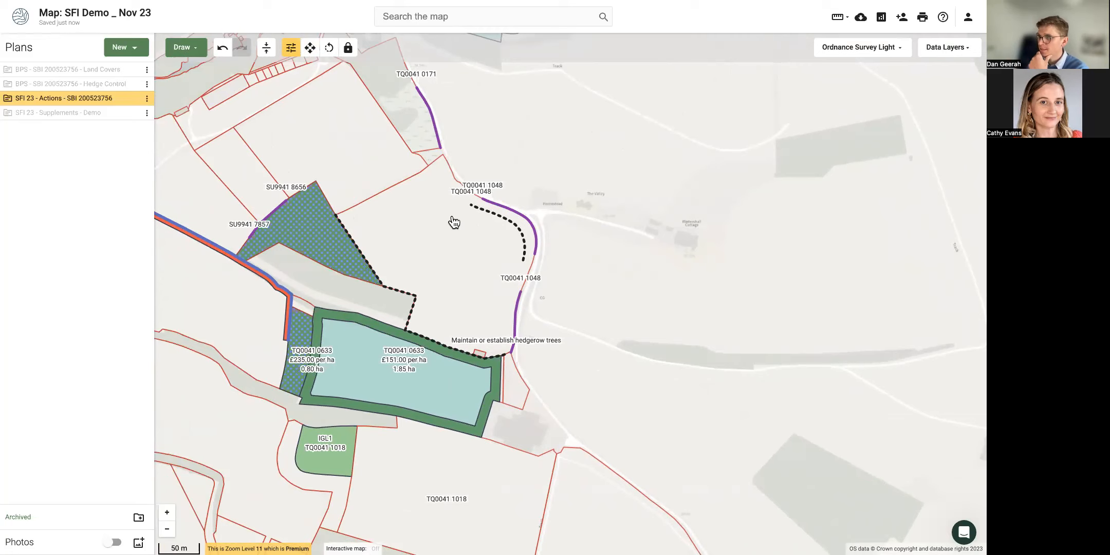
Select six parcels: 3.10, 4.02, 3.94, 3.46 and 8.57 ha, plus TQ0041 1018.
left_click_drag(454, 222, 592, 255)
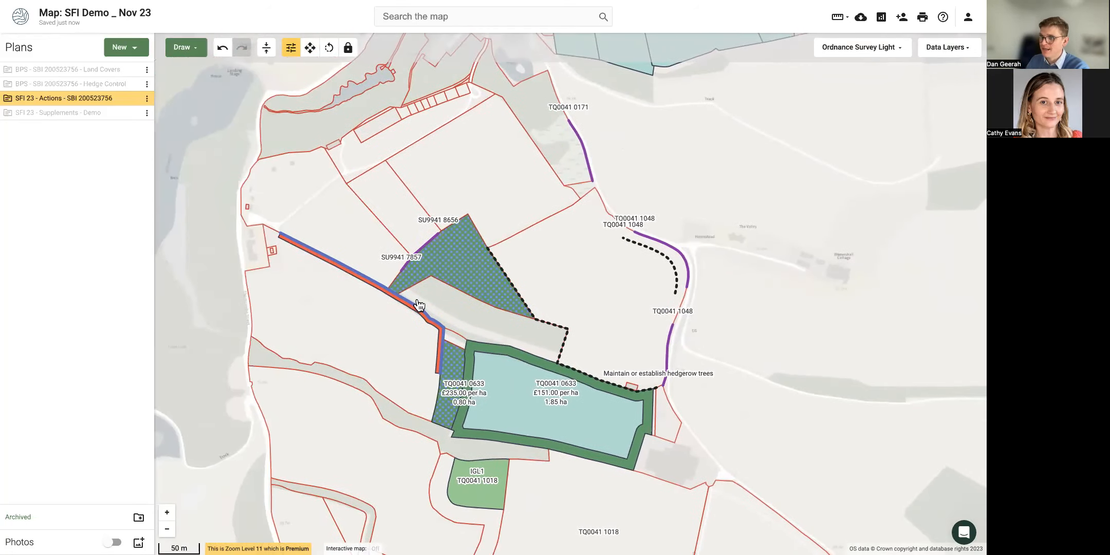
scroll(375, 306, "down", 2)
left_click(338, 315)
left_click(358, 430, "shift")
left_click_drag(389, 451, 340, 242)
left_click(362, 443, "shift")
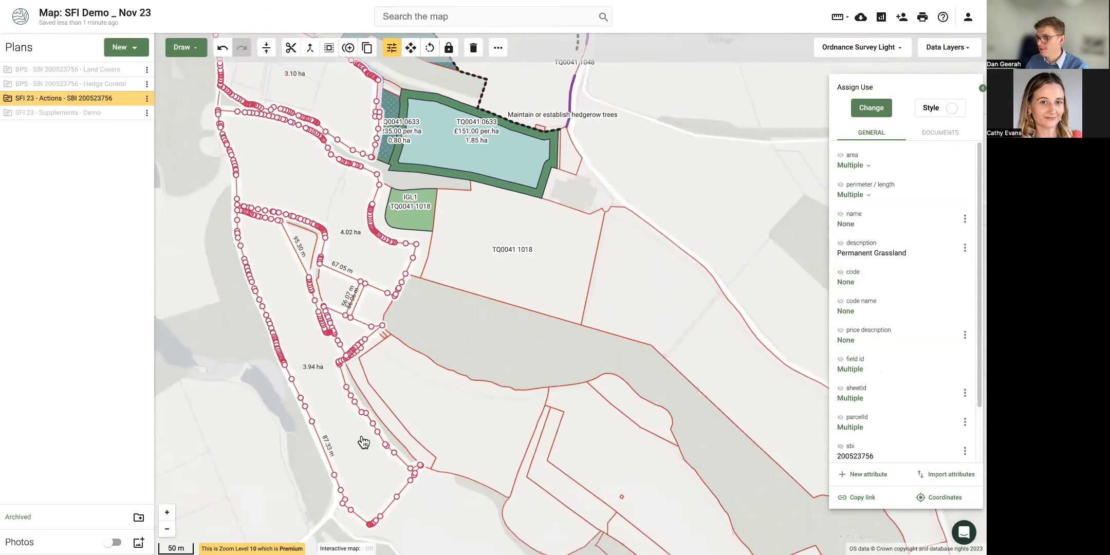
left_click(445, 408, "shift")
left_click(483, 281, "shift")
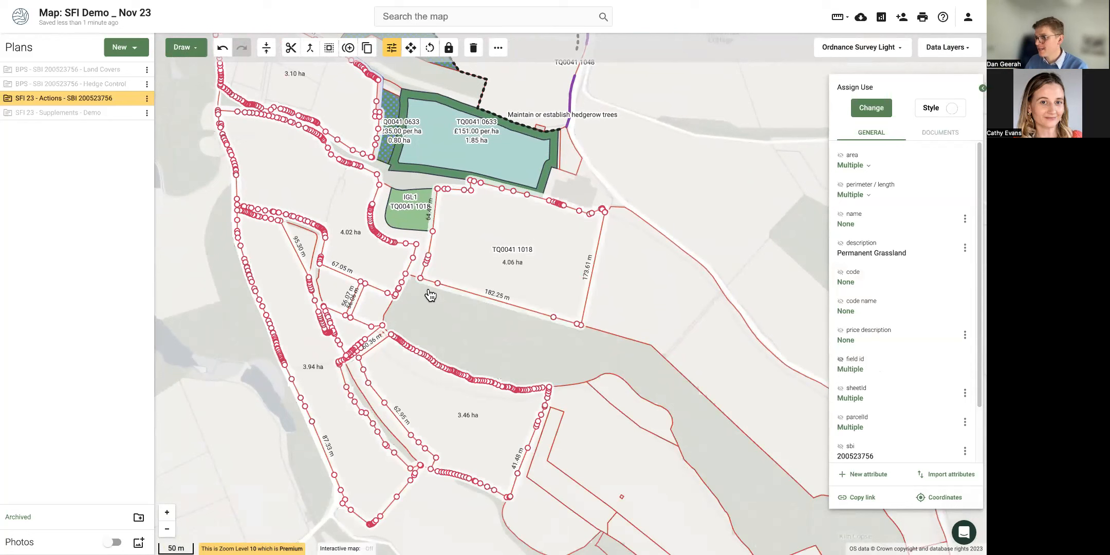
left_click(672, 295, "shift")
Assign AHL2 Winter bird food on arable and horticultural land to the selected parcels.
left_click(871, 108)
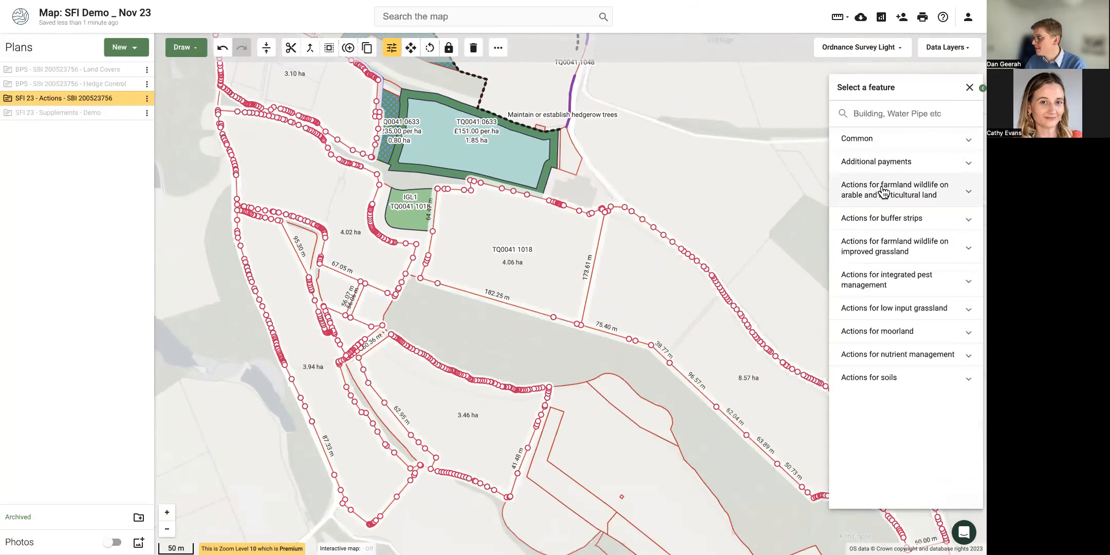
left_click(883, 190)
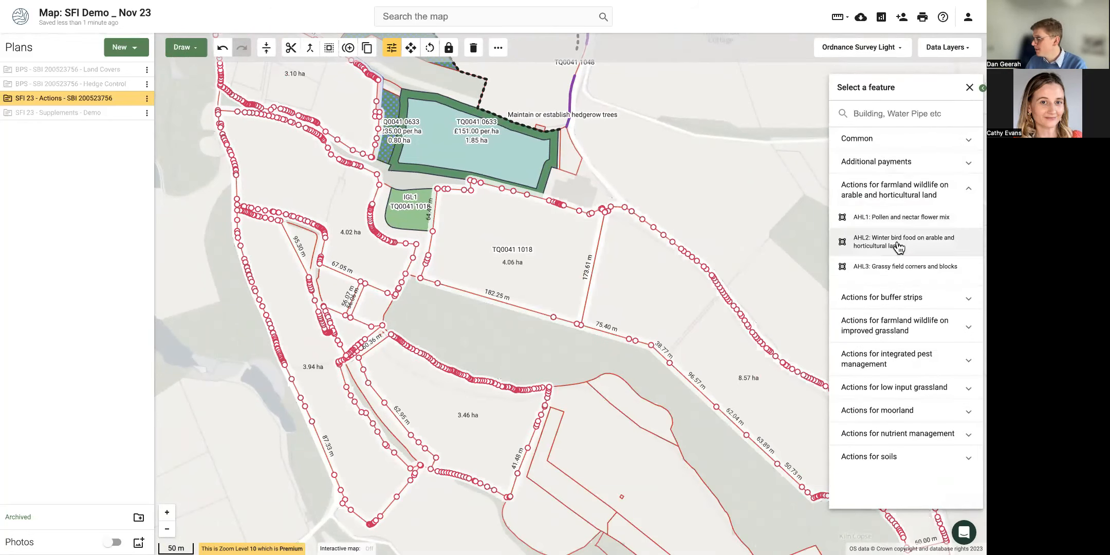
left_click(899, 246)
left_click(753, 208)
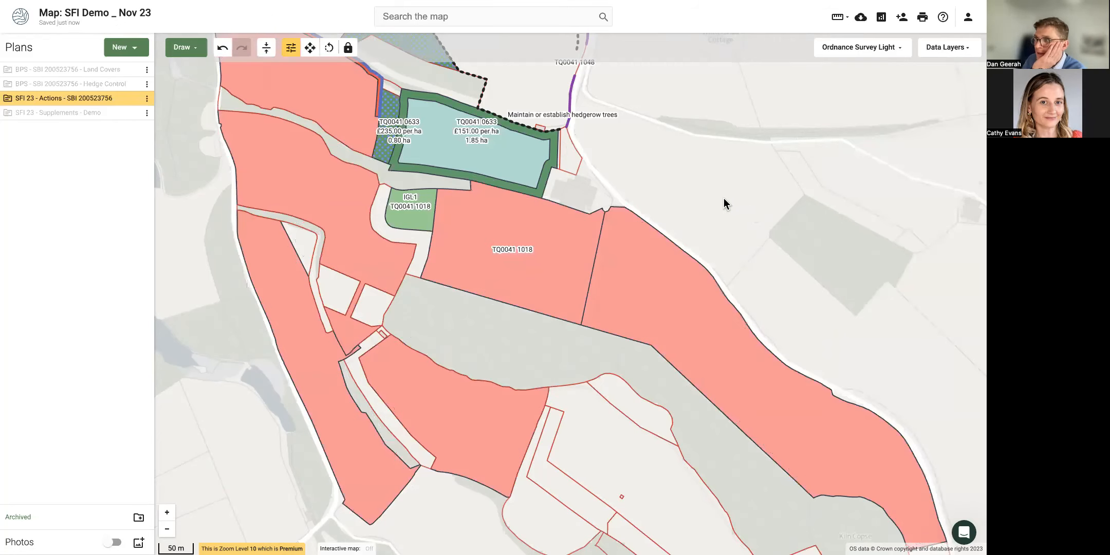
scroll(724, 198, "down", 2)
left_click_drag(732, 134, 587, 270)
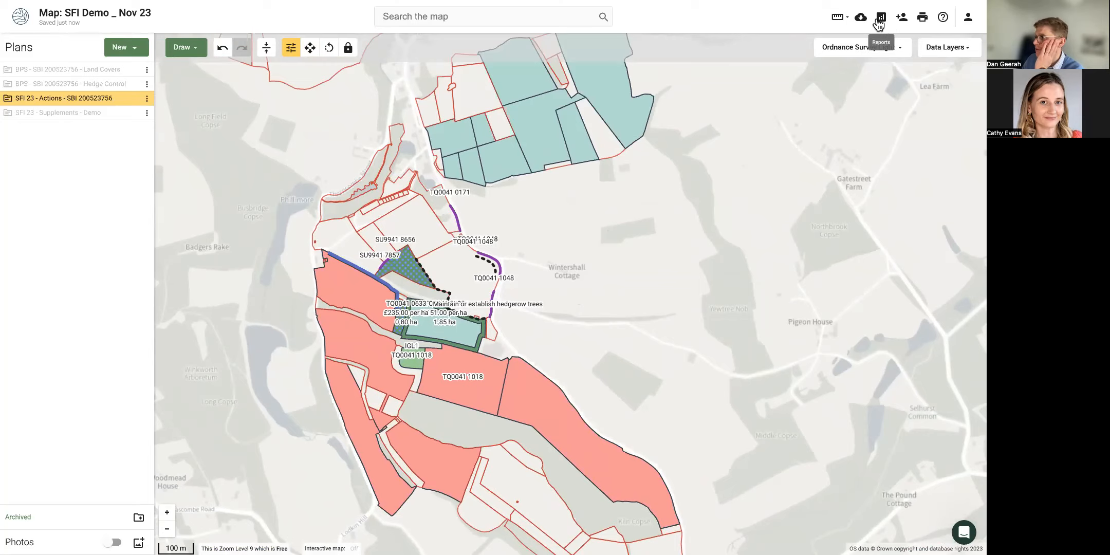
Add the SFI 23 - Actions plan to the report and expand its summary of 111 features.
left_click(880, 19)
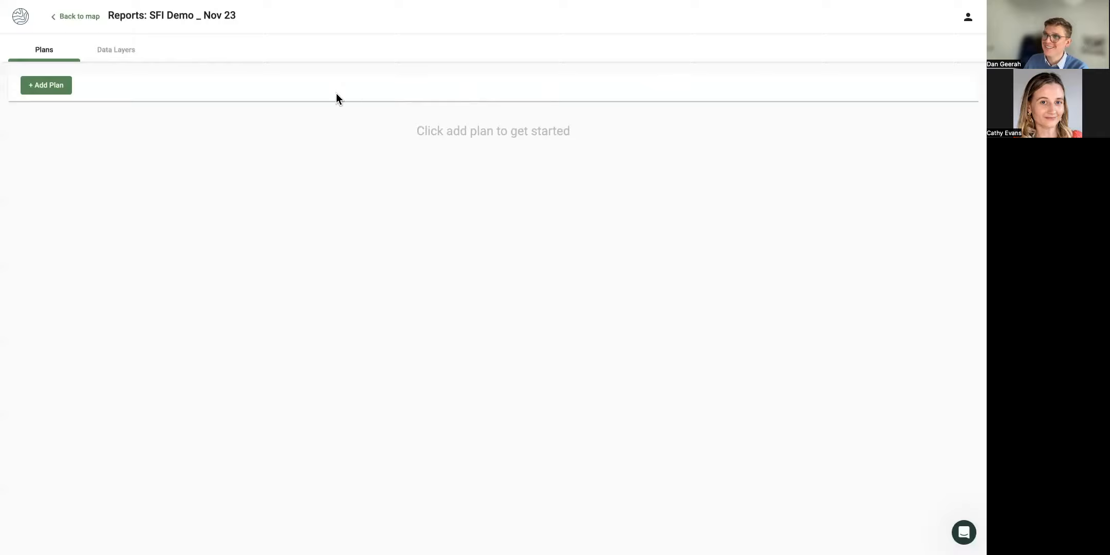
left_click(48, 91)
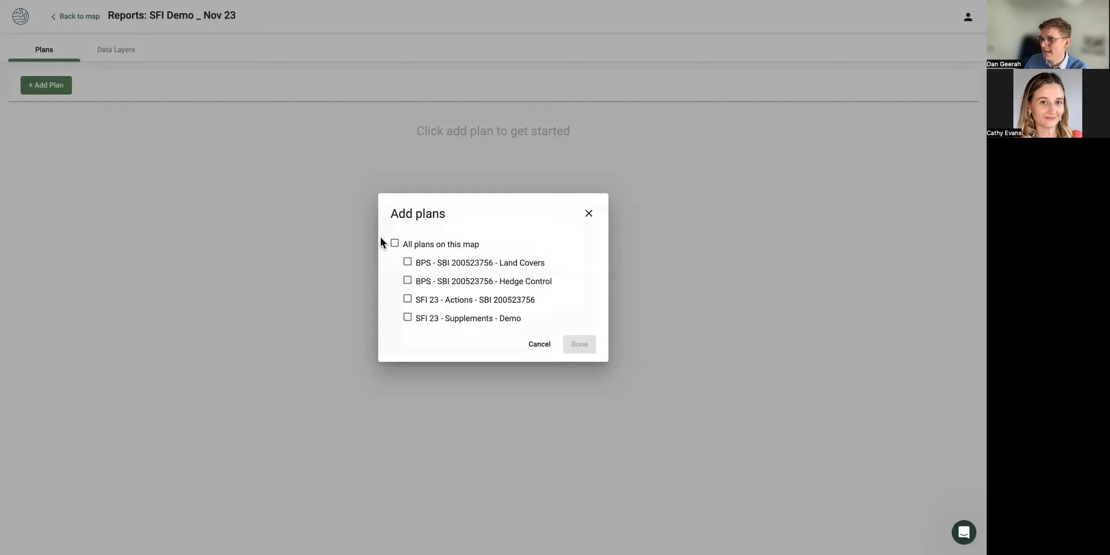
left_click(407, 298)
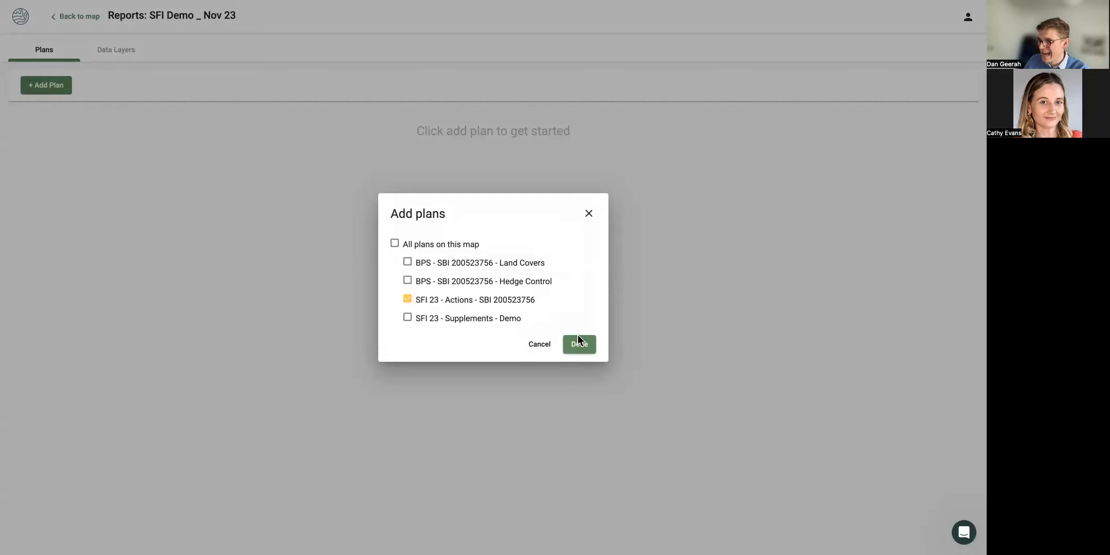
left_click(580, 344)
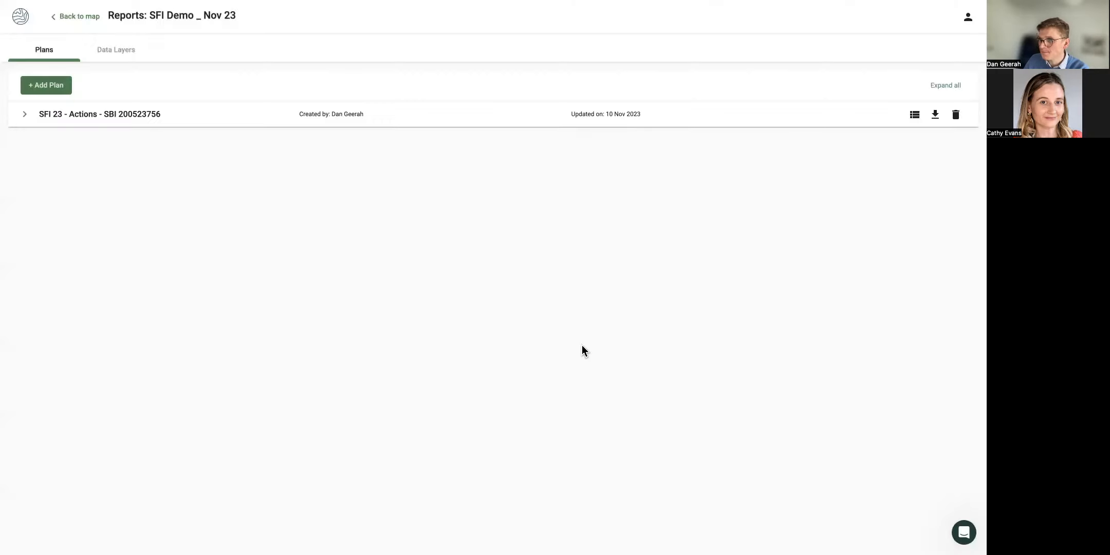
left_click(240, 125)
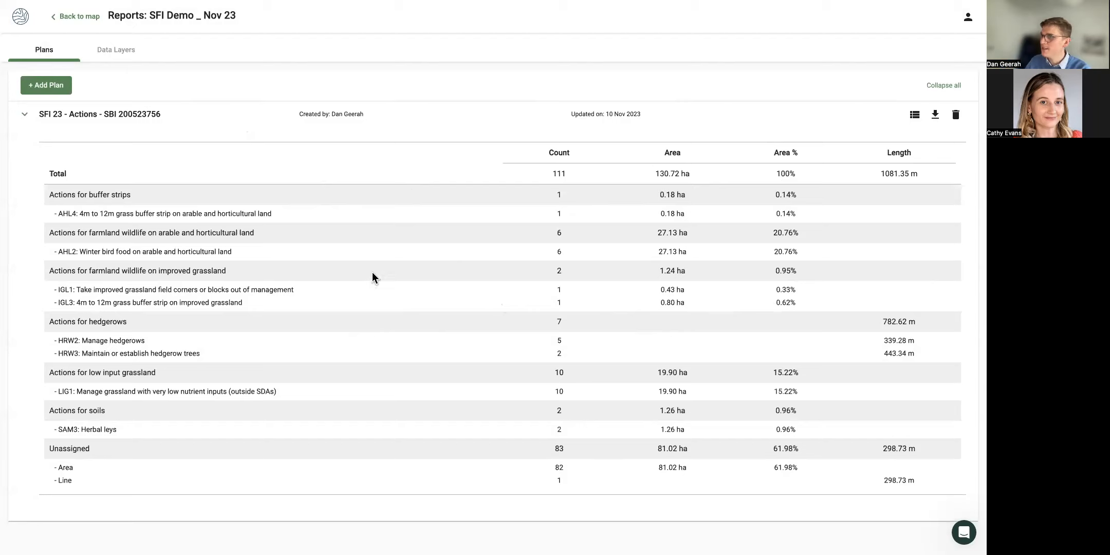
left_click(915, 117)
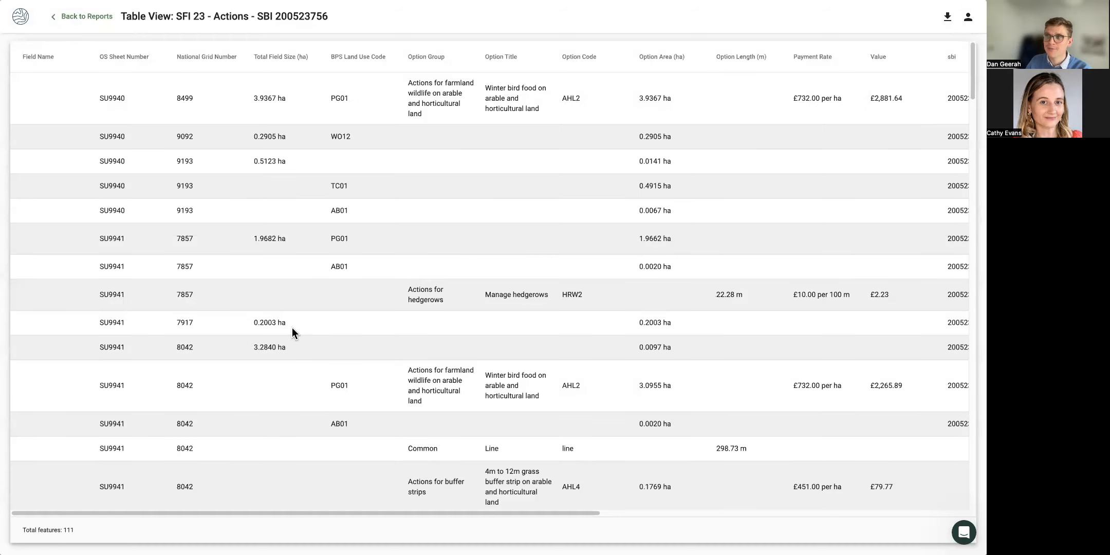
scroll(292, 327, "down", 5)
scroll(288, 317, "up", 4)
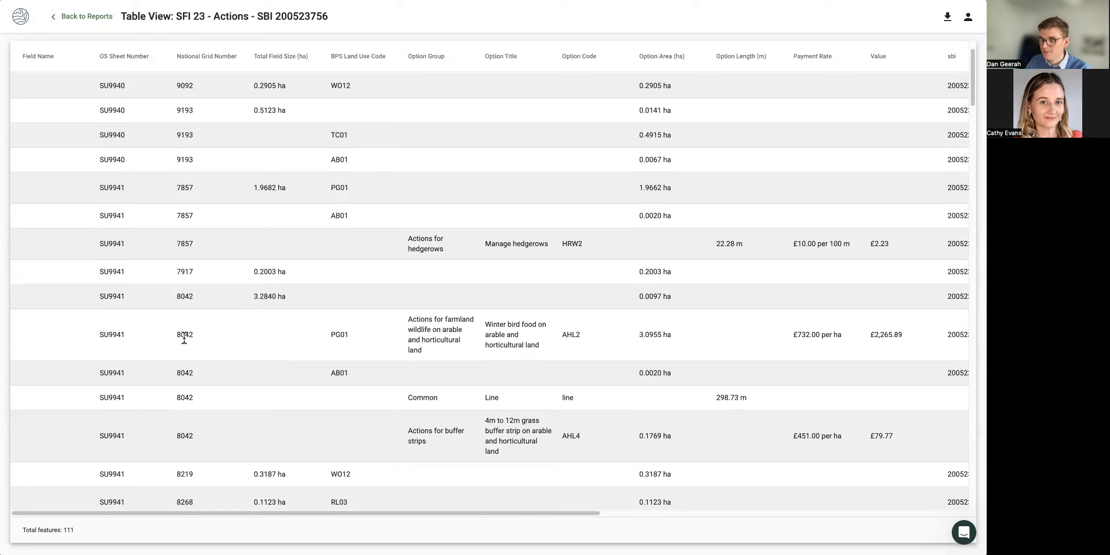
left_click_drag(177, 335, 192, 335)
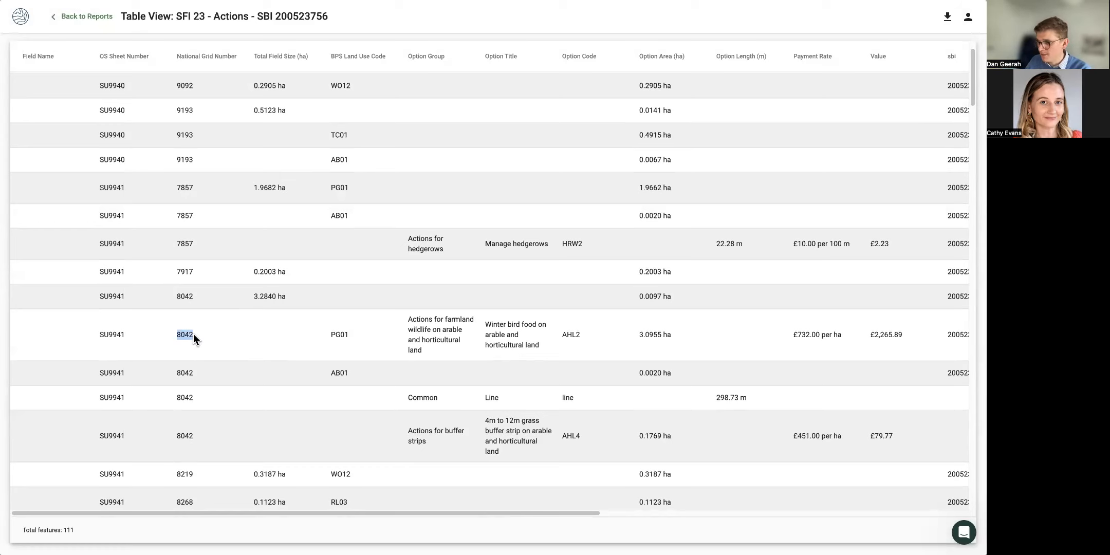
left_click_drag(404, 315, 760, 336)
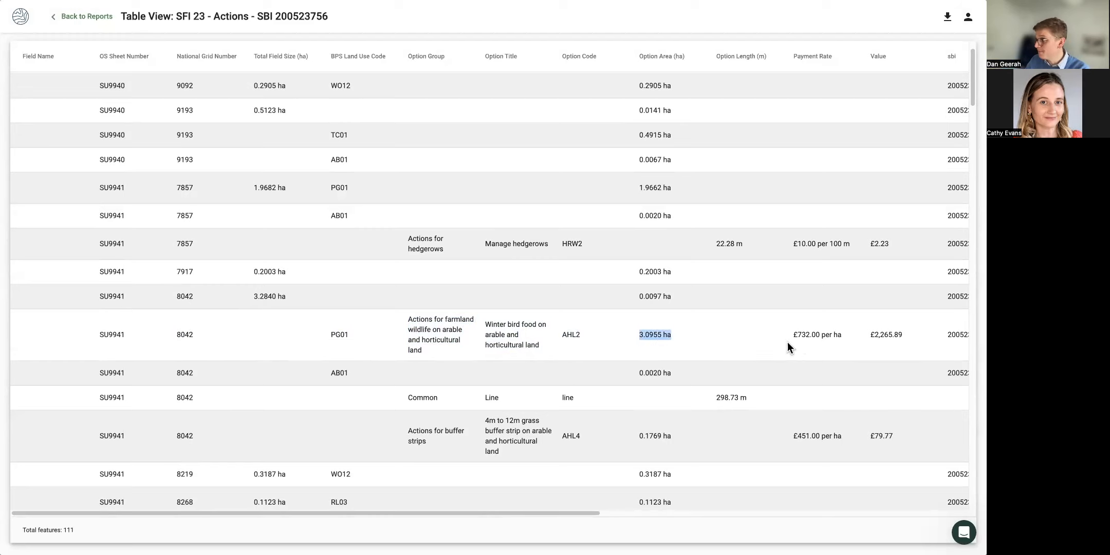
left_click_drag(899, 336, 857, 337)
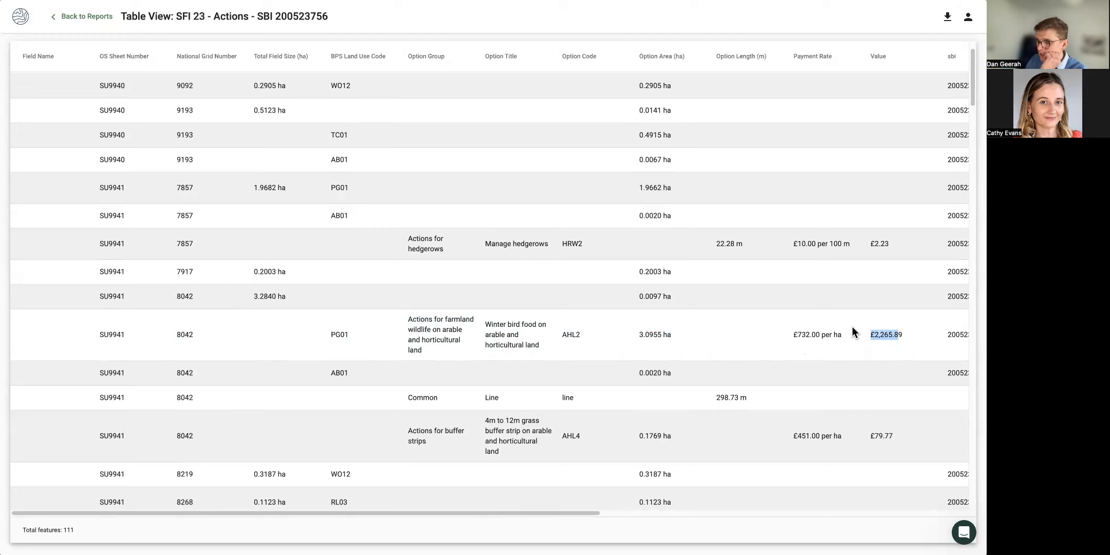
scroll(827, 209, "up", 2)
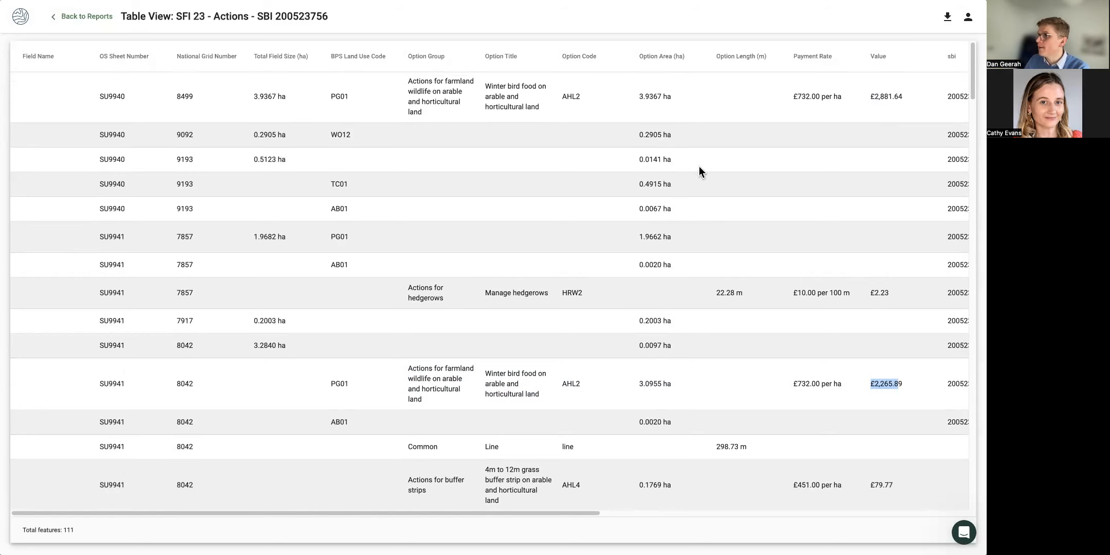
scroll(699, 166, "up", 1)
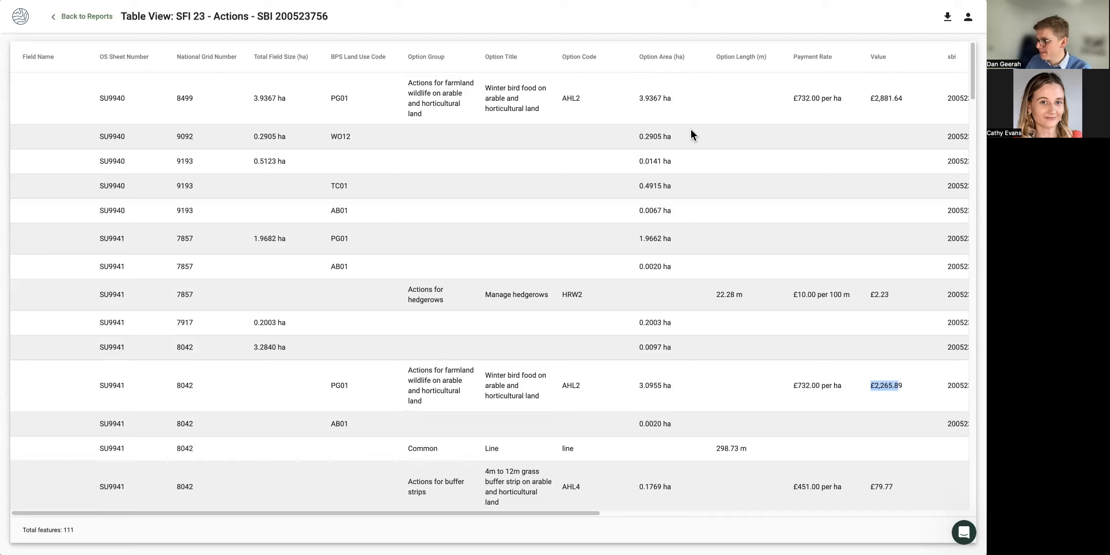
left_click(92, 20)
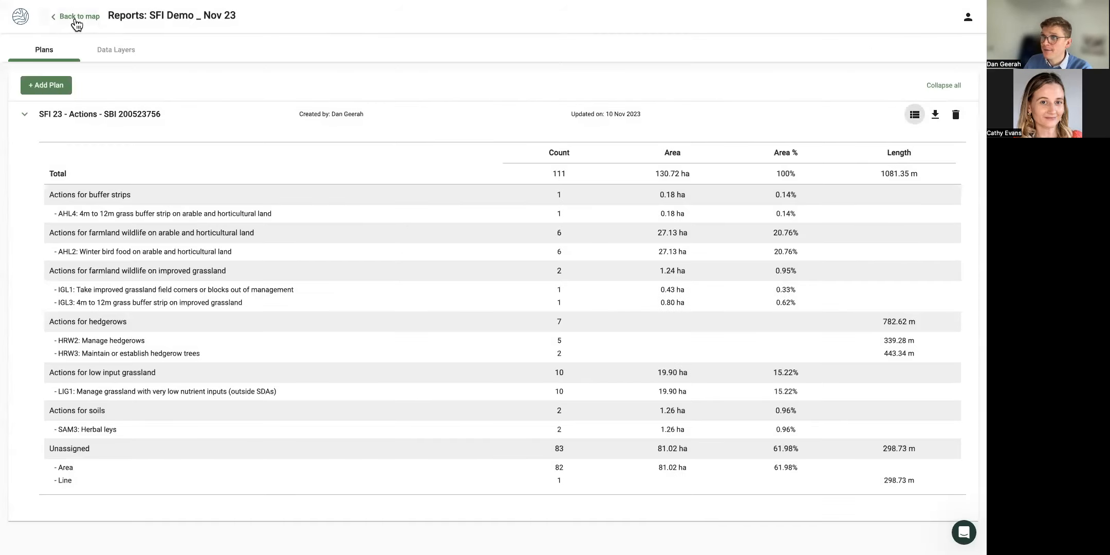
left_click(78, 16)
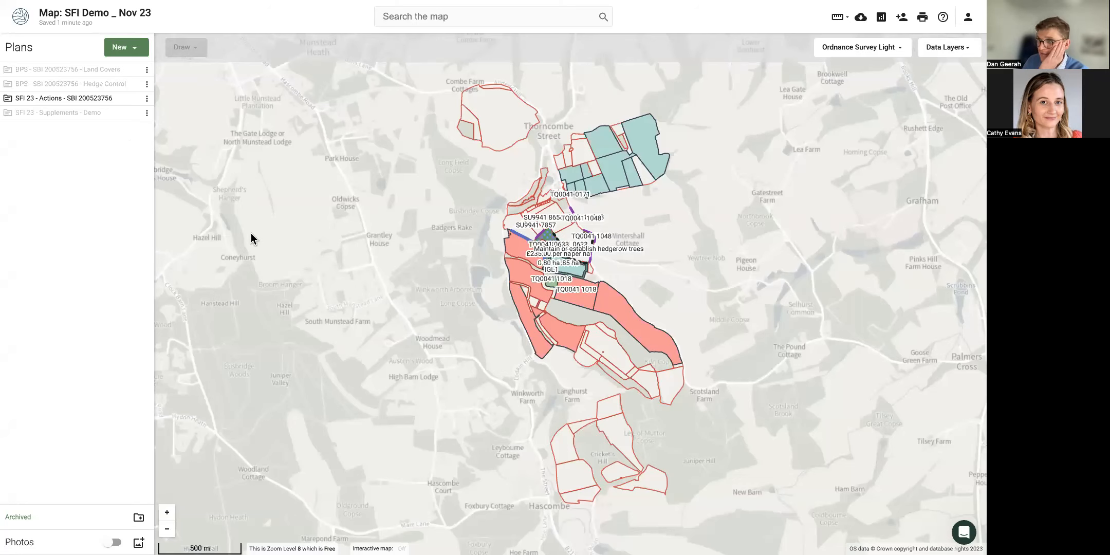
left_click_drag(435, 238, 370, 231)
mouse_move(54, 103)
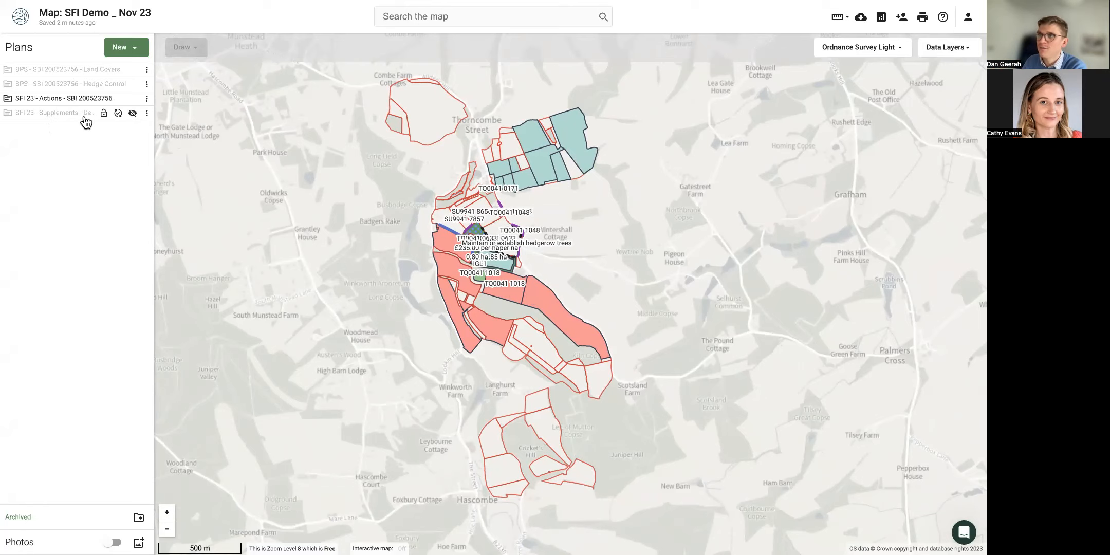
Drag the Actions plan below SFI 23 - Supplements, turn Supplements on, and refresh Actions' visibility.
scroll(464, 233, "up", 3)
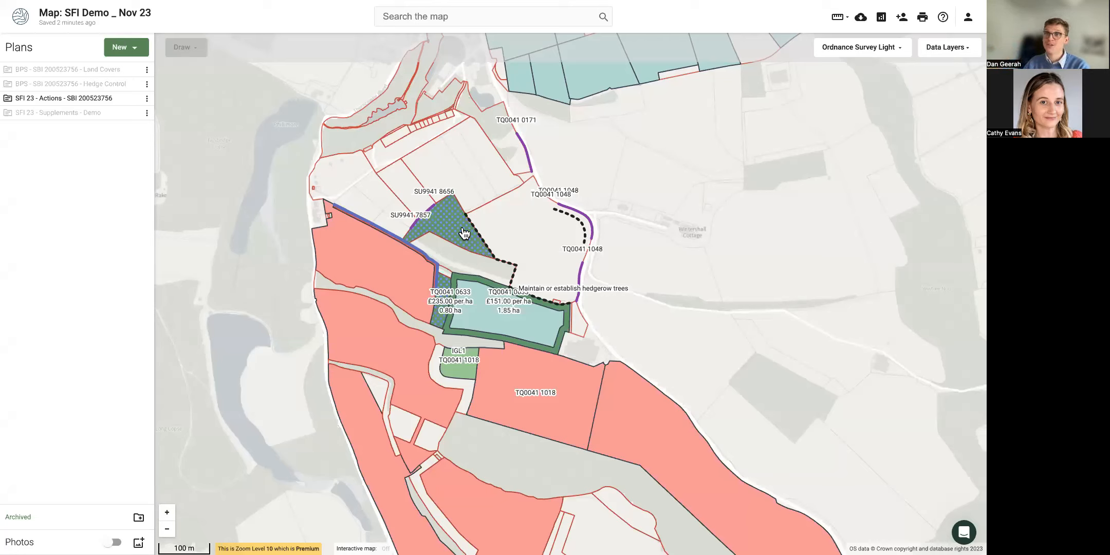
left_click_drag(77, 106, 71, 113)
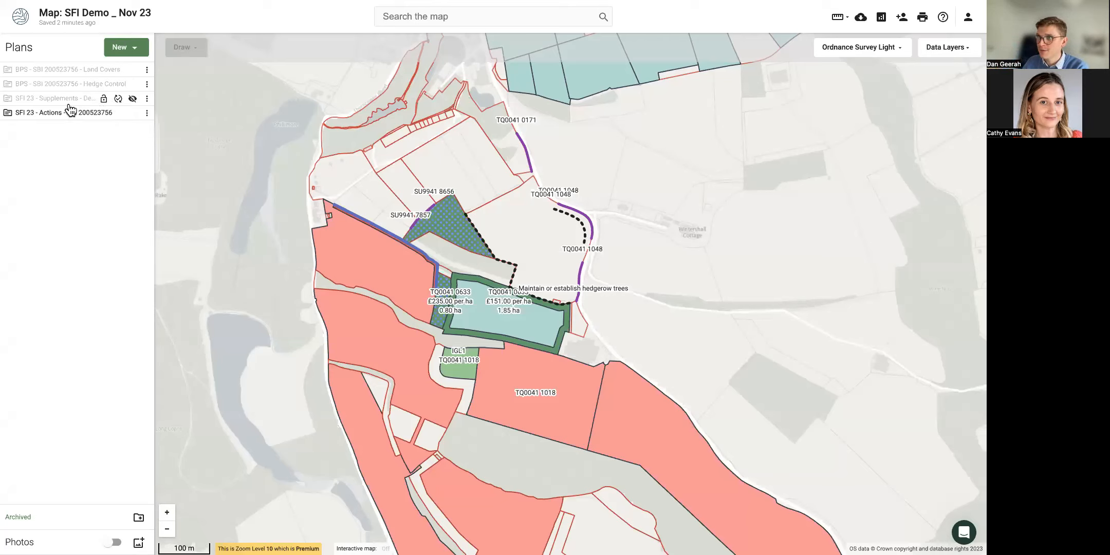
left_click(133, 99)
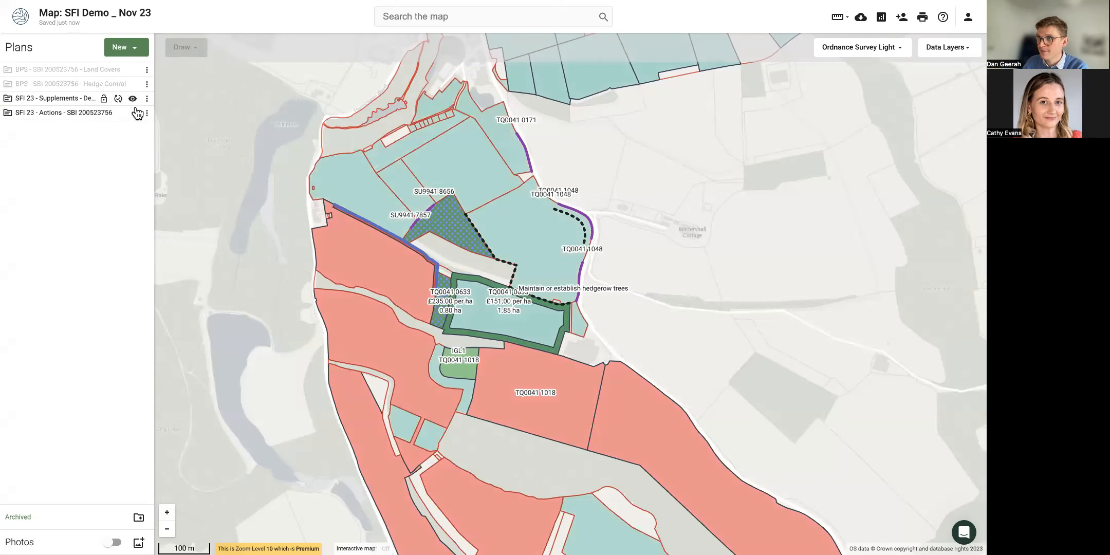
left_click(133, 113)
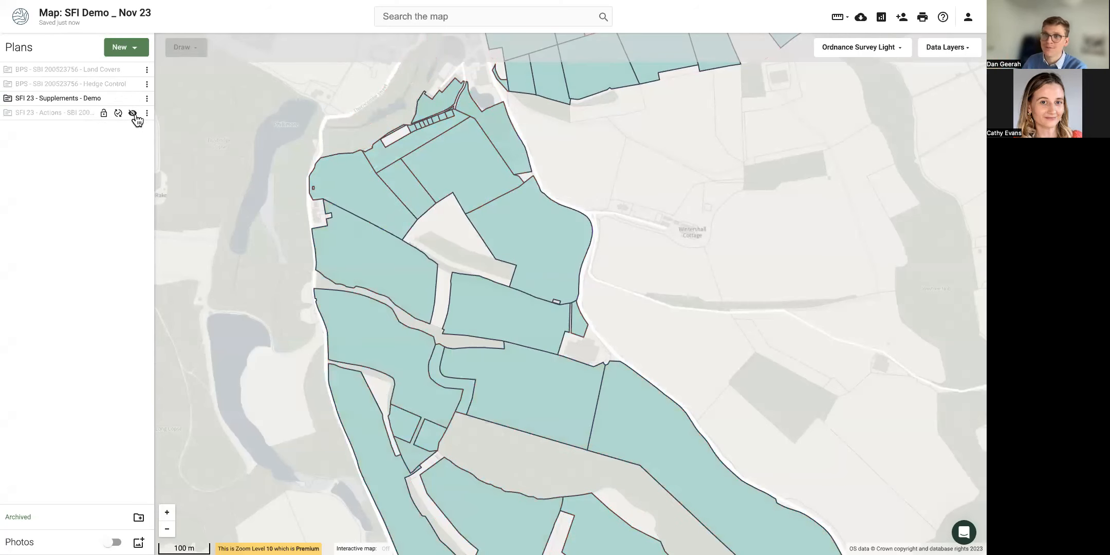
left_click(133, 113)
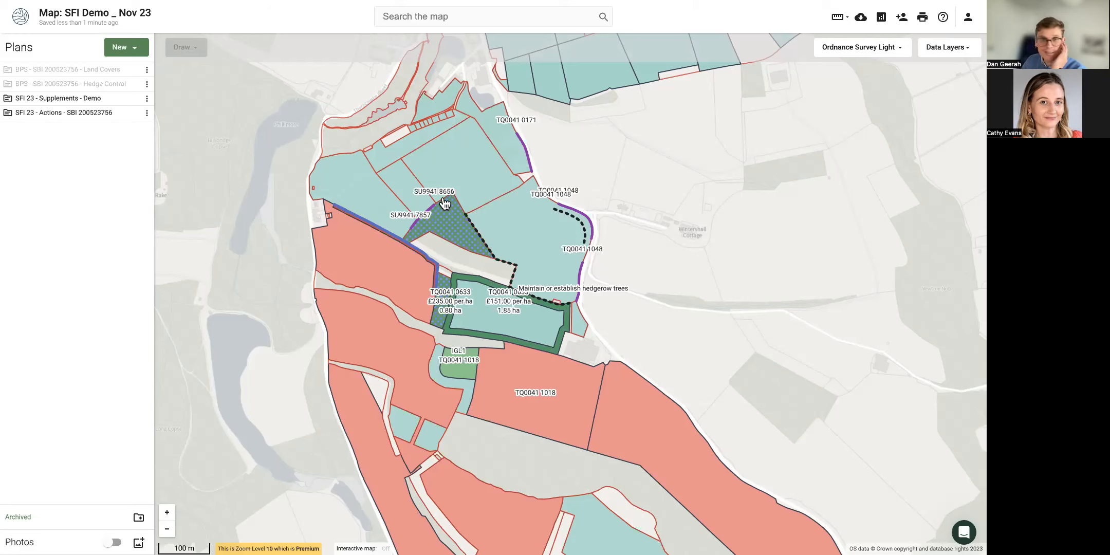
Select the 3.10 ha AHL2 field at £732.00 per ha, checking the measuring and export menus.
left_click(359, 270)
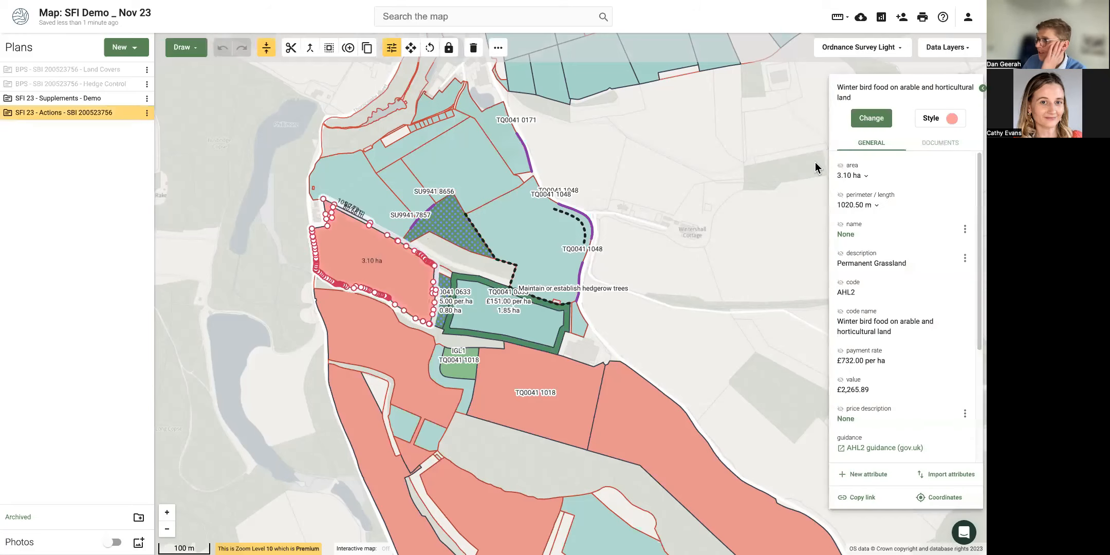
left_click(839, 18)
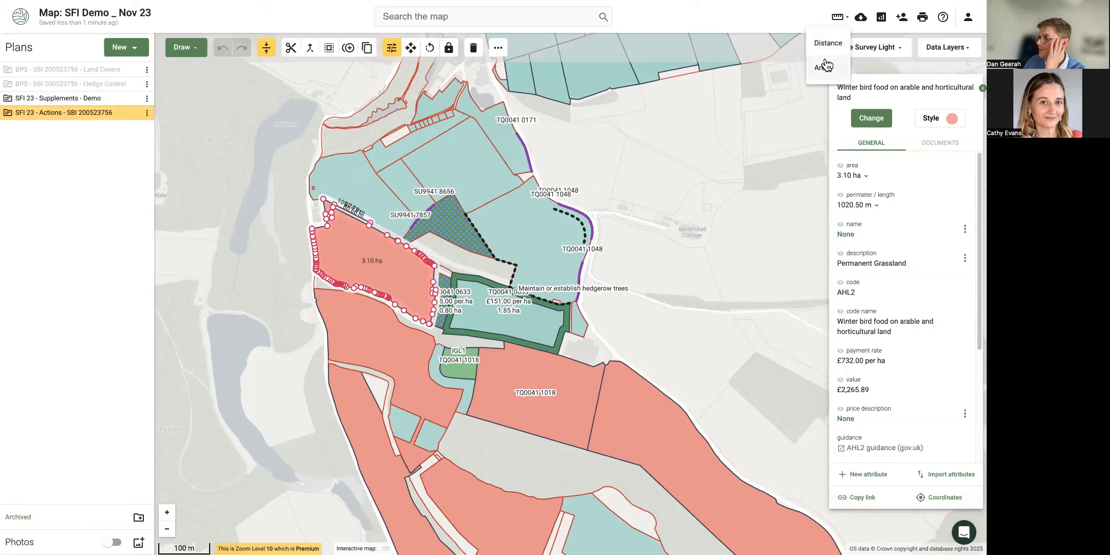
left_click(741, 135)
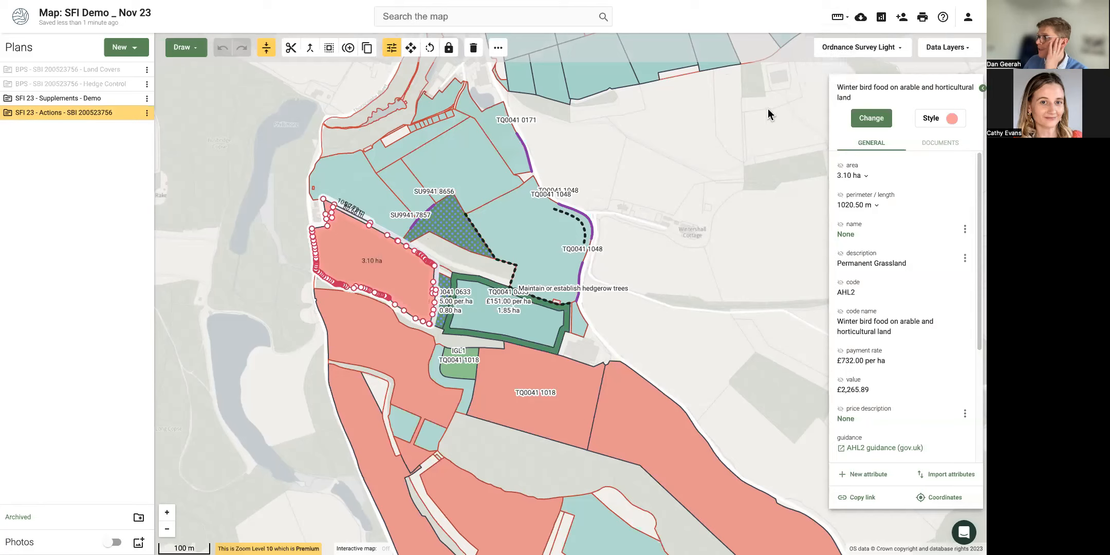
left_click(861, 21)
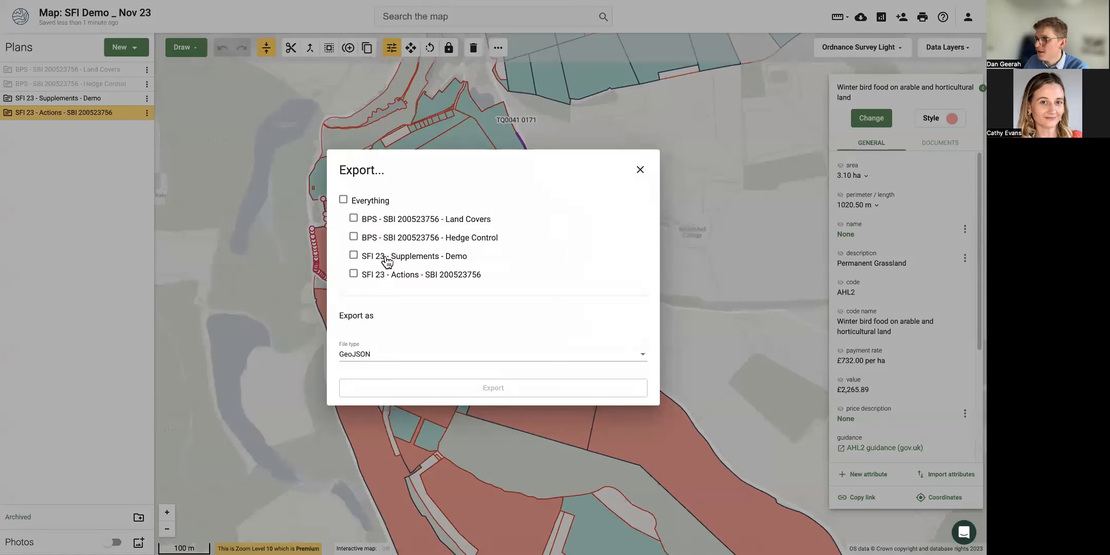
left_click(641, 171)
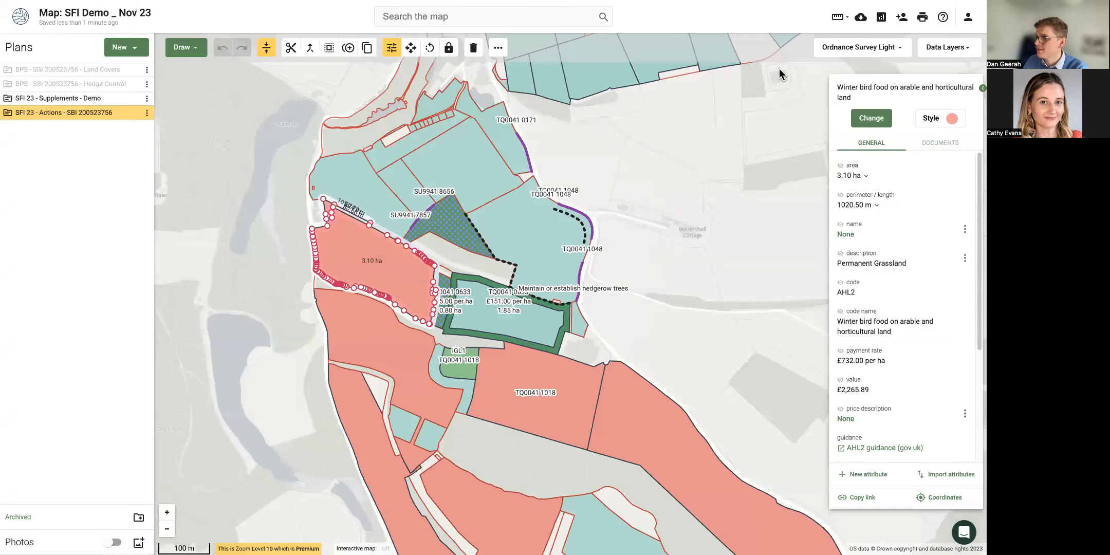
Add a collaborator by their e-mail address with Editor permission to the map.
left_click(902, 18)
left_click(357, 324)
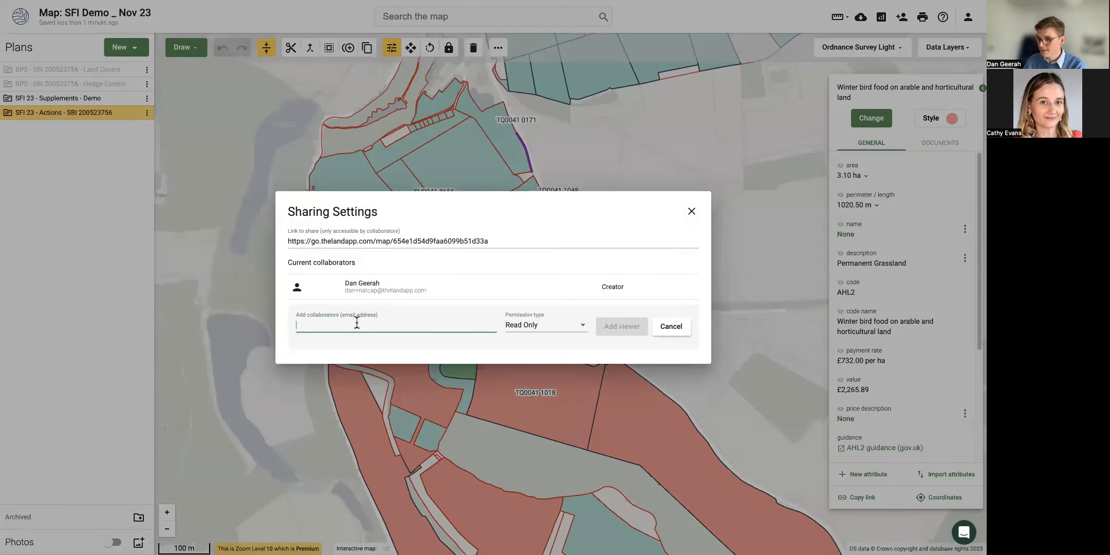
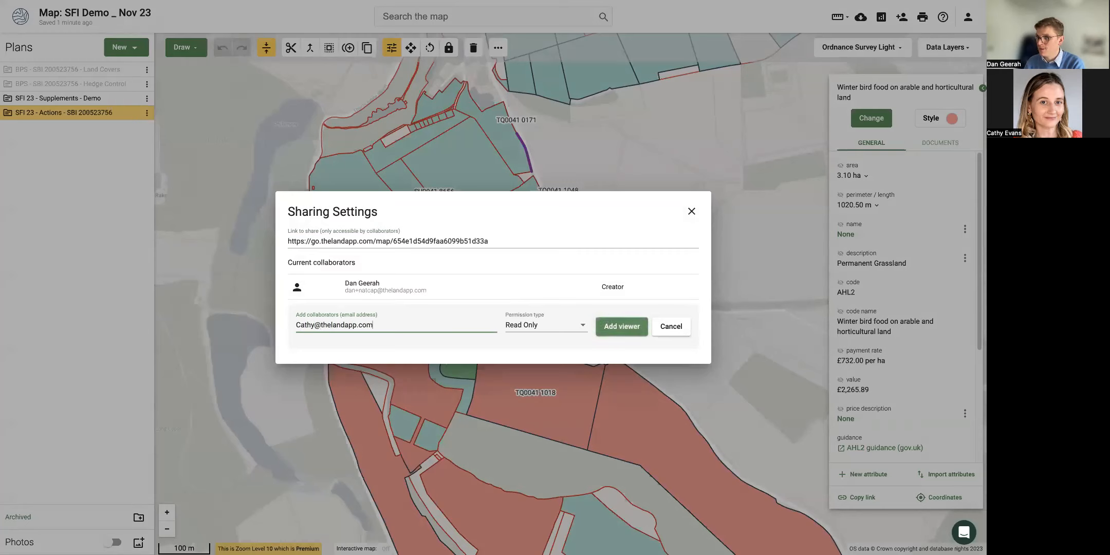
left_click(530, 324)
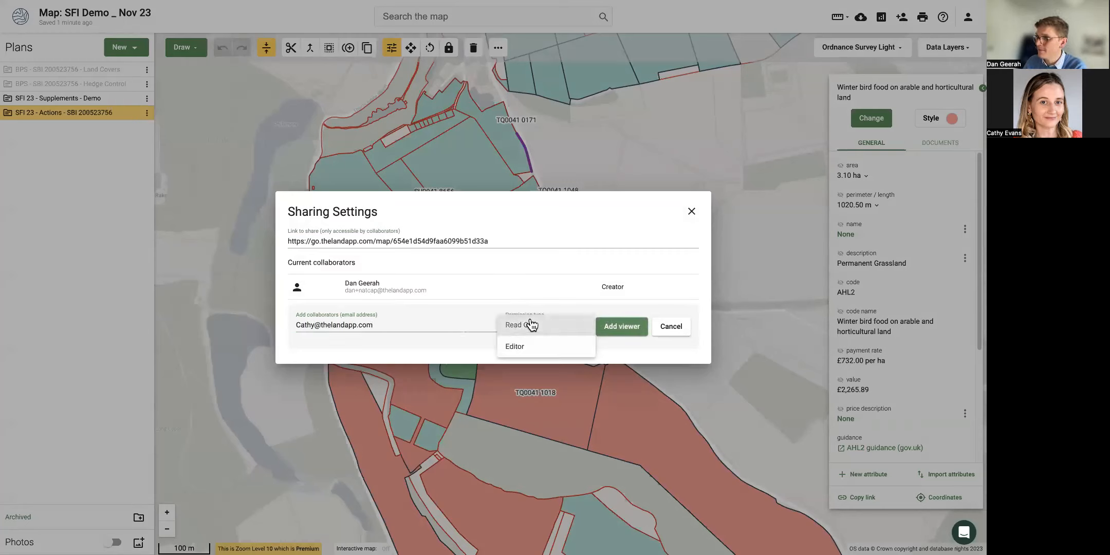
left_click(545, 348)
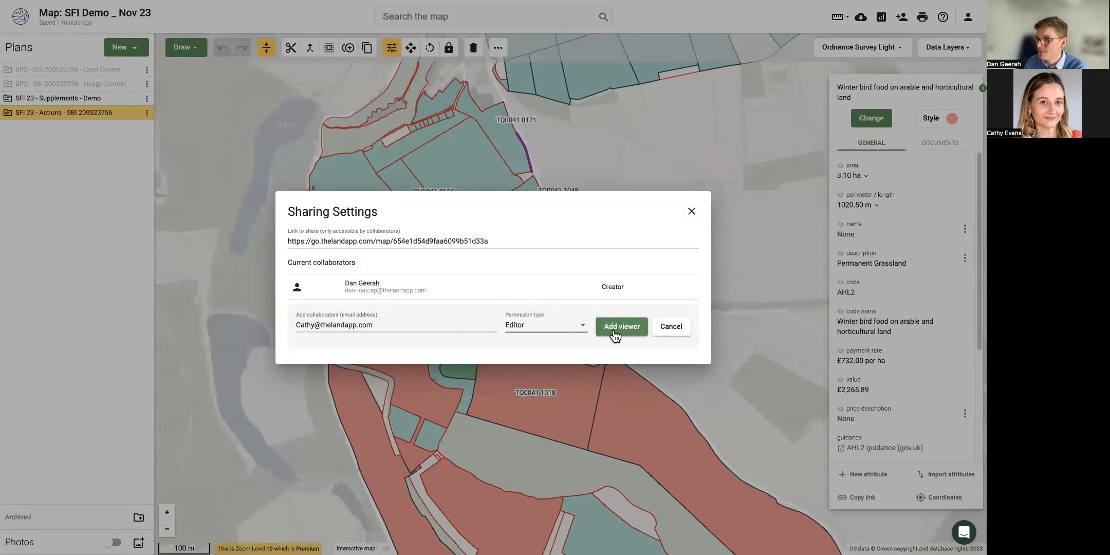
left_click(614, 330)
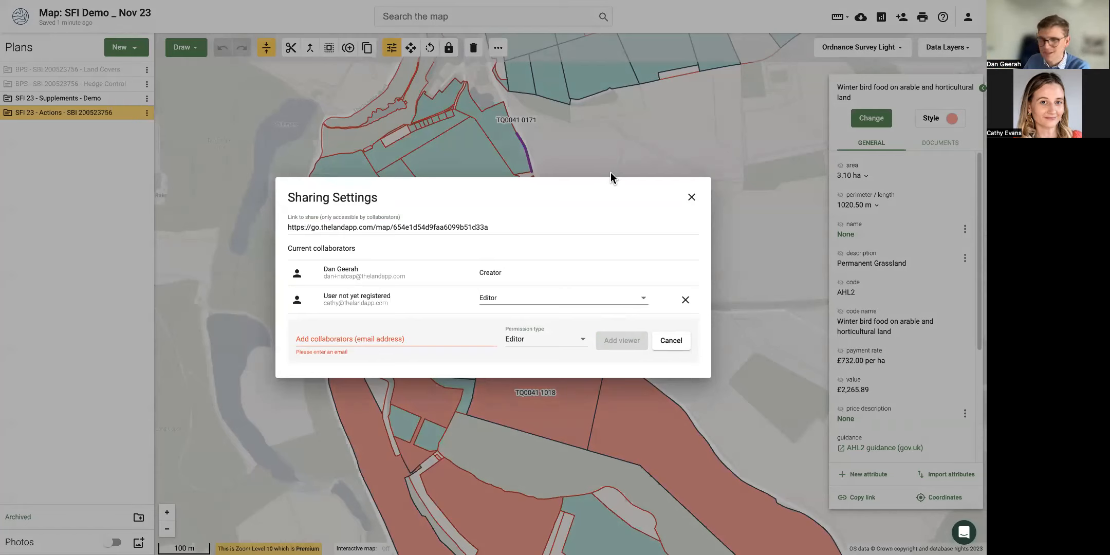
left_click(691, 199)
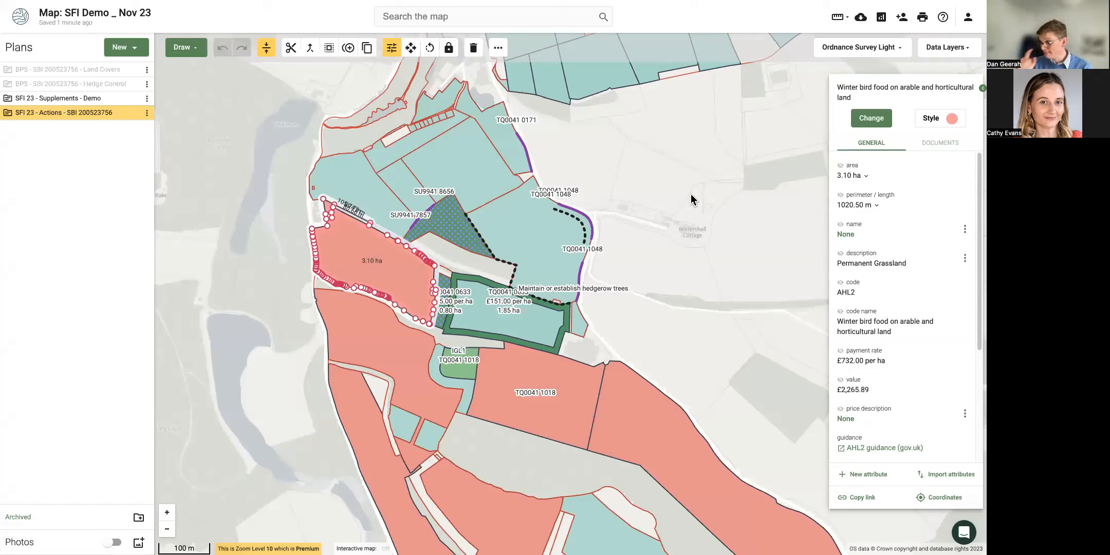
Browse the Data Layers categories, then deselect the field to close its details panel.
left_click(948, 49)
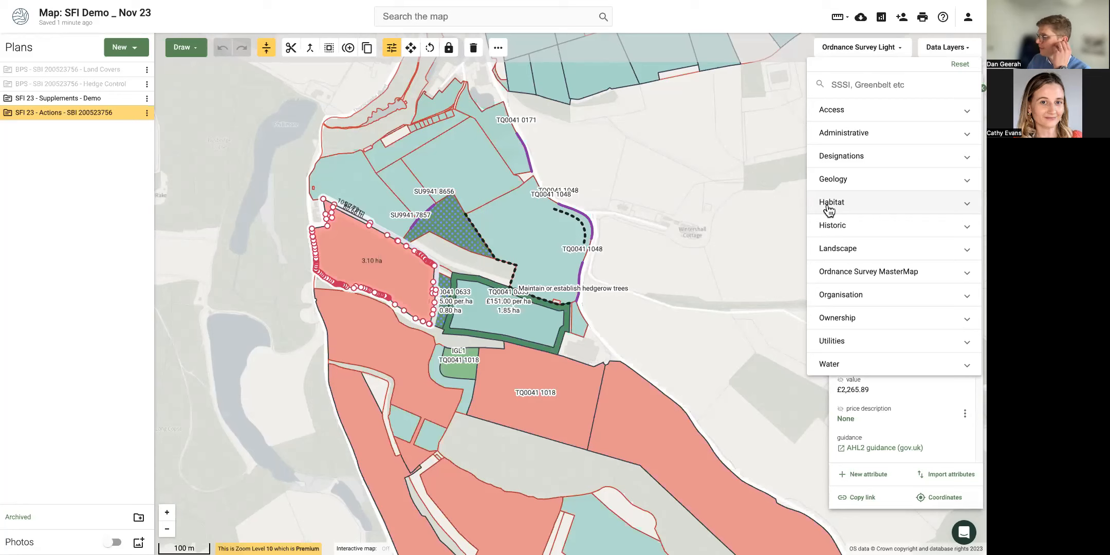
left_click(732, 223)
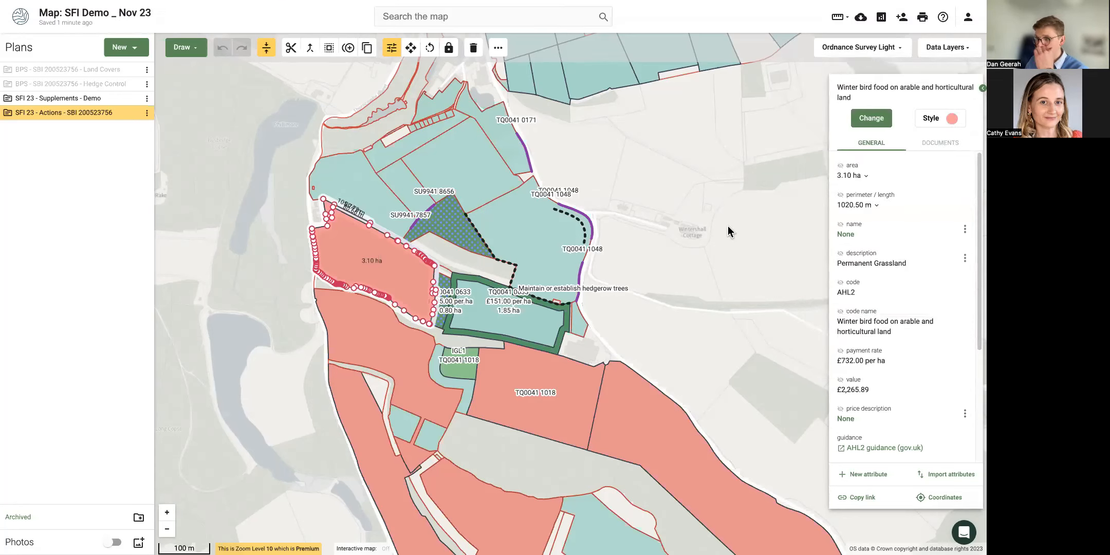
left_click(252, 316)
Zoom out to centre the whole farm, then return to the presentation's Mobile App slide.
scroll(238, 317, "down", 2)
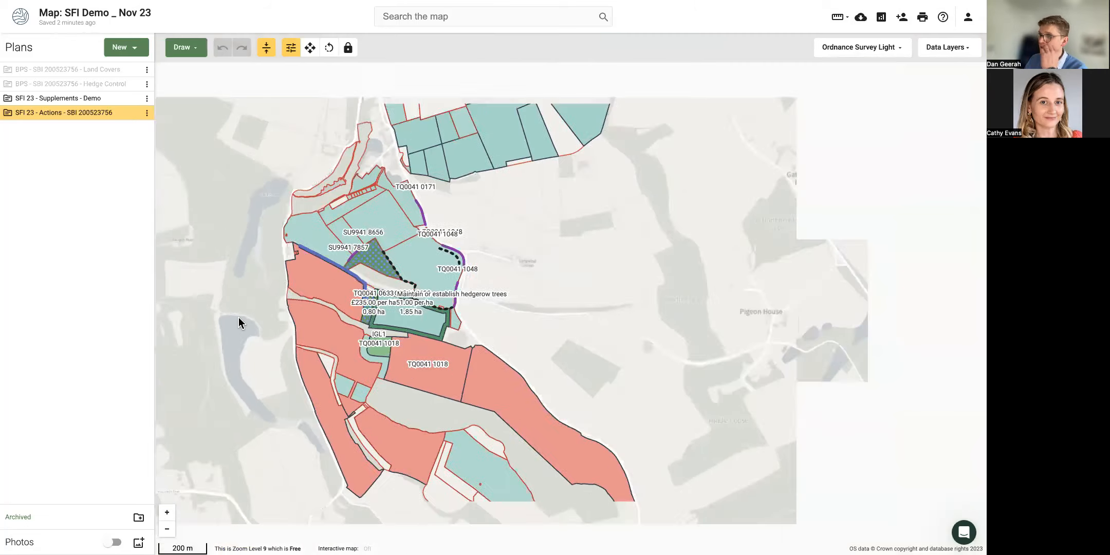
left_click_drag(246, 287, 361, 249)
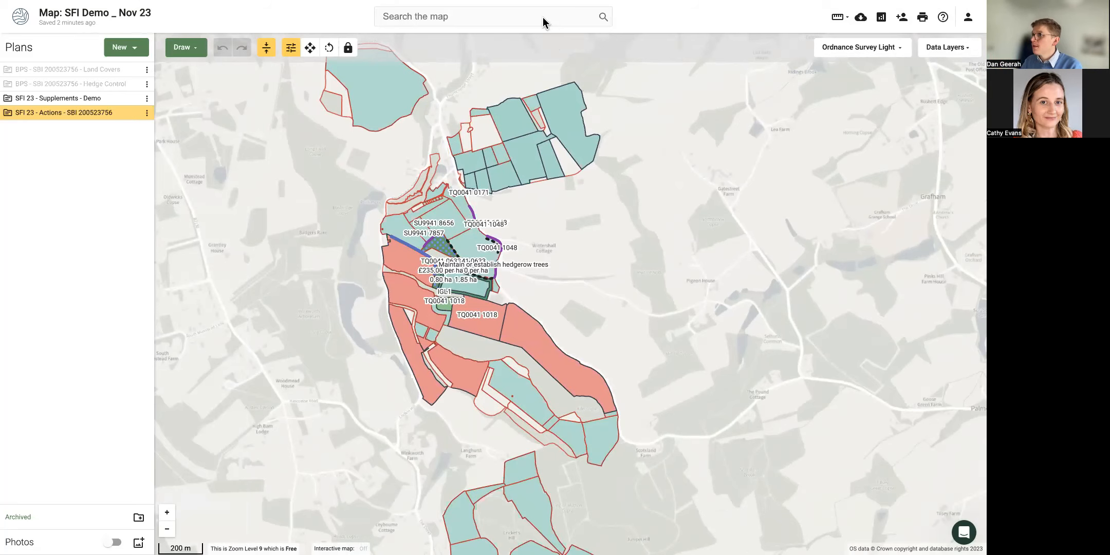
key("ctrl+Right")
key("Right")
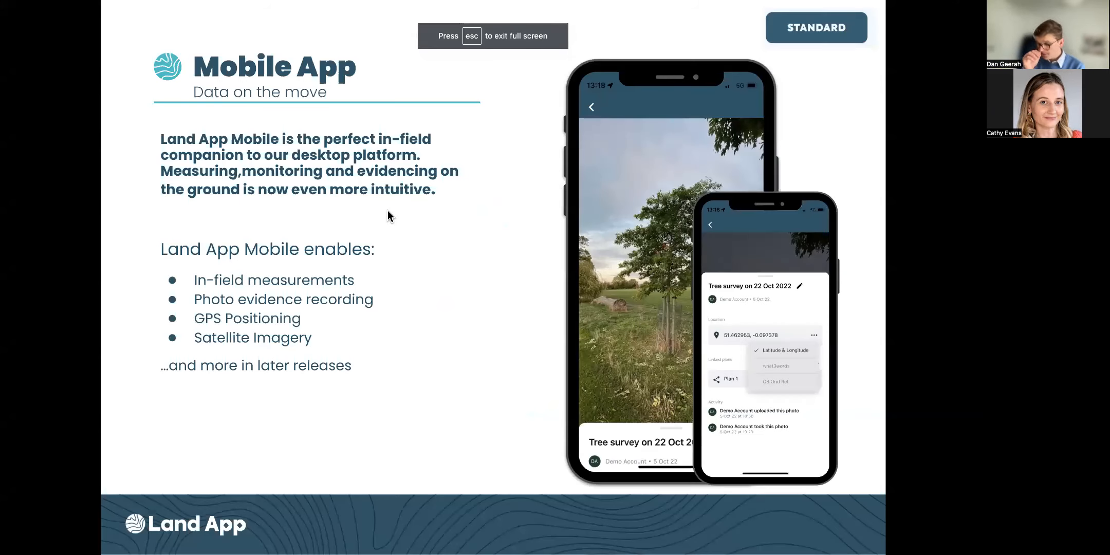
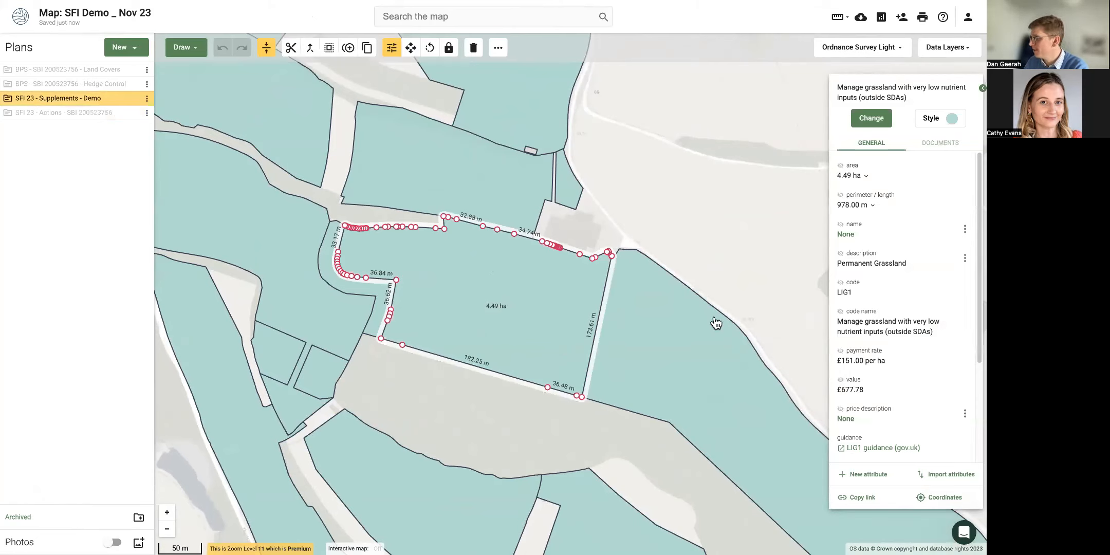
Change the LIG1 field's feature type to a plain Common Area.
left_click(871, 119)
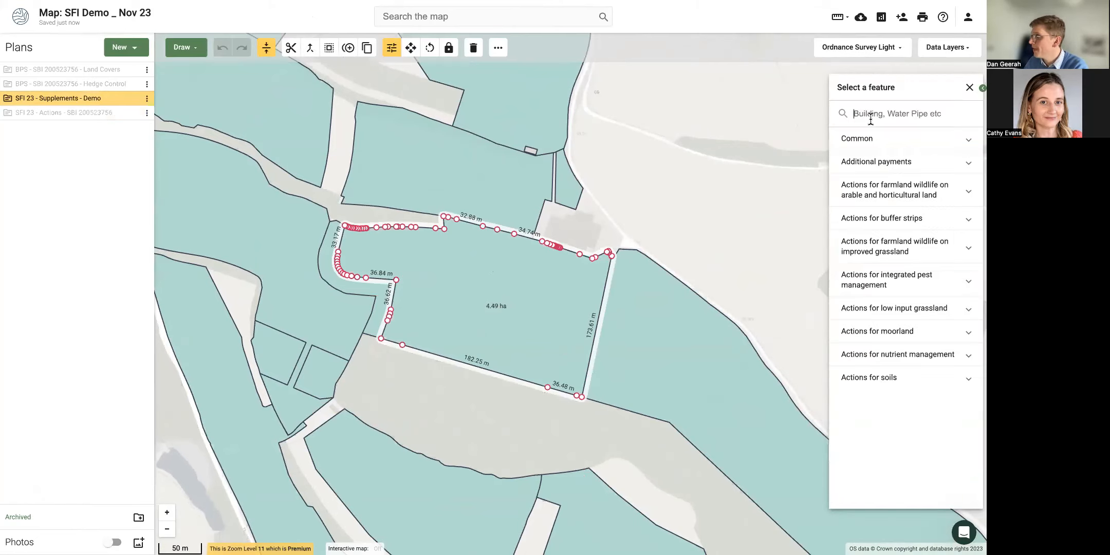
left_click(869, 147)
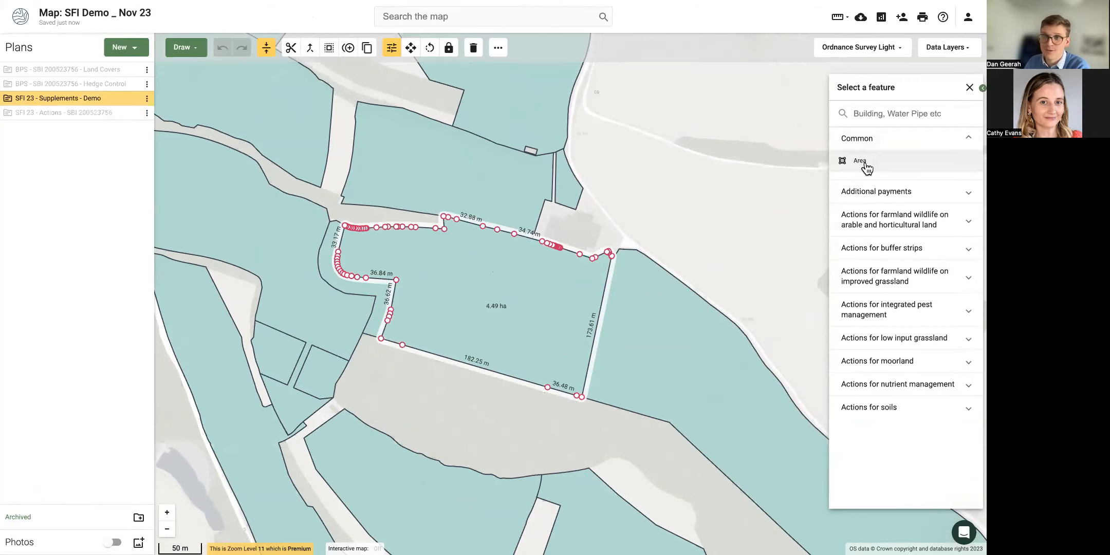
left_click(867, 167)
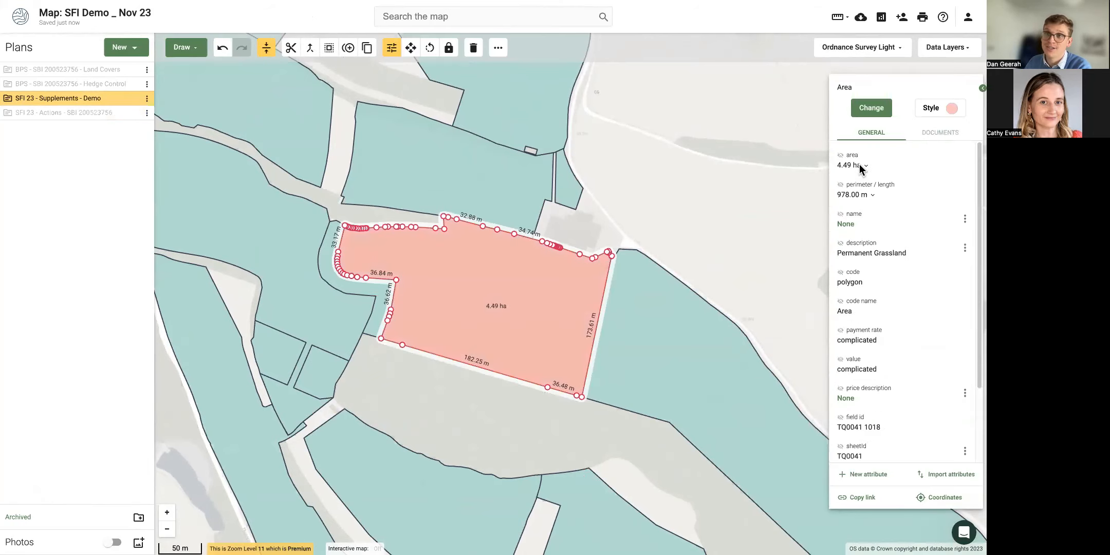
left_click(667, 197)
left_click(531, 290)
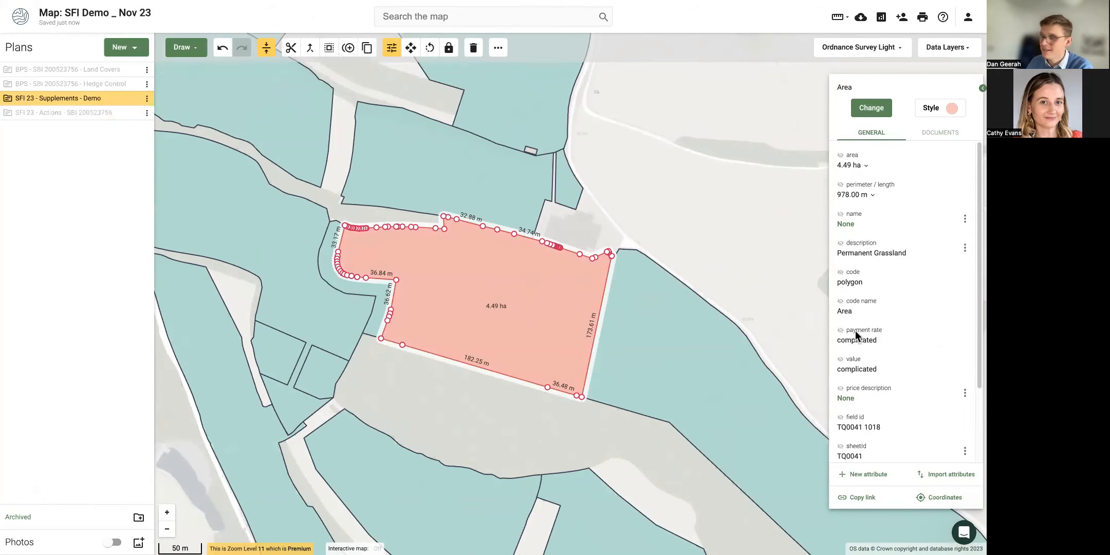
left_click(699, 230)
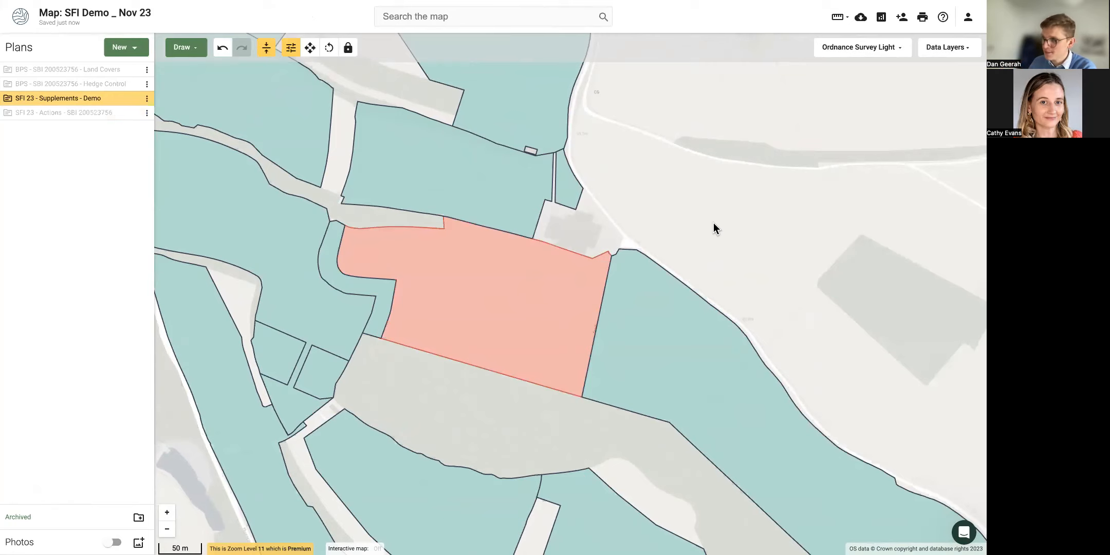
left_click(528, 291)
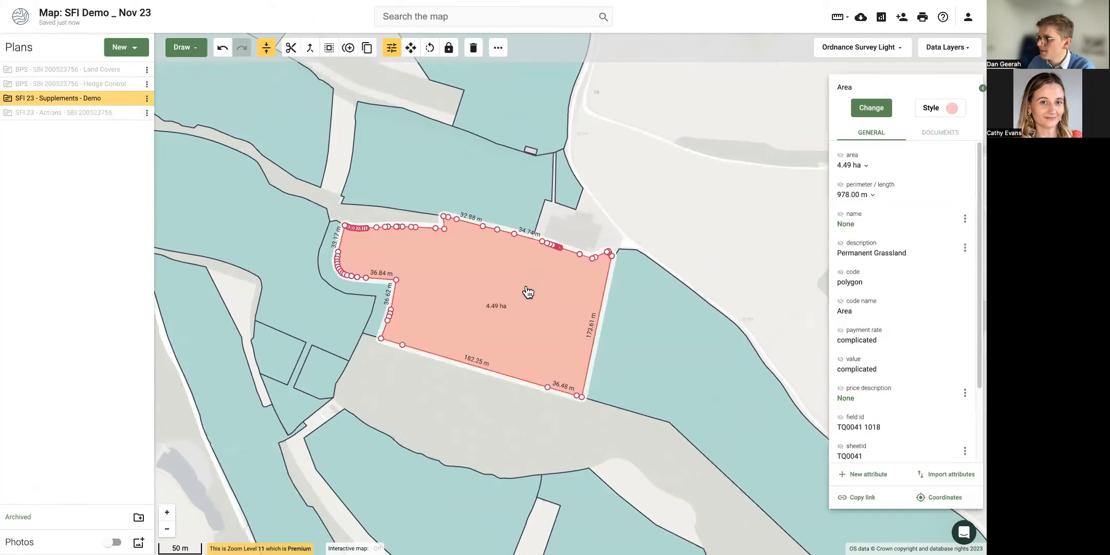
Set the Area's fill opacity to 0 so only its outline shows.
left_click(952, 109)
left_click_drag(889, 152, 837, 153)
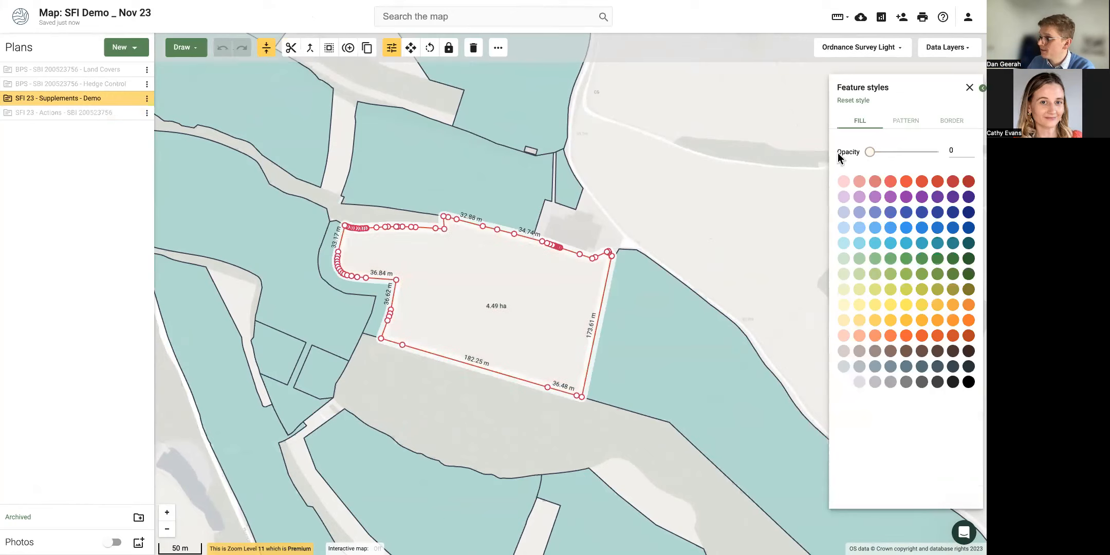
left_click(704, 196)
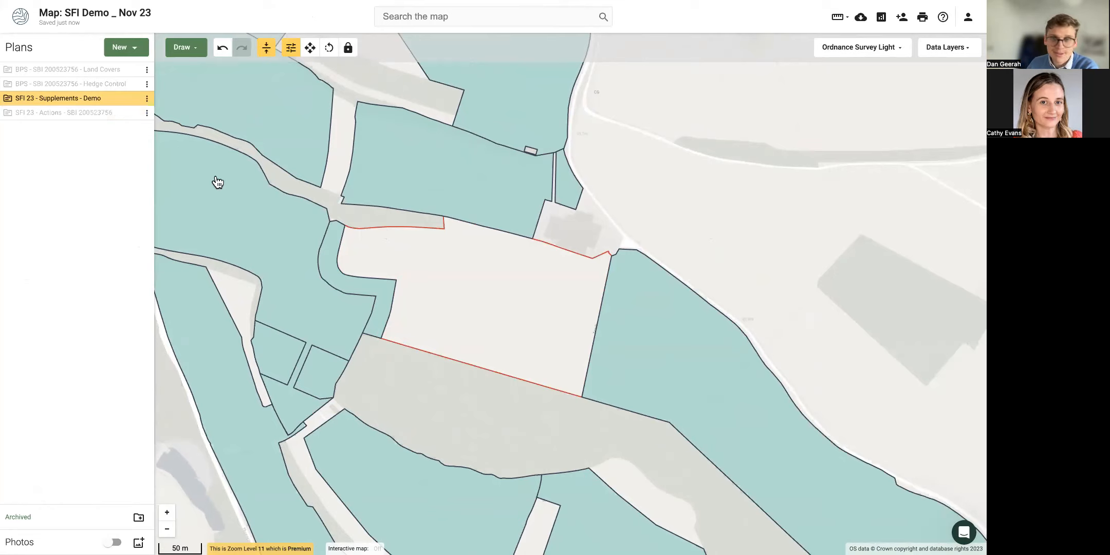
Zoom out over more fields and show the Hedge Control plan.
left_click_drag(163, 377, 231, 367)
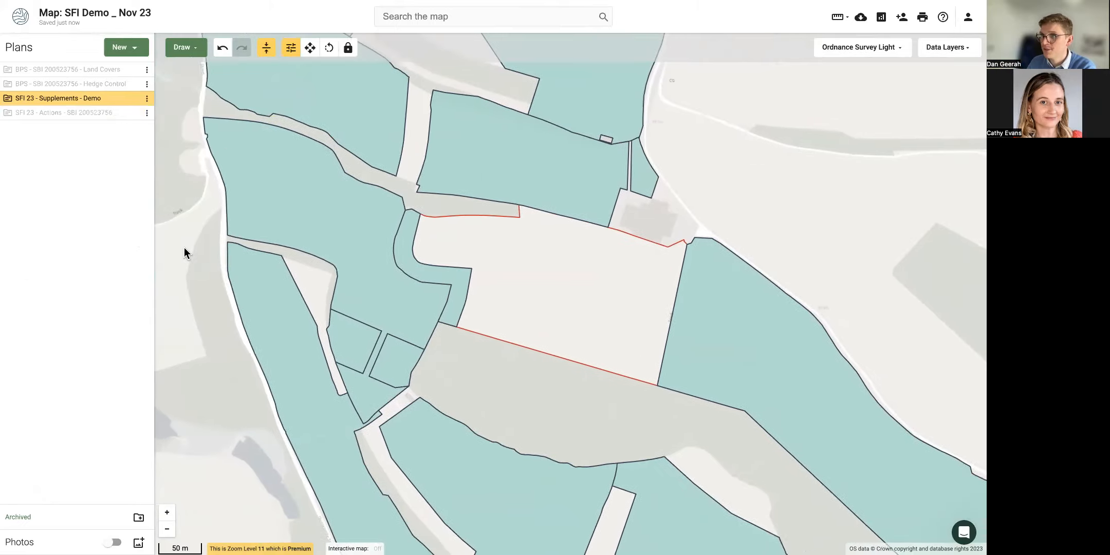
scroll(184, 247, "down", 1)
left_click(132, 84)
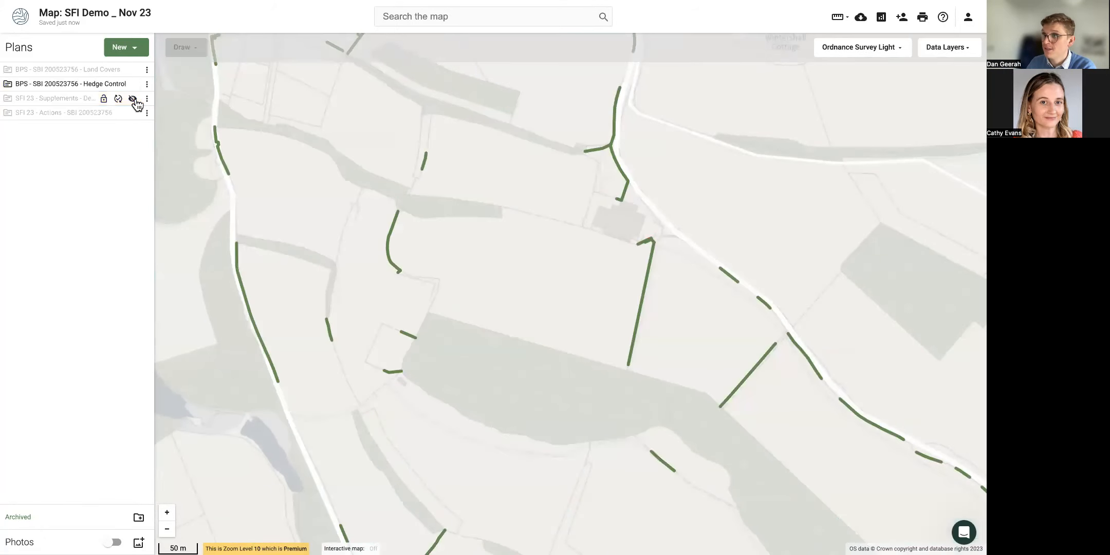
Select all Hedge Control features and open Copy Features to a plan, then cancel it.
left_click(225, 168)
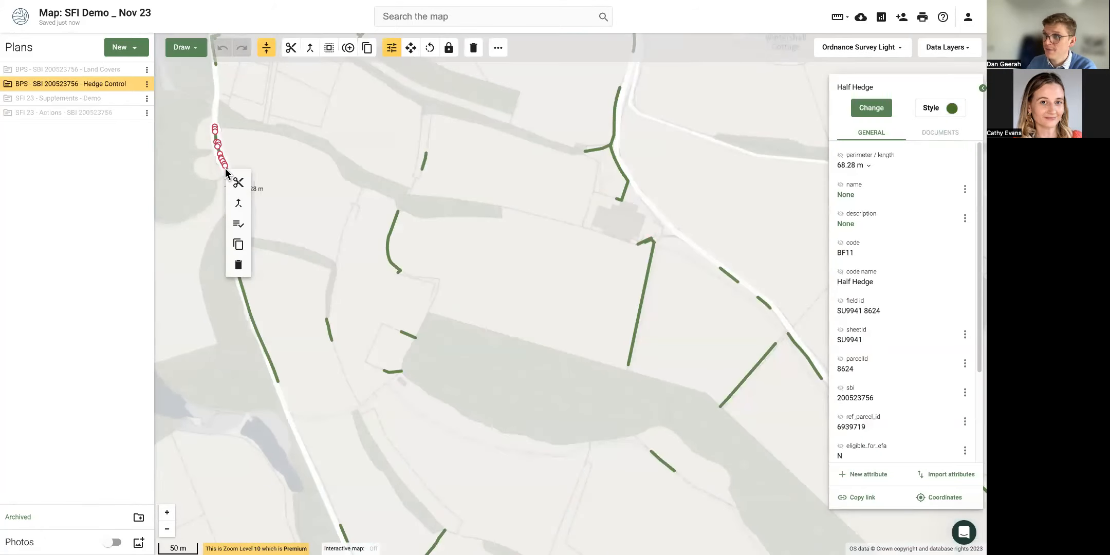
left_click(238, 227)
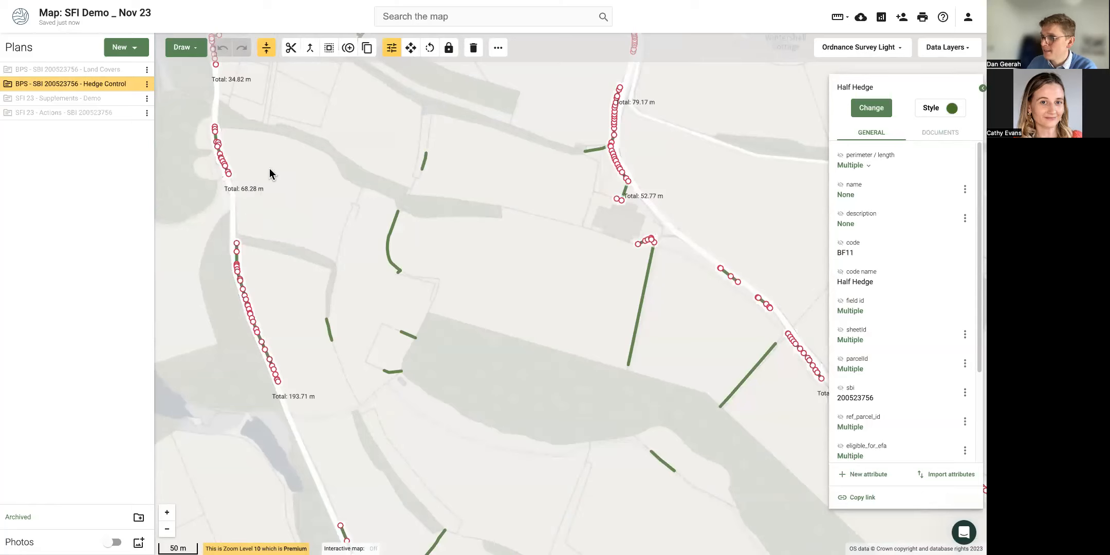
left_click(147, 84)
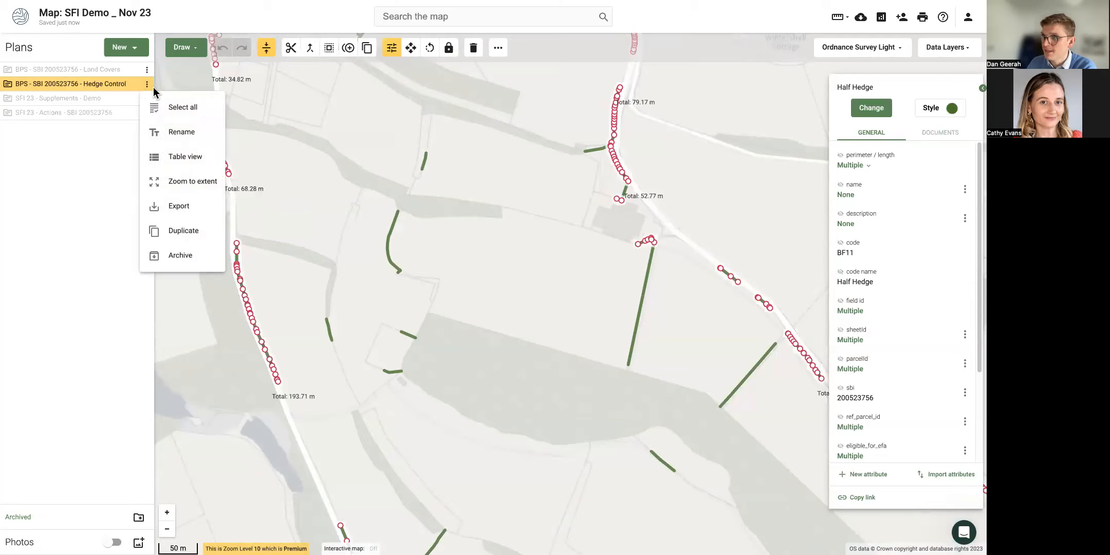
left_click(183, 107)
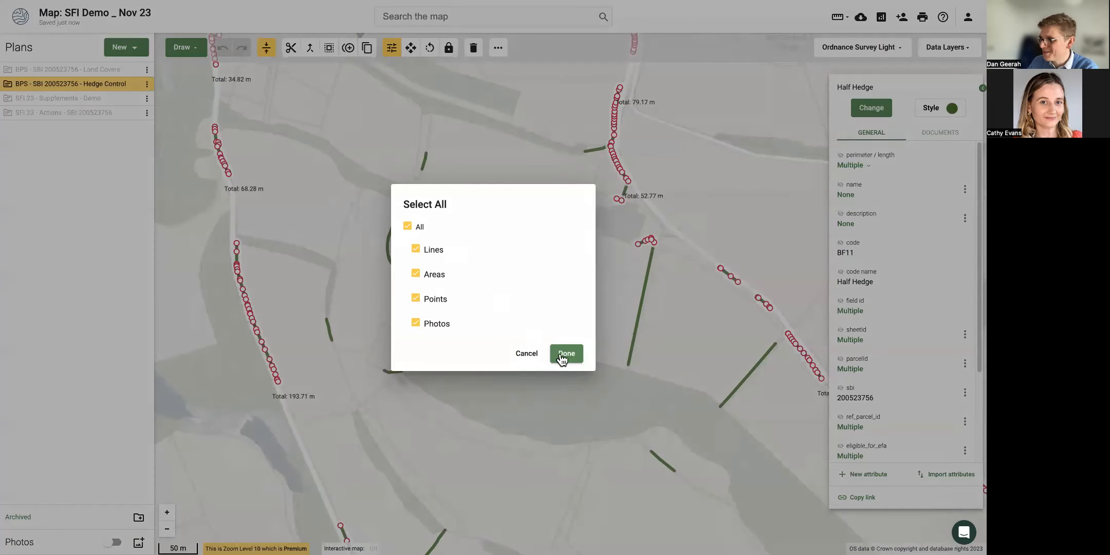
left_click(565, 354)
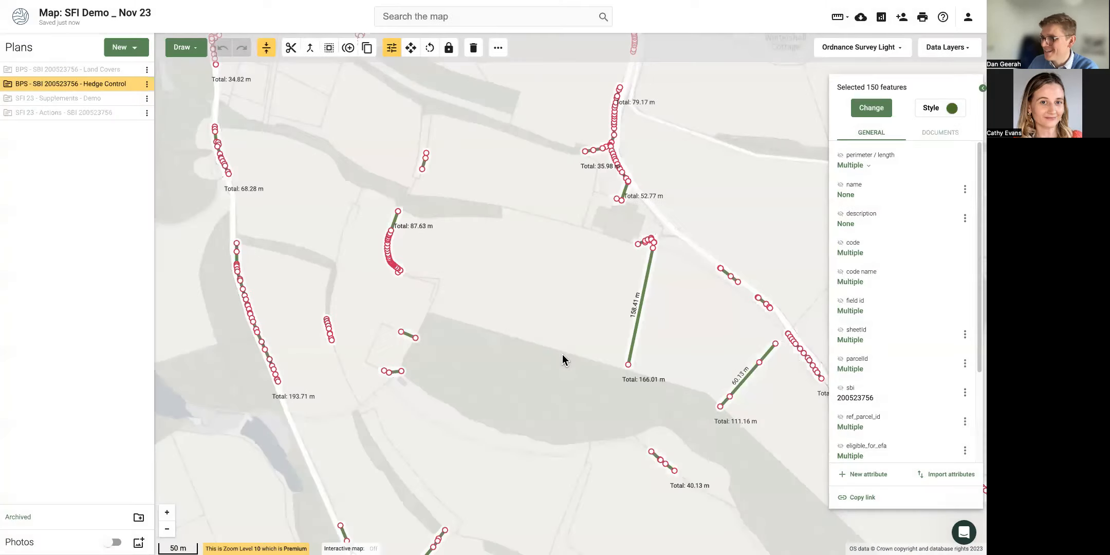
left_click(250, 319)
left_click(262, 391)
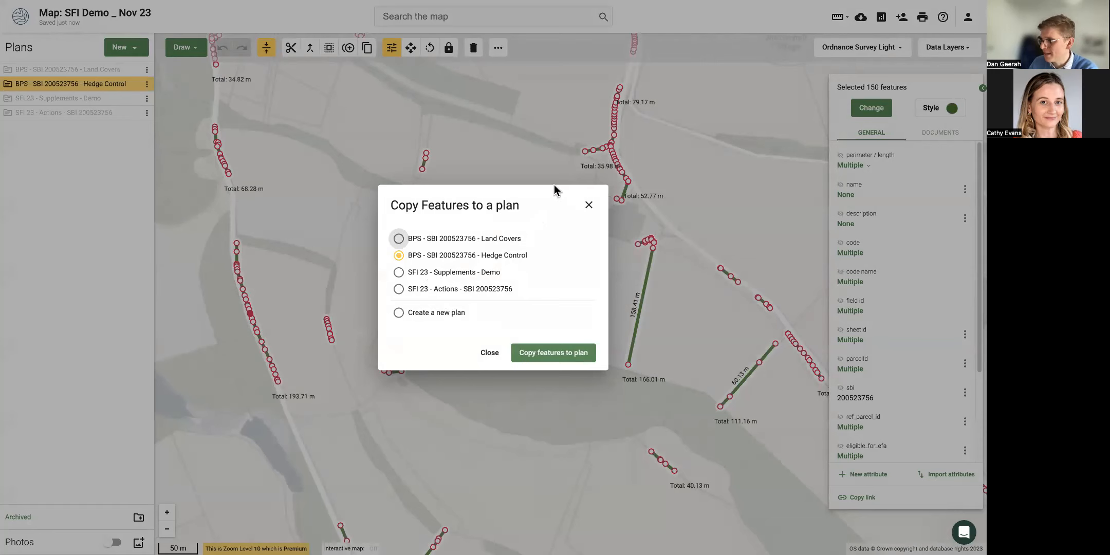
left_click(589, 207)
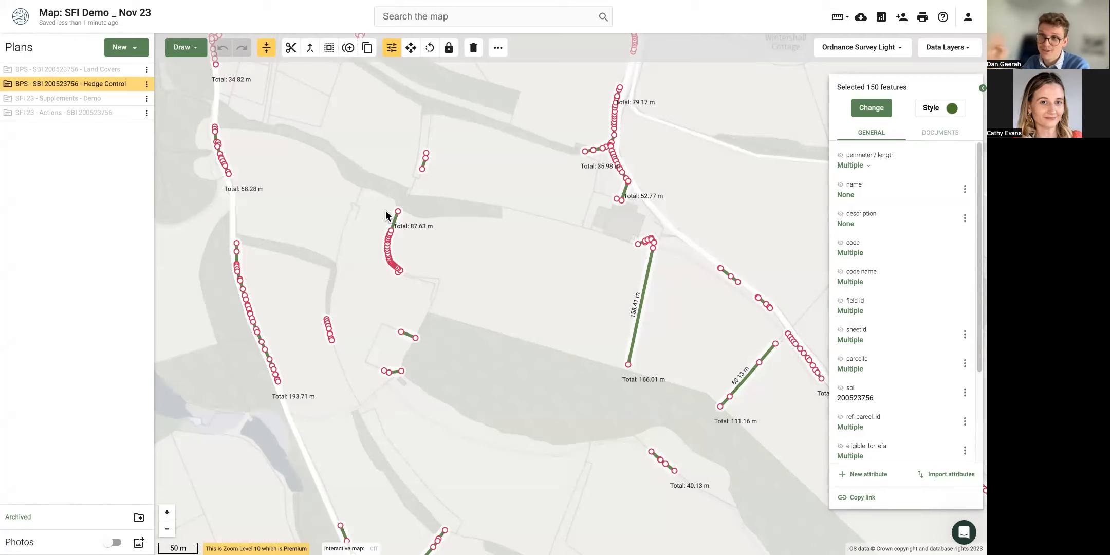
Hide the Hedge Control plan and show the Land Covers plan.
mouse_move(7, 88)
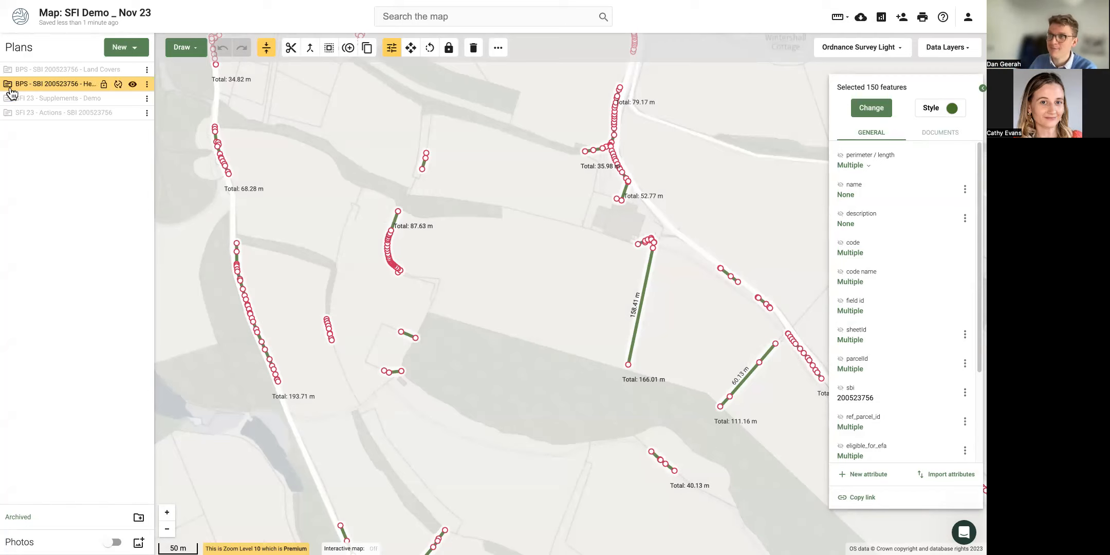
left_click(132, 88)
left_click(132, 70)
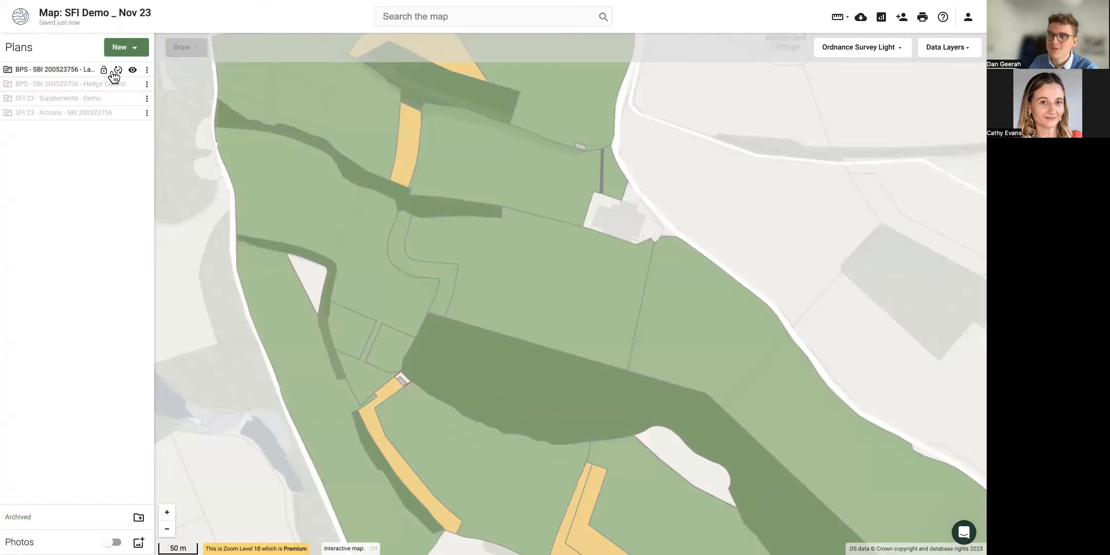
Look over the Land Covers plan options and show the SFI 23 Supplements plan.
left_click(146, 69)
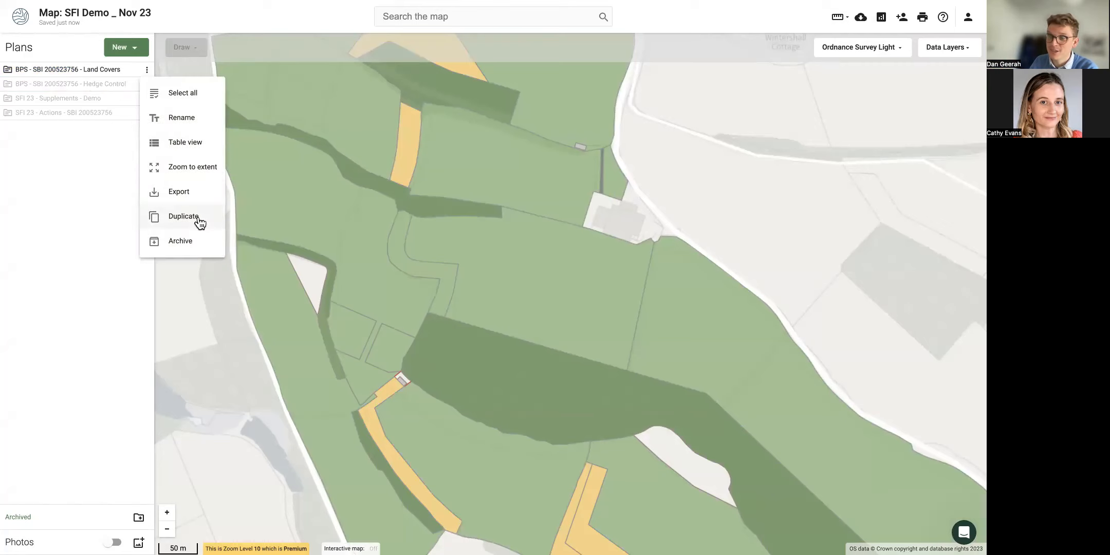
left_click(84, 212)
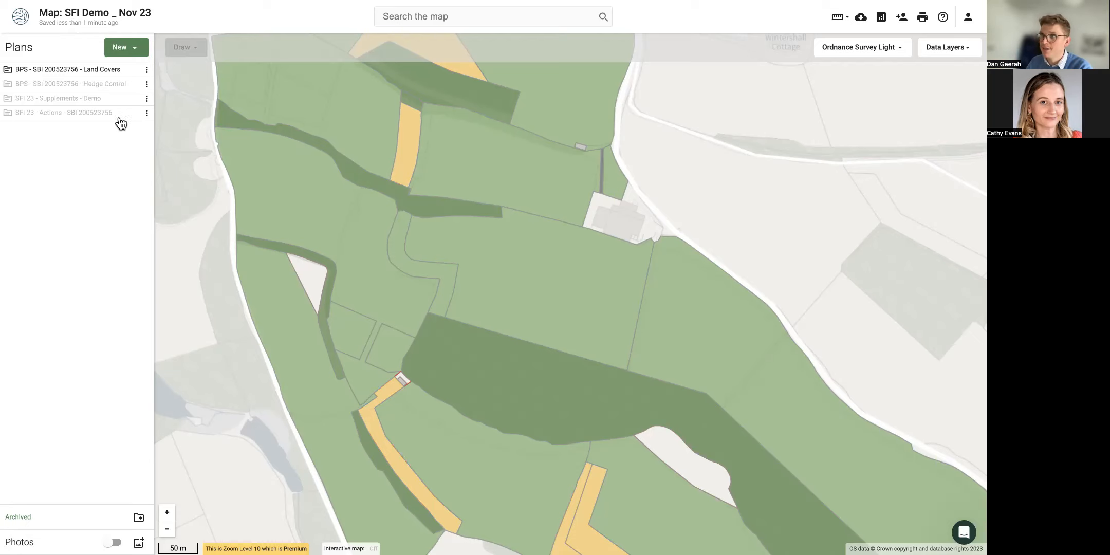
left_click(132, 100)
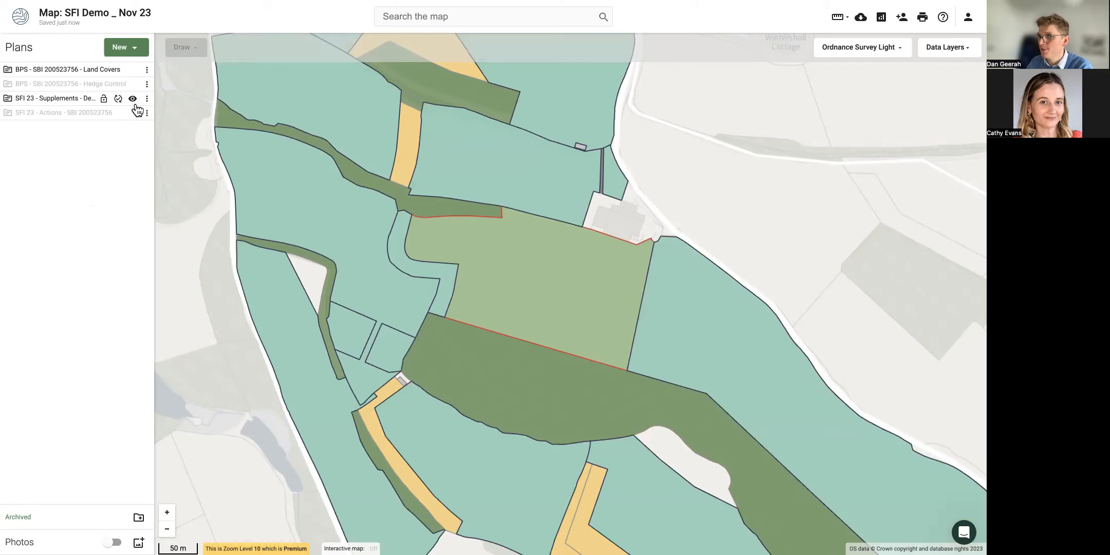
Check the 4.49 ha field's Common feature type, then show the SFI 23 Actions plan.
left_click(556, 263)
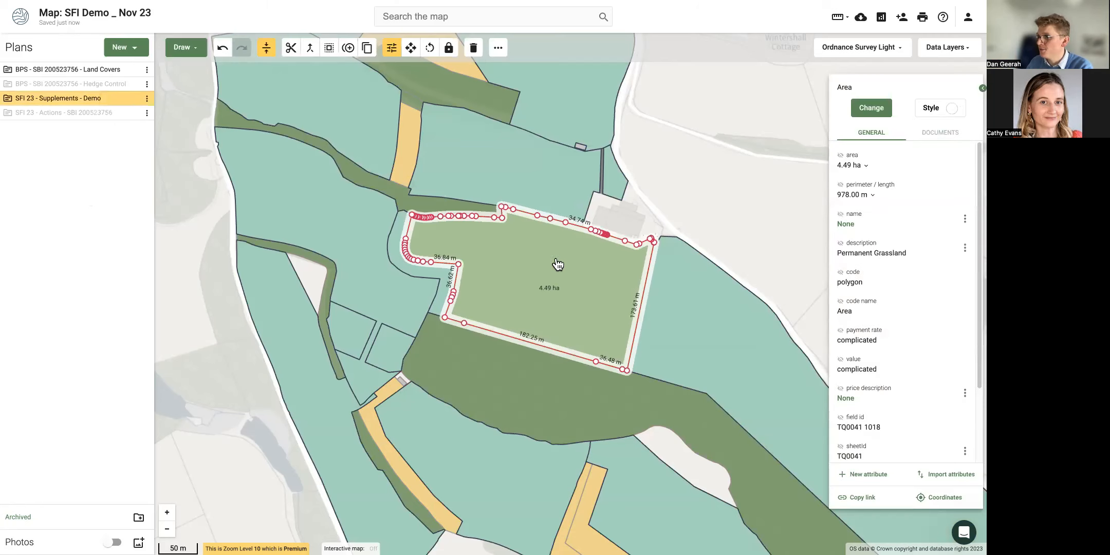
left_click(869, 113)
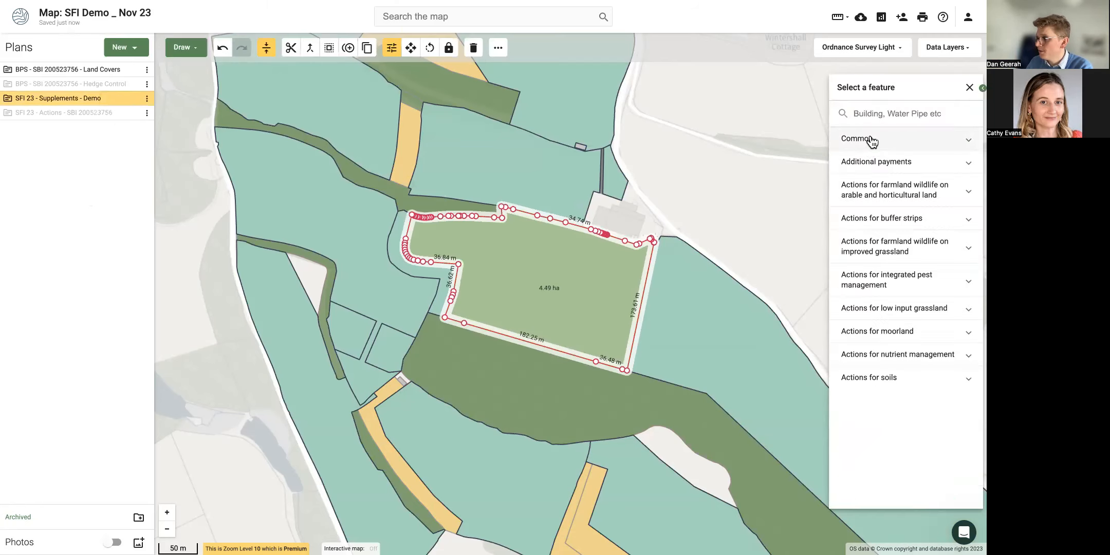
left_click(873, 138)
left_click(767, 176)
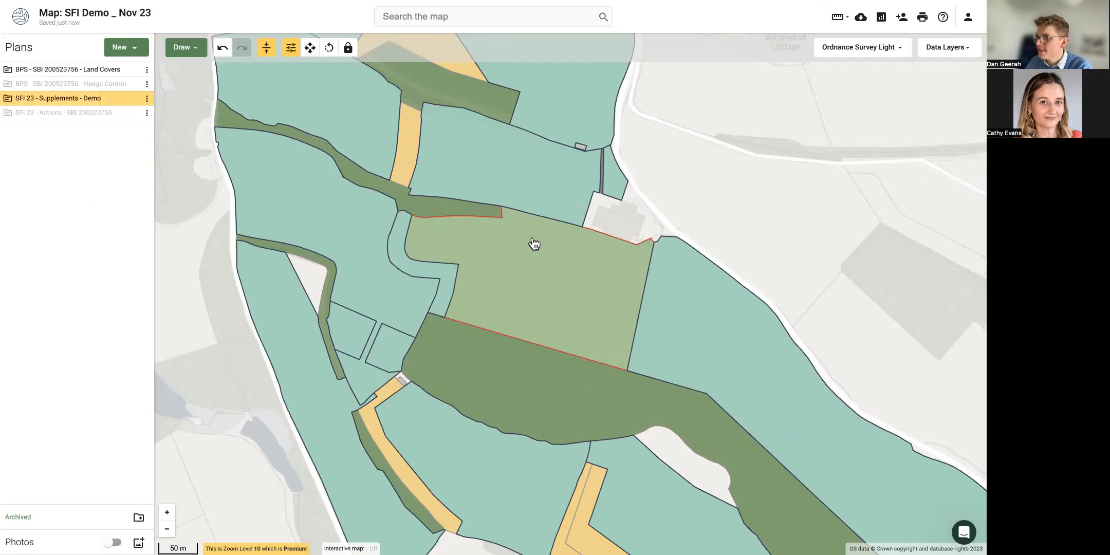
mouse_move(132, 114)
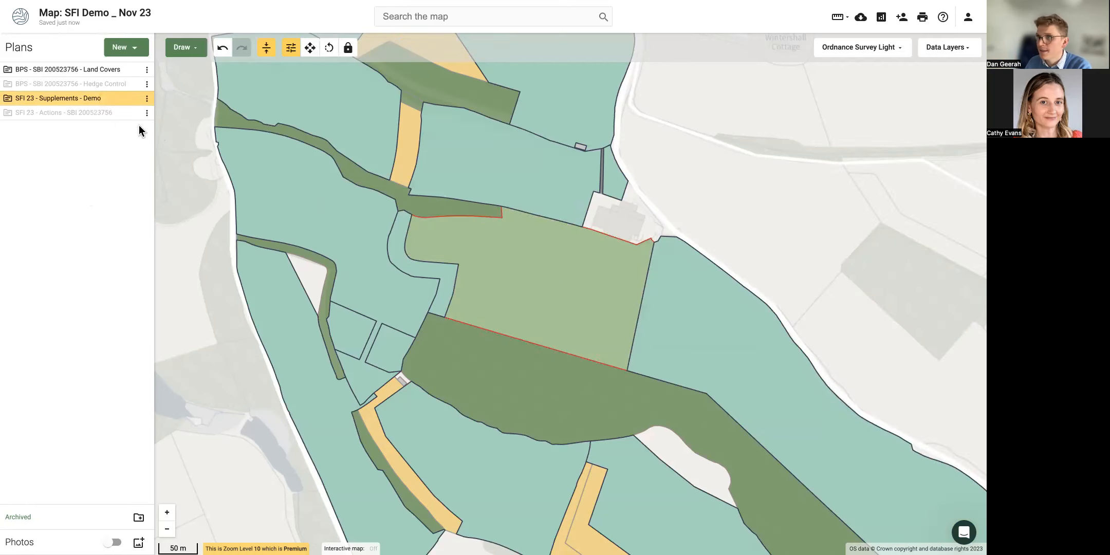
left_click(134, 114)
Hide SFI 23 Supplements and merge the IGL1 corner into the AHL2 winter bird food field.
left_click(133, 98)
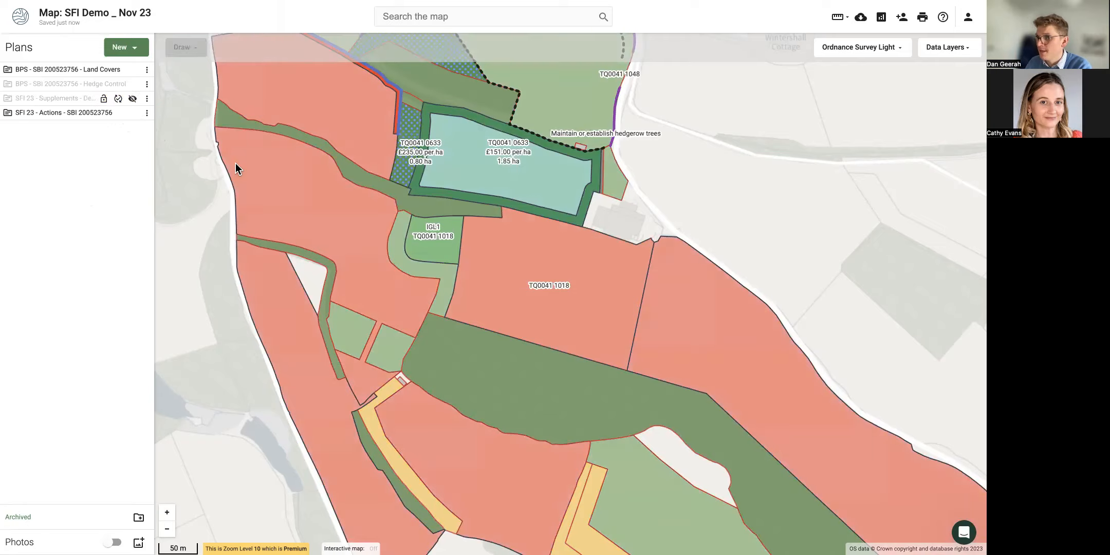
scroll(455, 260, "up", 5)
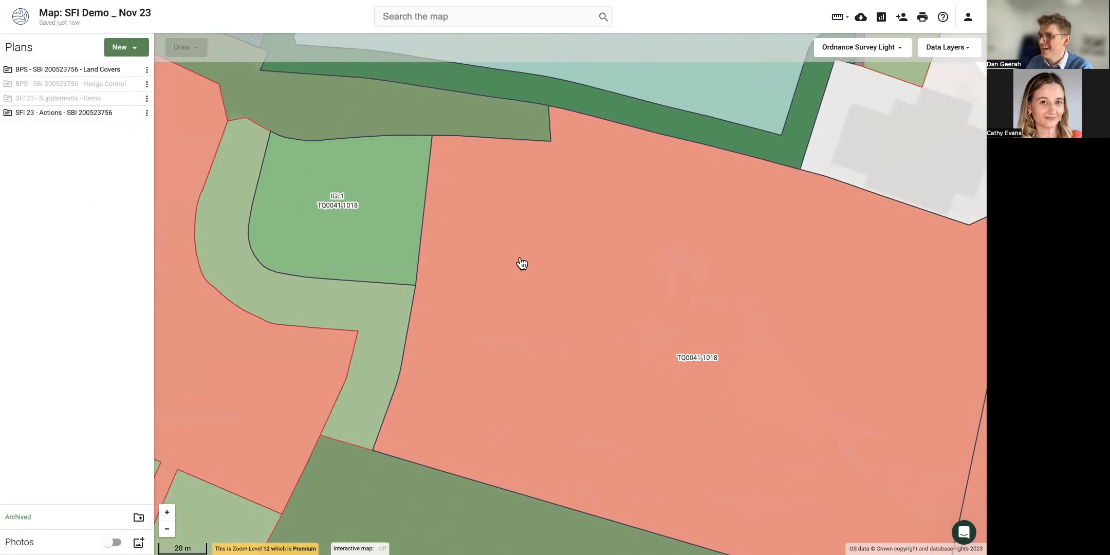
left_click(354, 233)
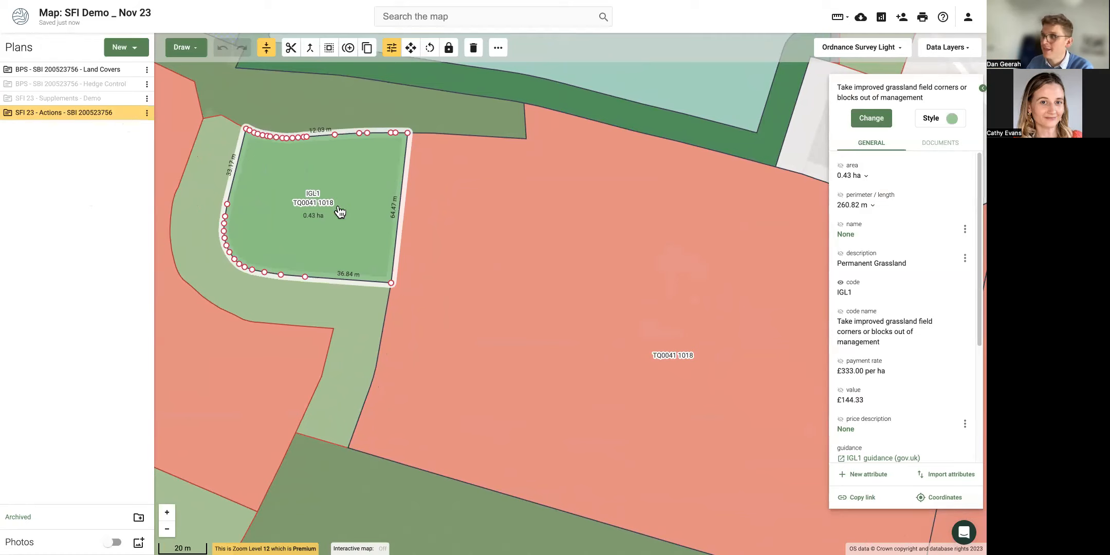
left_click(535, 291)
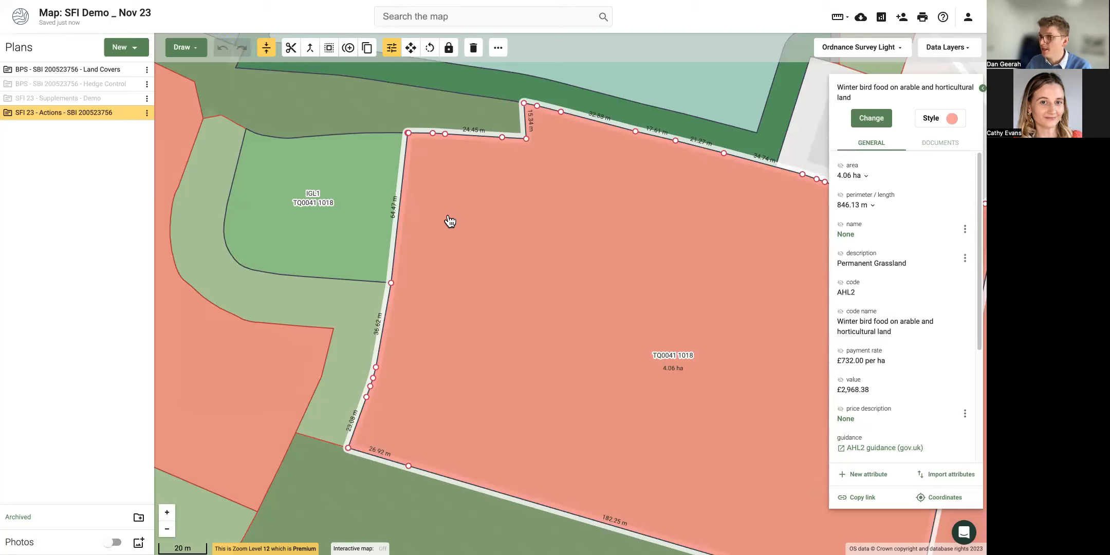
left_click(311, 48)
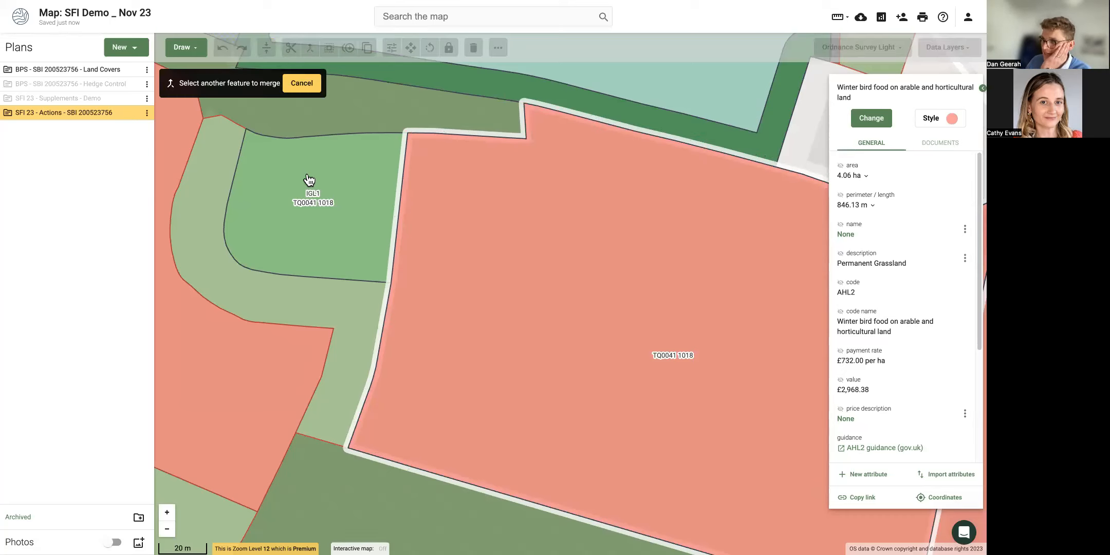
left_click(270, 190)
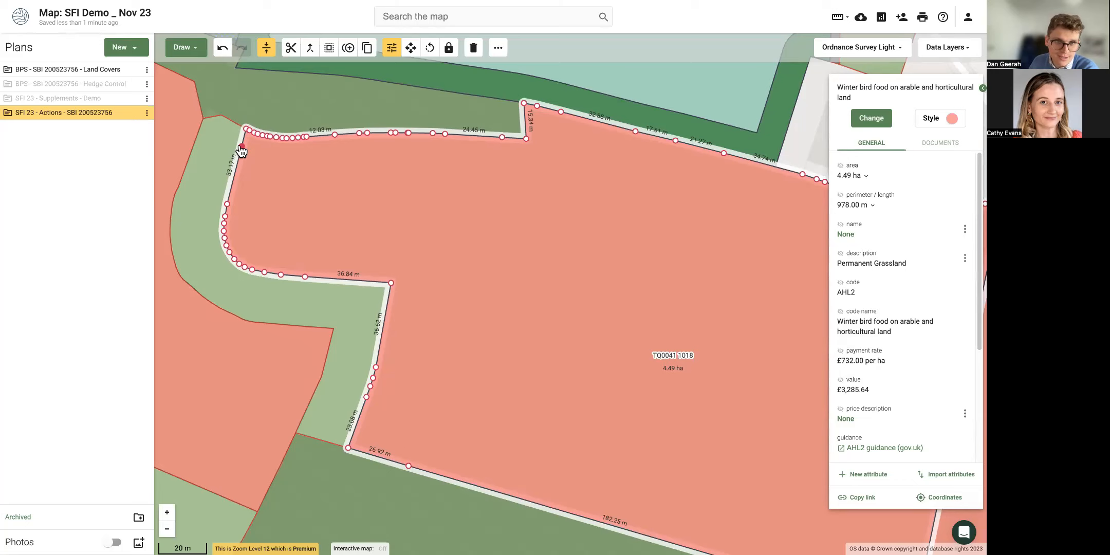
Label the AHL2 field with its 4.49 ha area and start splitting it with a line.
scroll(335, 184, "down", 1)
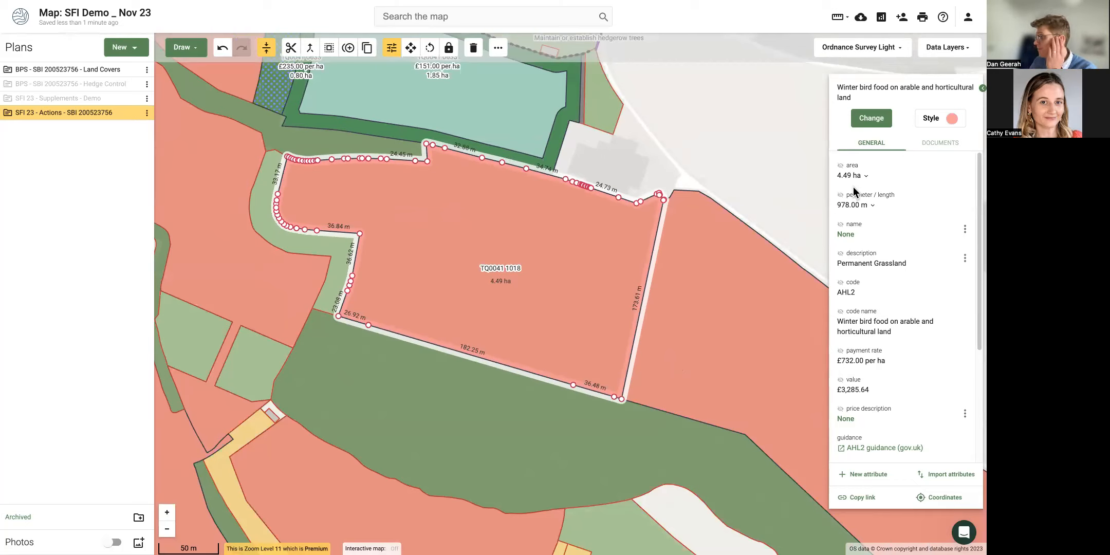
left_click(840, 165)
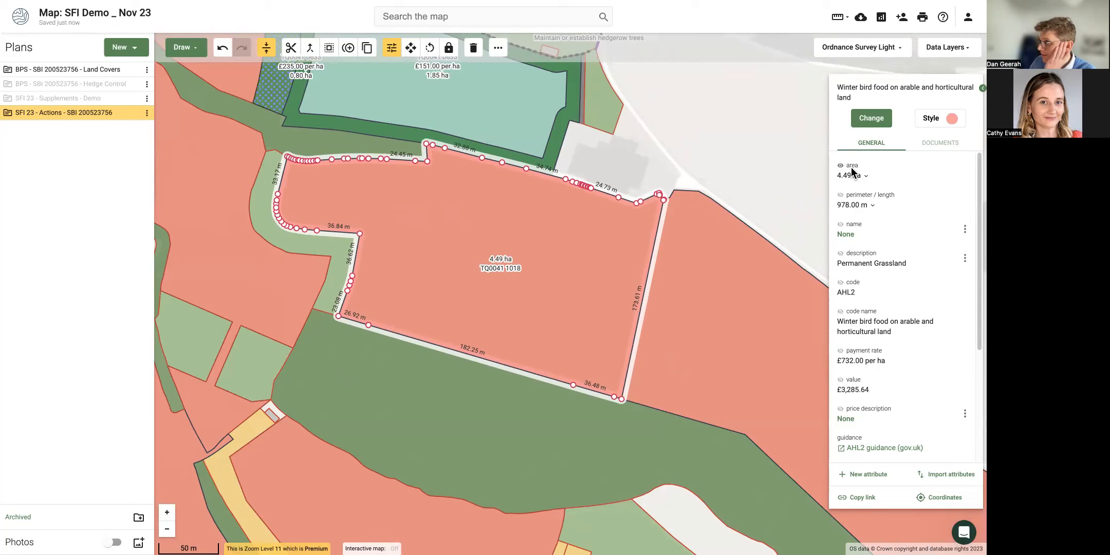
scroll(414, 224, "up", 2)
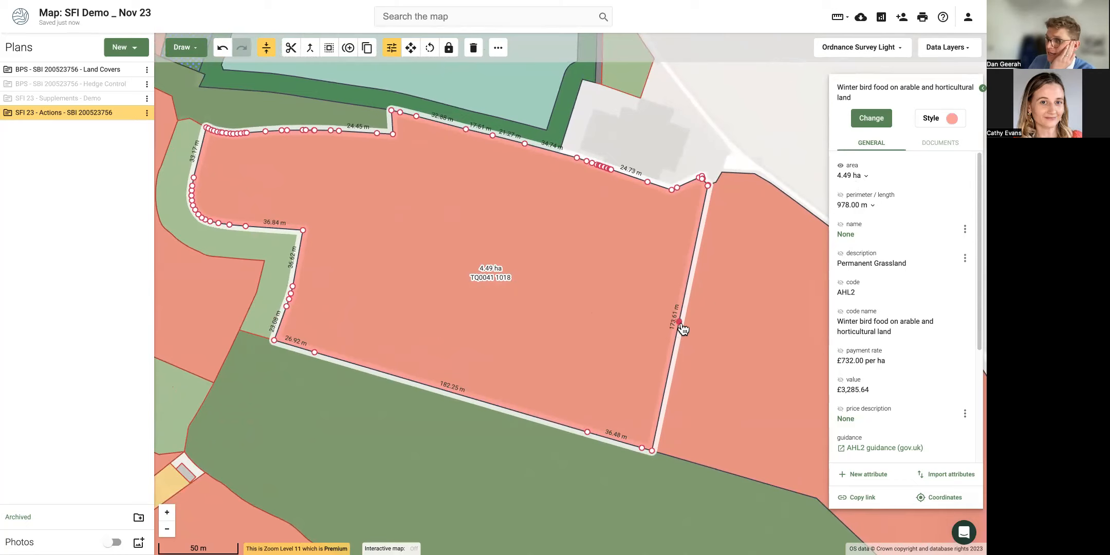
right_click(530, 364)
left_click(535, 380)
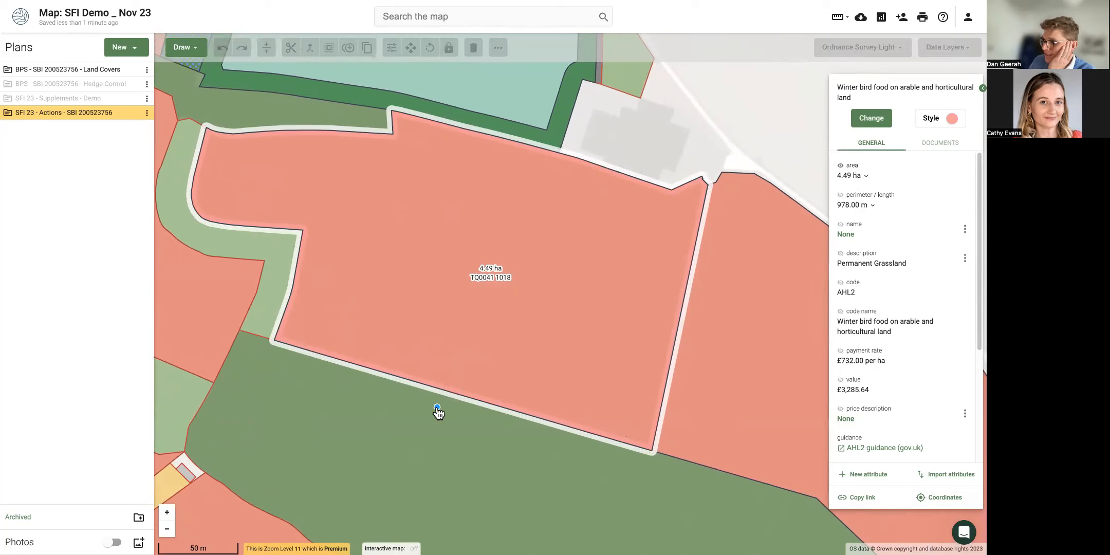
Finish the cut line, splitting the field into 2.47 ha and 2.02 ha parts.
left_click(459, 412)
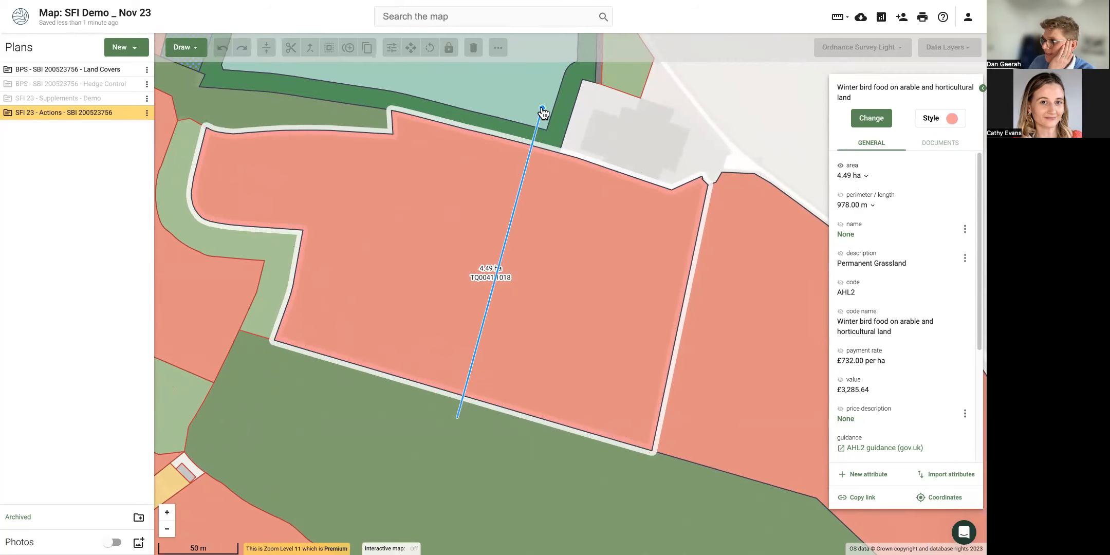
double_click(545, 115)
left_click(582, 254)
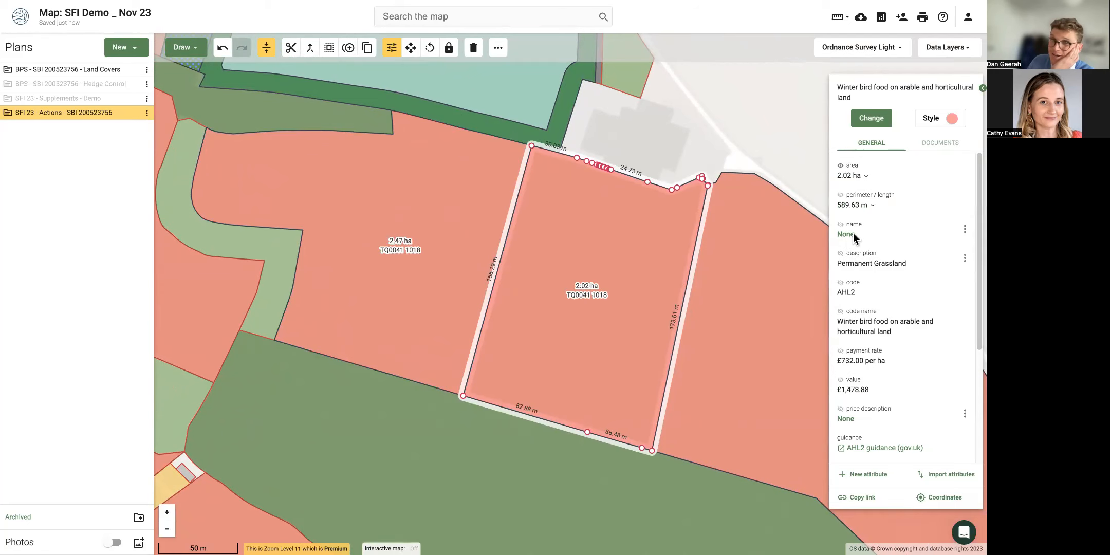
scroll(506, 163, "down", 1)
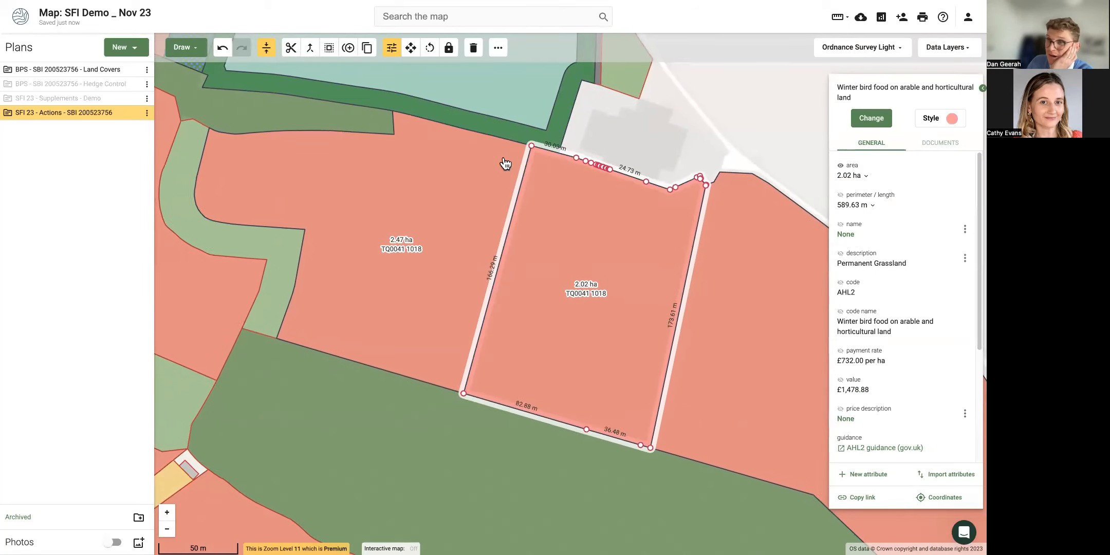
scroll(531, 166, "up", 2)
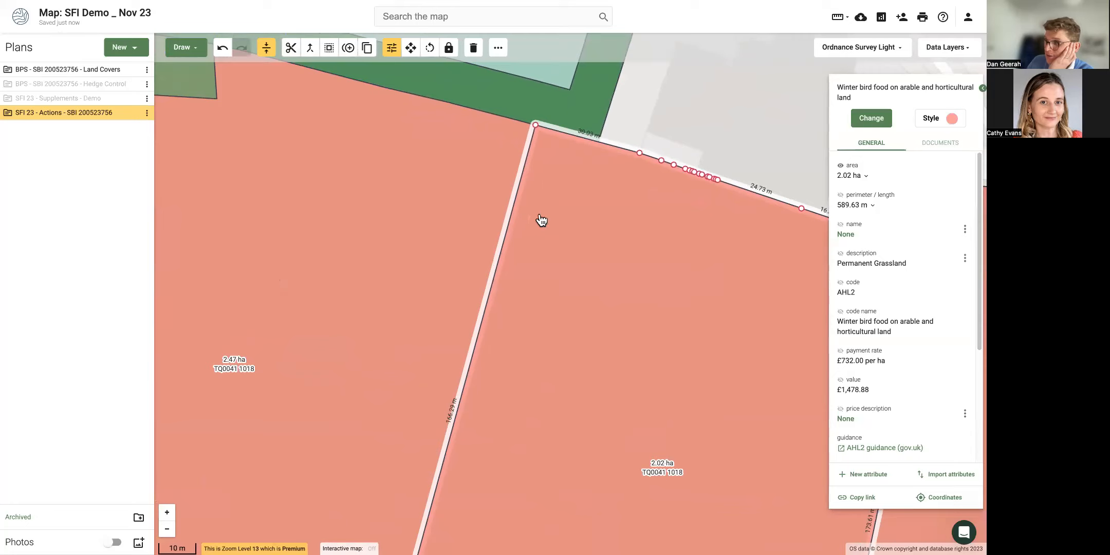
Split the 2.02 ha part twice more with cut lines near its top corner.
right_click(546, 168)
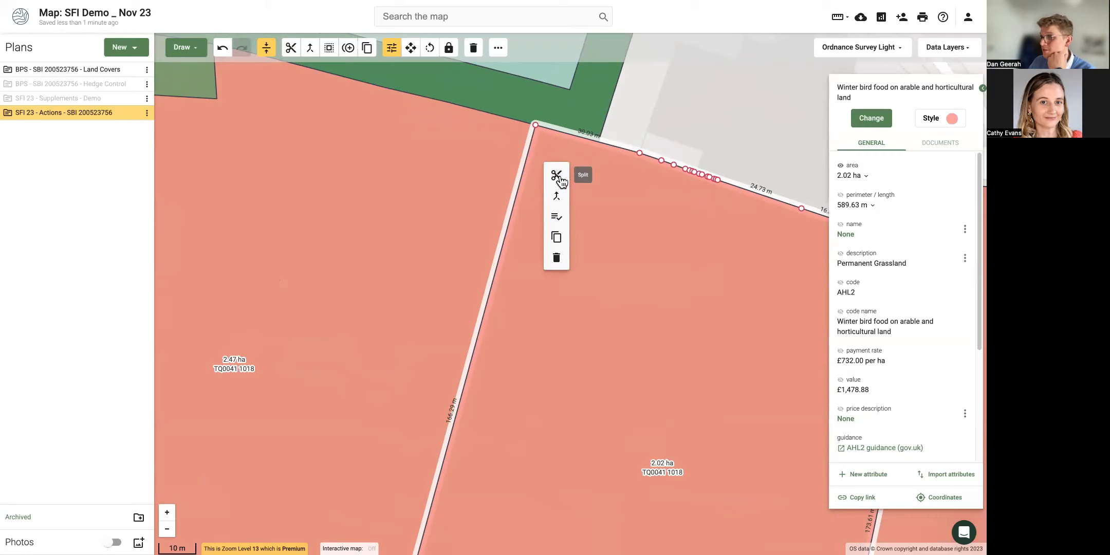
left_click(556, 175)
left_click(485, 287)
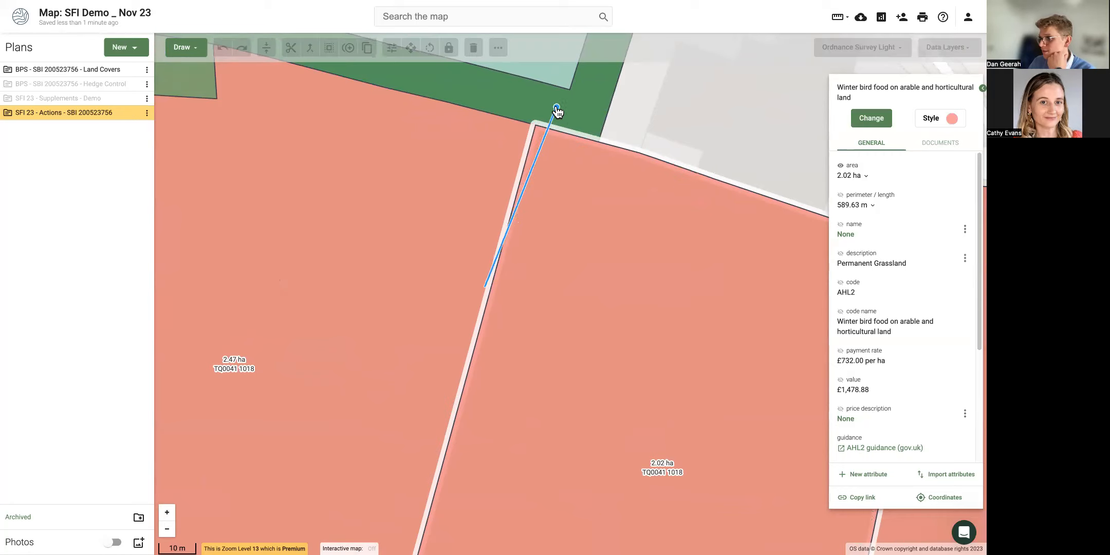
left_click(551, 107)
right_click(531, 201)
left_click(541, 211)
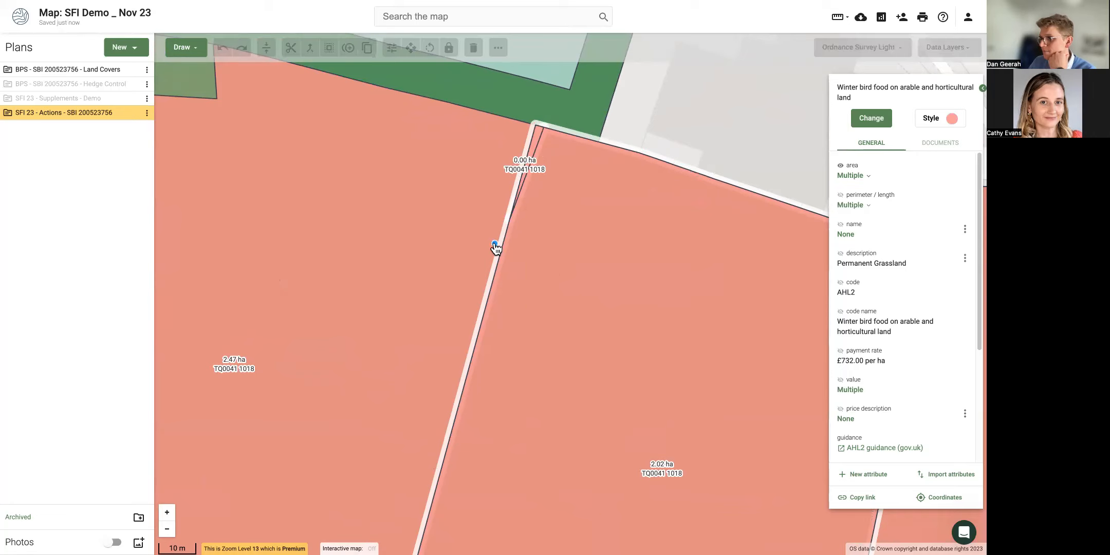
left_click(574, 125)
Merge the 0.01 ha and 0.00 ha slivers back into the 2.02 ha part.
right_click(502, 252)
left_click(503, 252)
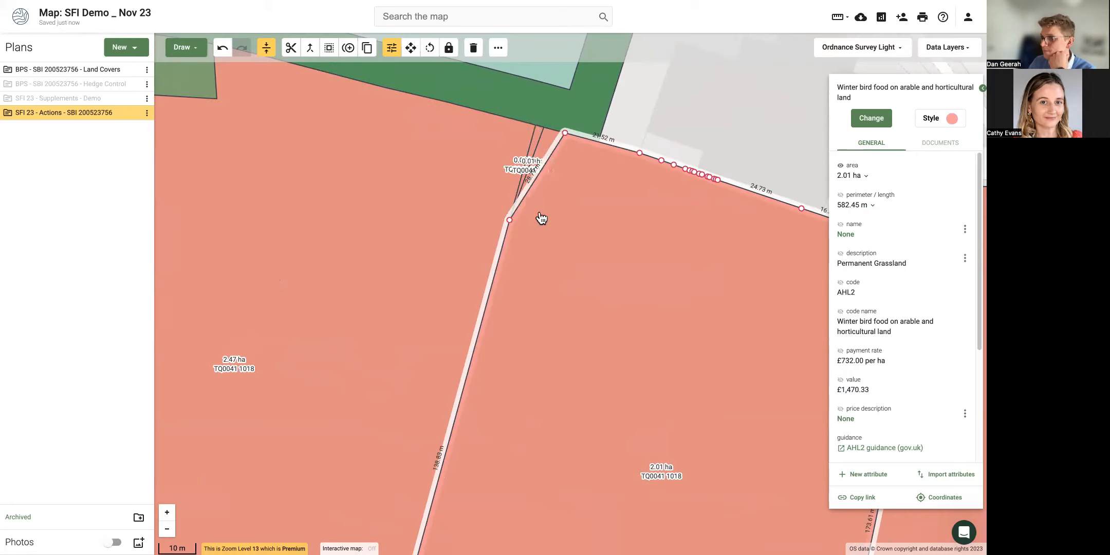
scroll(549, 165, "up", 3)
left_click(522, 136, "shift")
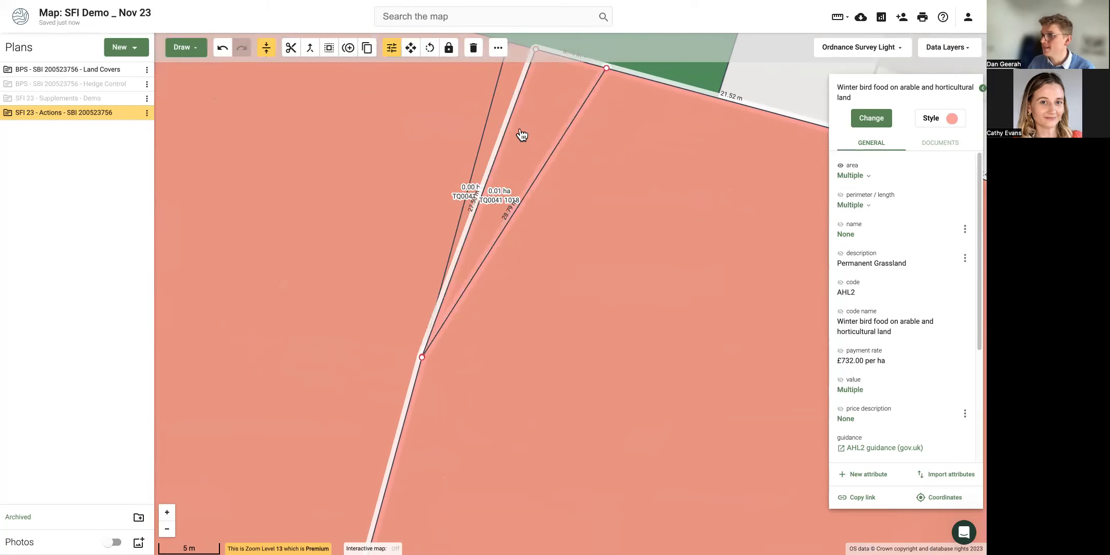
left_click(495, 122, "shift")
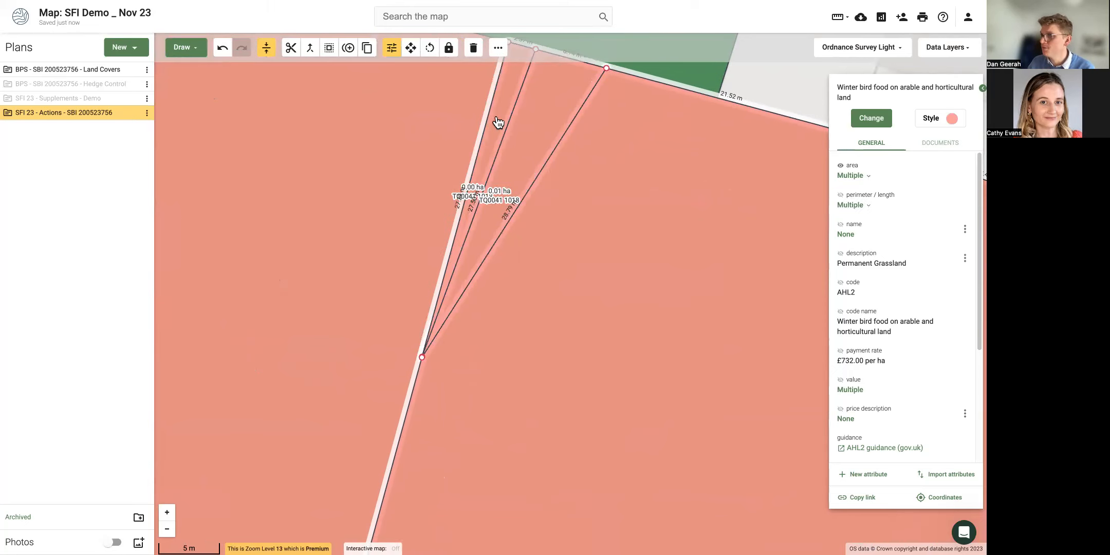
left_click(310, 48)
scroll(527, 168, "down", 2)
scroll(527, 168, "down", 3)
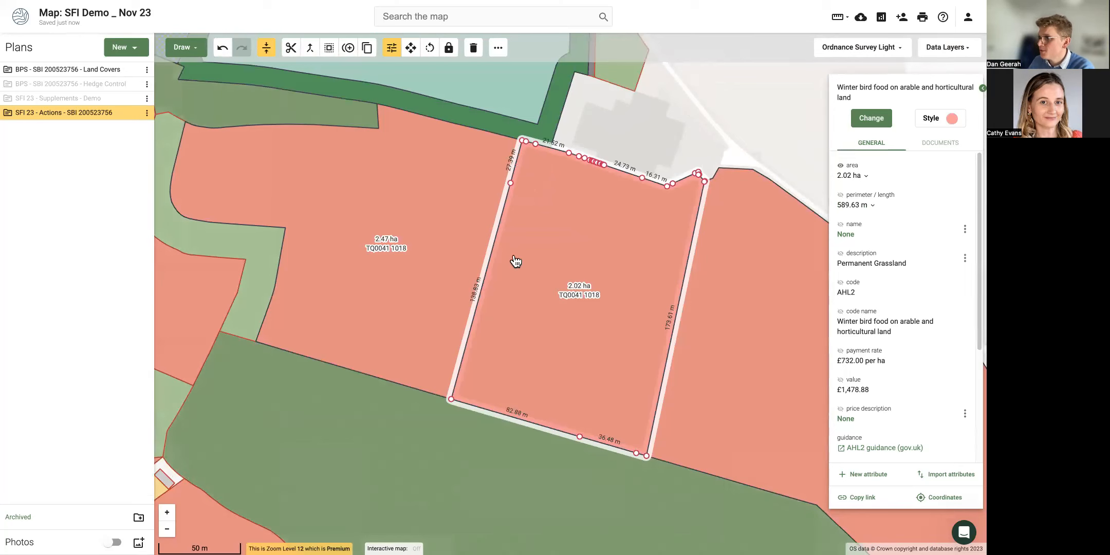
Drag the shared boundary vertices so the parts become 2.50 ha and 2.00 ha.
left_click_drag(457, 404, 456, 401)
scroll(449, 397, "up", 3)
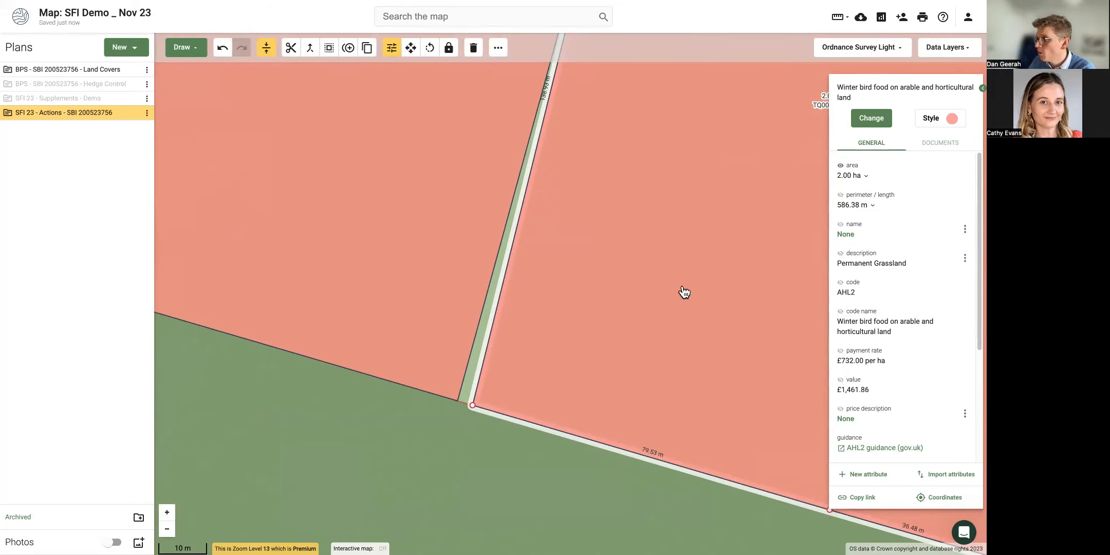
scroll(712, 265, "down", 3)
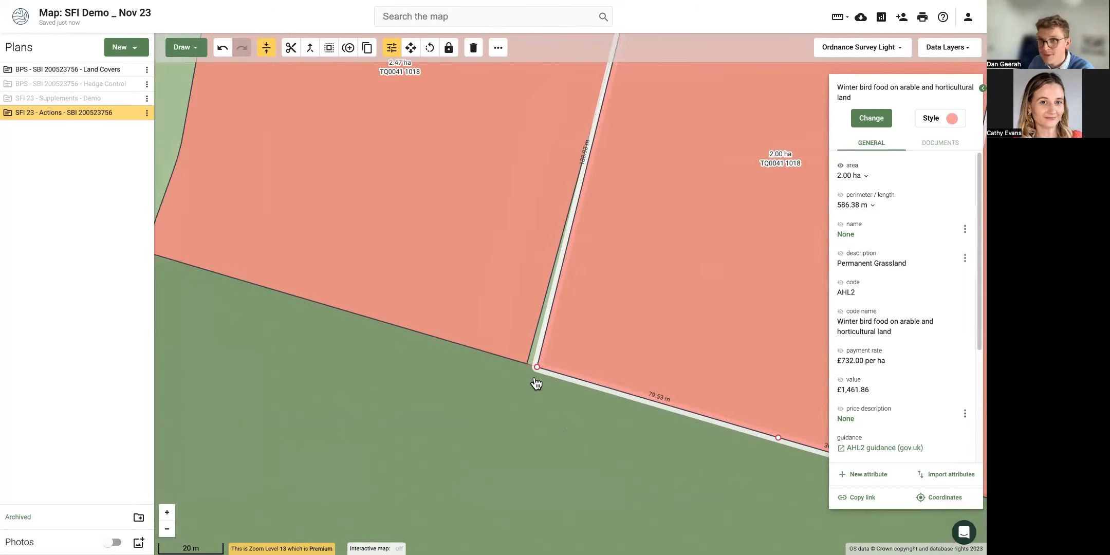
scroll(532, 381, "up", 5)
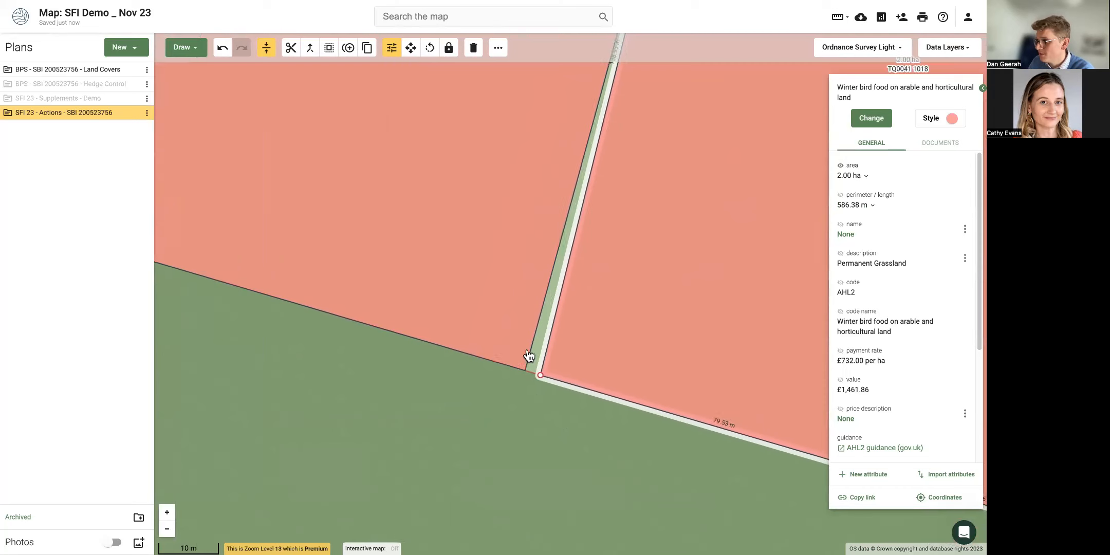
left_click(515, 418)
left_click_drag(513, 417, 571, 447)
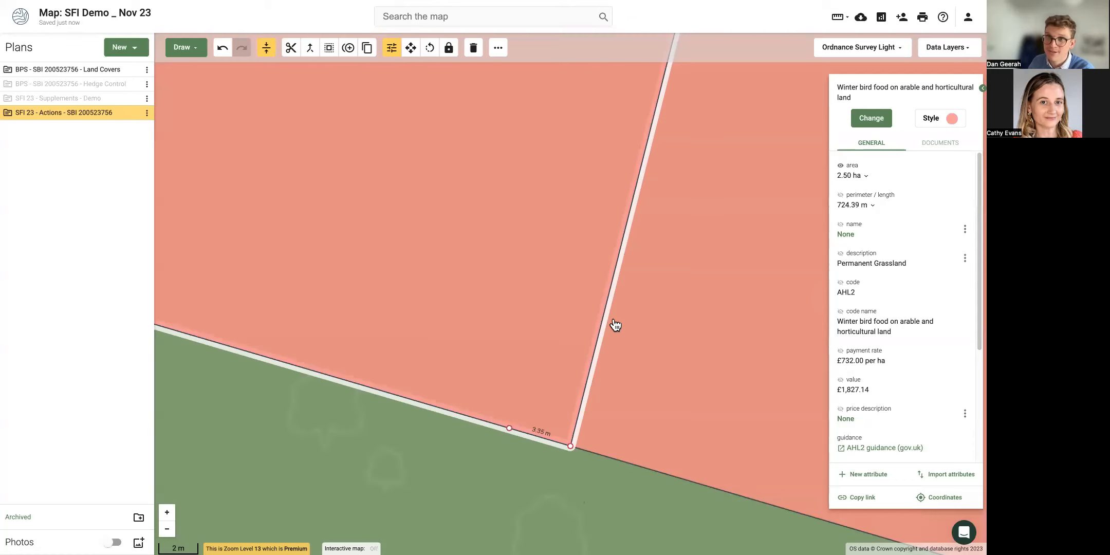
scroll(613, 325, "down", 3)
Bring the split fields back into view, select the 2.50 ha field and open the Draw list.
left_click(587, 396)
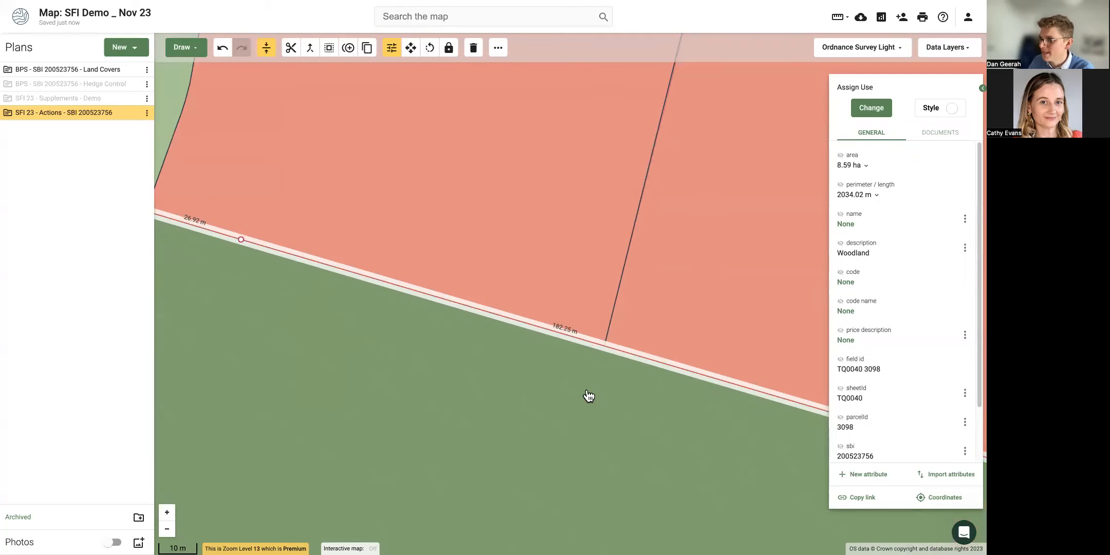
scroll(615, 379, "down", 2)
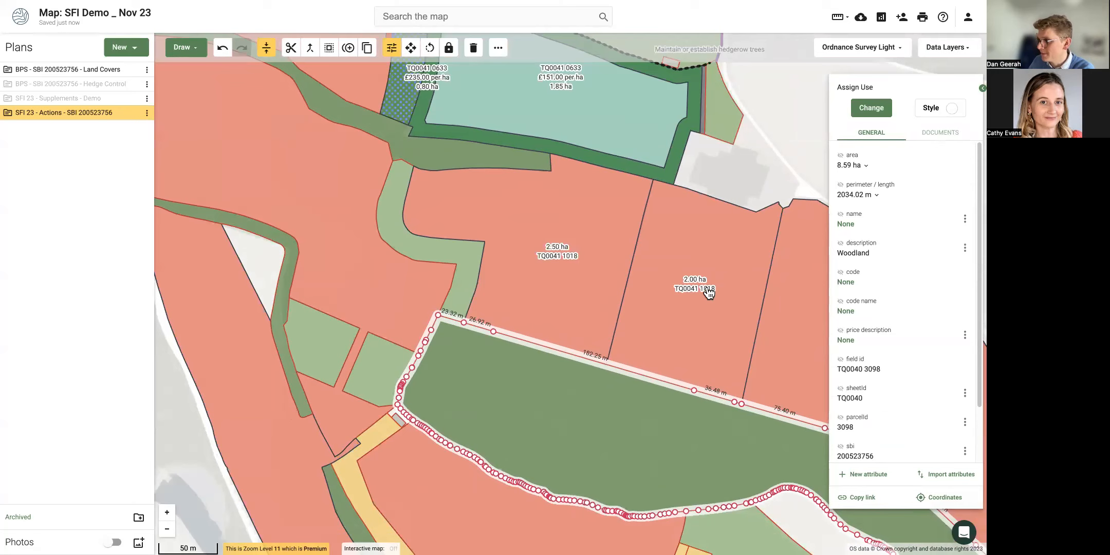
left_click(718, 146)
left_click_drag(721, 166, 556, 141)
left_click(408, 212)
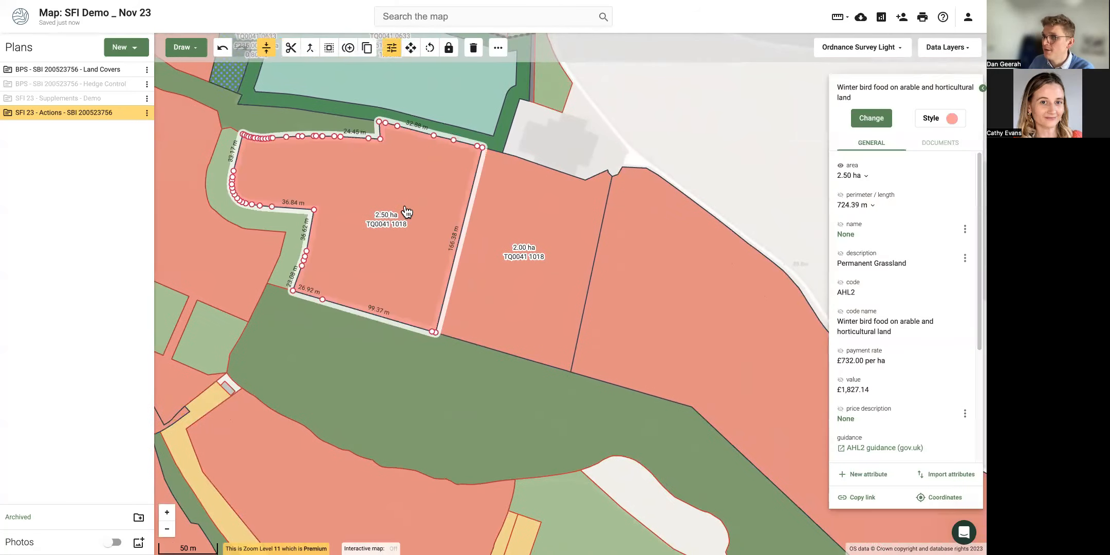
left_click(185, 50)
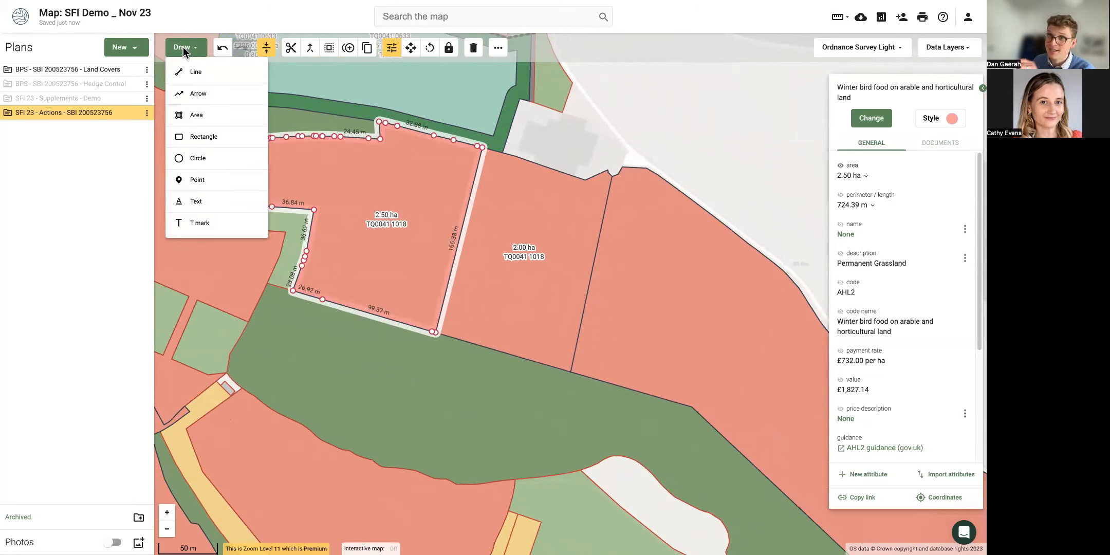
Draw a 0.43 ha test rectangle at the field's bottom edge.
left_click(204, 137)
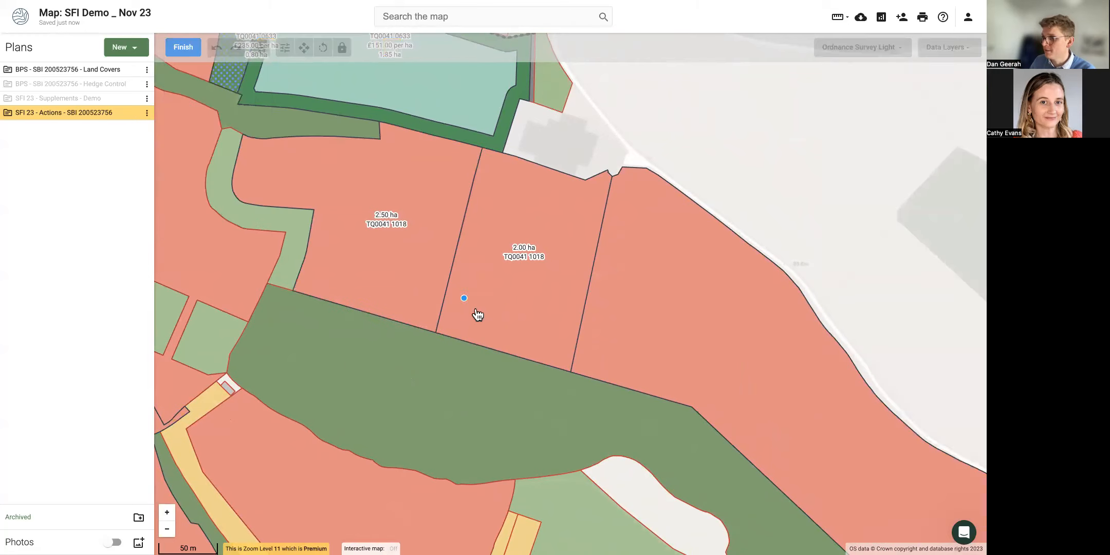
left_click(390, 319)
left_click(424, 186)
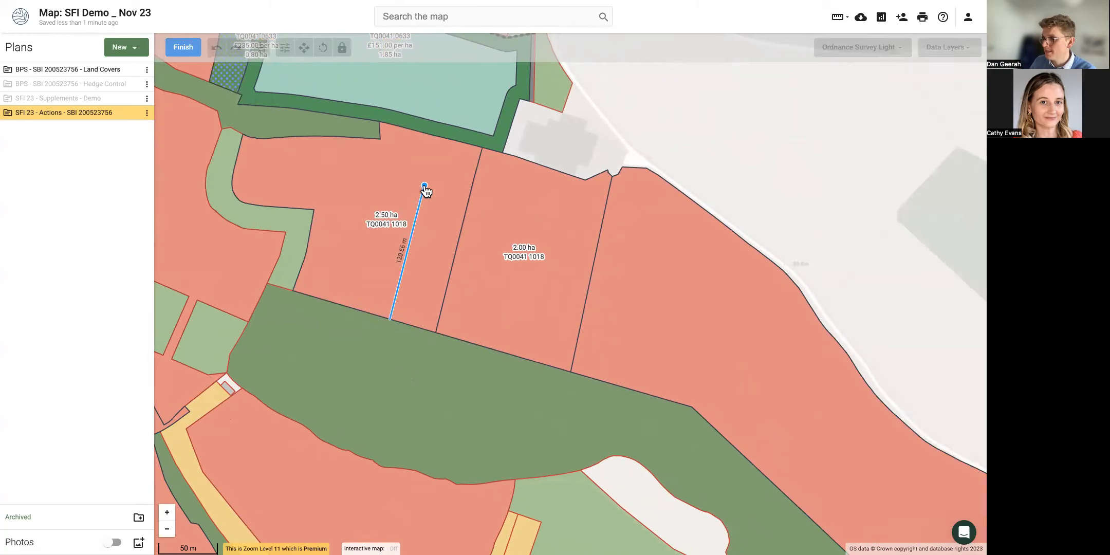
left_click(467, 211)
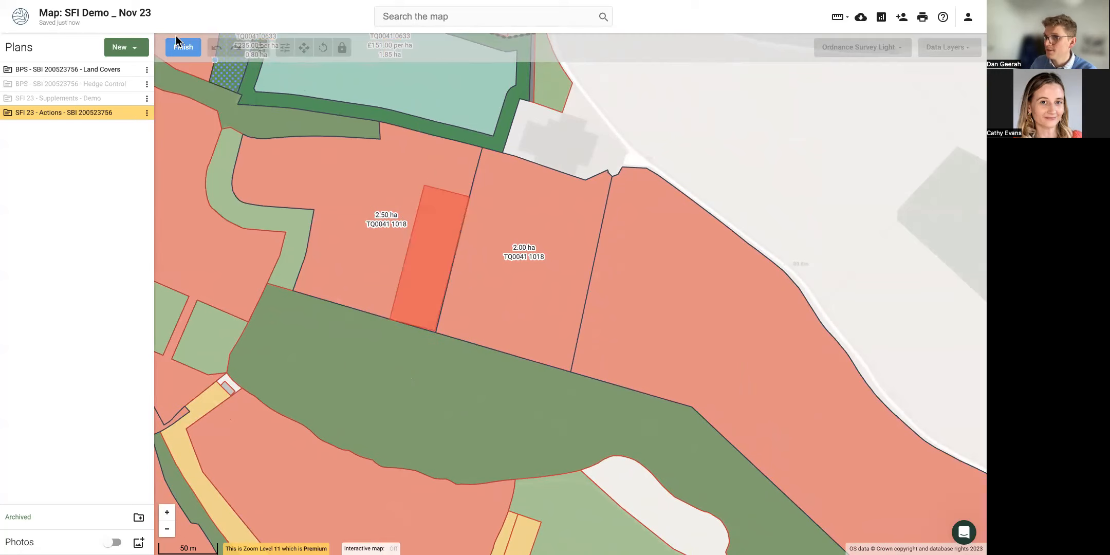
left_click(184, 48)
Set the rectangle's width and height to 250 m in its attribute panel.
left_click(873, 222)
key("ctrl+a")
type("2")
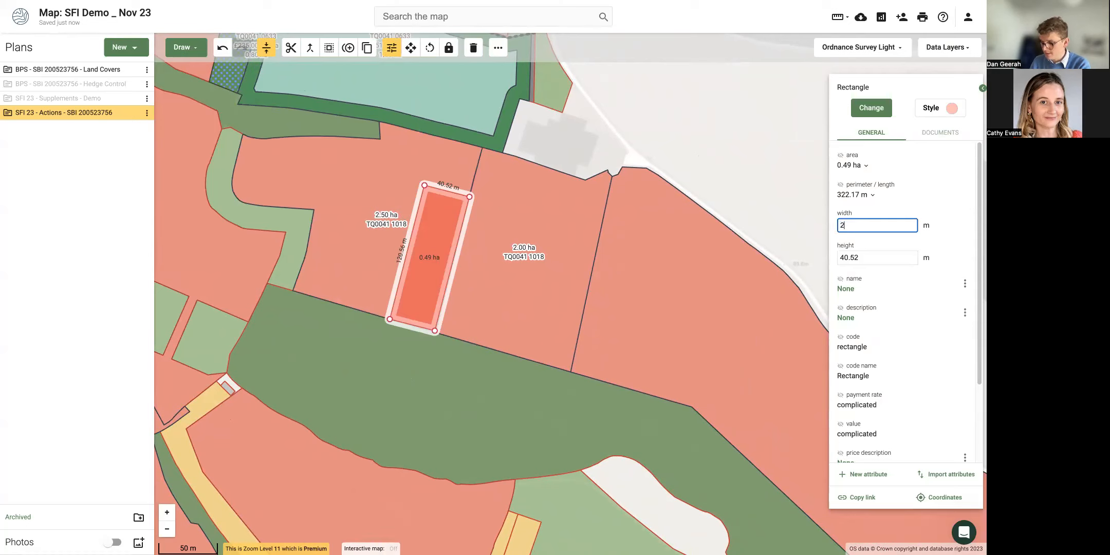
left_click(910, 262)
key("ctrl+a")
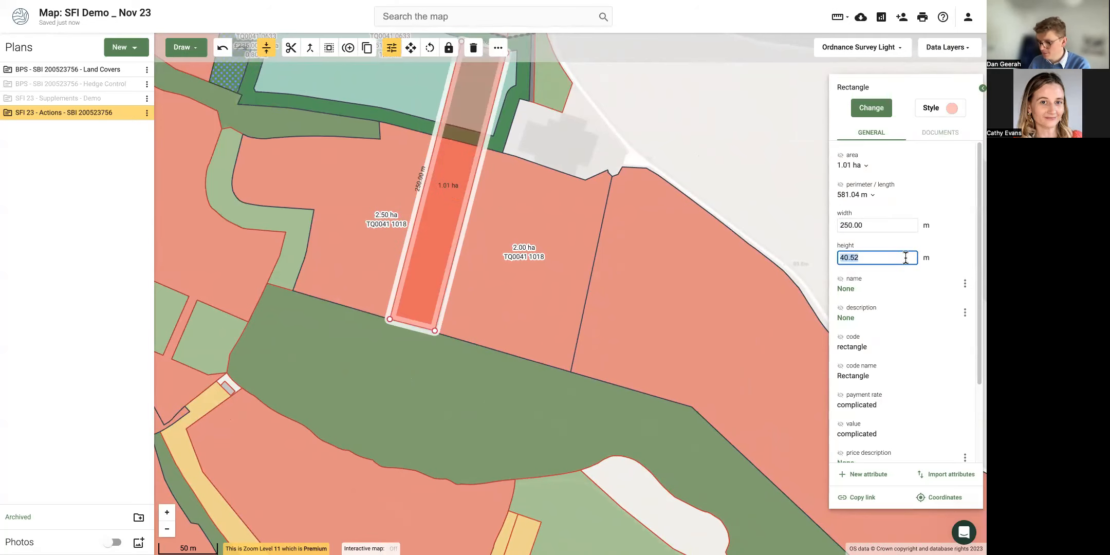
type("250")
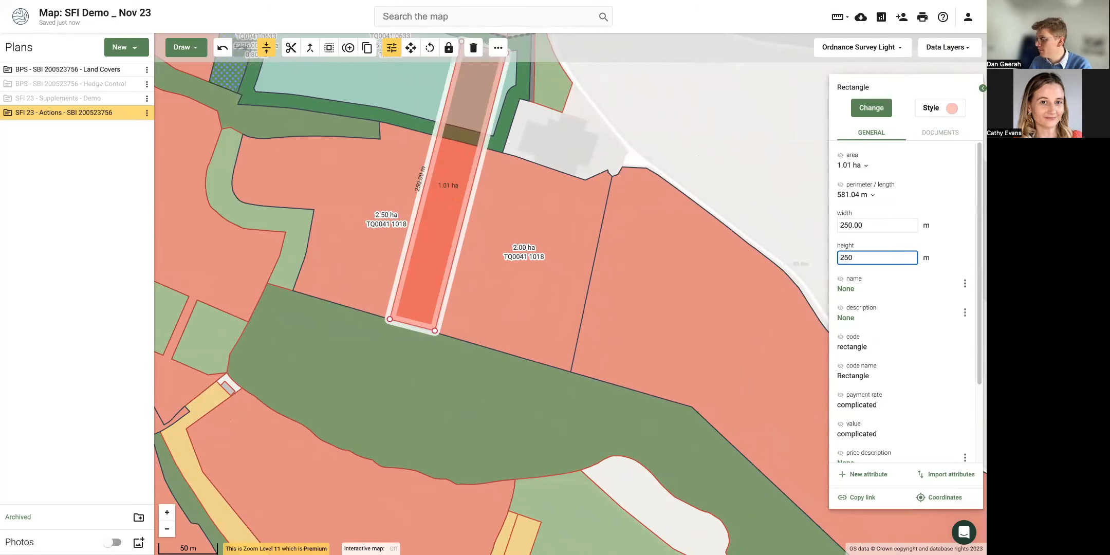
key("Return")
Change the rectangle's height and width to 70 m, making a 0.49 ha square.
key("ctrl+a")
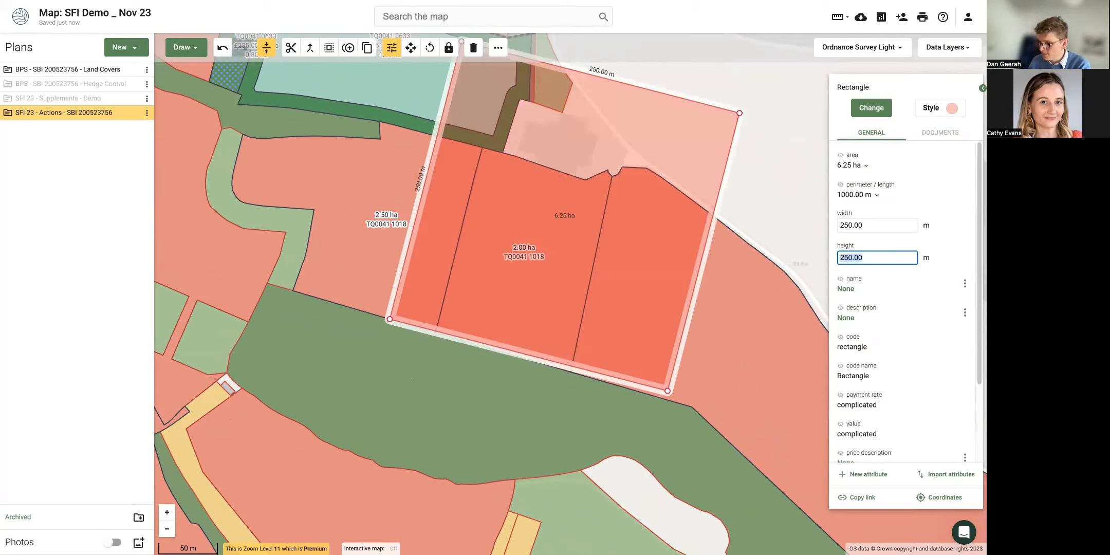
type("2")
key("BackSpace")
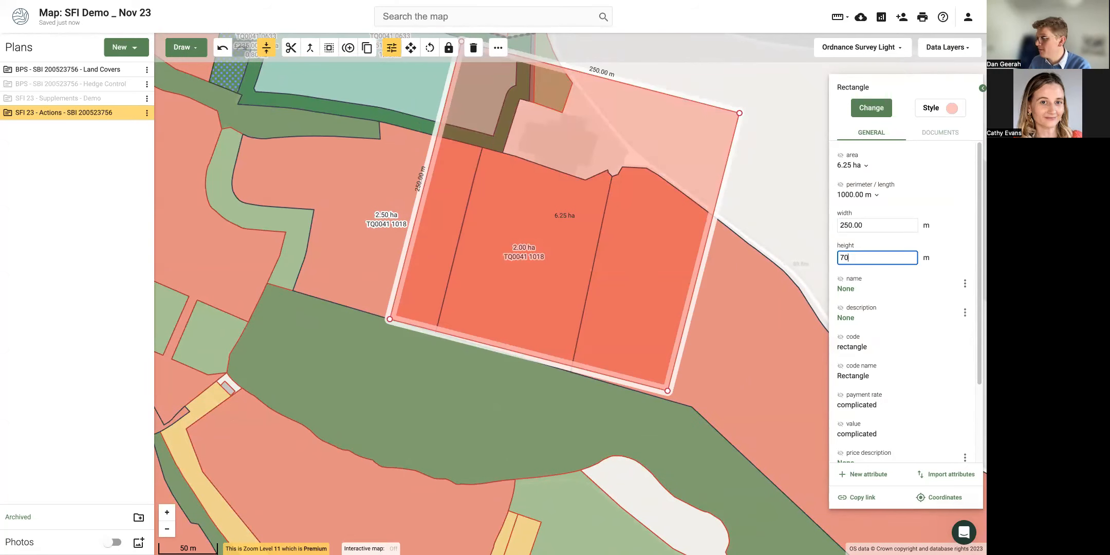
key("Return")
left_click(870, 221)
double_click(870, 219)
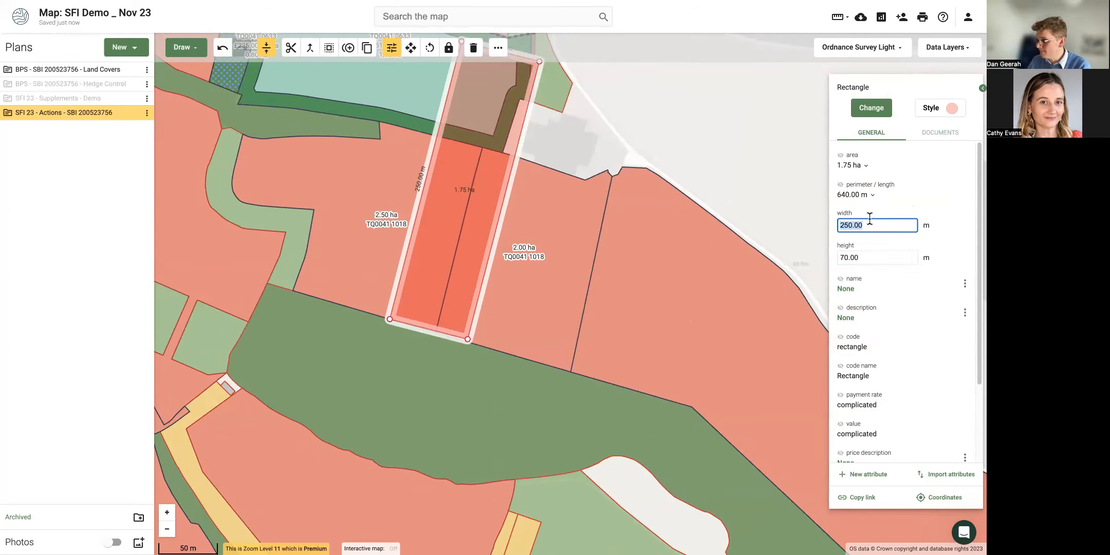
type("70")
key("Return")
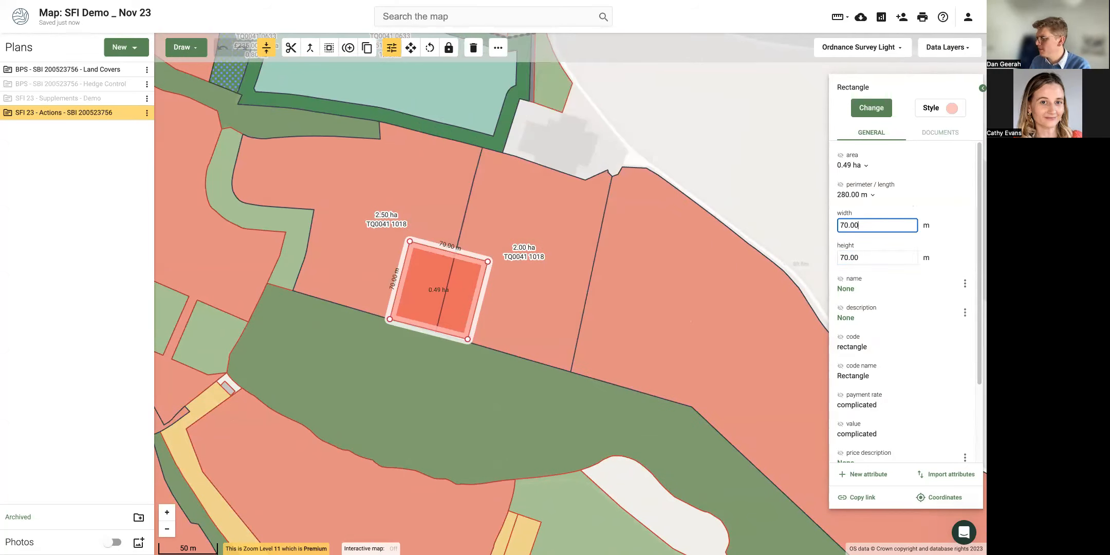
key("ctrl+a")
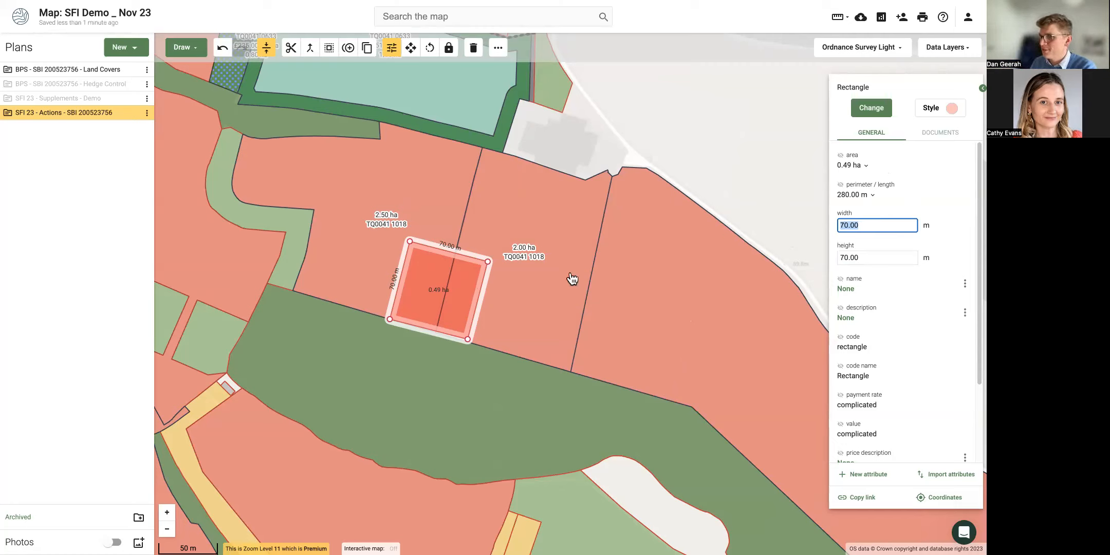
left_click(424, 286)
Delete the 70 m square, toggle the SFI 23 - Actions plan off and on, then select the 2.00 ha parcel.
left_click(427, 379)
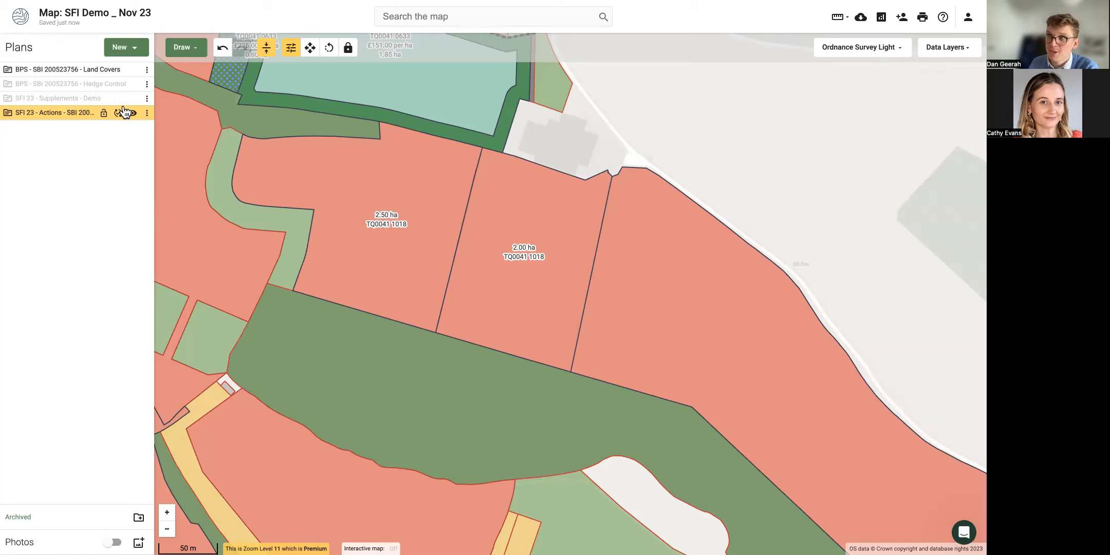
left_click(132, 113)
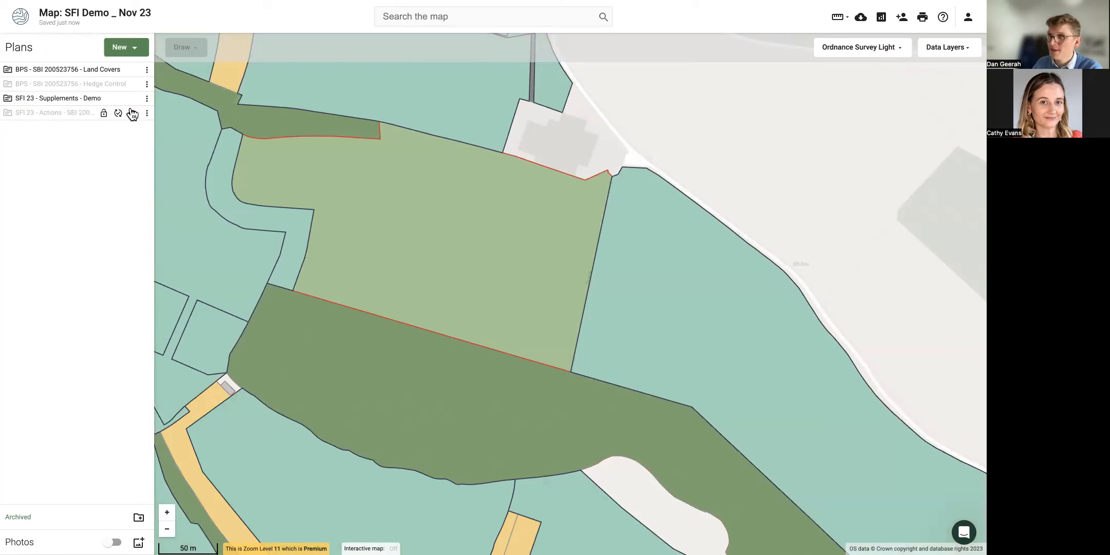
left_click(133, 114)
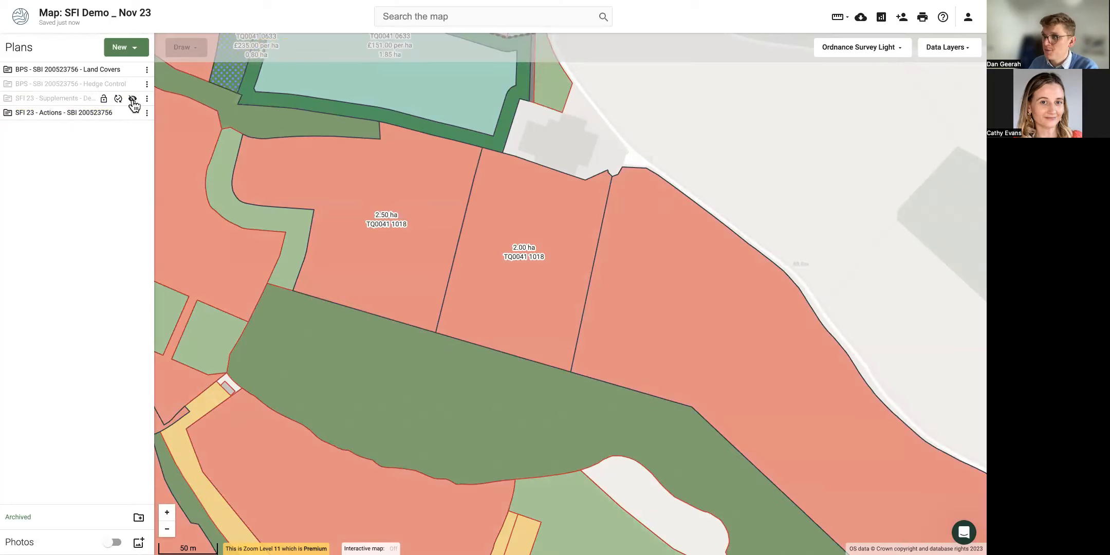
left_click(522, 293)
Assign the SAM1 soil action to the 2.00 ha field by searching 'soil o'.
left_click(865, 111)
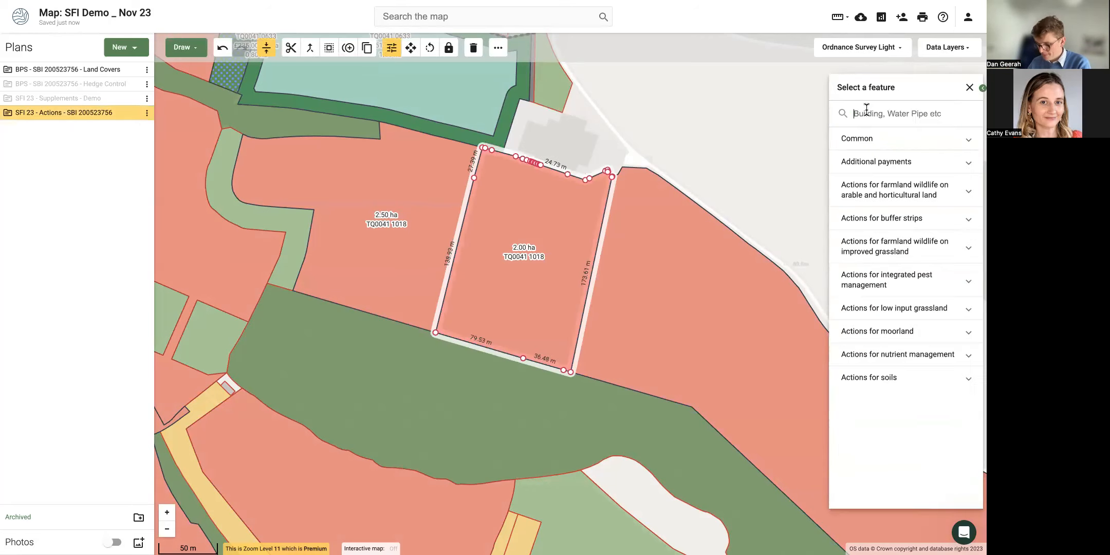
type("soil o")
left_click(907, 149)
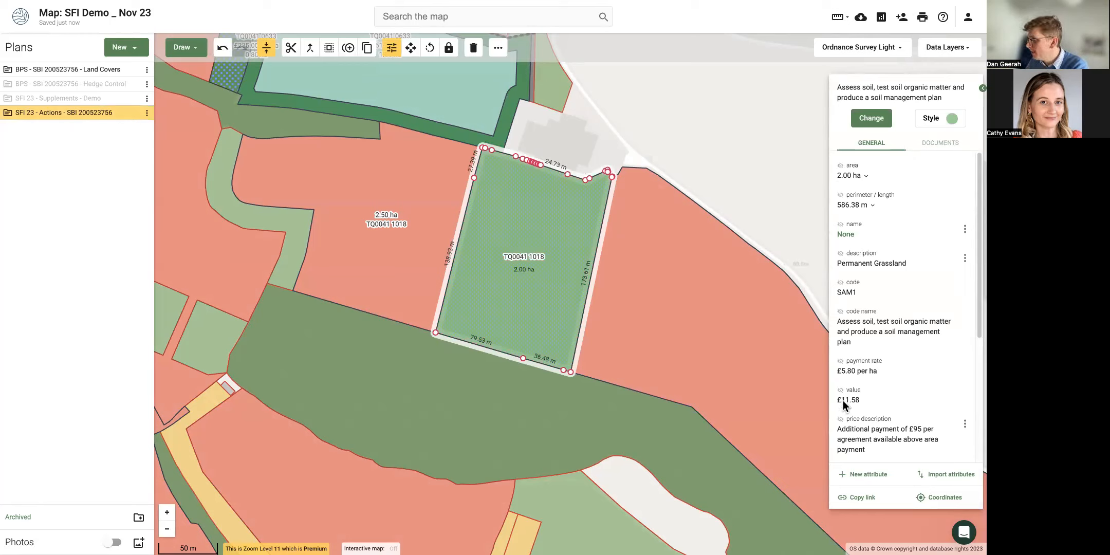
Duplicate the field and move the copy over the neighbouring field.
scroll(843, 315, "down", 4)
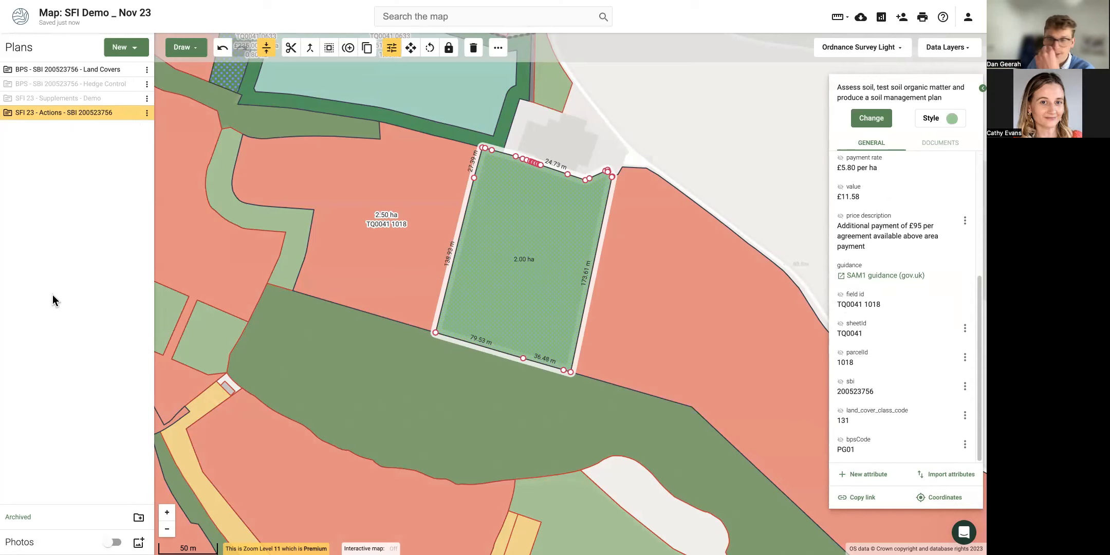
left_click_drag(694, 118, 585, 152)
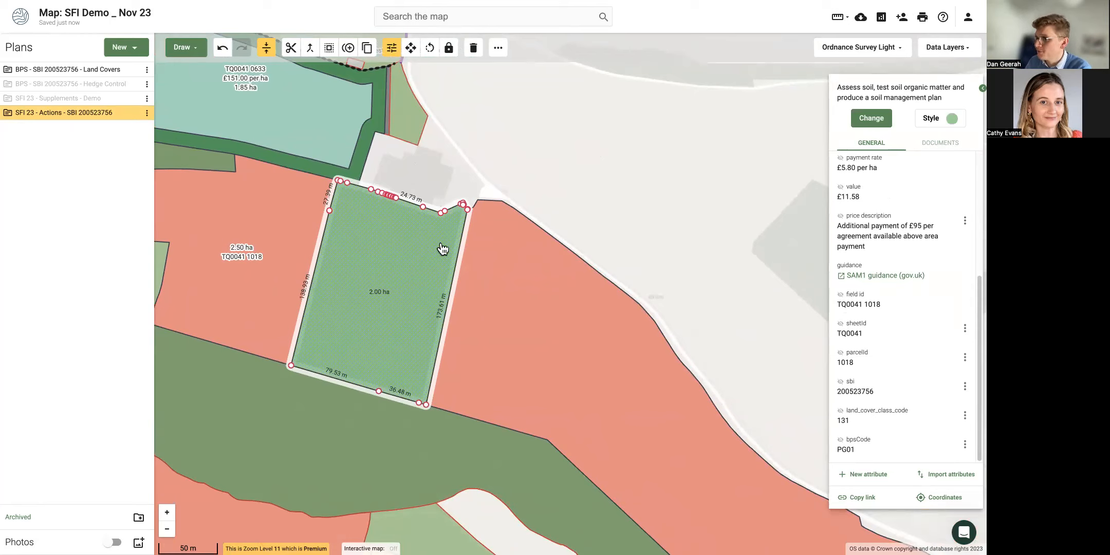
left_click(350, 51)
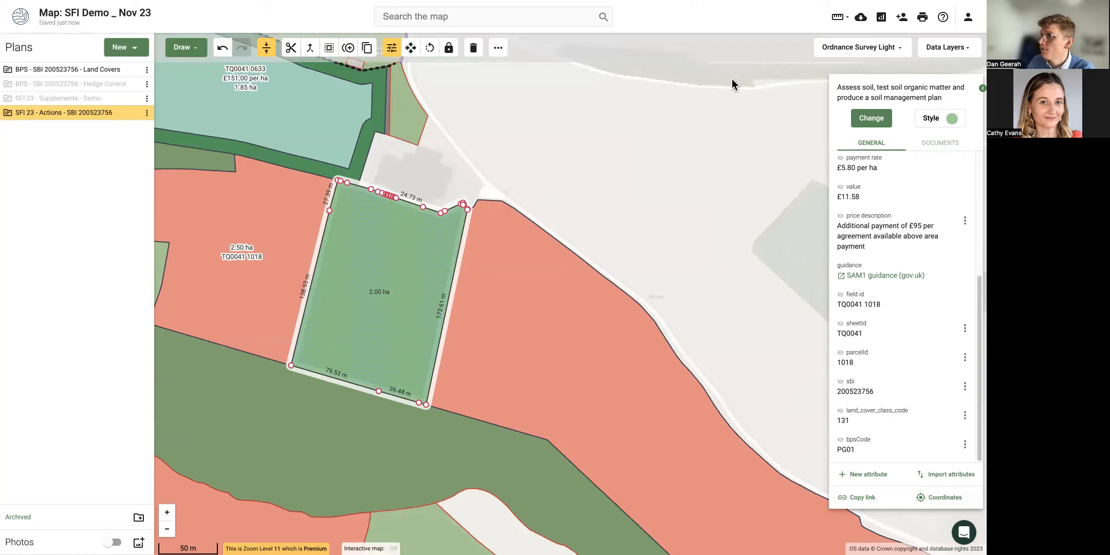
left_click(411, 47)
left_click_drag(402, 263, 500, 253)
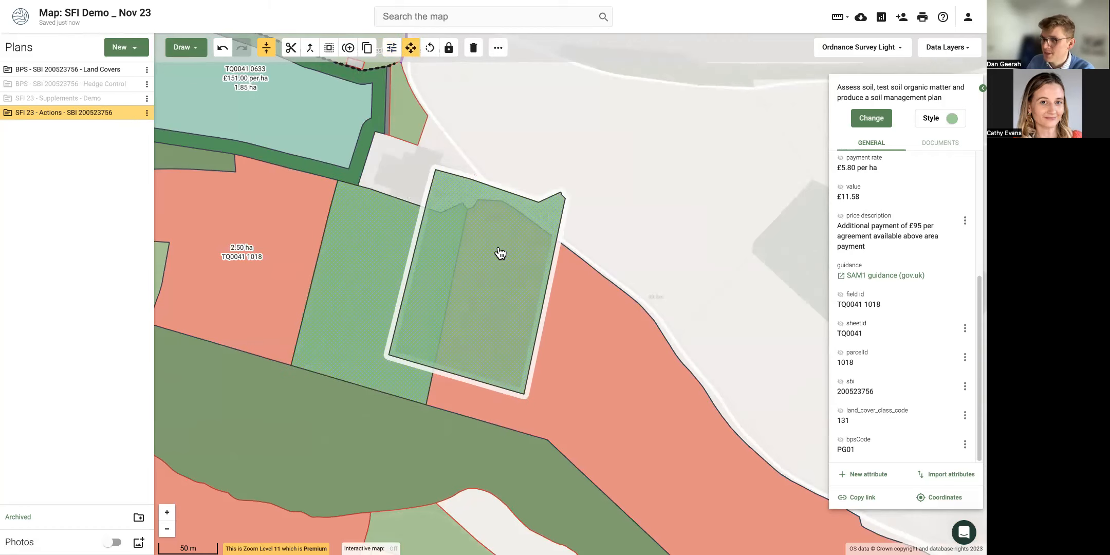
Undo the move and change the duplicate's action to NUM1 nutrient management.
left_click(222, 48)
left_click(883, 120)
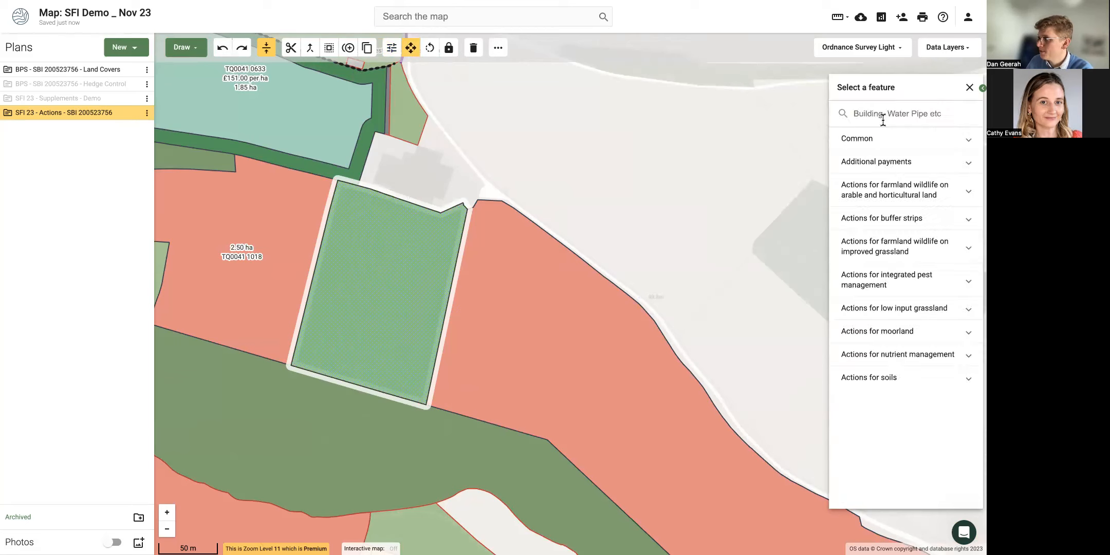
type("num1")
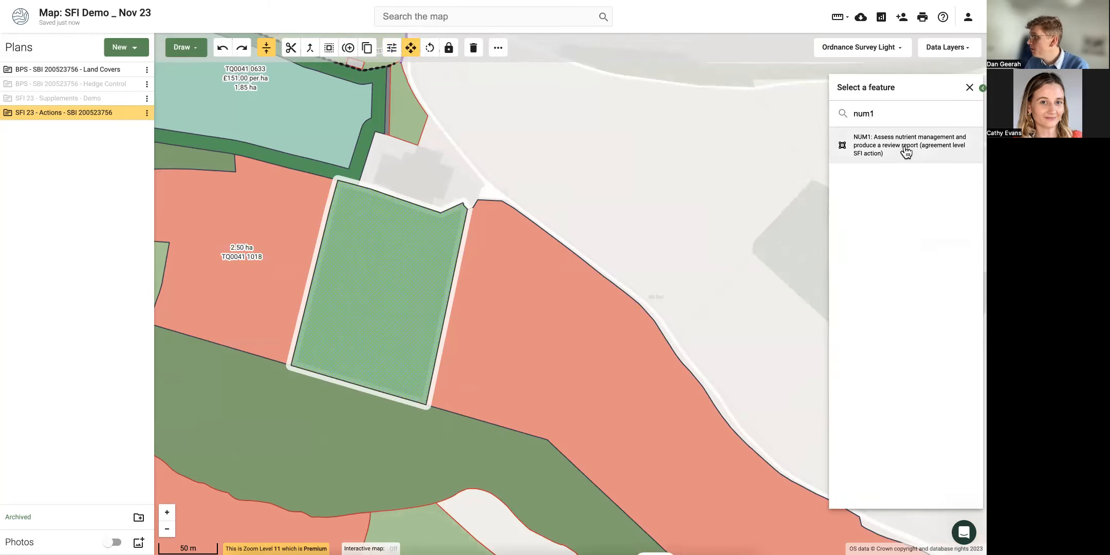
left_click(906, 148)
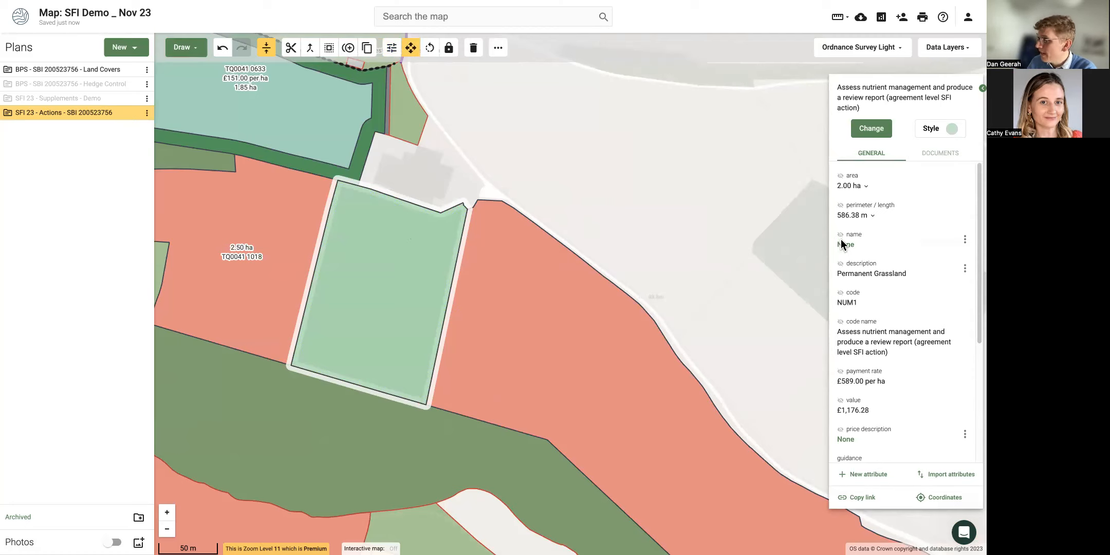
Rename the field SAM1 and show its name, action code and area on the map.
left_click(841, 293)
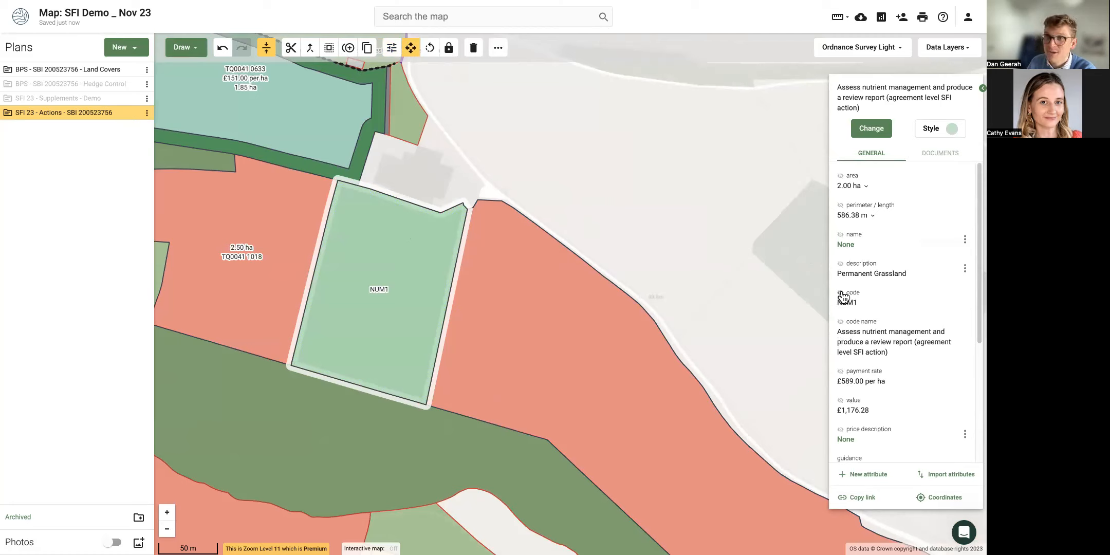
left_click(965, 241)
left_click(935, 265)
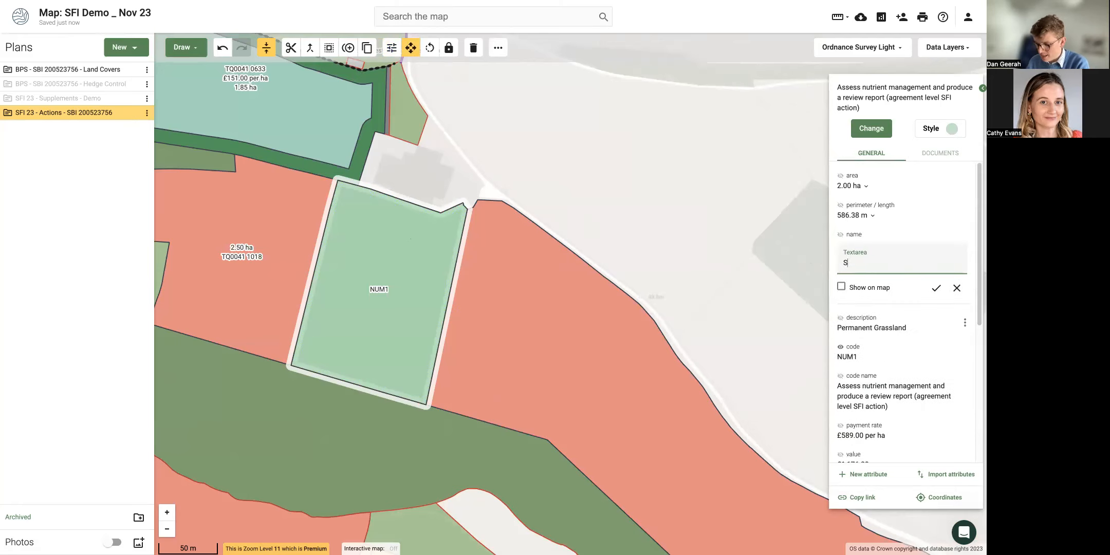
type("SAM1")
left_click(842, 286)
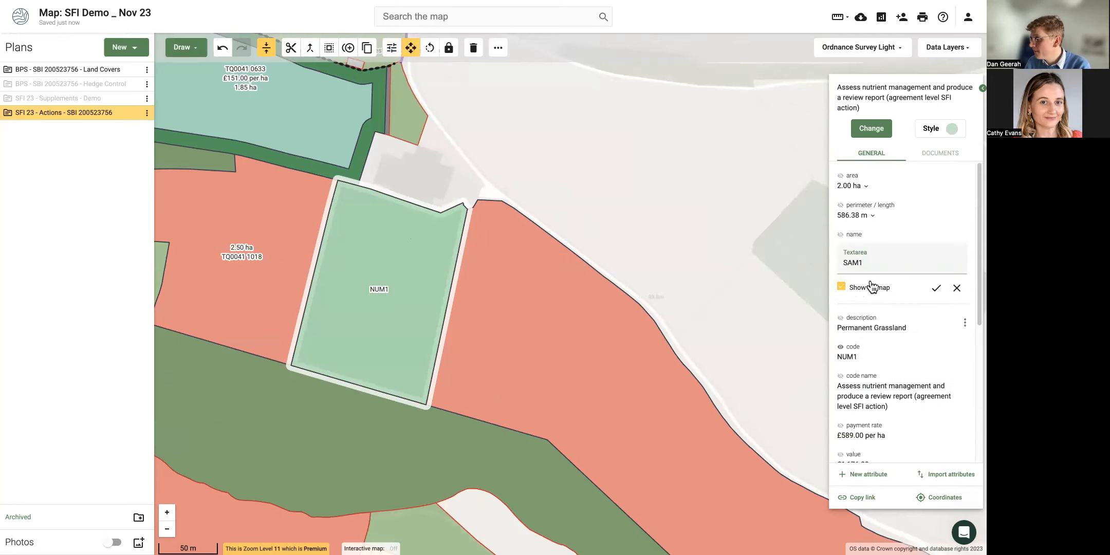
left_click(939, 290)
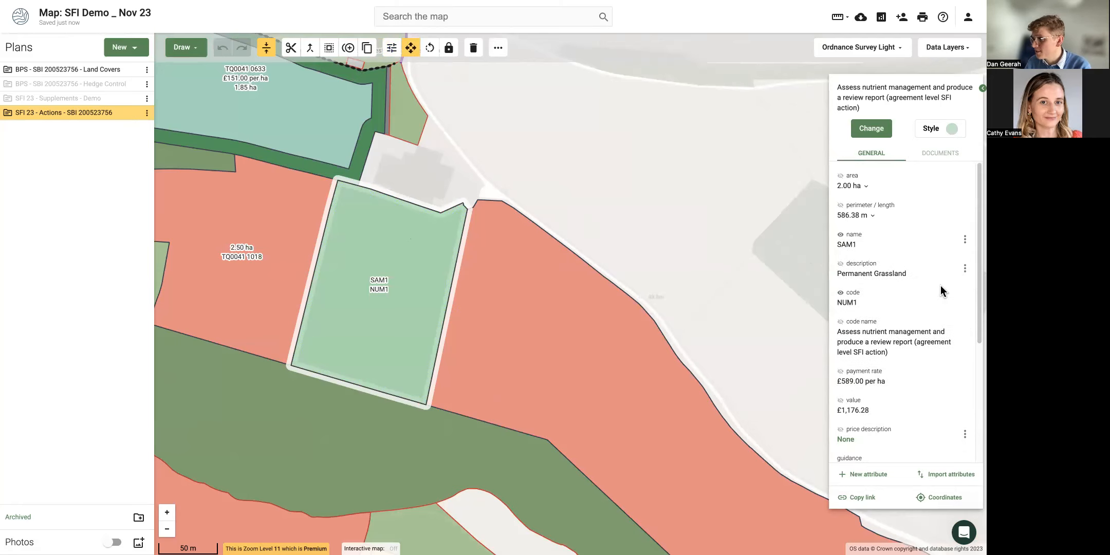
left_click(841, 176)
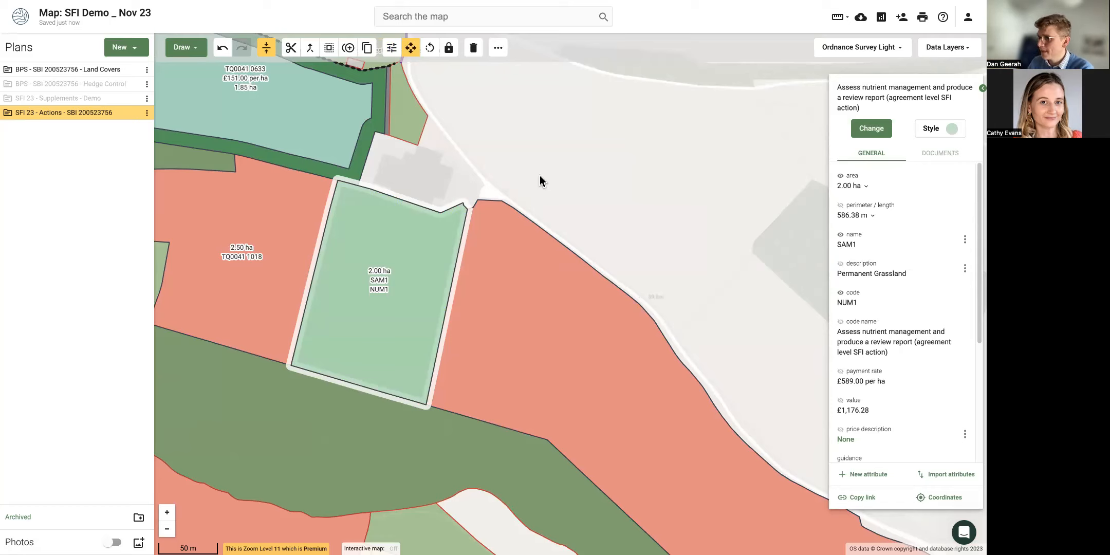
left_click(540, 175)
left_click(425, 256)
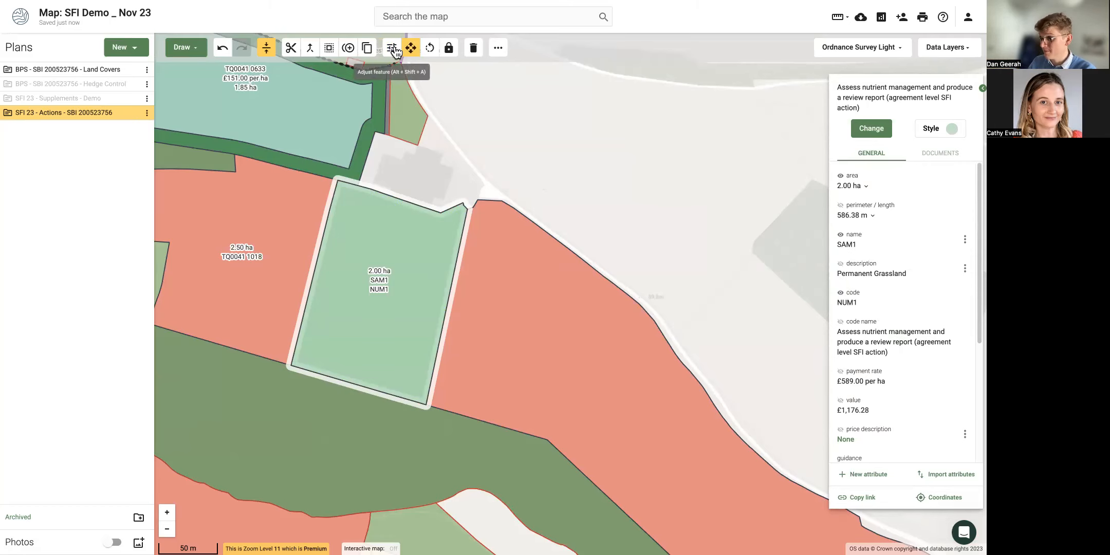
left_click(459, 173)
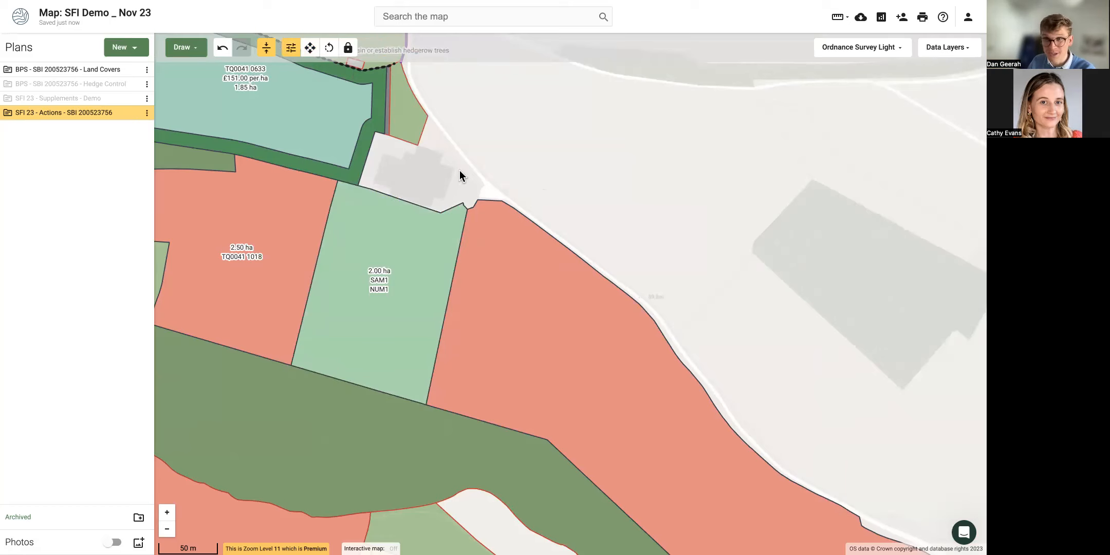
left_click(419, 252)
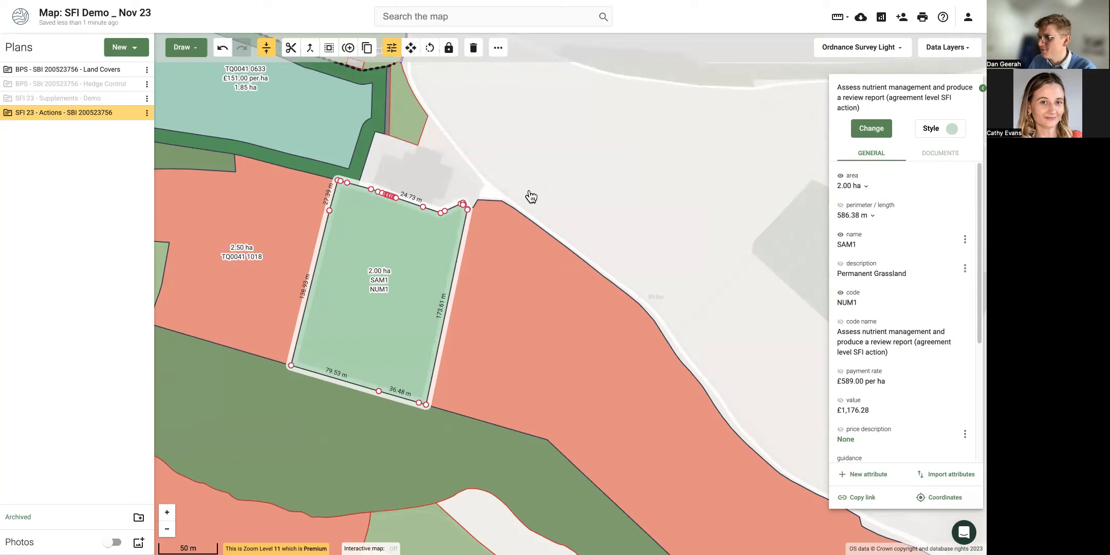
left_click(942, 129)
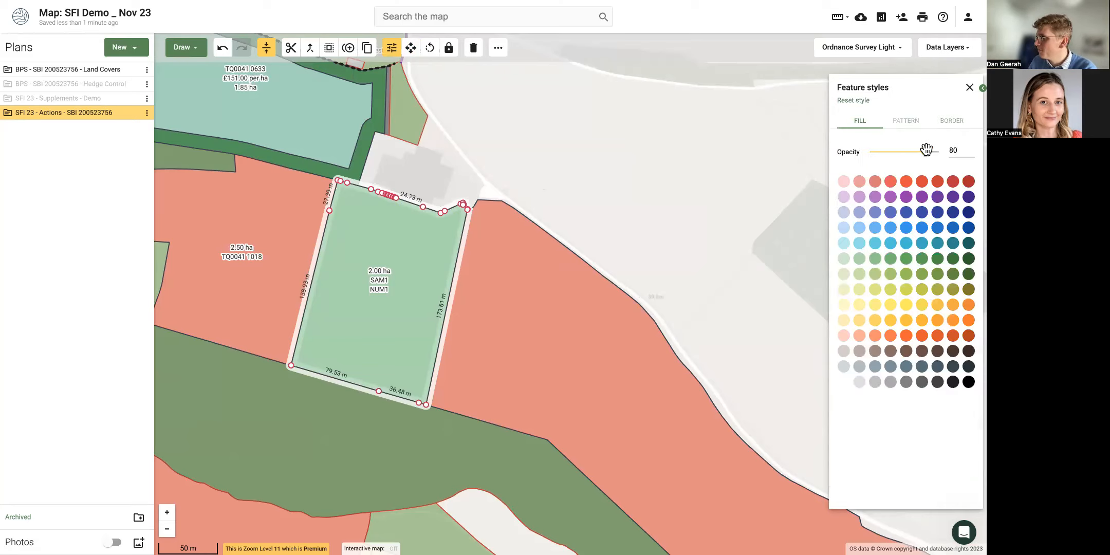
left_click(910, 120)
left_click(926, 151)
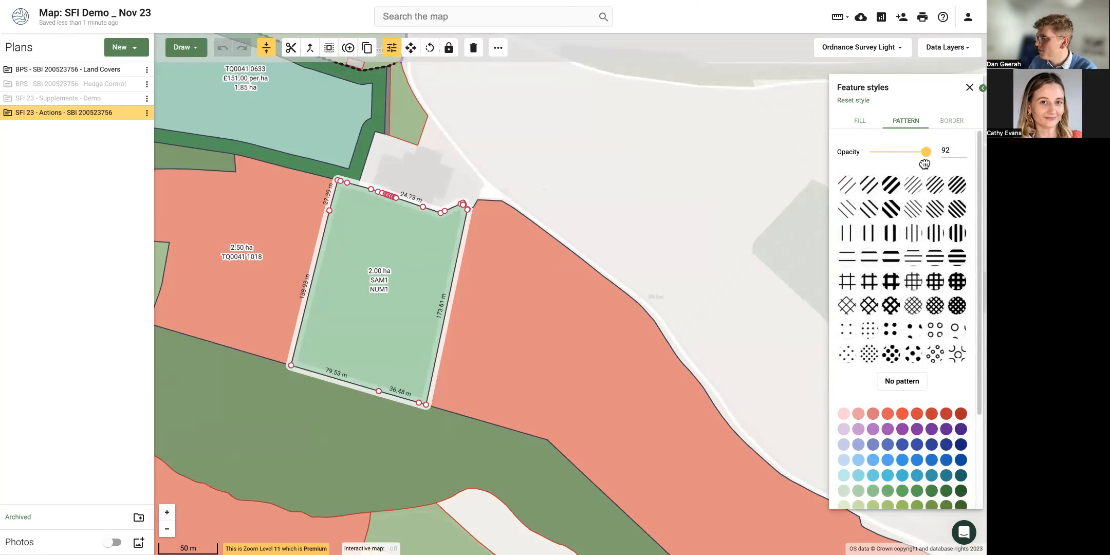
left_click(890, 184)
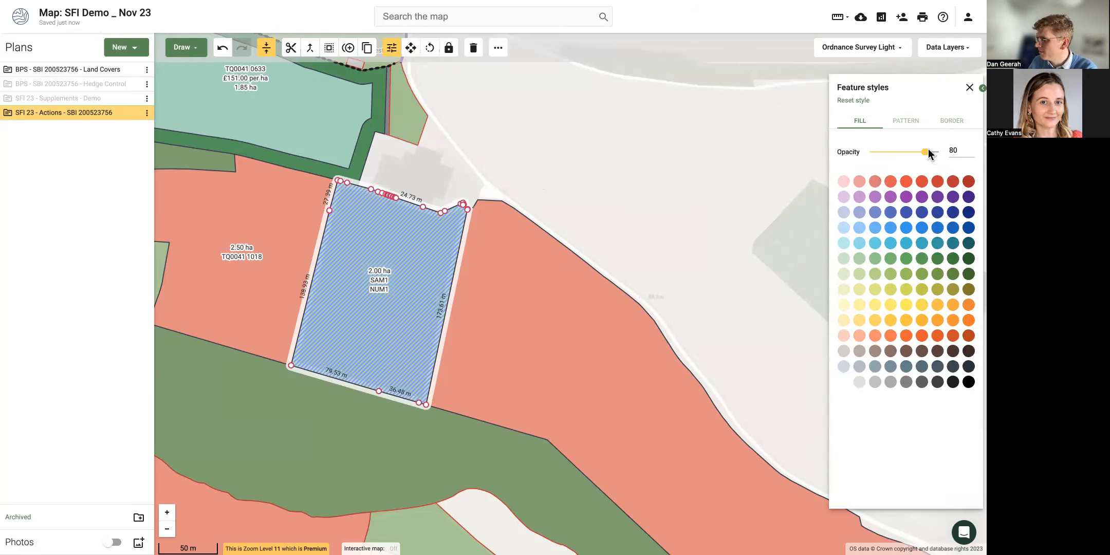
left_click_drag(926, 152, 853, 152)
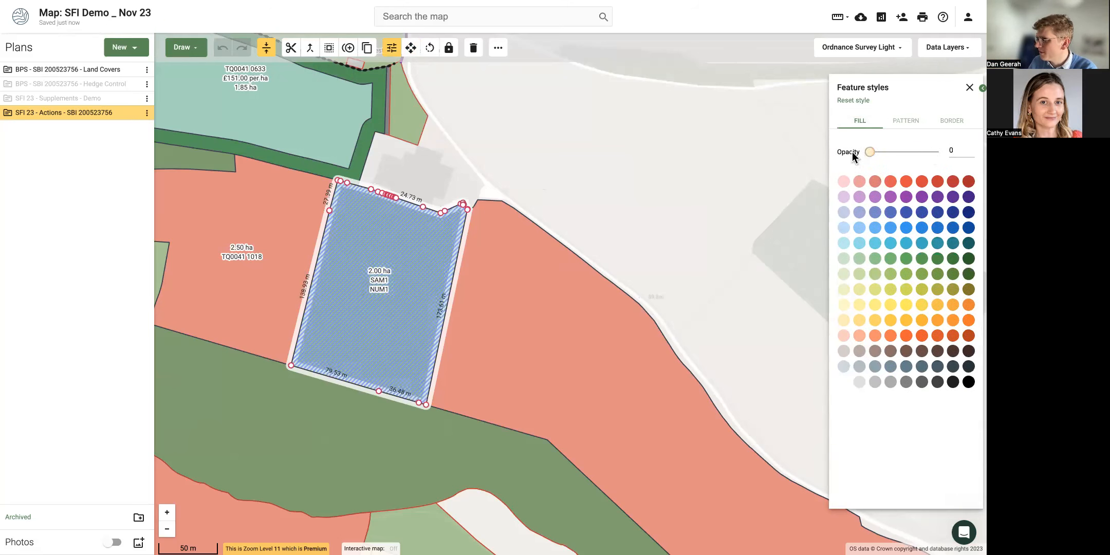
left_click(858, 384)
left_click(844, 382)
left_click_drag(870, 152, 932, 152)
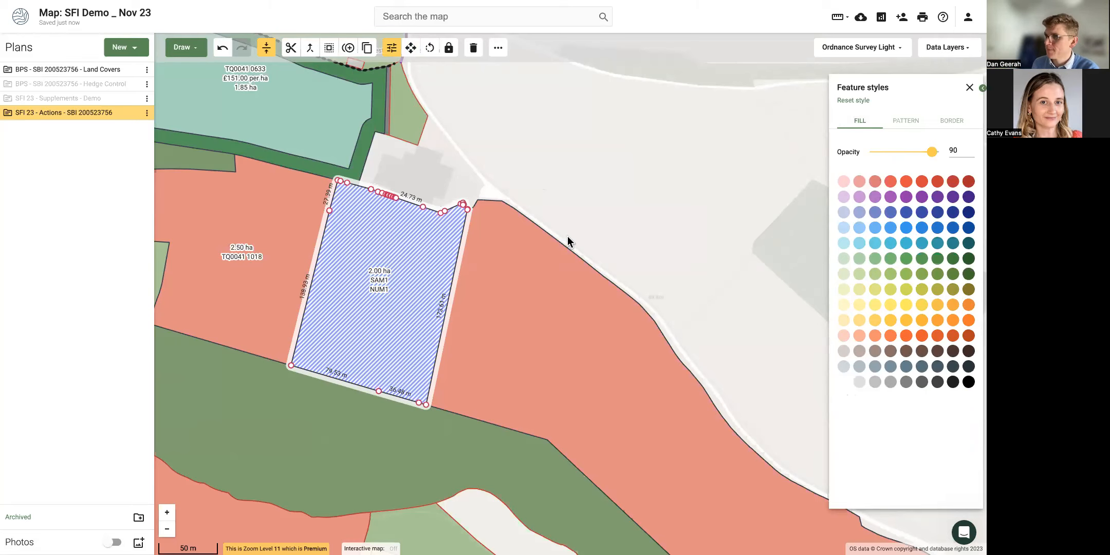
left_click(862, 101)
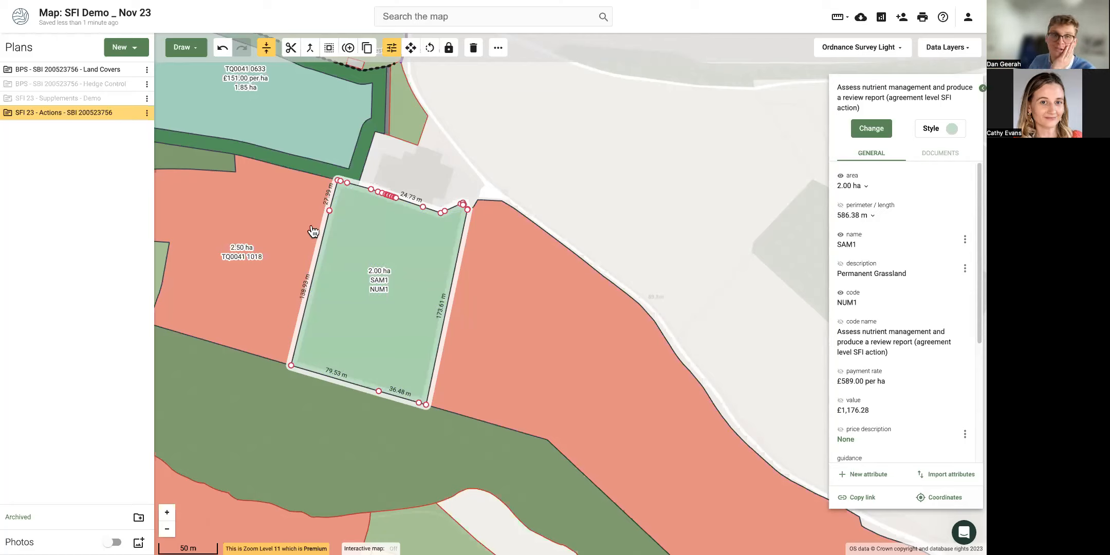
left_click(517, 163)
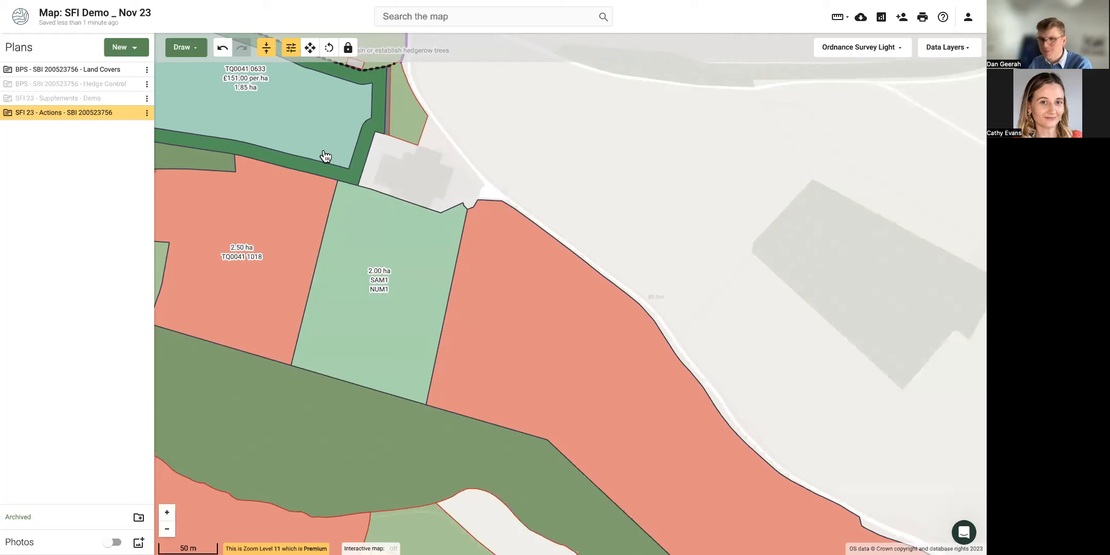
left_click(147, 113)
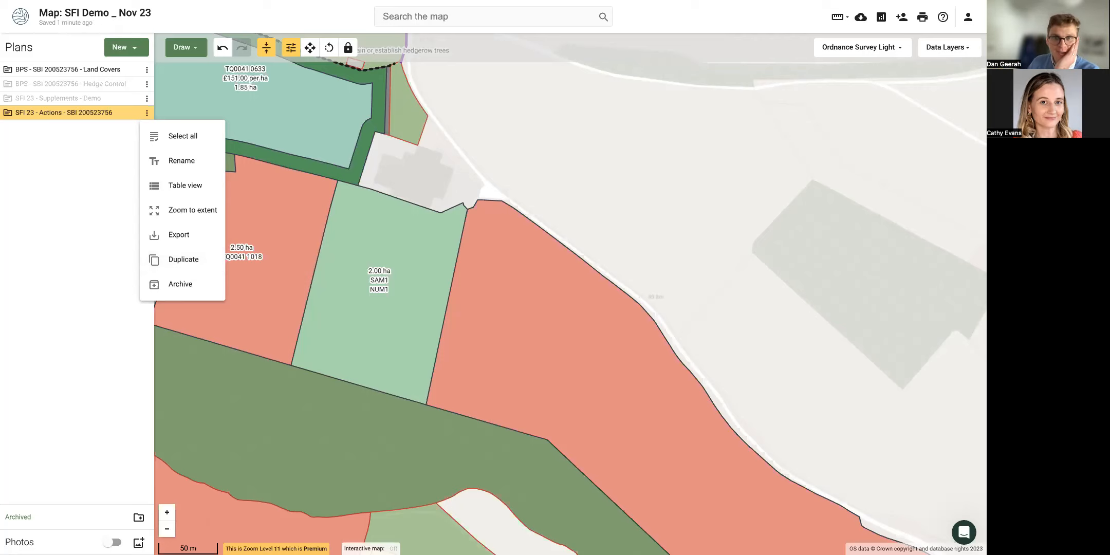
left_click(350, 283)
left_click(355, 280)
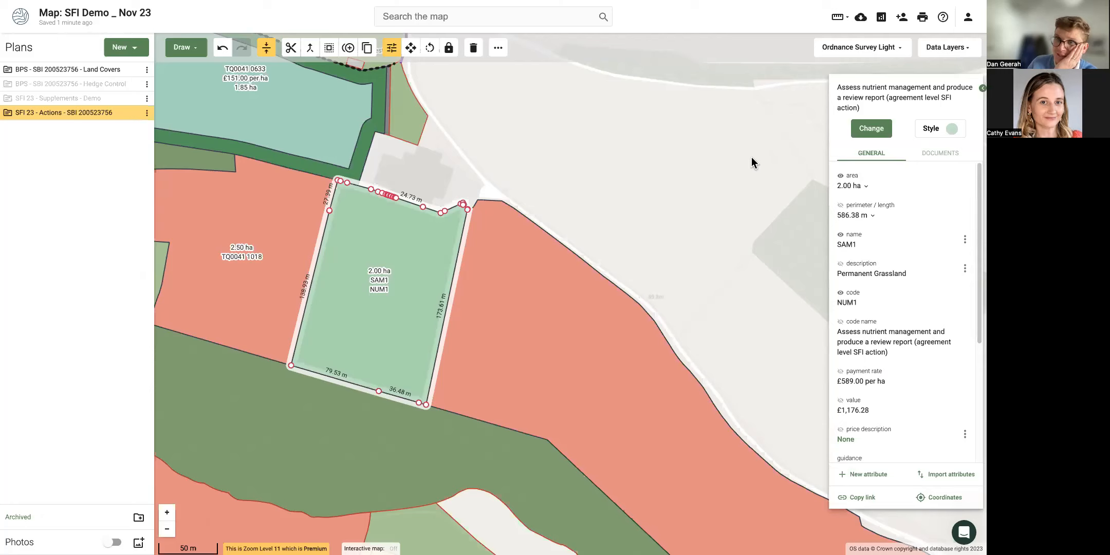
left_click(148, 114)
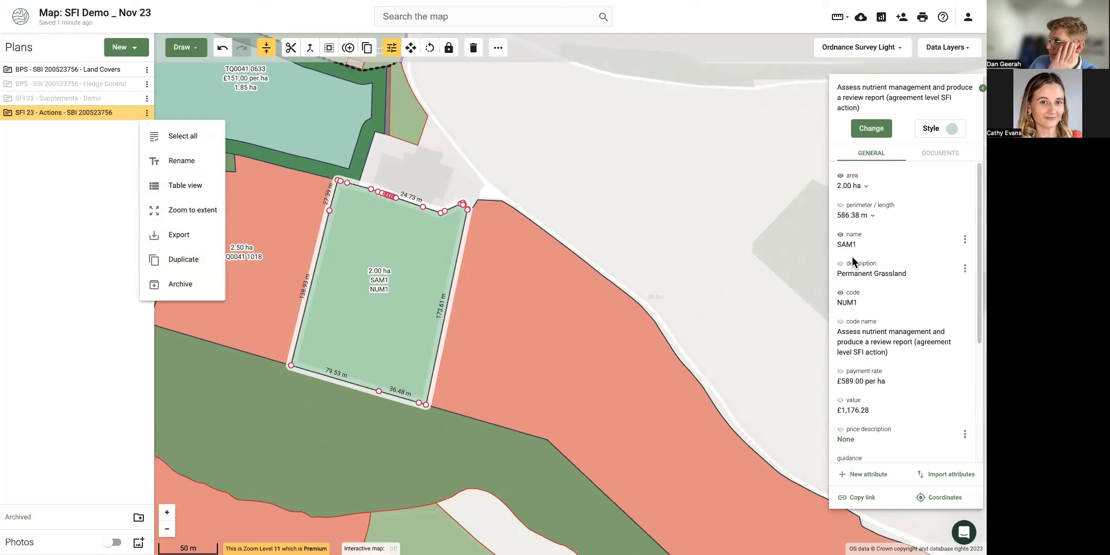
left_click(889, 372)
scroll(892, 366, "down", 4)
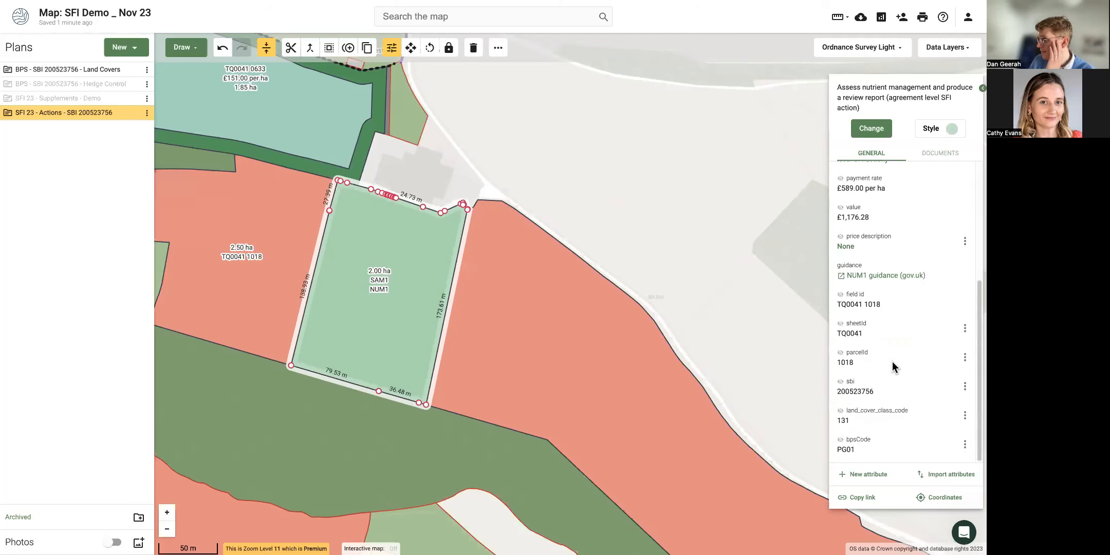
Show the SFI 23 - Actions plan as a table and find parcel 1018's AHL2, SAM1 and NUM1 rows.
left_click(146, 113)
left_click(174, 192)
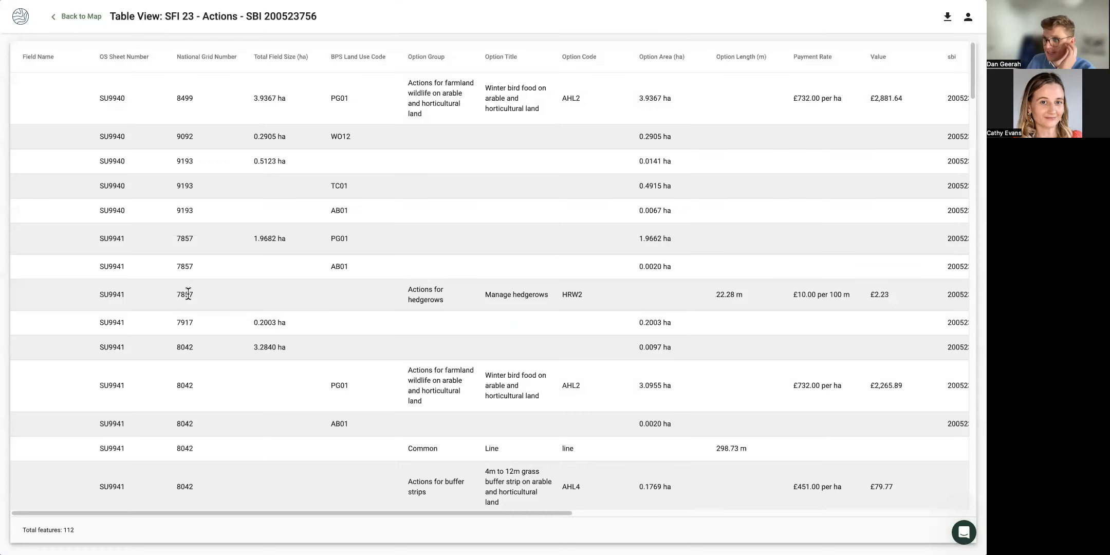
key("ctrl+f")
type("1018")
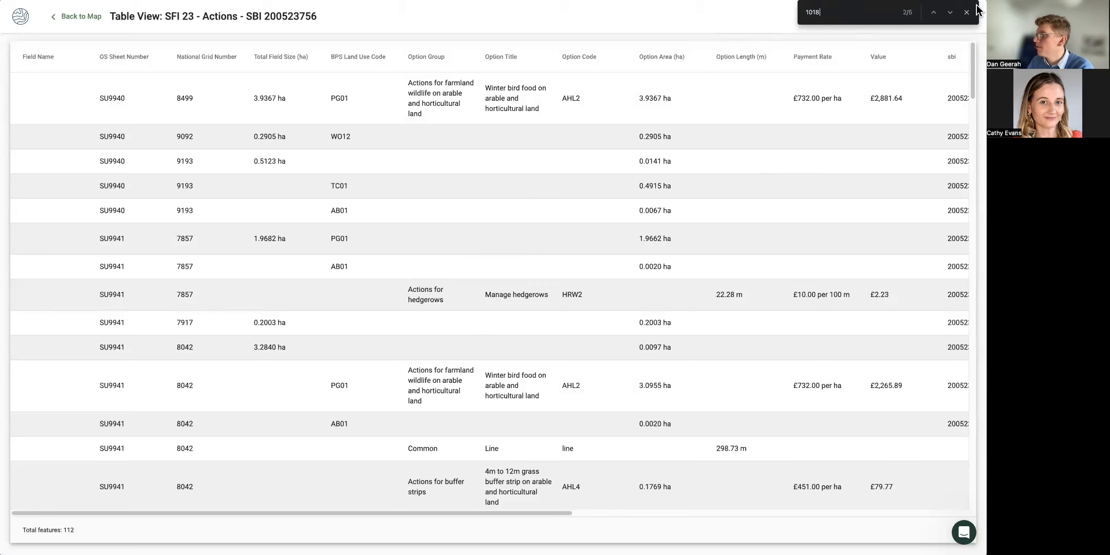
left_click(949, 12)
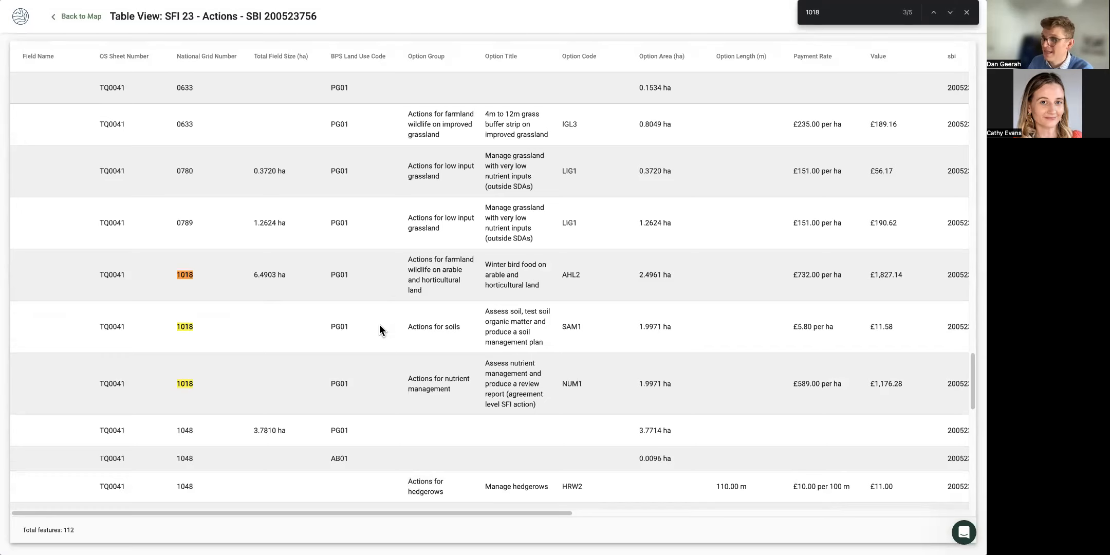
left_click_drag(676, 385, 439, 343)
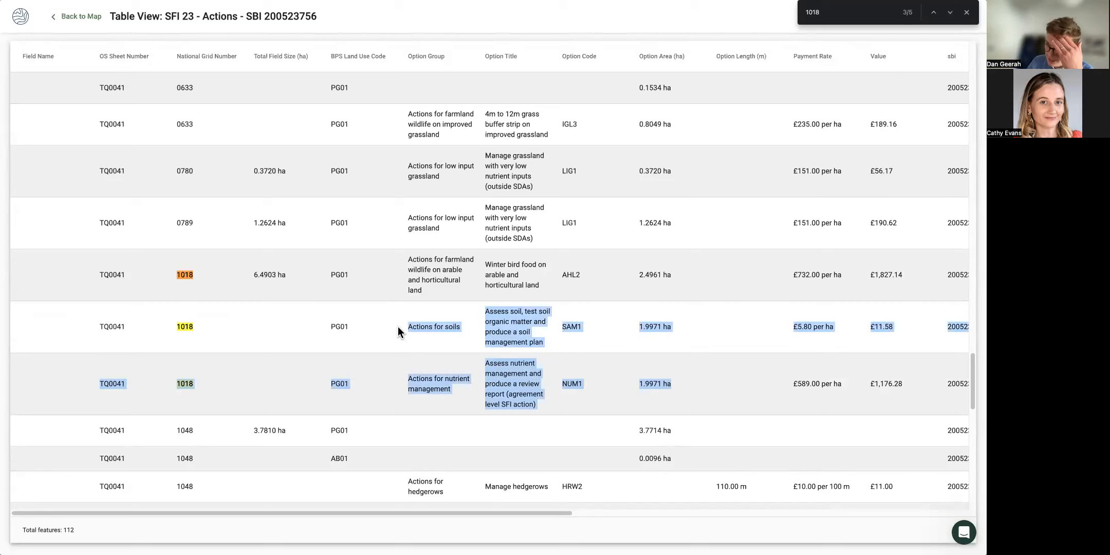
Go back to the map and zoom in on the purple hedgerow along field TQ0041 1048.
left_click(98, 19)
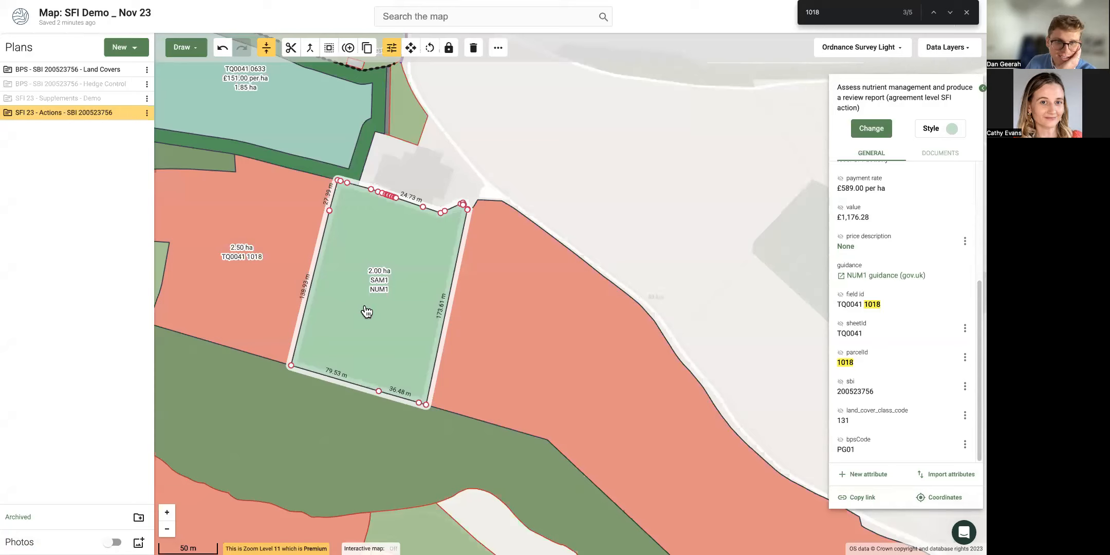
left_click_drag(366, 312, 402, 482)
left_click_drag(474, 190, 491, 350)
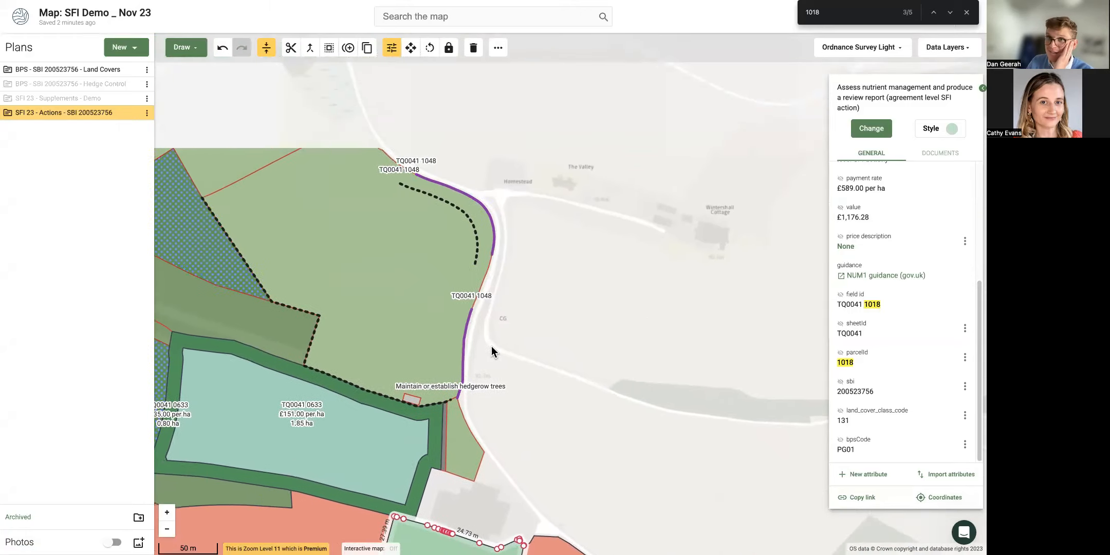
scroll(454, 266, "up", 2)
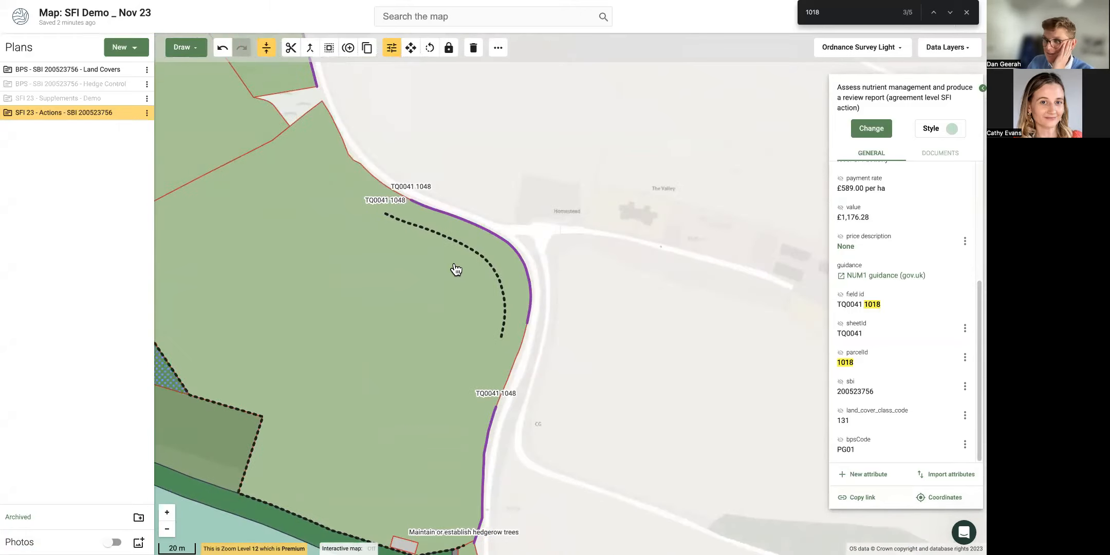
scroll(456, 269, "up", 1)
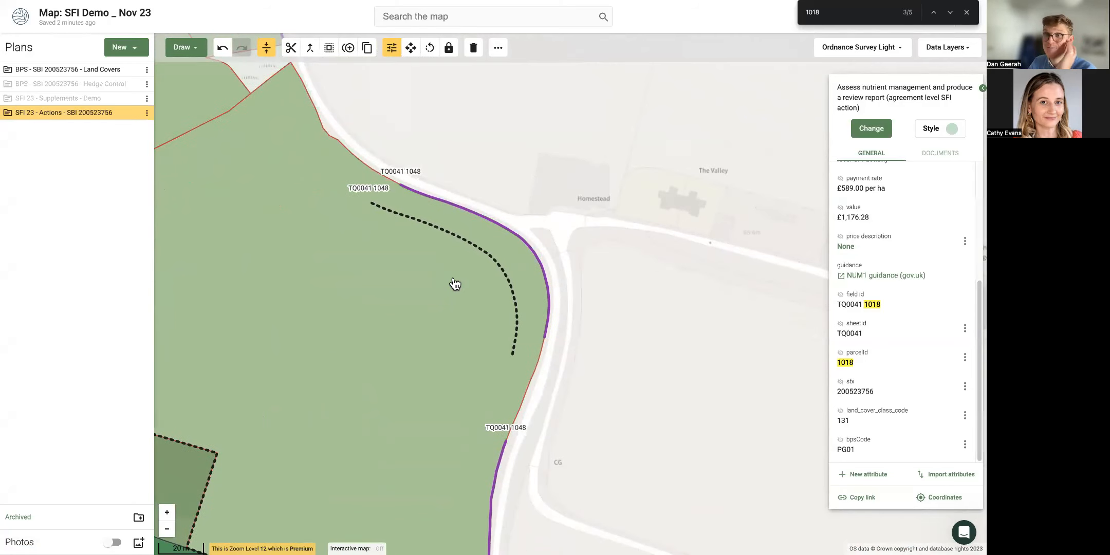
Duplicate the 110 m hedge, shift the copy inward, make it HRW1, and label its code.
left_click(493, 222)
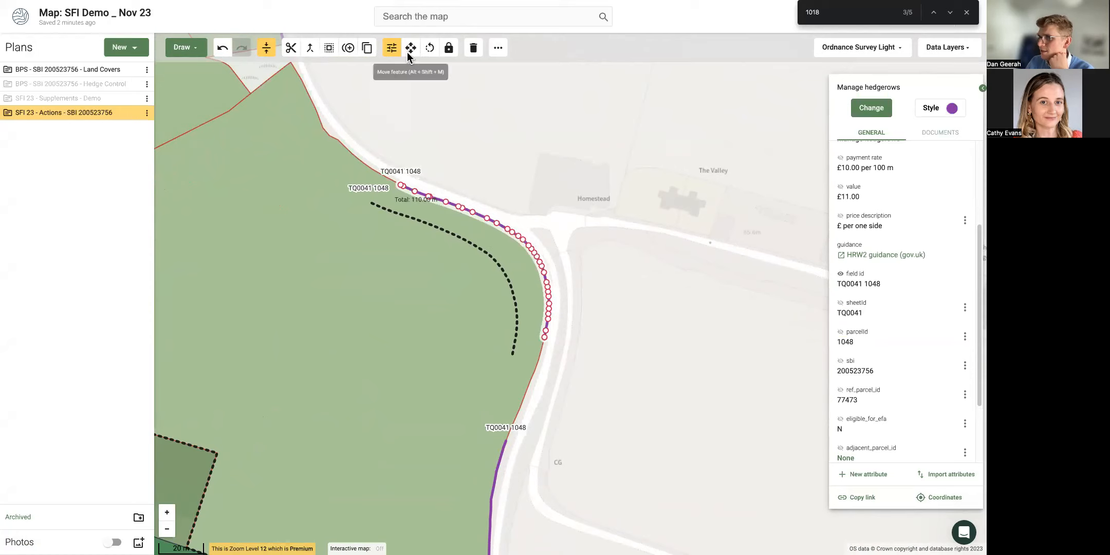
left_click(343, 47)
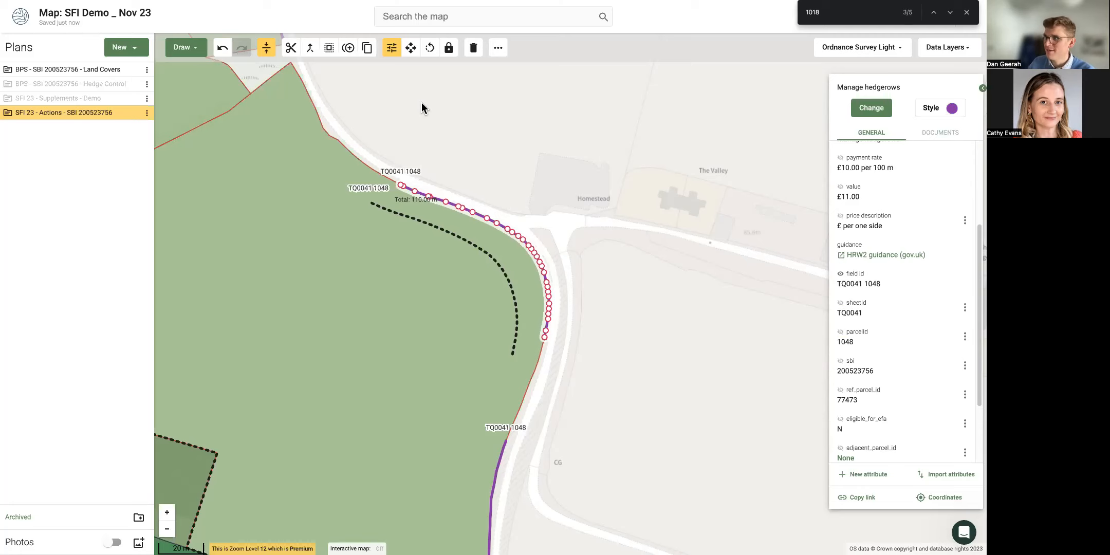
left_click(411, 48)
left_click_drag(474, 219, 461, 231)
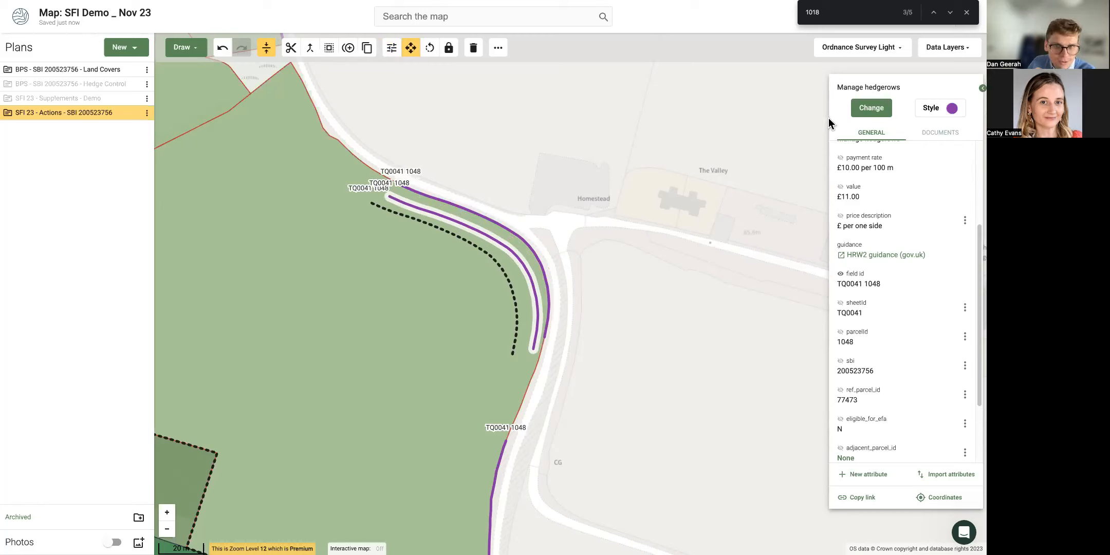
left_click(866, 112)
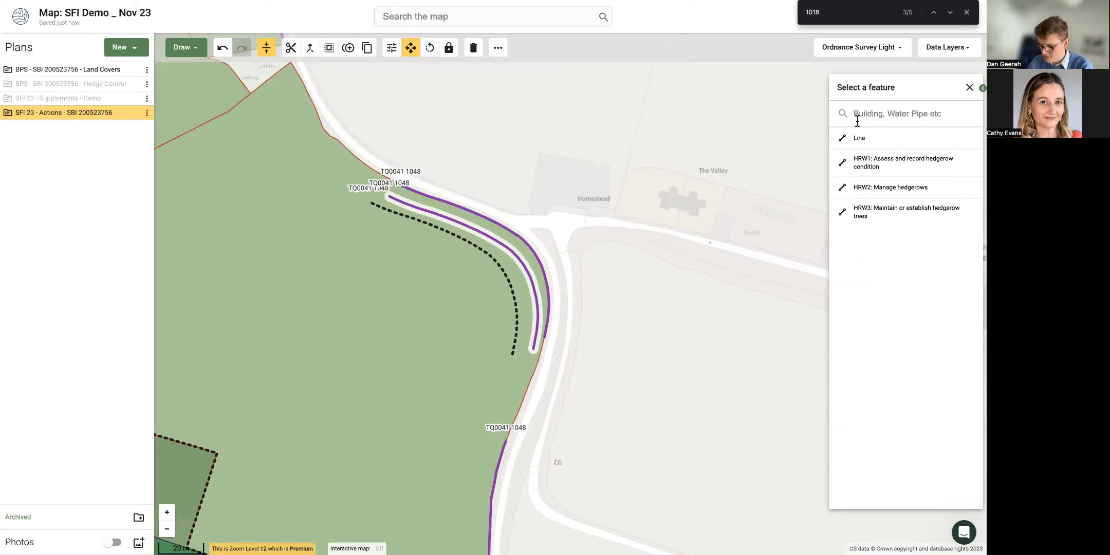
type("hr")
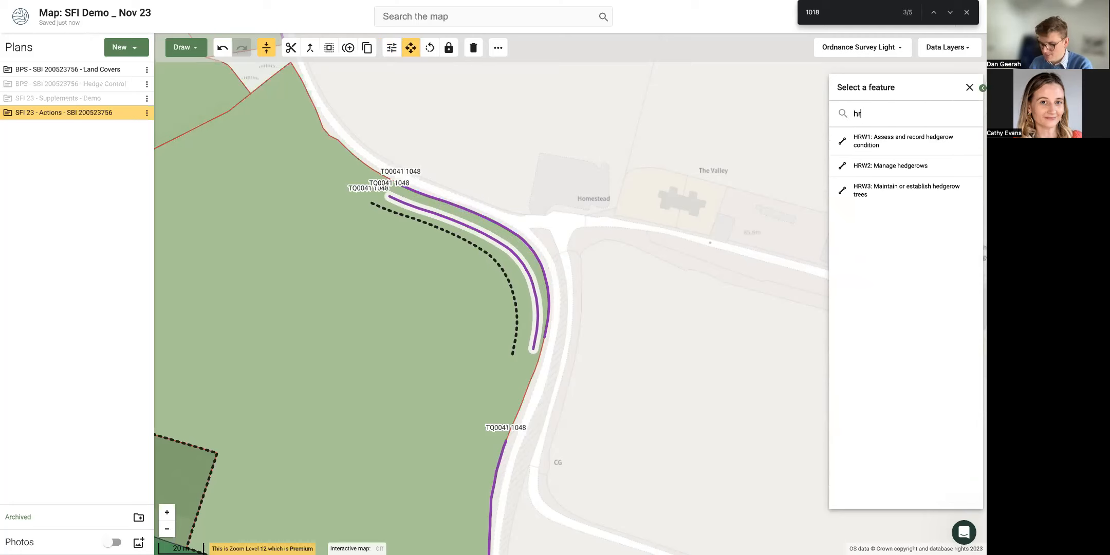
left_click(872, 146)
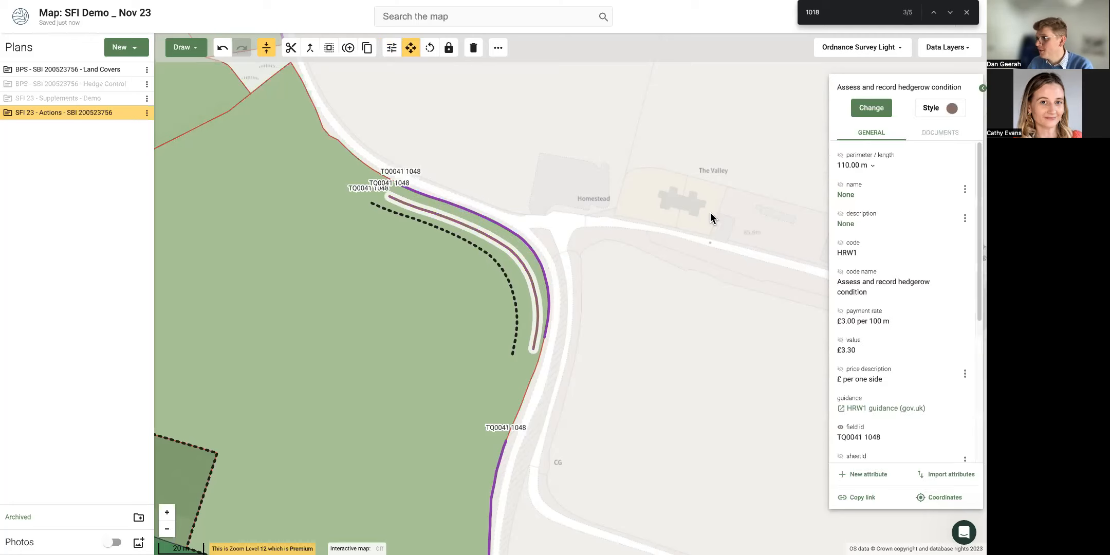
left_click(840, 243)
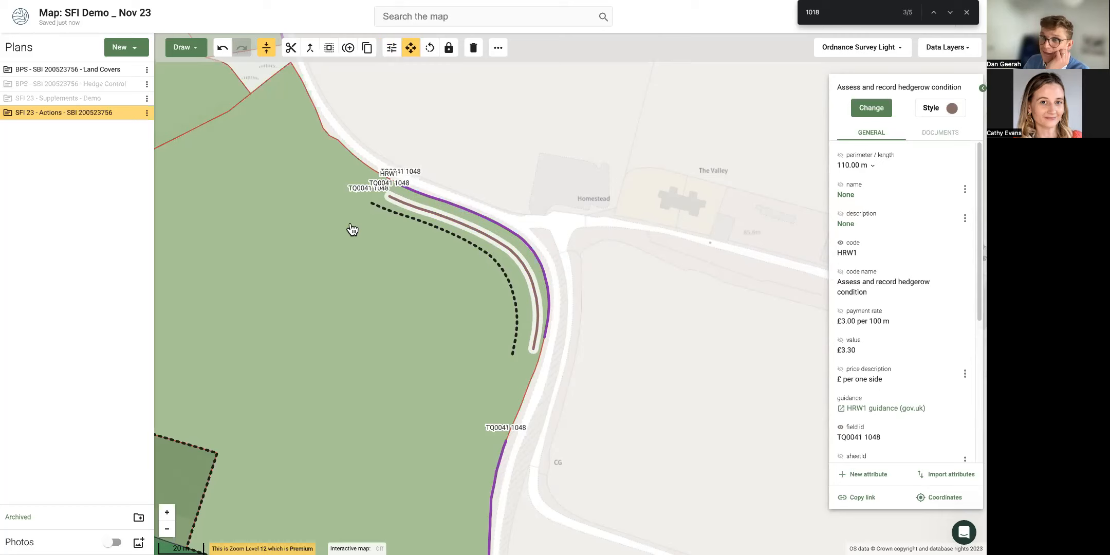
Select the HRW2, HRW1 and dotted hedge lines together beside the field.
left_click_drag(353, 230, 349, 248)
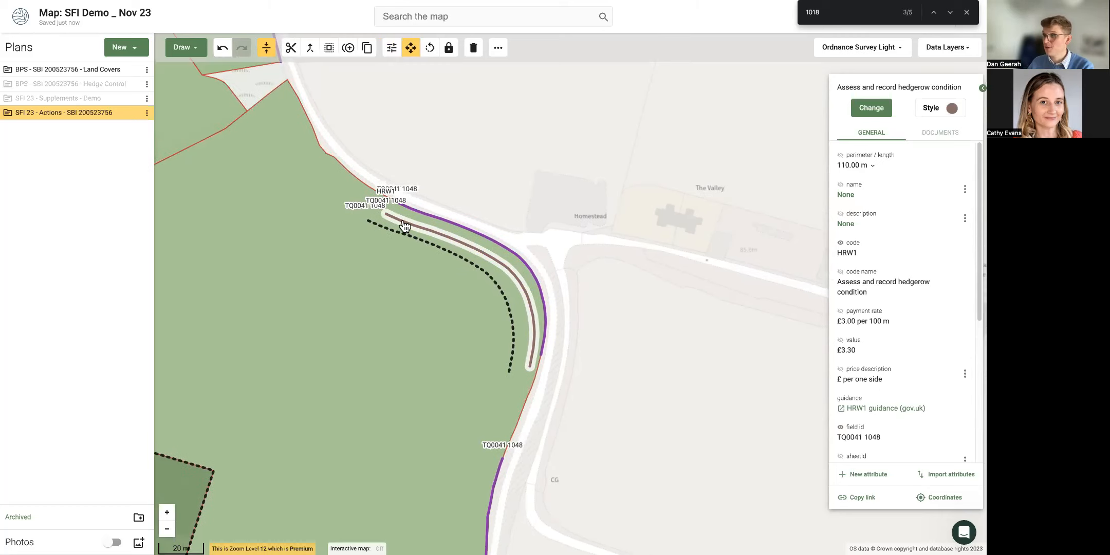
left_click(497, 283)
left_click(505, 260)
left_click(510, 246)
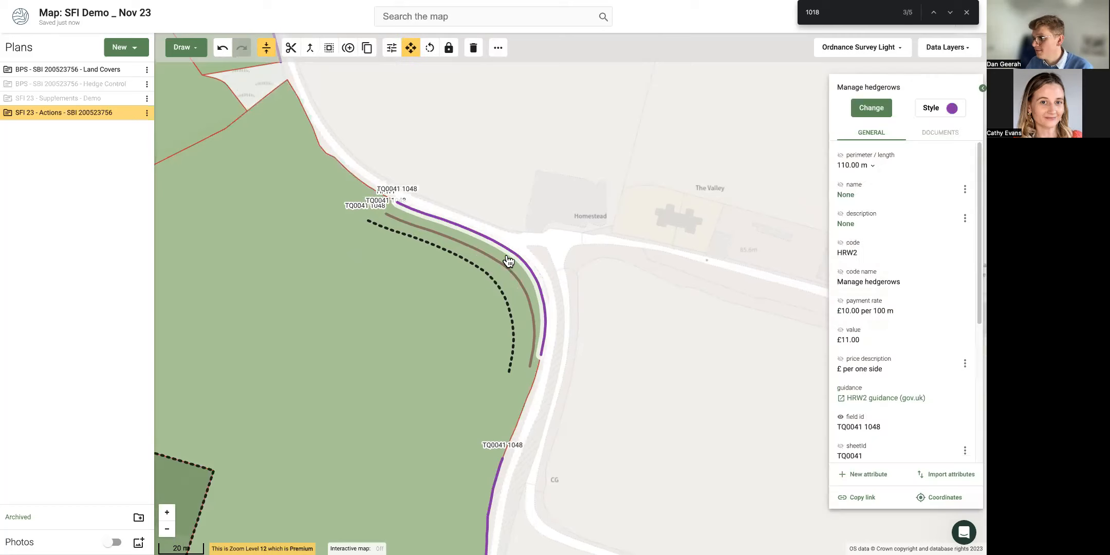
left_click(499, 265, "shift")
left_click(487, 277, "shift")
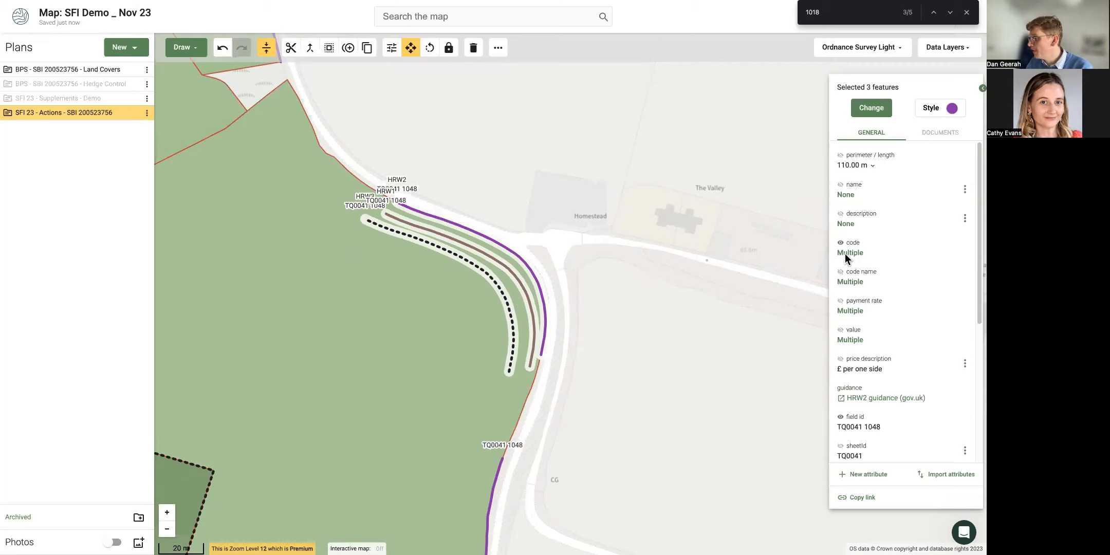
scroll(855, 329, "down", 2)
scroll(856, 339, "down", 1)
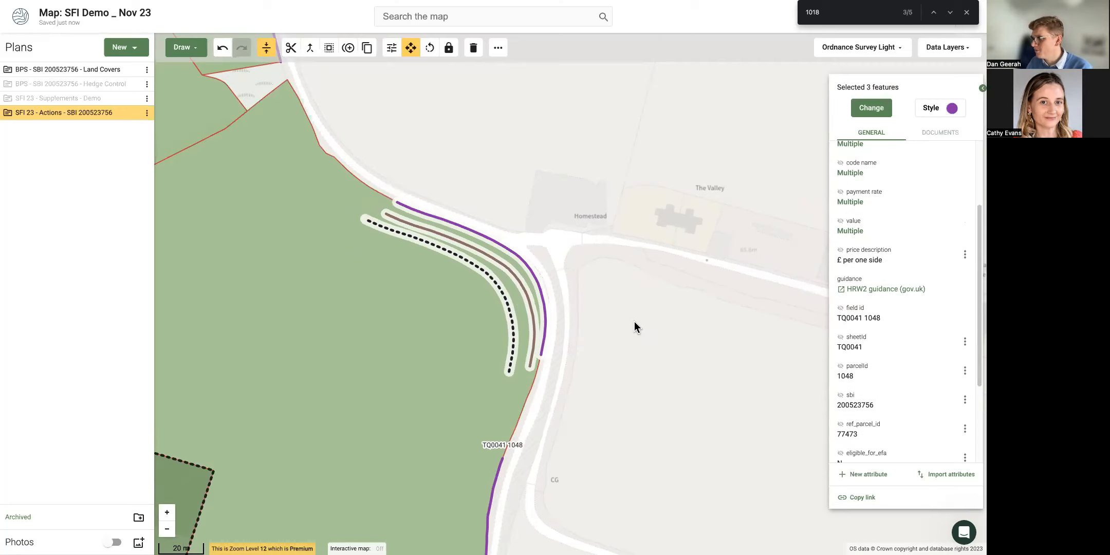
Show the HRW2 hedge's 110.00 m length as a map label.
left_click(548, 241)
left_click(498, 242)
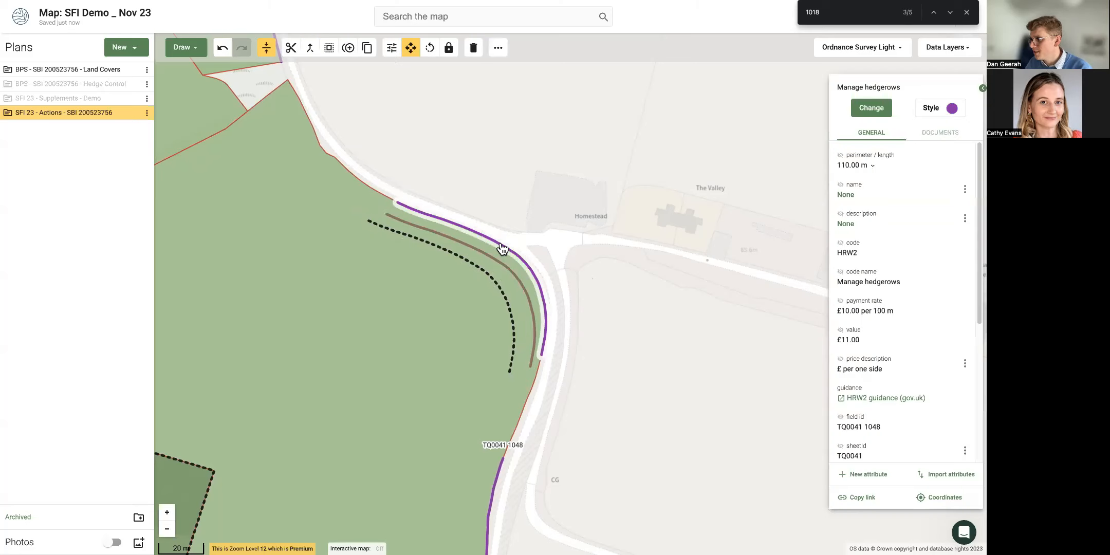
left_click(841, 154)
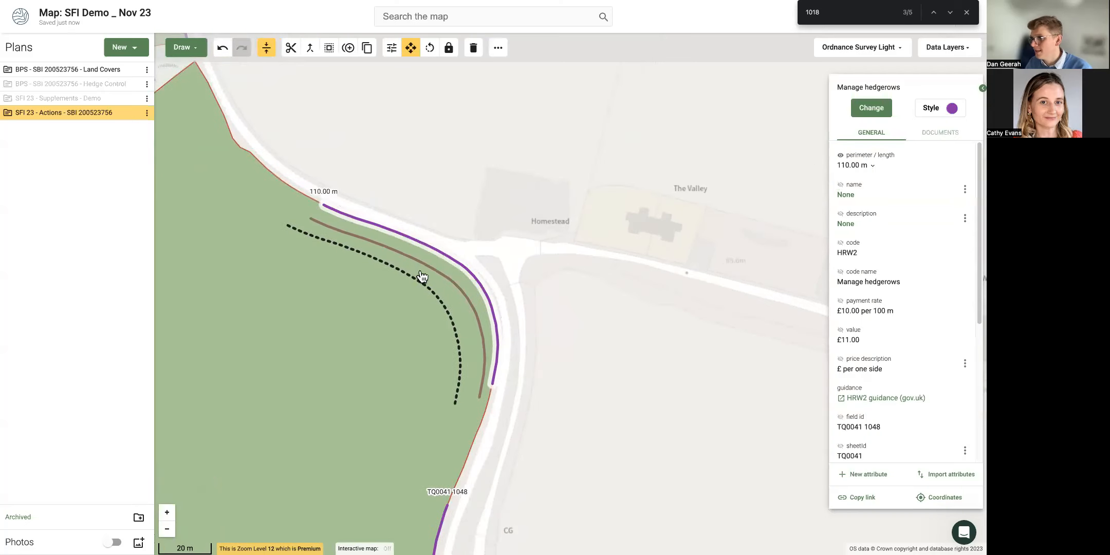
scroll(422, 278, "down", 1)
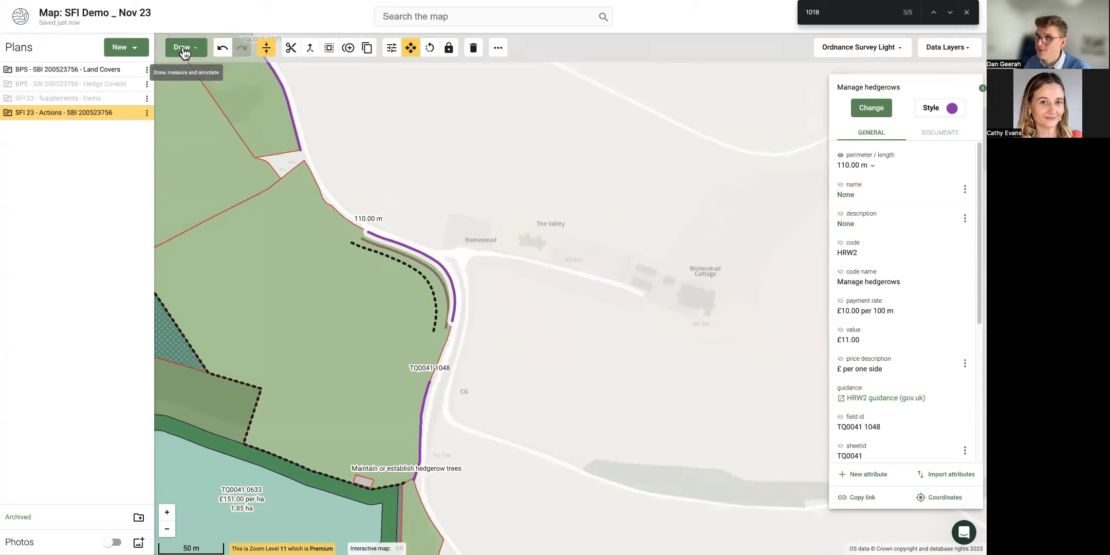
Add a text annotation on the map near the hedge.
left_click(182, 46)
left_click(194, 203)
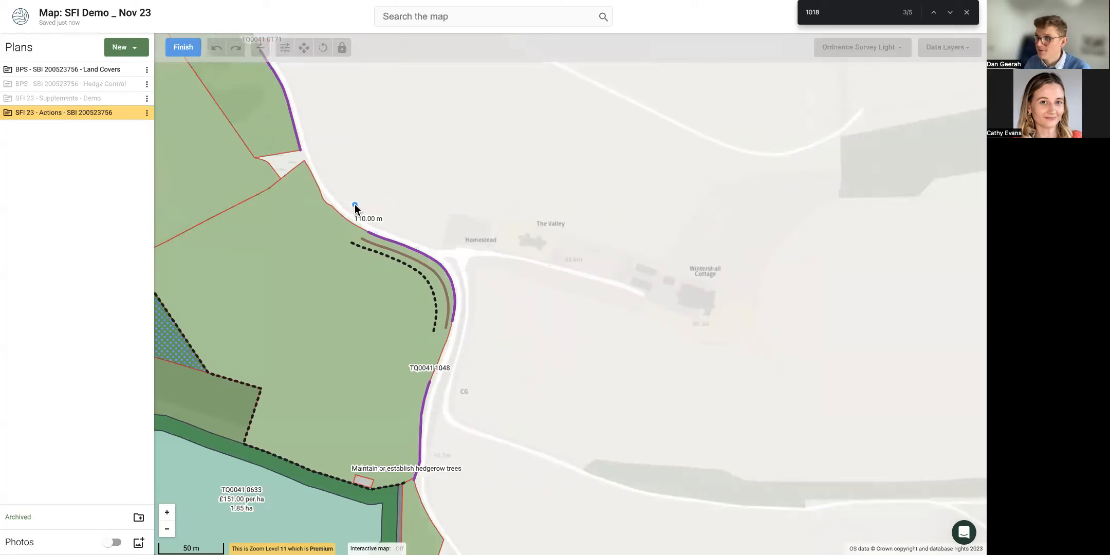
left_click(365, 198)
left_click(183, 46)
Set the label text to HRW1, HRW2 and HRW3 on three lines.
left_click(972, 144)
left_click(945, 174)
type("HR")
type("1")
key("Return")
type("HR")
key("BackSpace")
key("BackSpace")
key("BackSpace")
key("BackSpace")
type("W1")
key("Return")
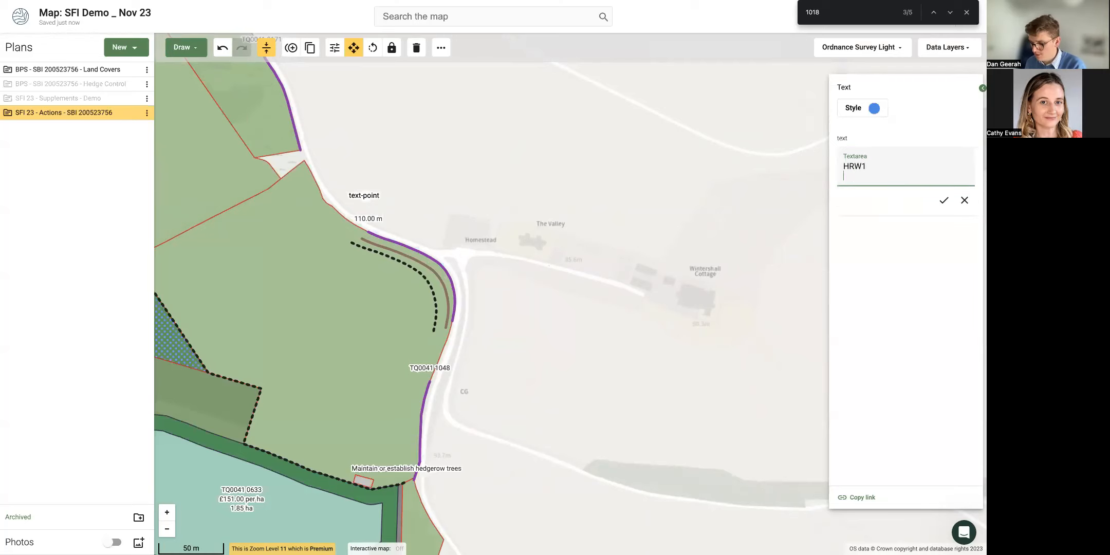
type("HRW2")
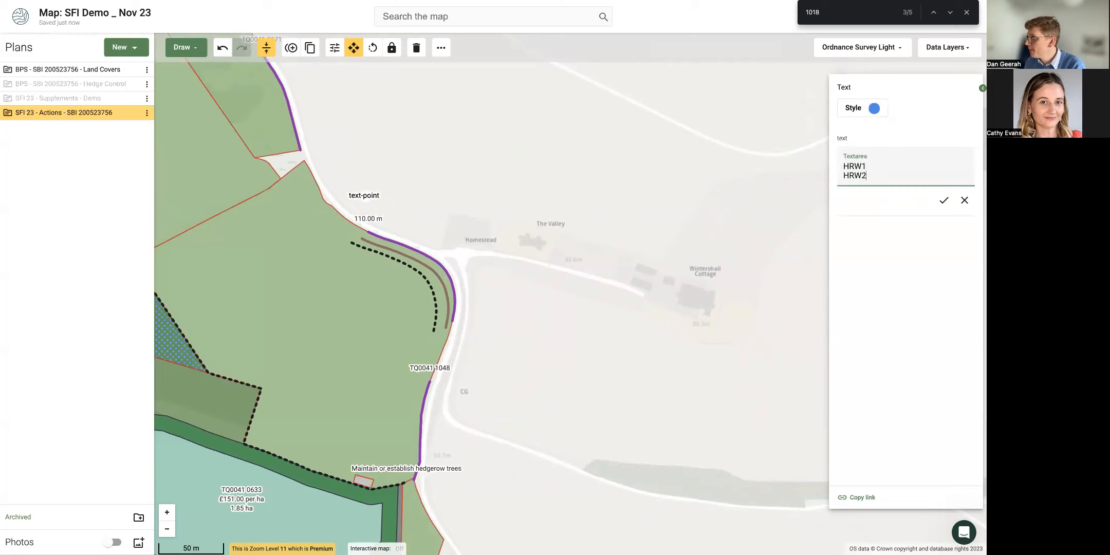
key("Return")
type("H")
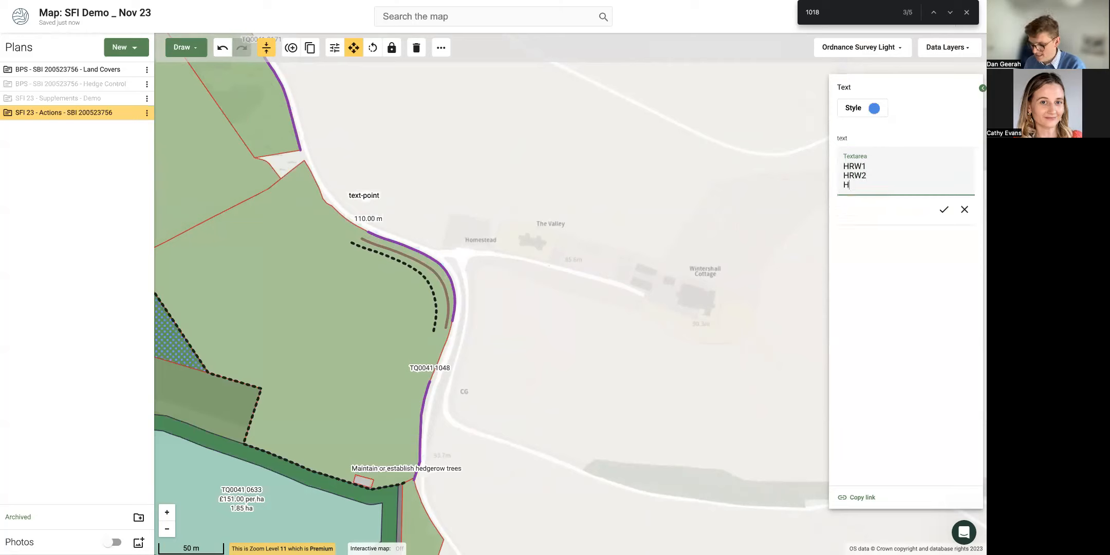
type("RW3")
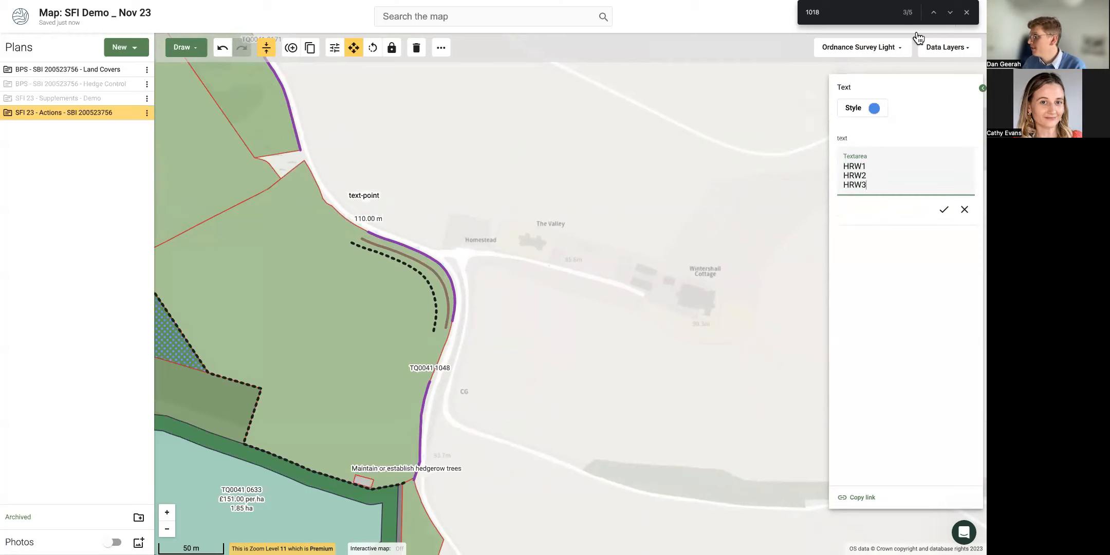
left_click(945, 209)
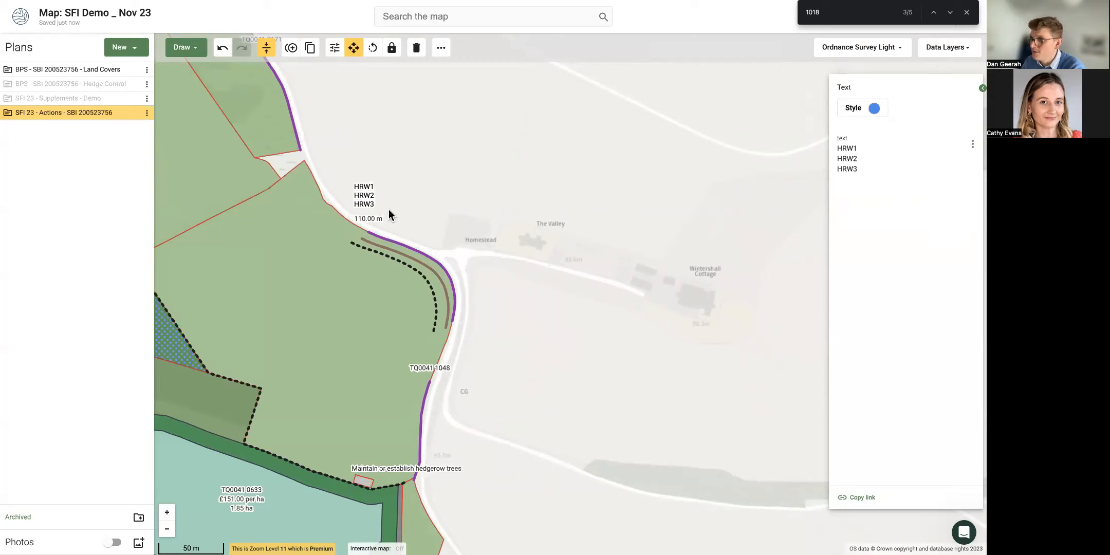
Move the HRW label beside the dashed hedge line.
mouse_move(367, 201)
left_mouse_down()
mouse_move(371, 252)
mouse_move(406, 303)
mouse_move(475, 321)
mouse_move(381, 242)
mouse_move(355, 234)
mouse_move(331, 259)
mouse_move(384, 267)
left_mouse_up()
scroll(334, 302, "down", 5)
left_click(188, 50)
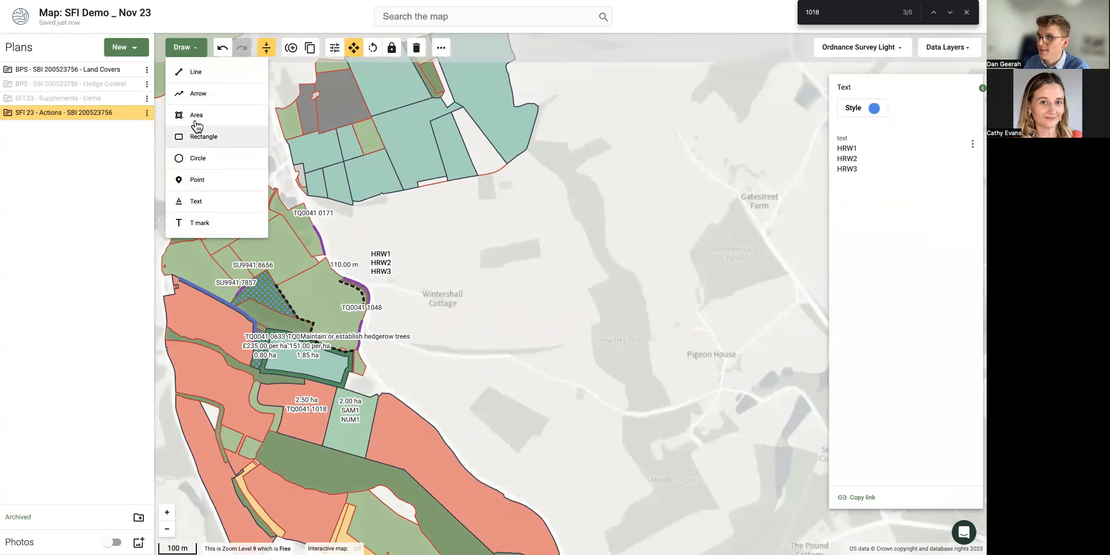
Draw an arrow pointing at the hedge and shift the HRW label slightly right.
left_click(197, 93)
left_click(370, 279)
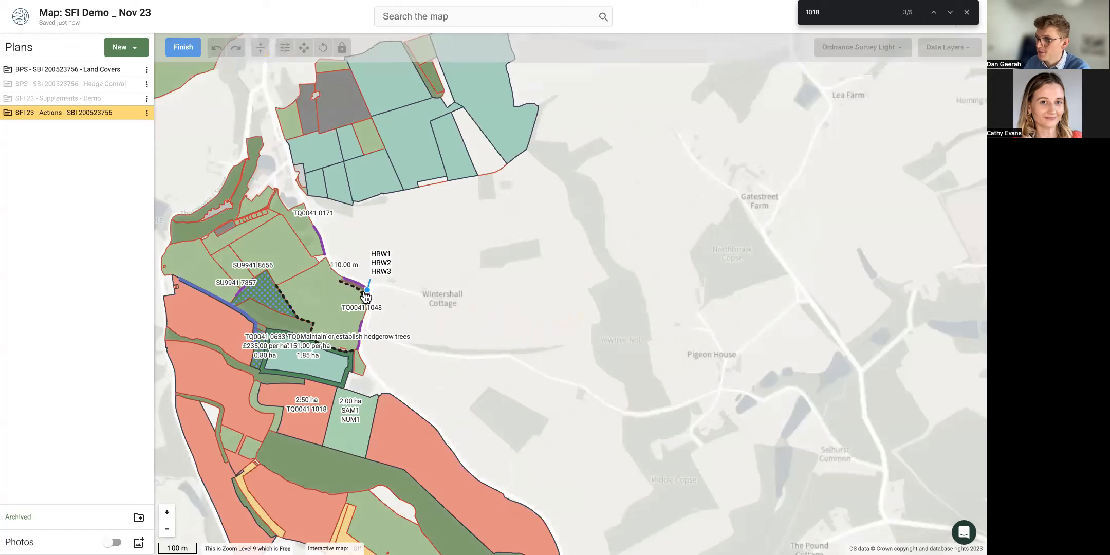
double_click(363, 286)
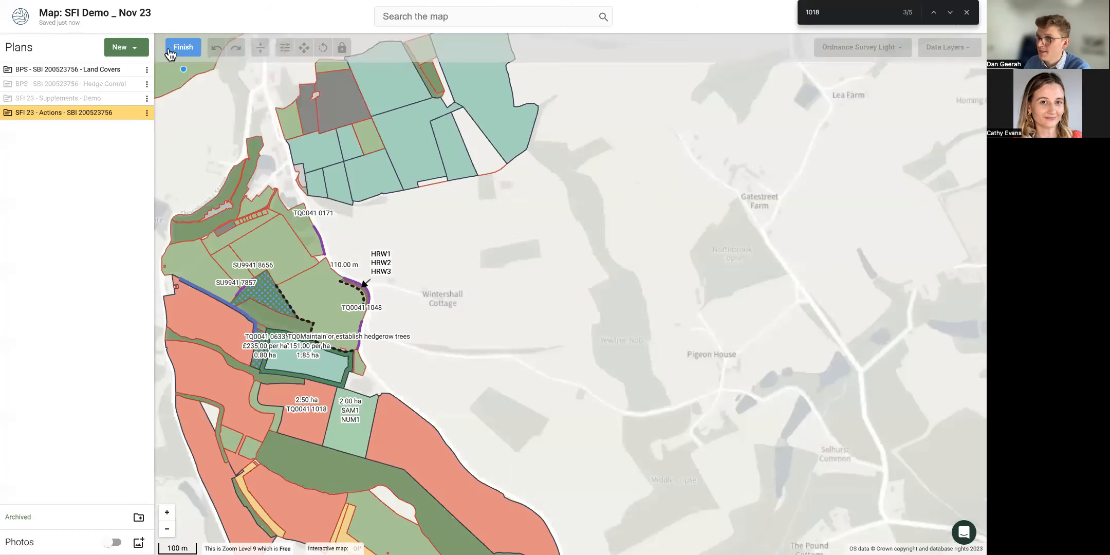
left_click(379, 266)
left_click_drag(397, 271, 433, 277)
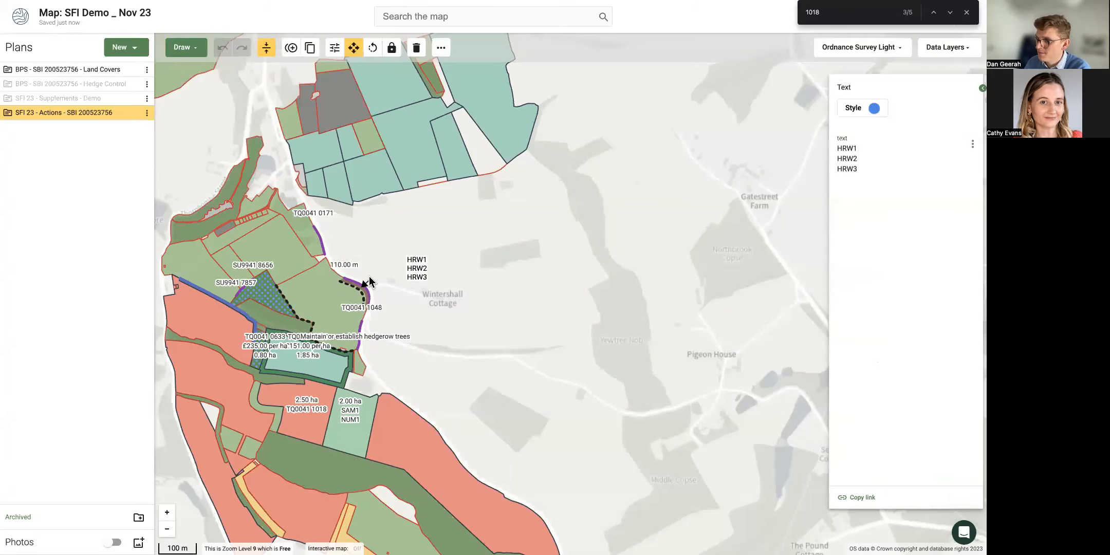
Extend the arrow's tail so it reaches the HRW label.
left_click(372, 284)
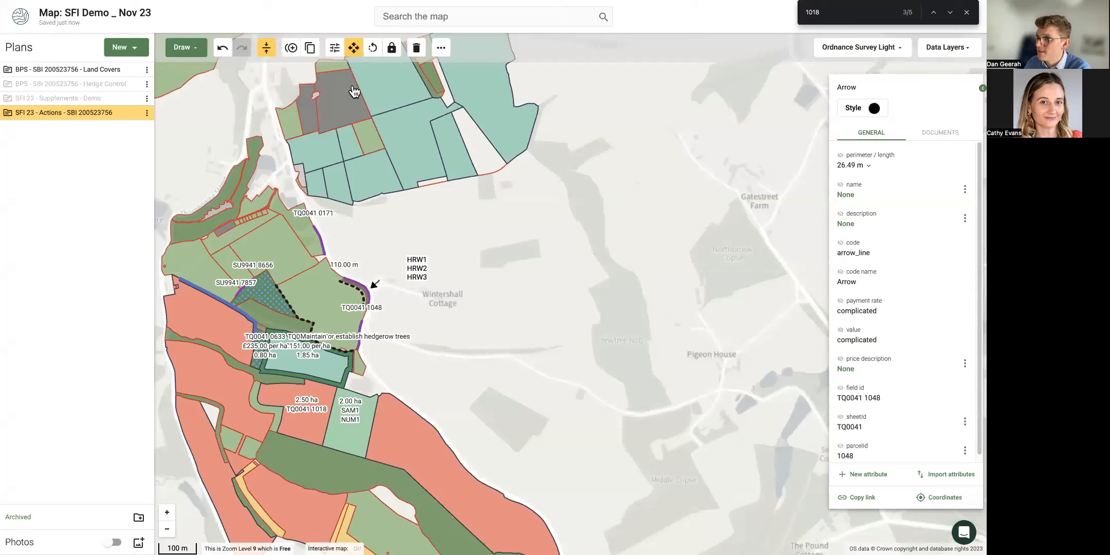
left_click(334, 47)
left_click_drag(379, 281, 402, 273)
left_click(450, 304)
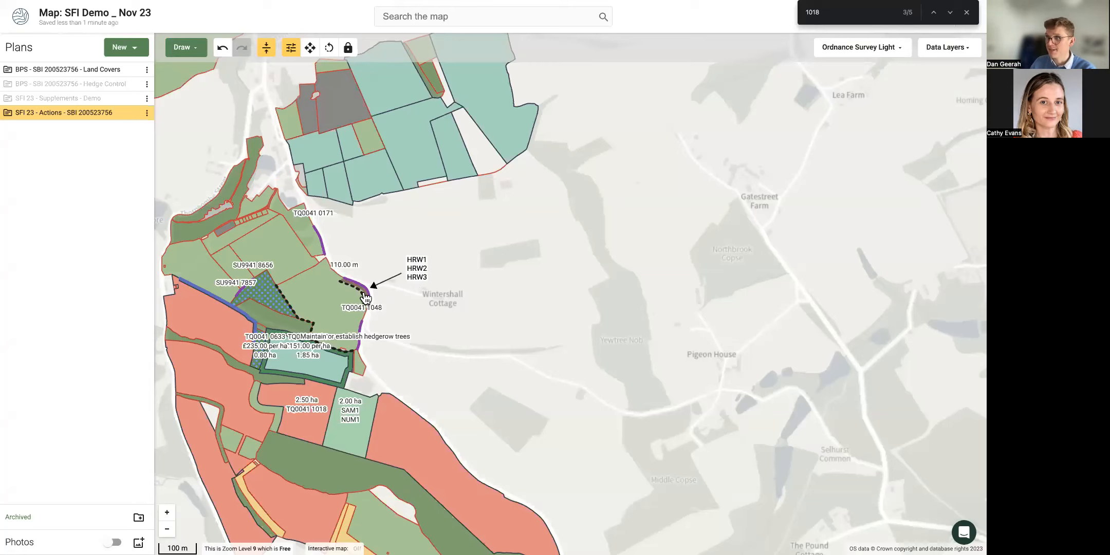
Select the overlapping HRW1 hedge line to view its £3.00 per 100 m rate and £3.30 value.
scroll(364, 297, "up", 3)
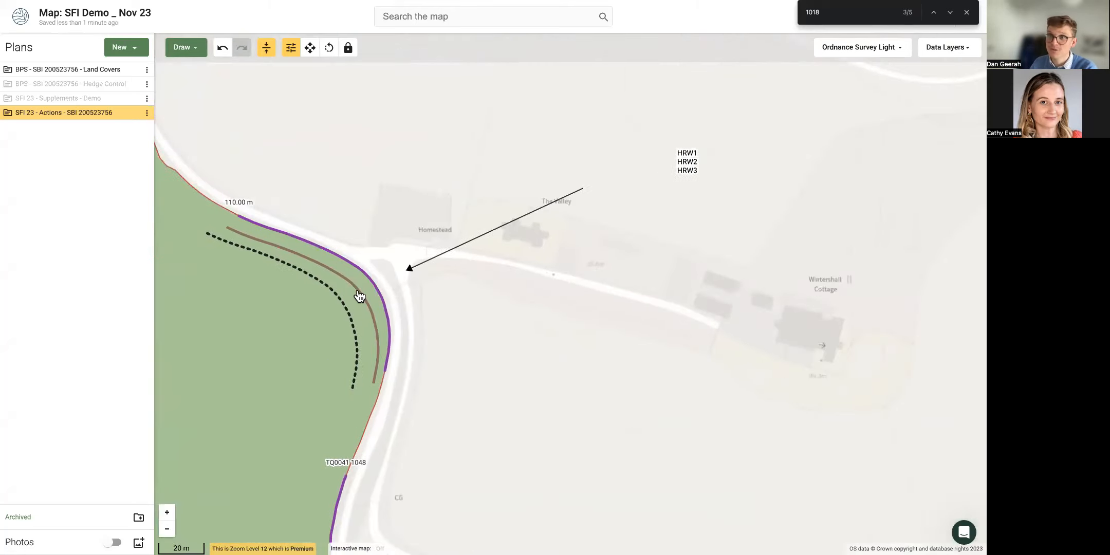
left_click(356, 291)
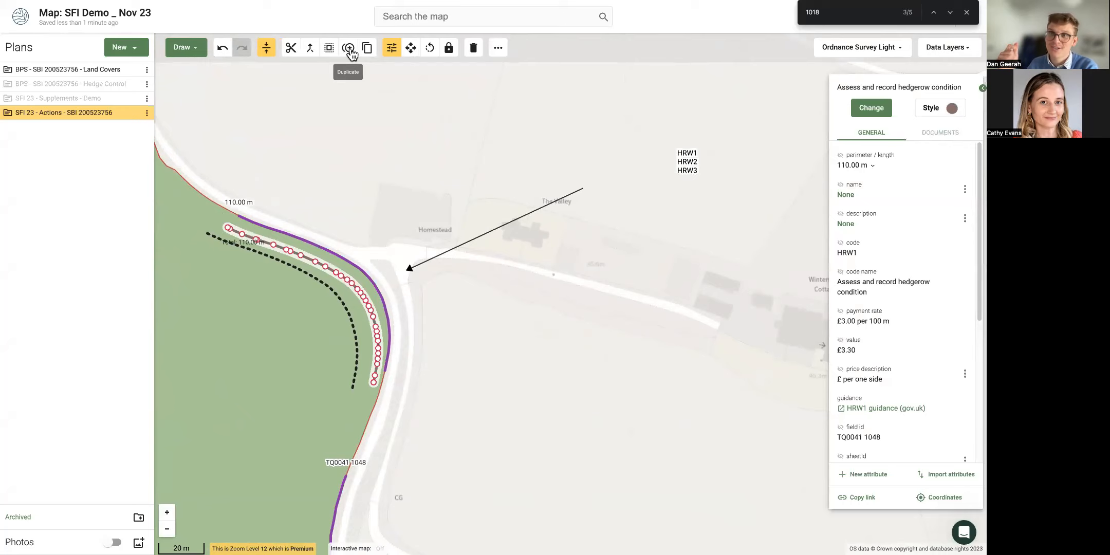
left_click(478, 279)
scroll(502, 279, "down", 2)
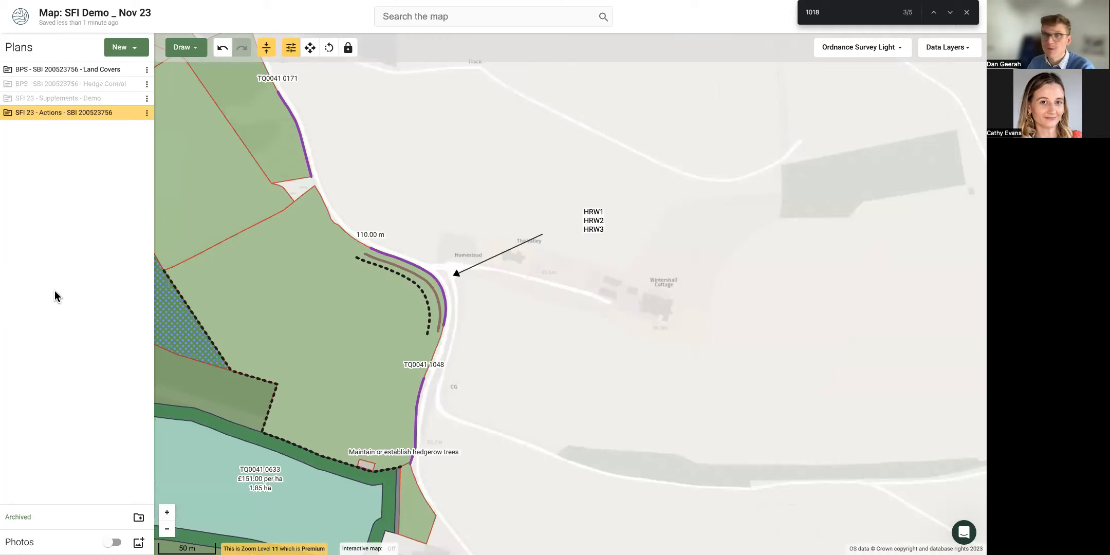
left_click(405, 263)
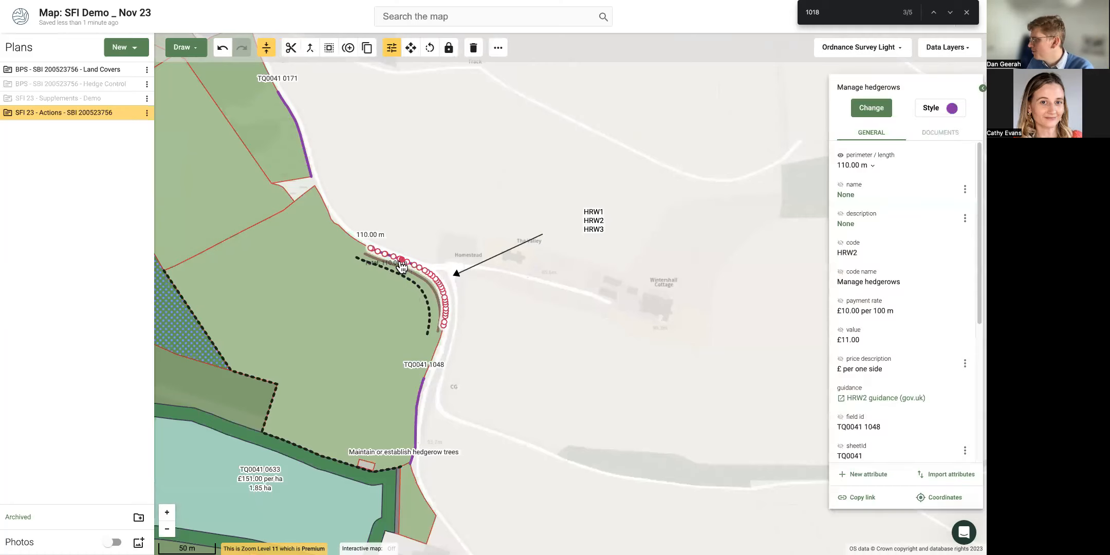
left_click(401, 268)
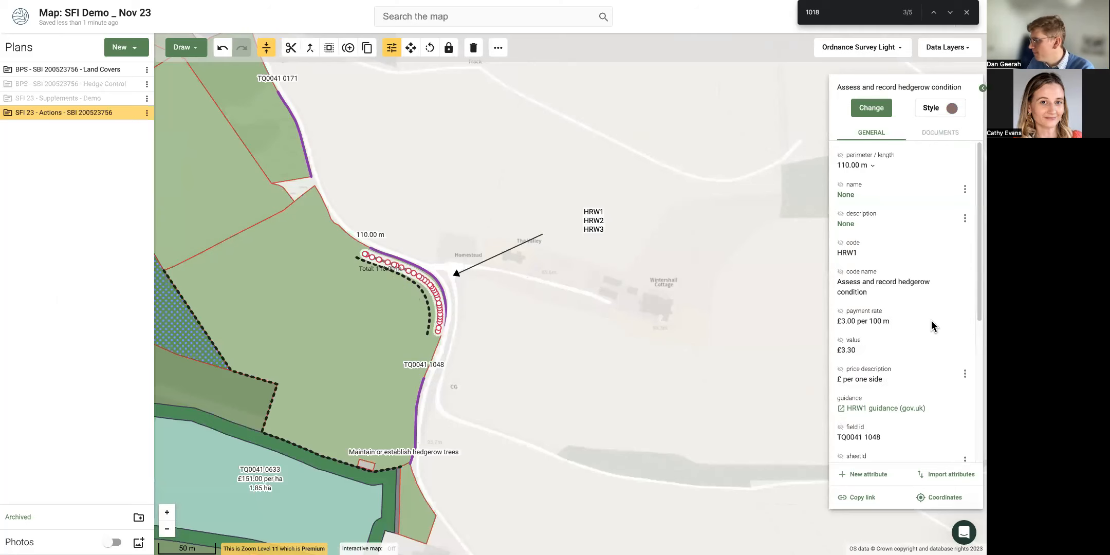
Open the HRW1 GOV.UK guidance and highlight its £3 per 100 metres per side payment.
left_click(900, 407)
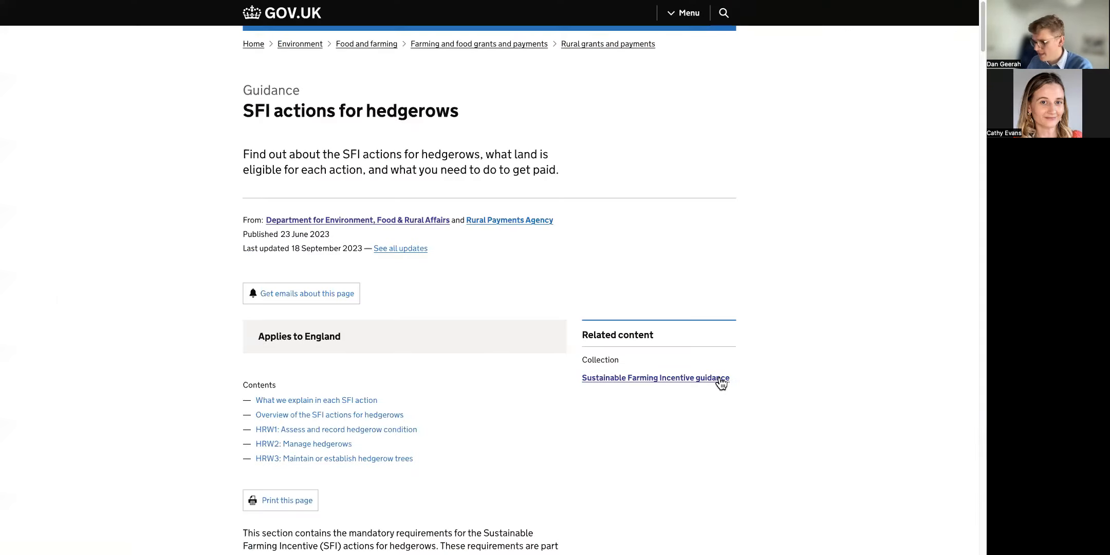
scroll(334, 379, "down", 8)
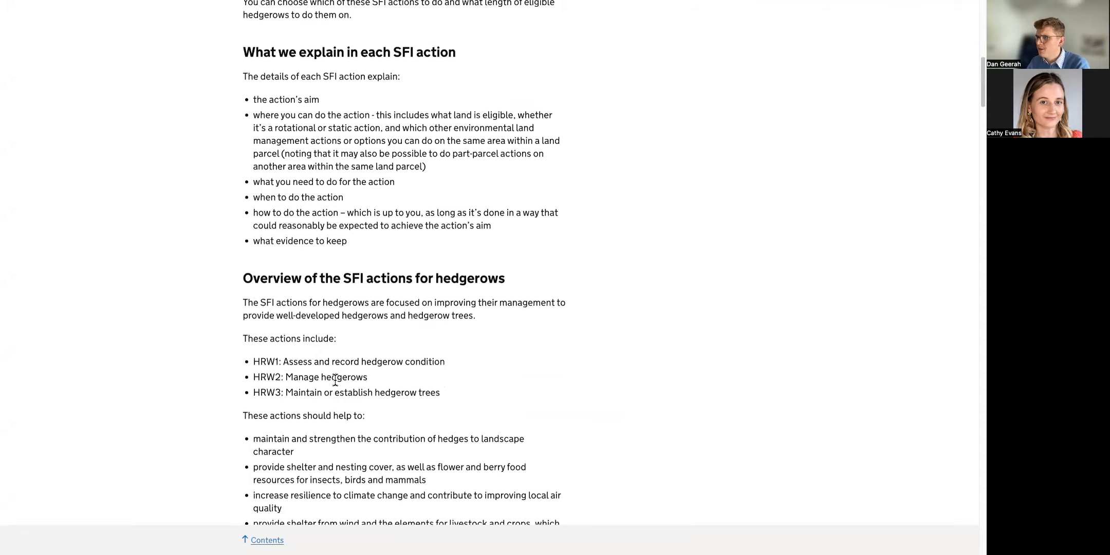
scroll(334, 384, "down", 7)
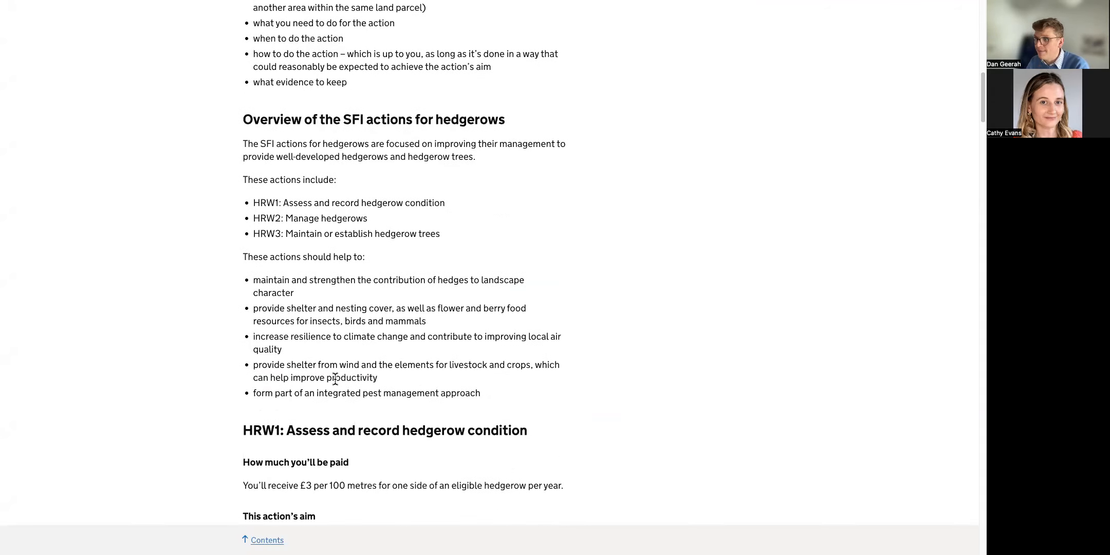
scroll(335, 379, "up", 9)
scroll(339, 371, "down", 10)
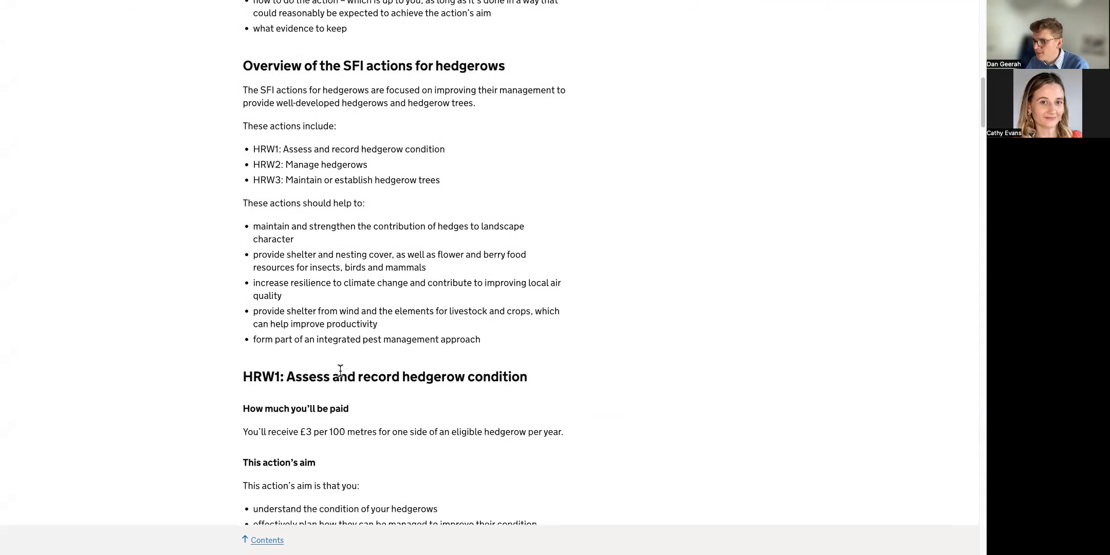
left_click_drag(381, 415, 562, 417)
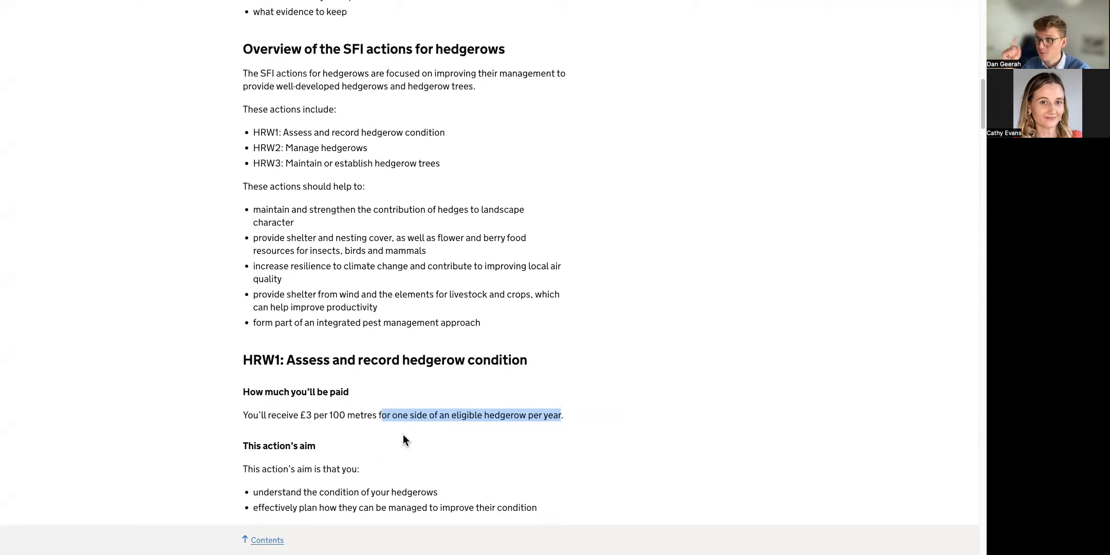
left_click_drag(382, 415, 301, 417)
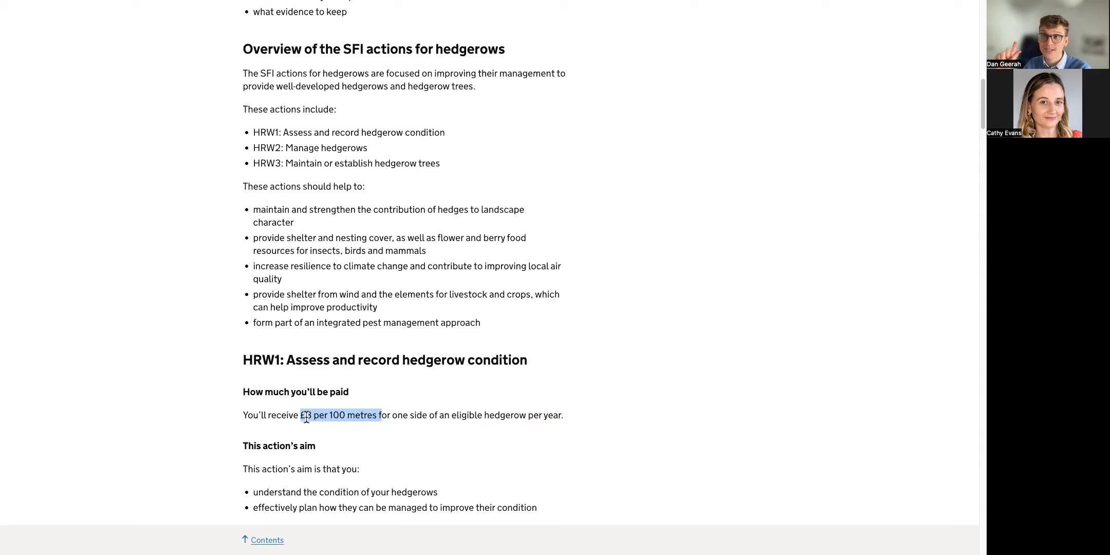
key("super+shift+f")
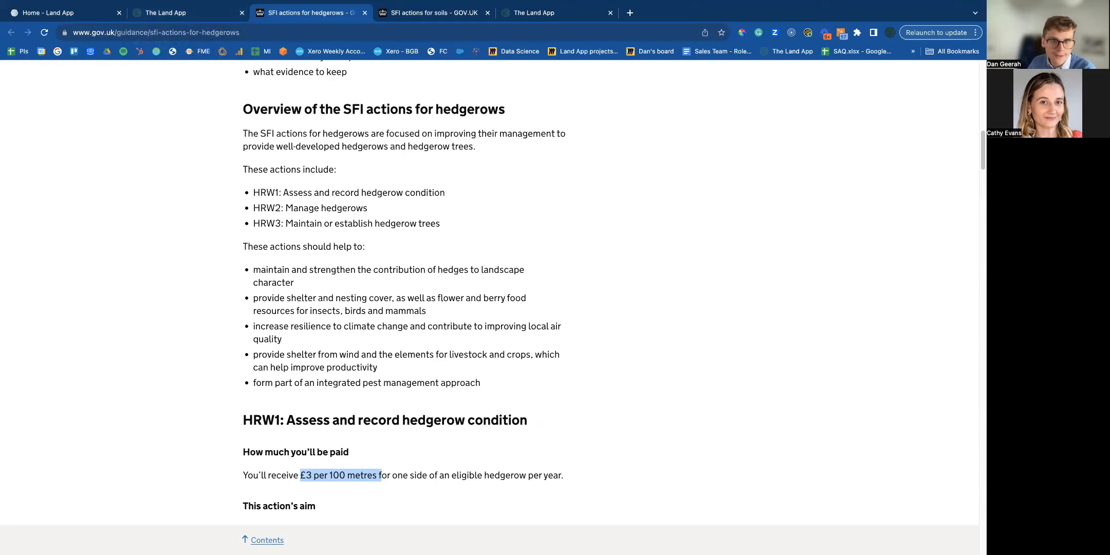
key("super+Tab")
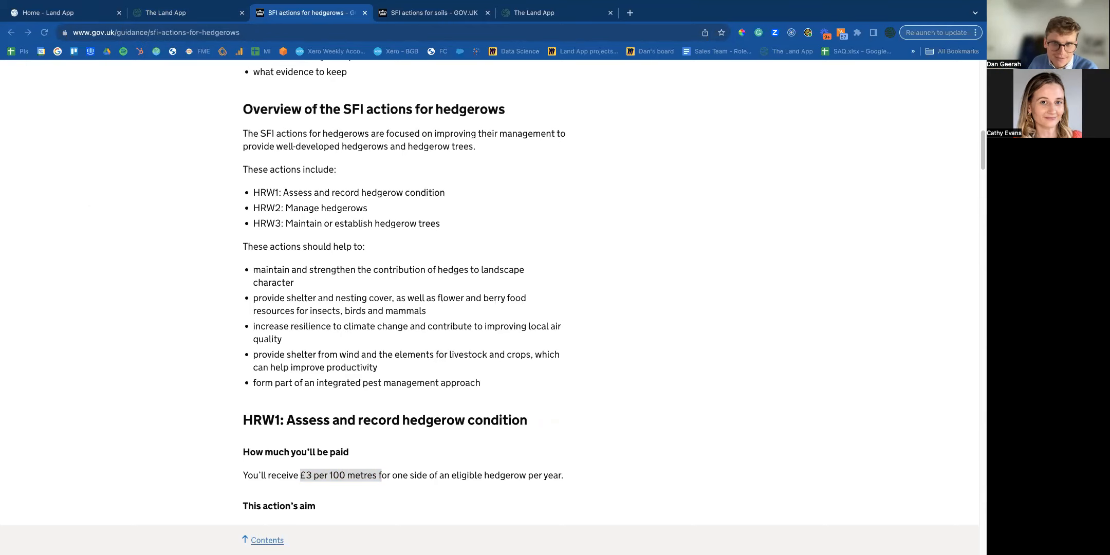
Back in Land App full screen, select field TQ0041 1048 and highlight its field, sheet and parcel ids.
left_click(207, 15)
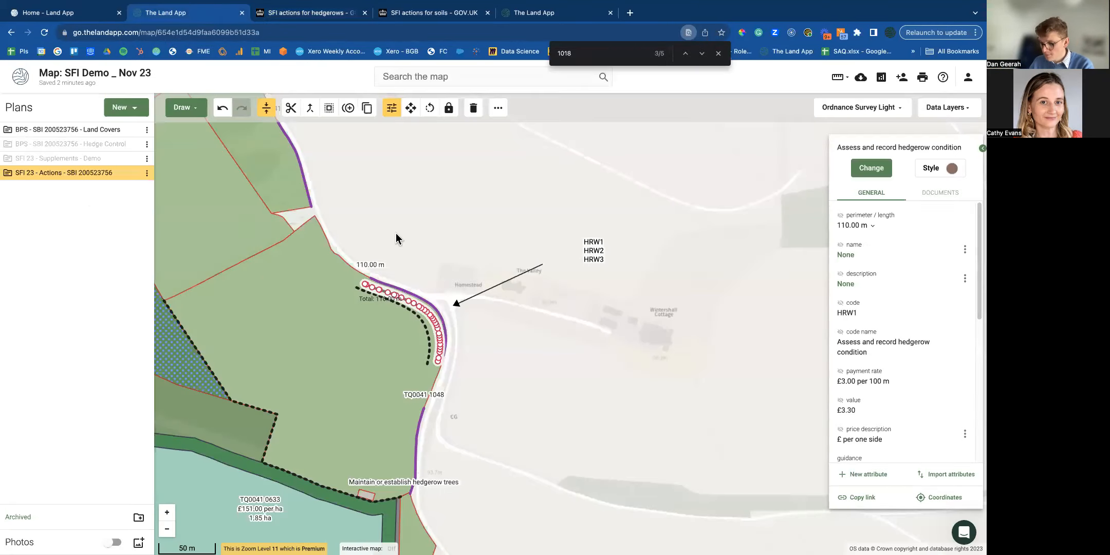
key("ctrl+super+f")
left_click(242, 300)
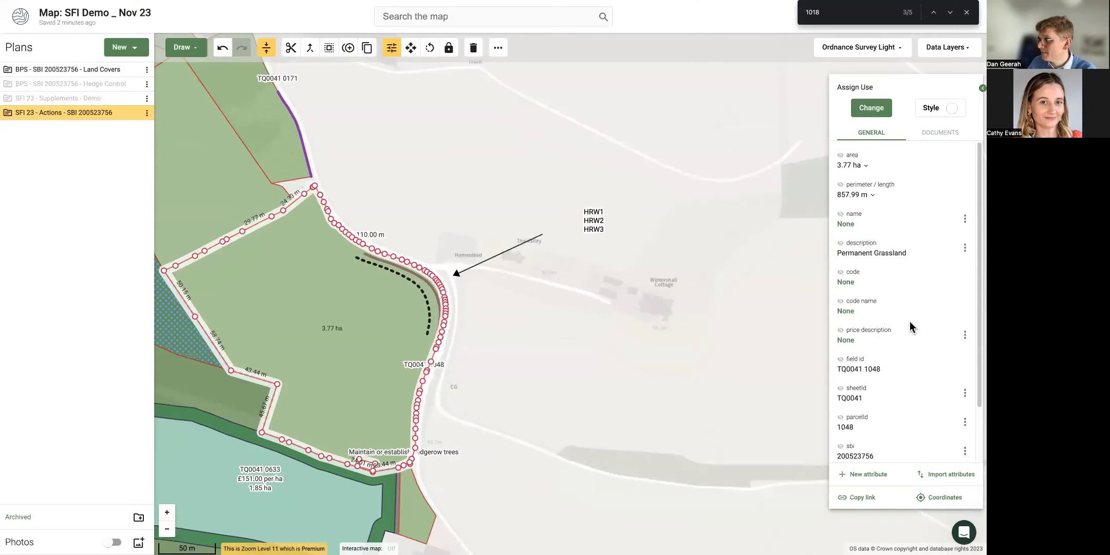
scroll(889, 329, "down", 1)
left_click_drag(838, 302, 876, 360)
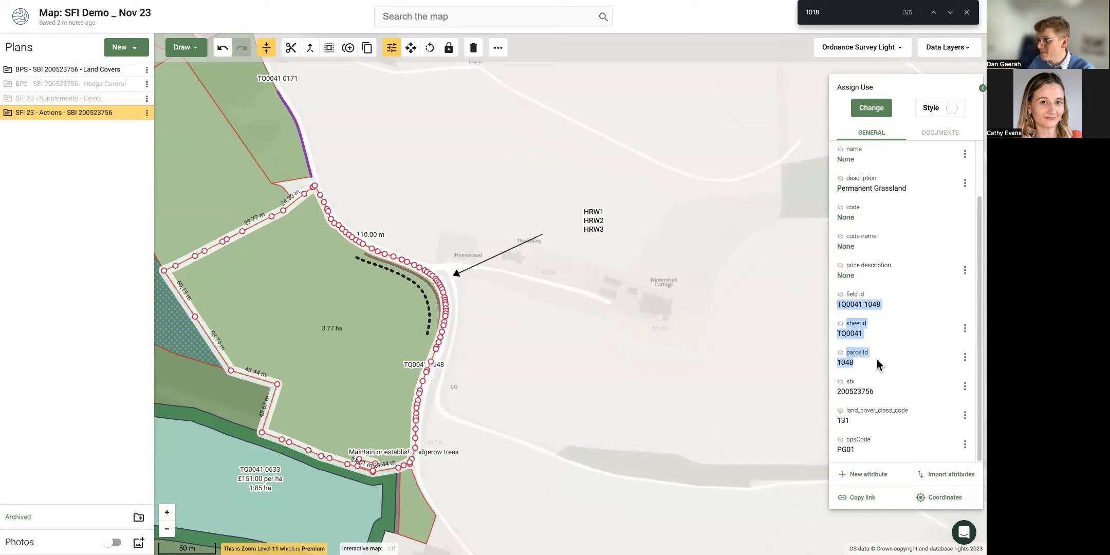
left_click(405, 205)
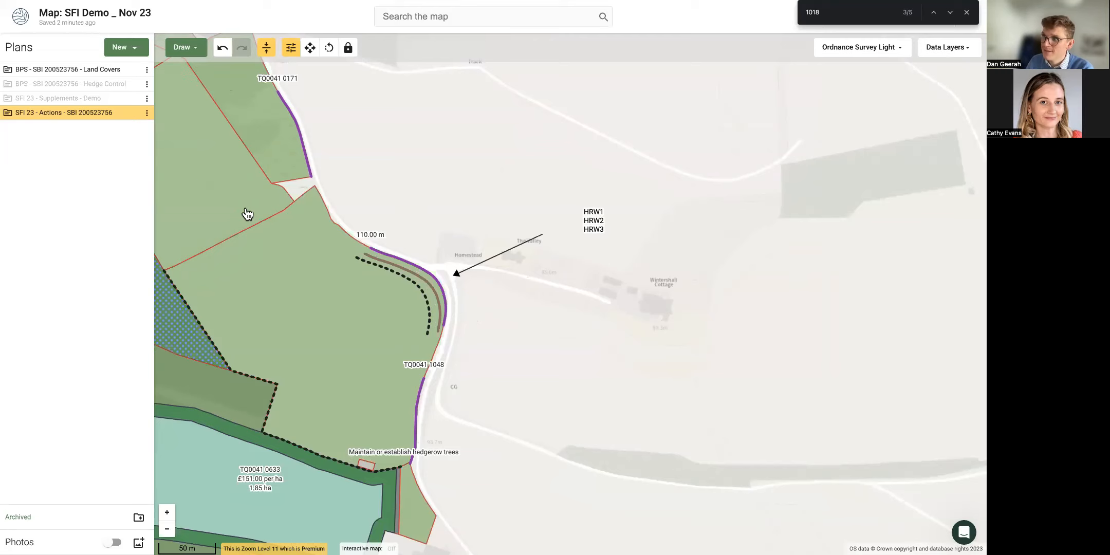
left_click(183, 47)
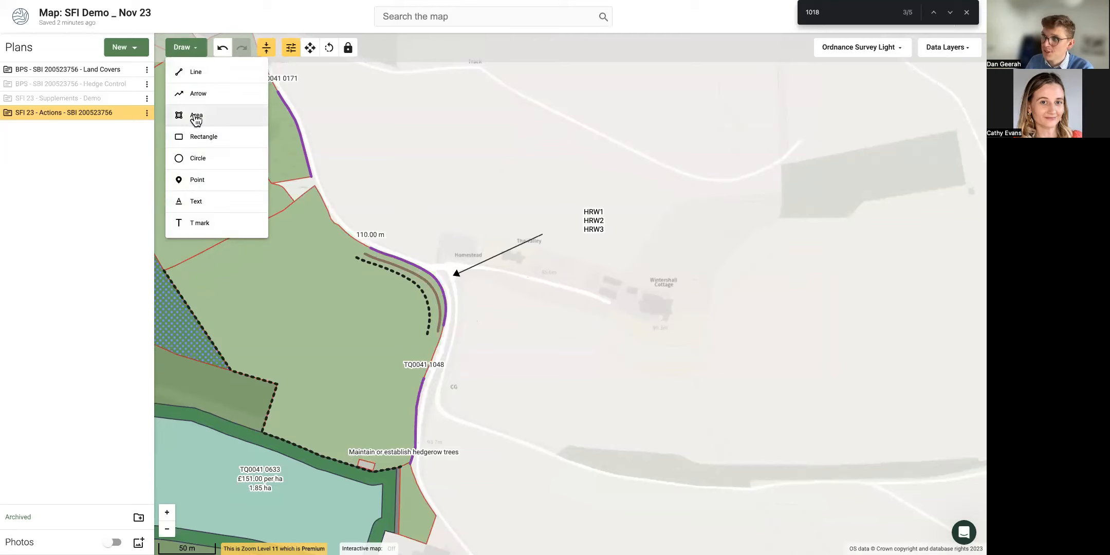
Draw a three-corner area of 0.19 ha inside TQ0041 1048 and view its attributes.
left_click(196, 116)
left_click(276, 266)
left_click(332, 304)
double_click(286, 310)
left_click(181, 47)
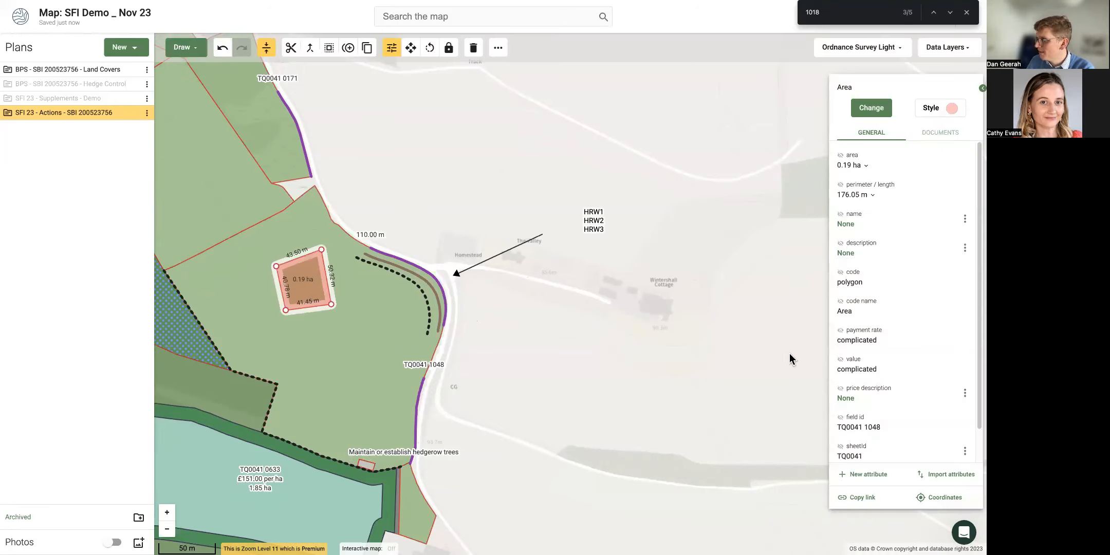
scroll(860, 364, "down", 1)
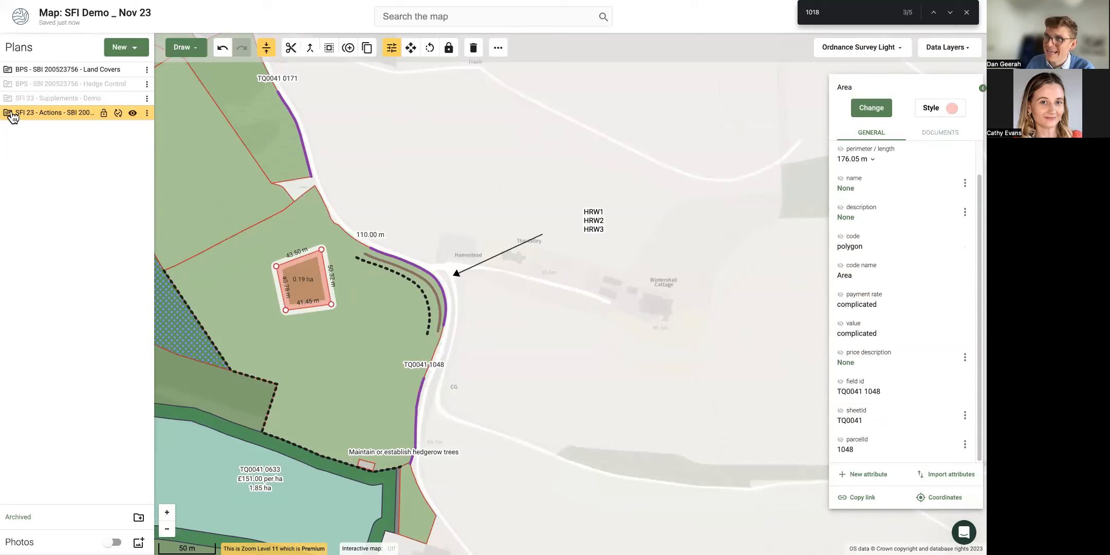
Expand SFI 23 - Actions to TQ0041 1048 Land Parcel and check the new Area's Move to… options.
left_click(11, 117)
scroll(83, 257, "down", 5)
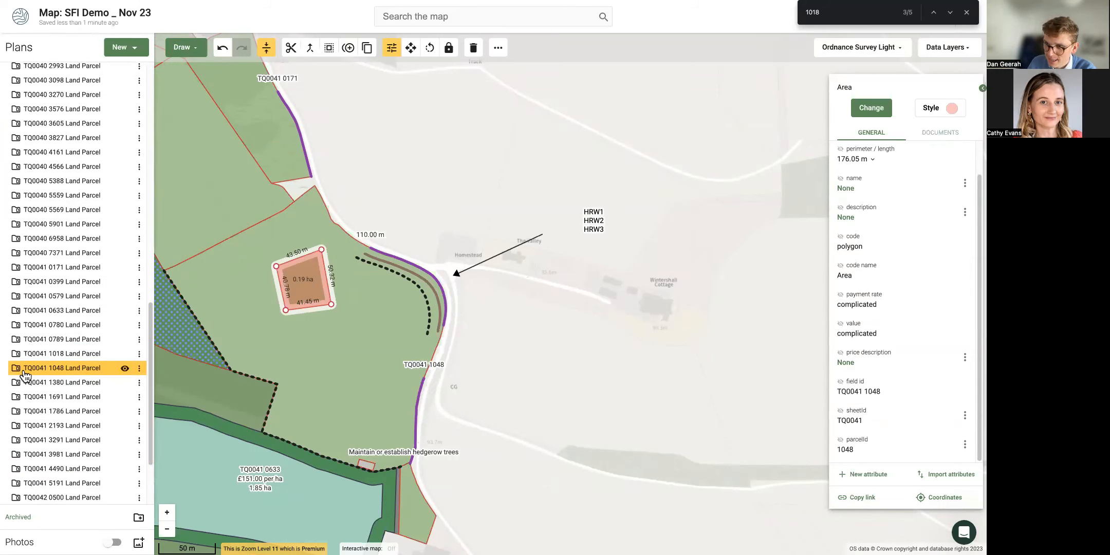
left_click(24, 375)
scroll(109, 417, "down", 5)
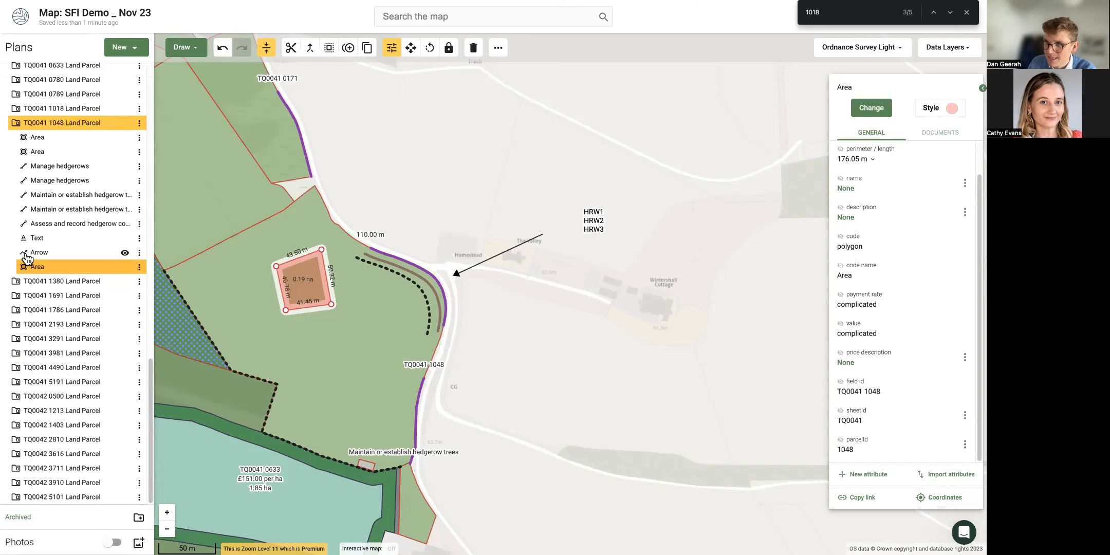
left_click(139, 267)
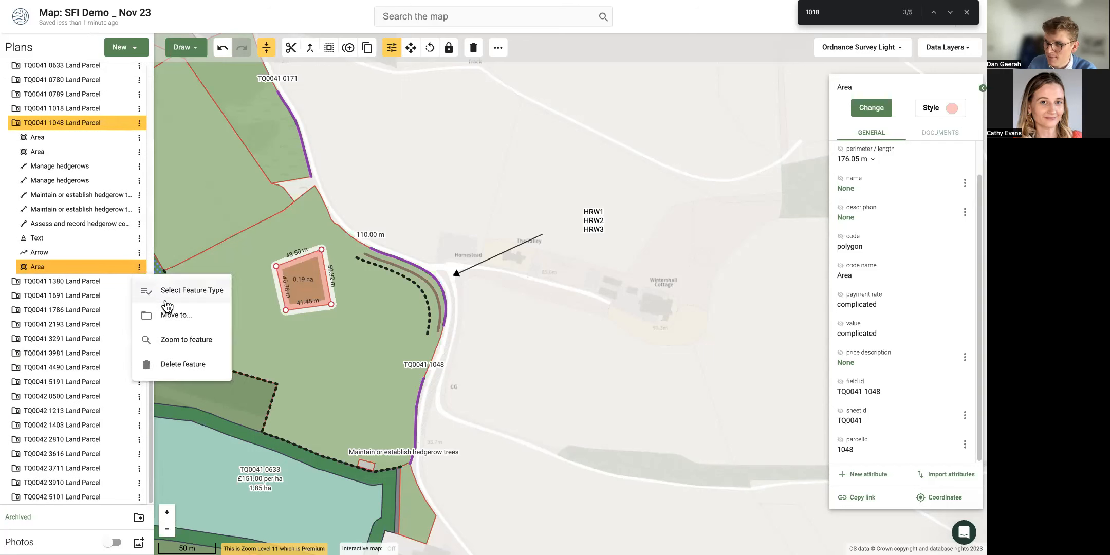
left_click(172, 320)
left_click(442, 277)
scroll(441, 337, "down", 1)
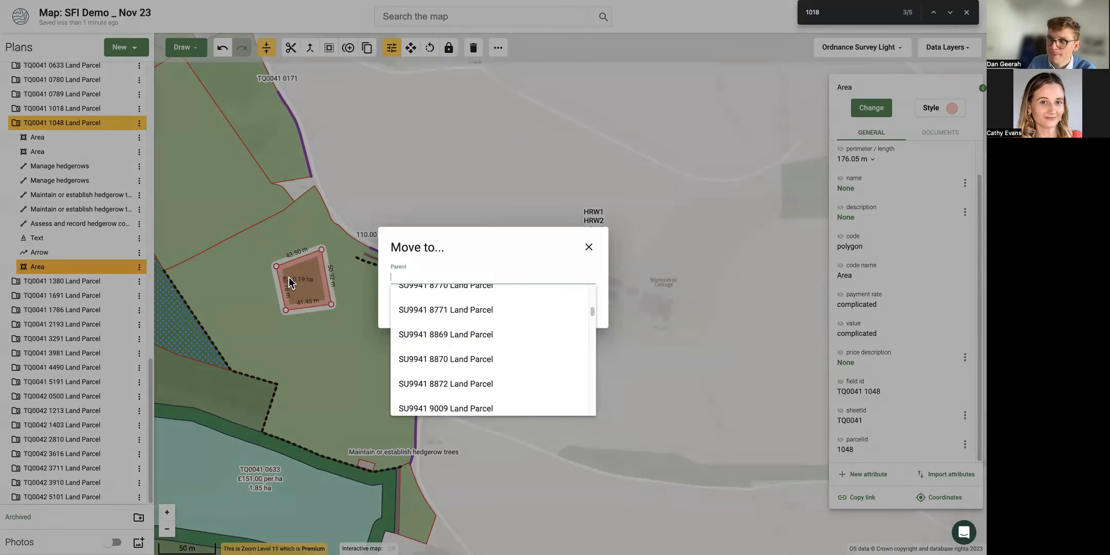
left_click(505, 219)
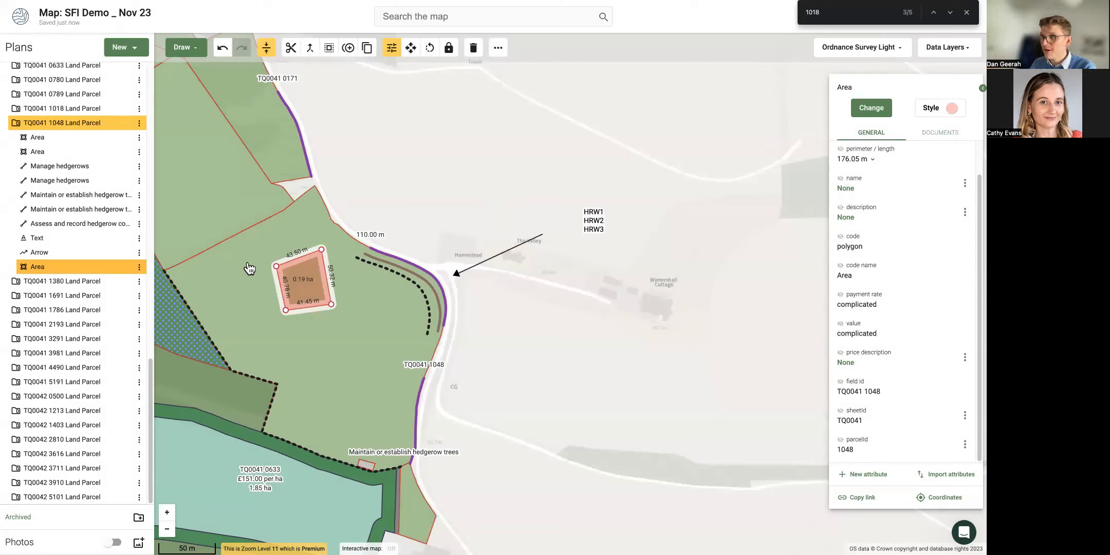
left_click(380, 220)
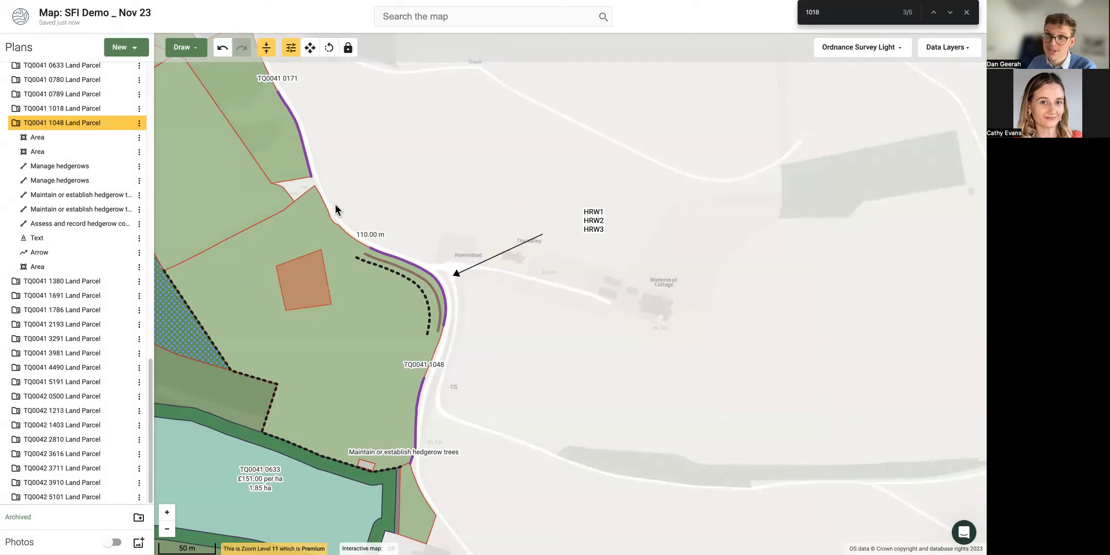
scroll(333, 198, "down", 1)
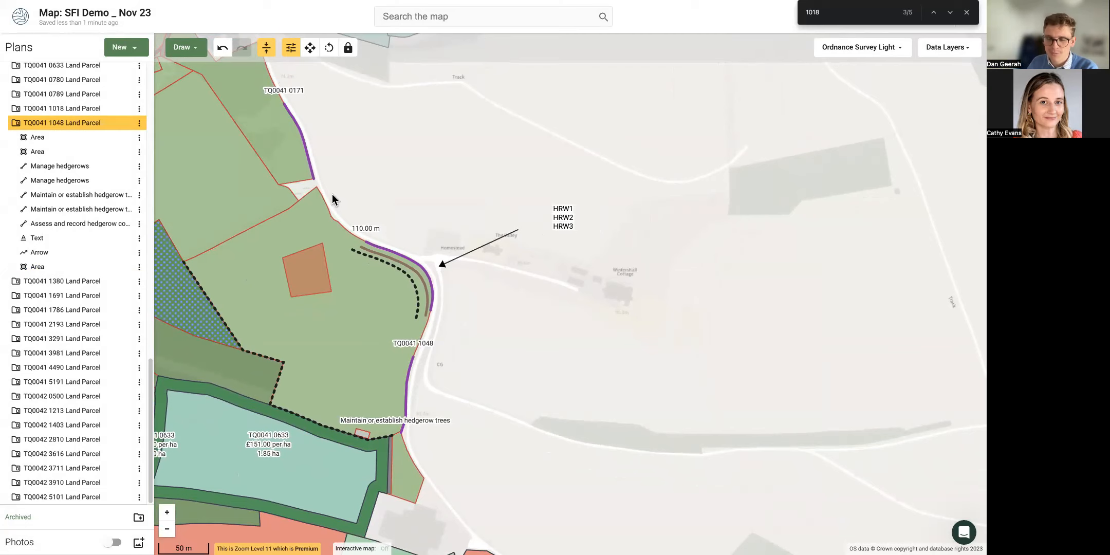
scroll(340, 198, "down", 1)
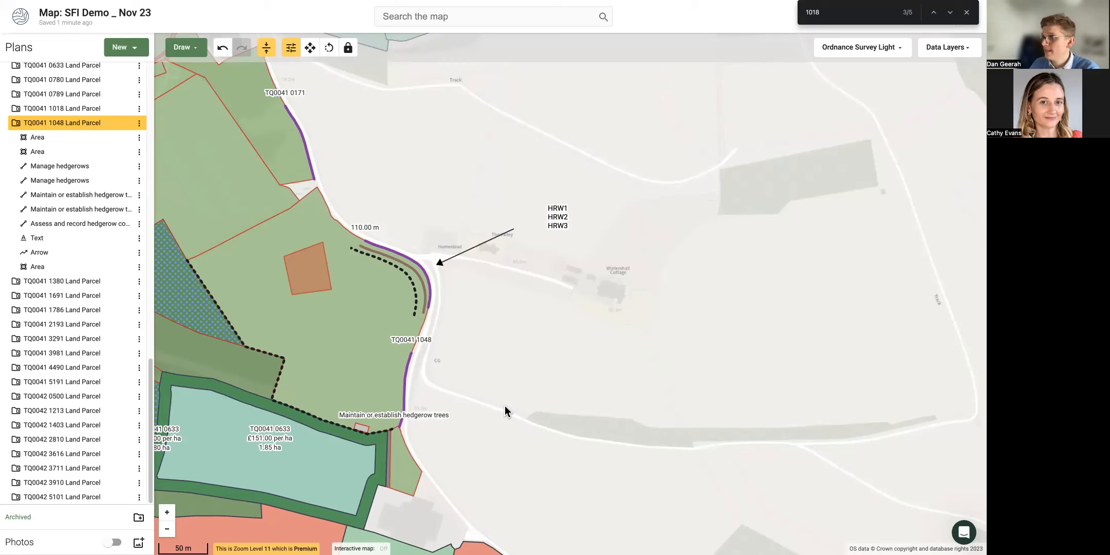
left_click_drag(593, 324, 550, 362)
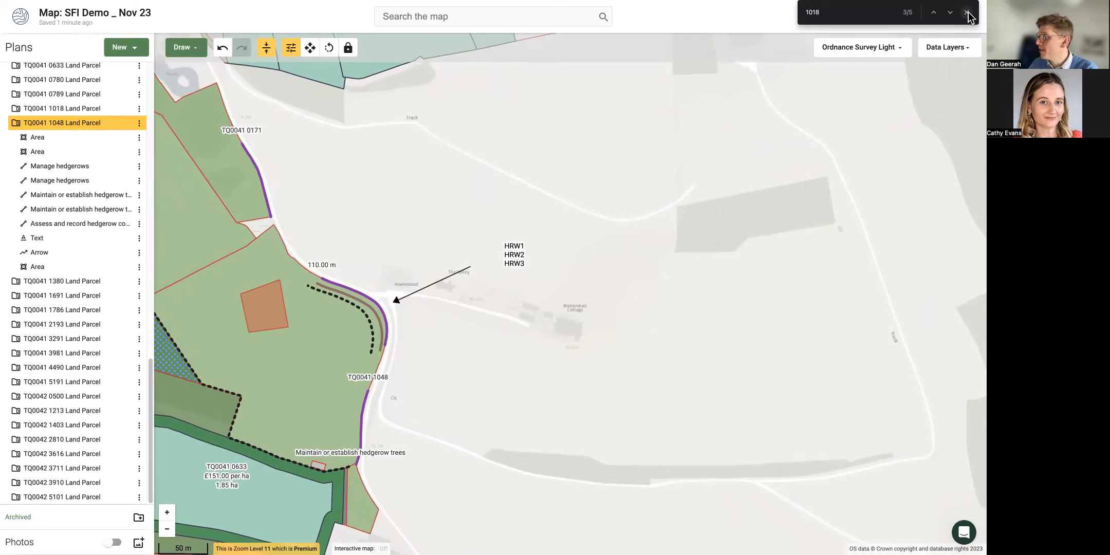
left_click(966, 12)
left_click(906, 19)
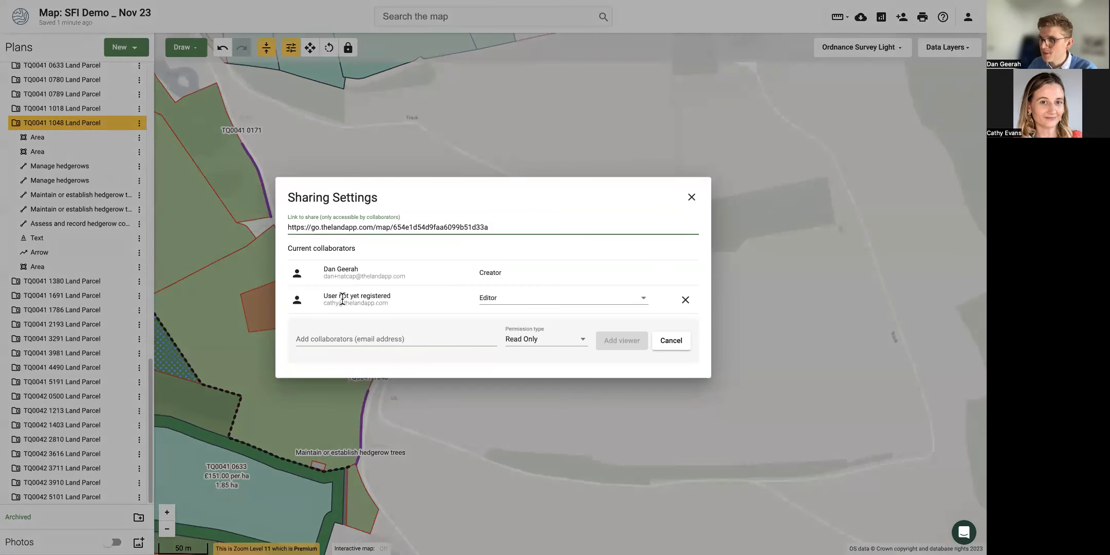
left_click_drag(321, 295, 433, 296)
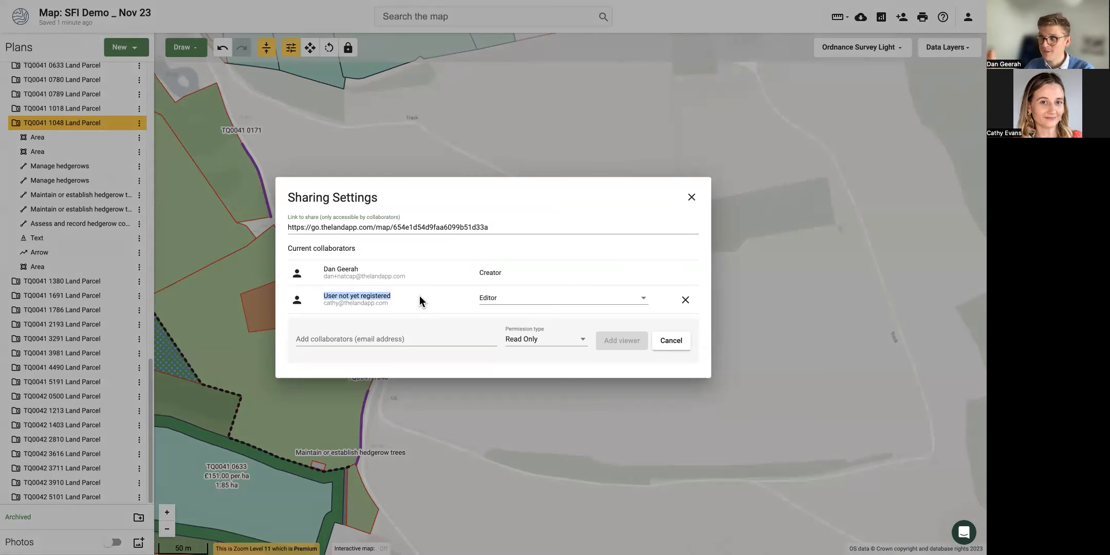
Close the Sharing Settings dialog to return to the farm parcels map.
left_click(436, 415)
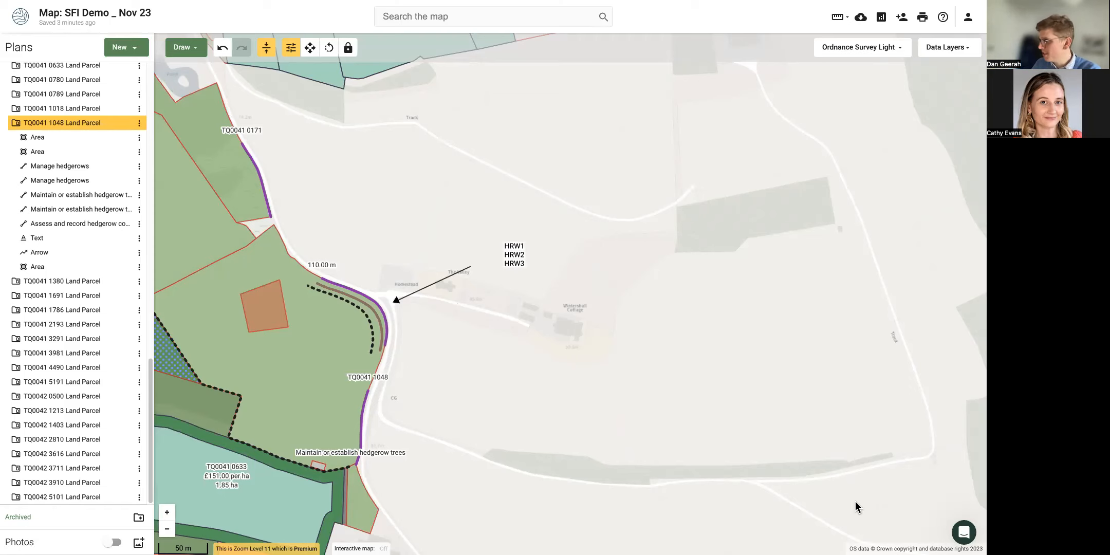
left_click(965, 535)
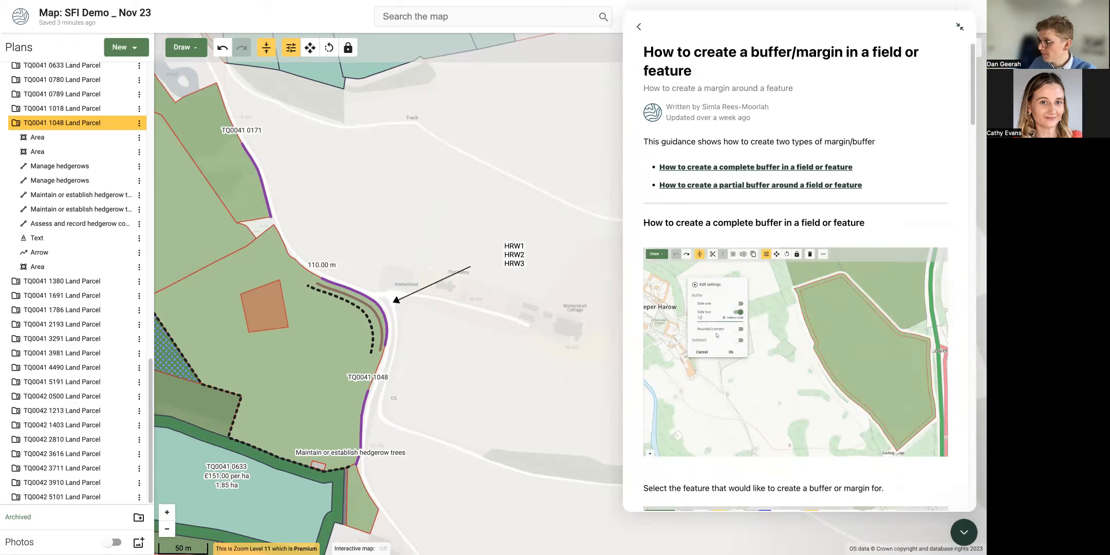
left_click(963, 532)
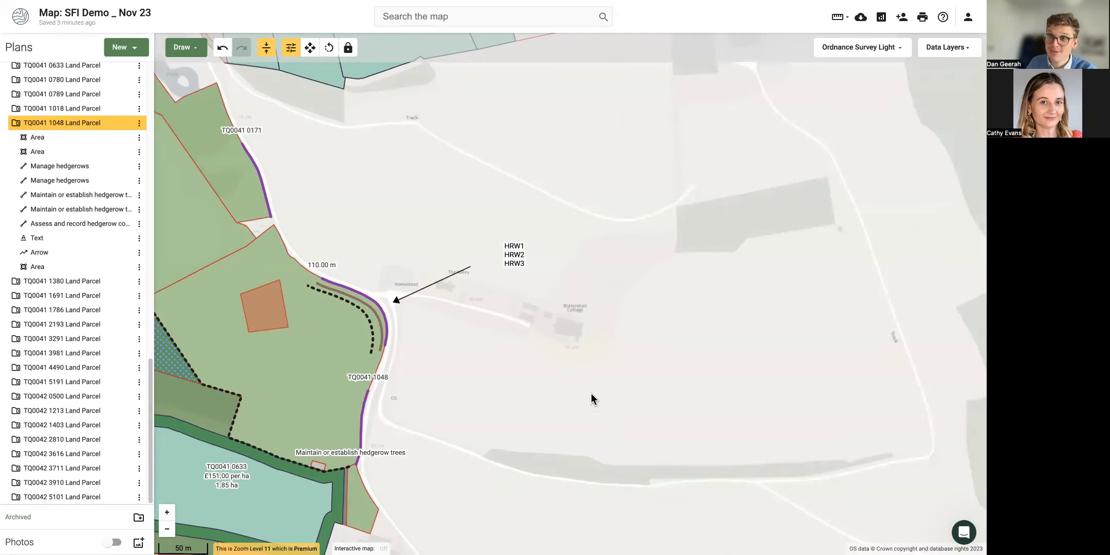
Pan and zoom the map out to level 10 so the whole farm is in view.
left_click_drag(490, 324, 644, 328)
scroll(554, 351, "down", 2)
left_click_drag(581, 272, 638, 252)
scroll(618, 299, "down", 2)
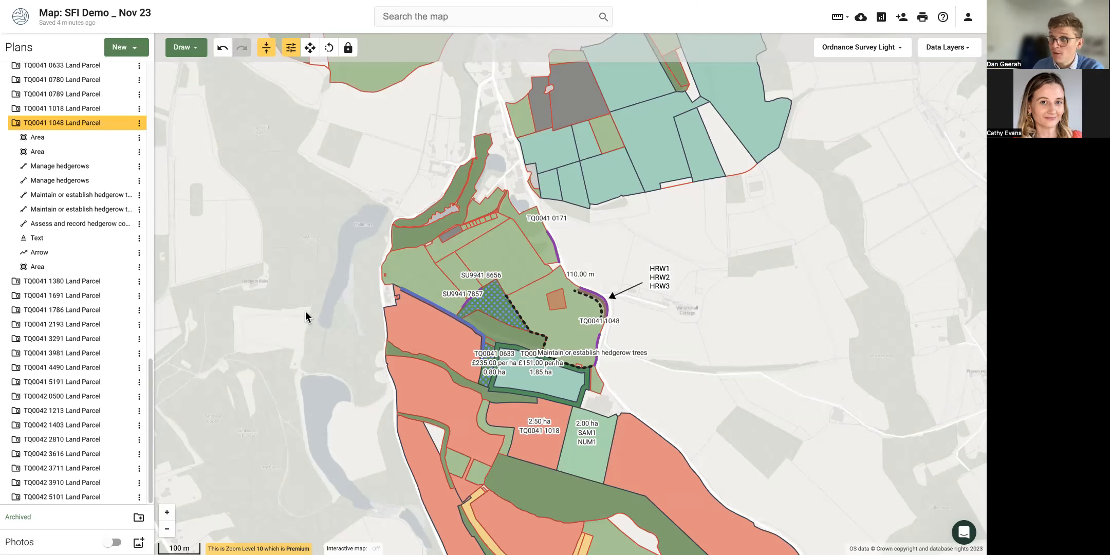
left_click_drag(306, 312, 293, 308)
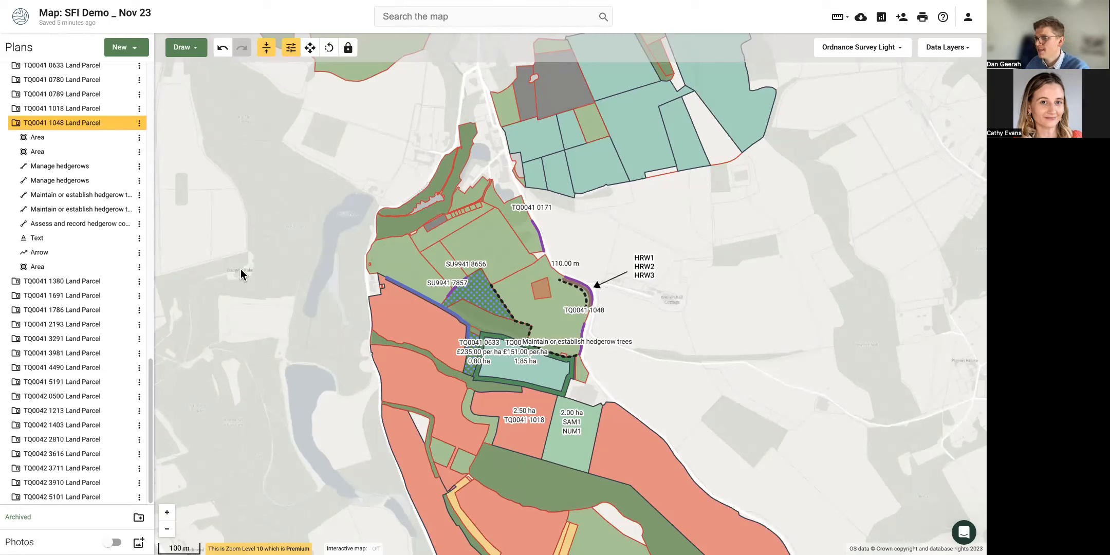
left_click_drag(238, 281, 236, 205)
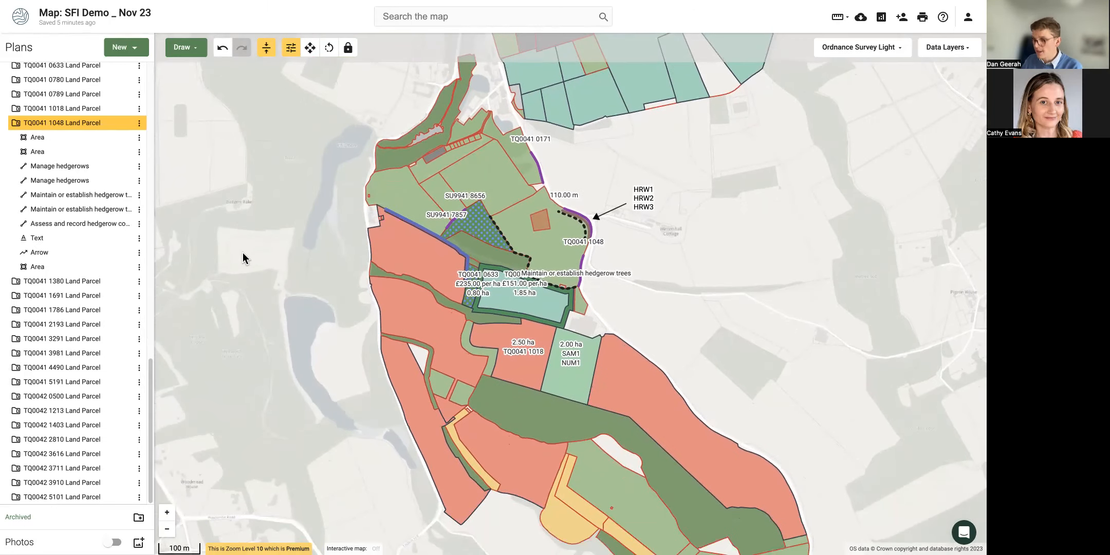
left_click_drag(277, 237, 279, 279)
scroll(67, 195, "up", 12)
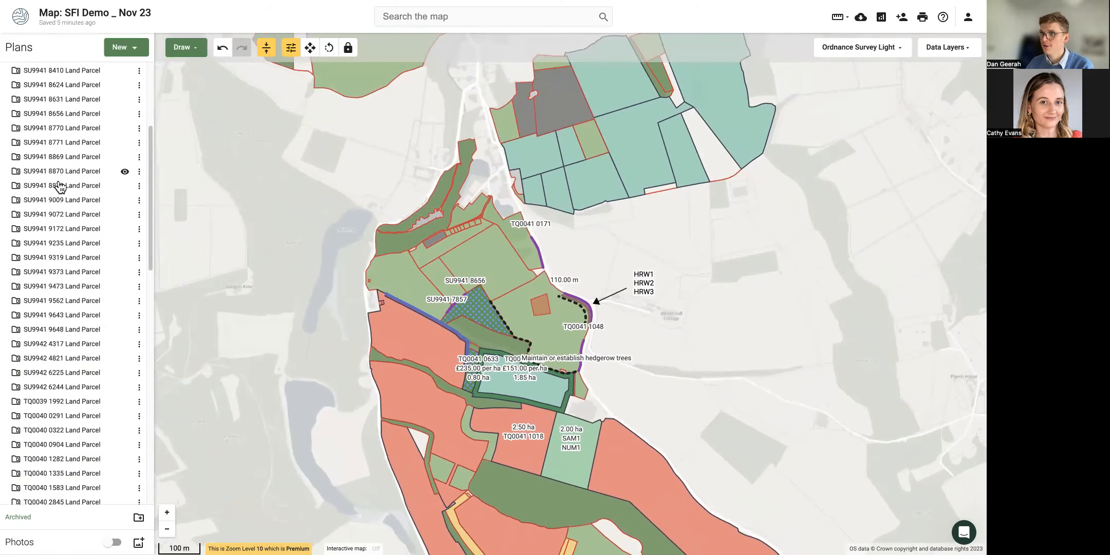
Collapse the SFI 23 Actions parcel list and hide the BPS Land Covers plan.
left_click(10, 117)
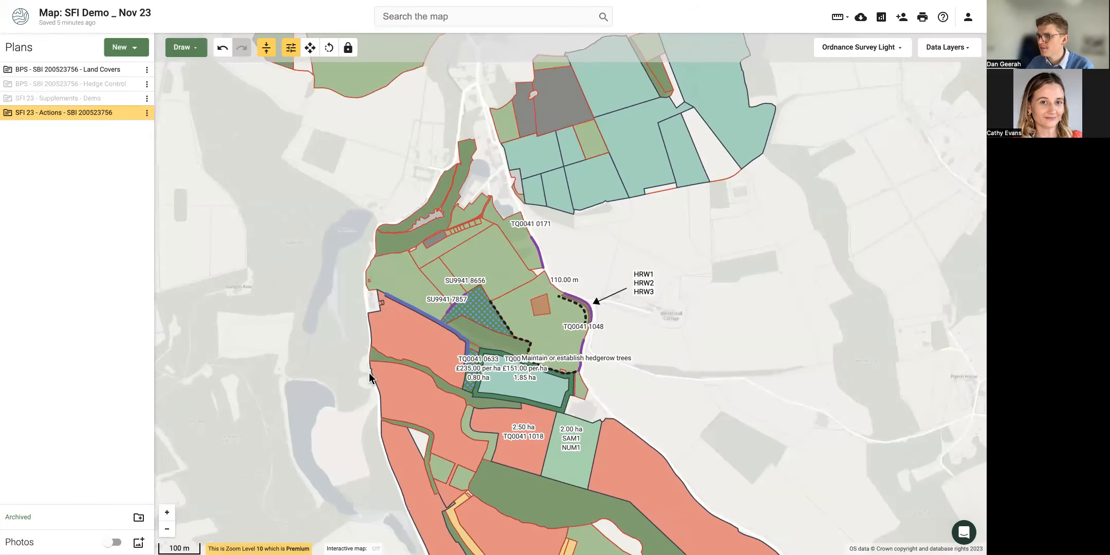
left_click(133, 69)
left_click_drag(269, 379, 220, 290)
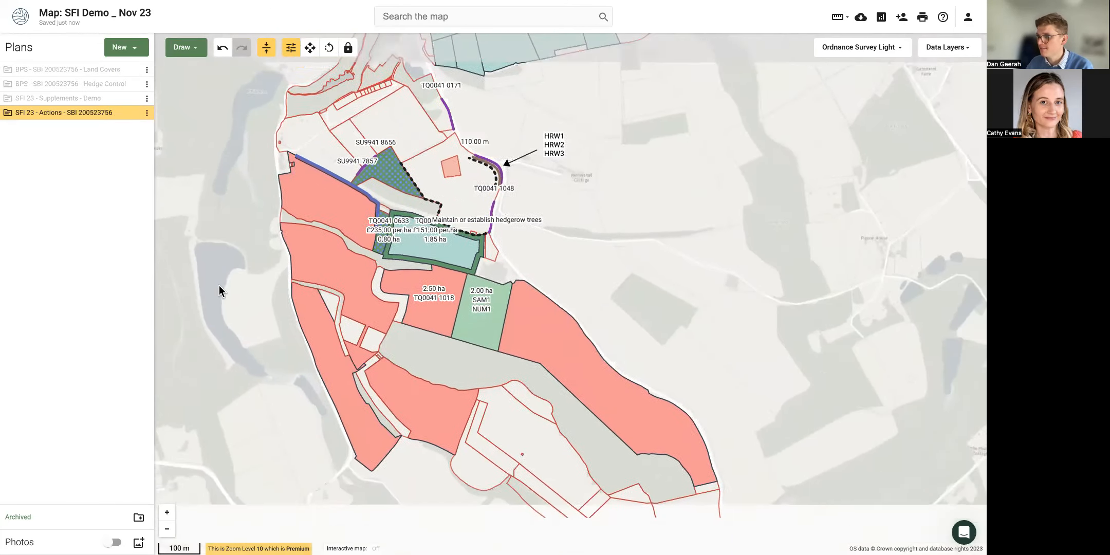
Give every AHL2 winter bird food parcel a light-blue crosshatch pattern fill.
left_click(306, 320)
left_click(333, 379)
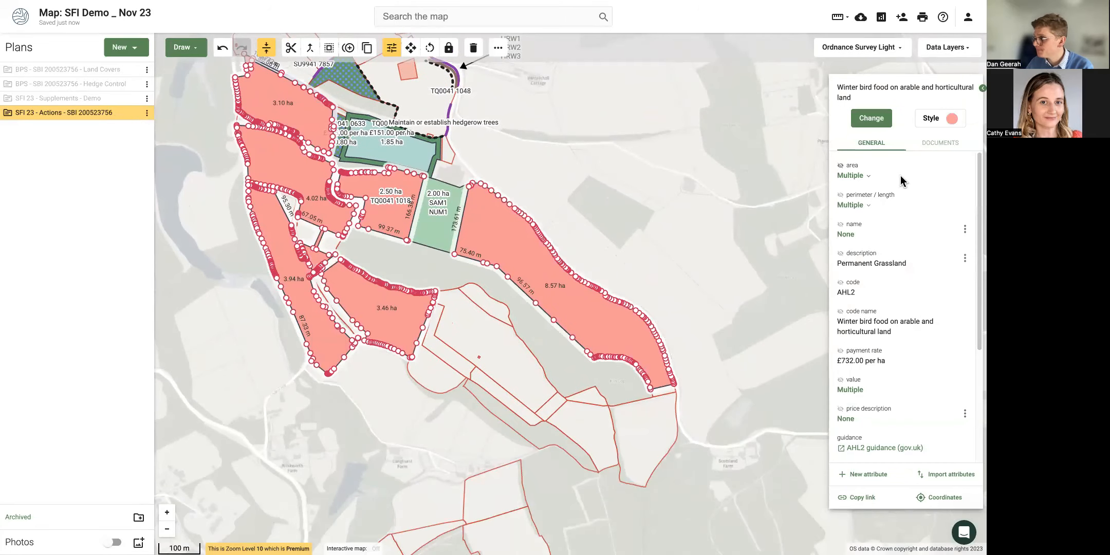
left_click(933, 119)
left_click(906, 121)
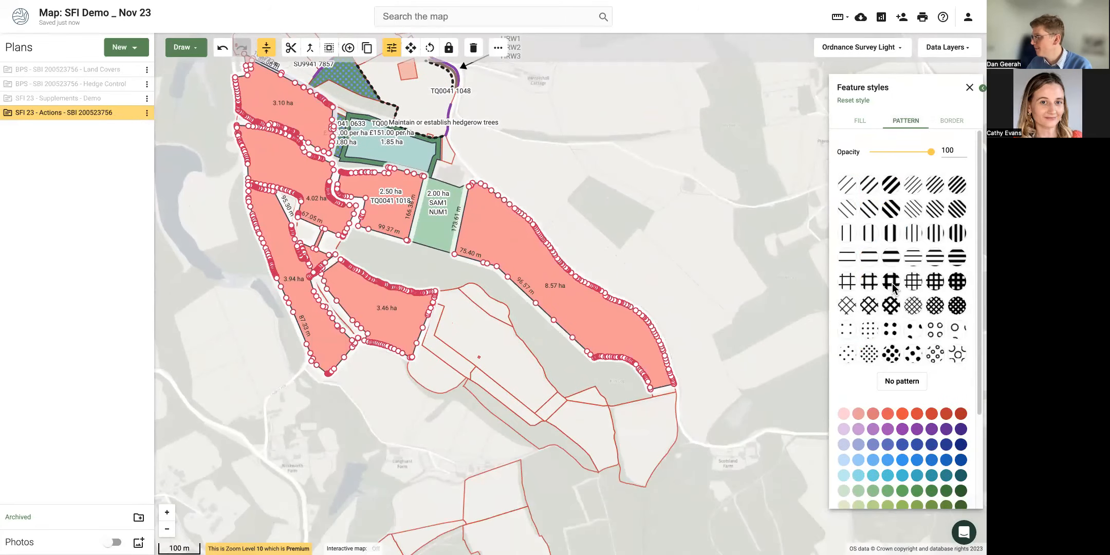
left_click(891, 281)
left_click(858, 482)
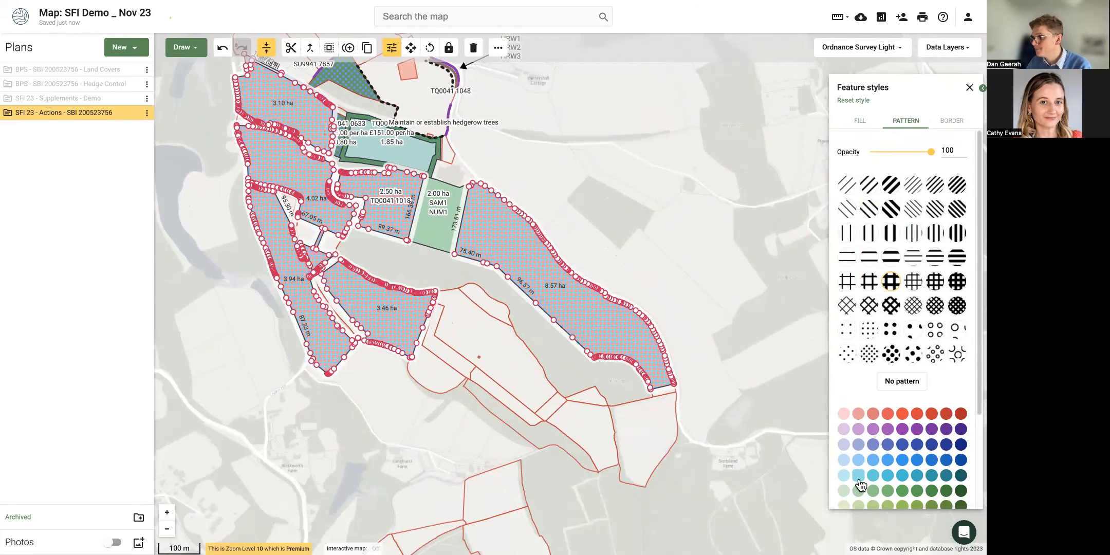
left_click(408, 438)
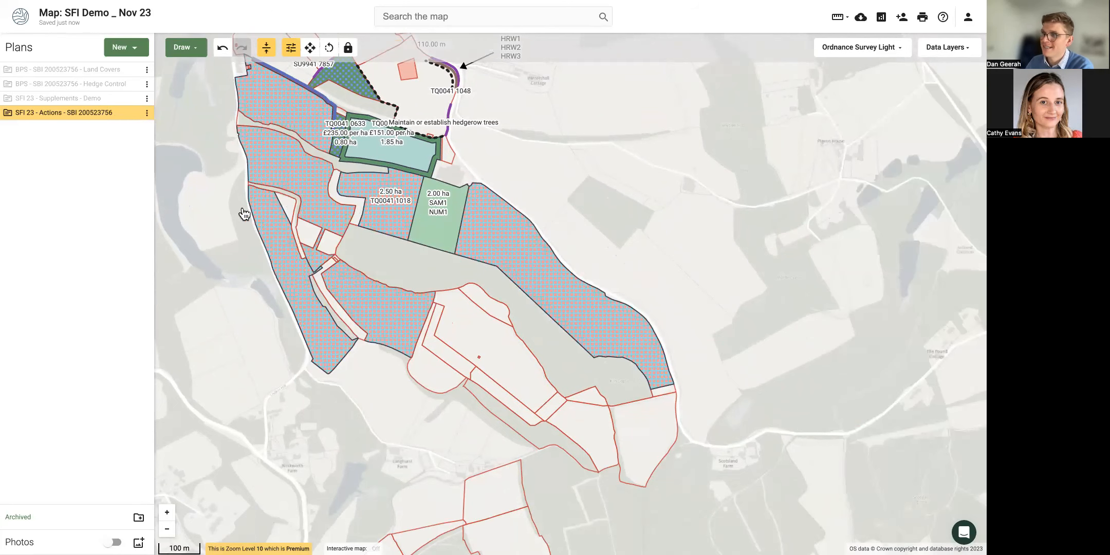
left_click_drag(219, 217, 216, 244)
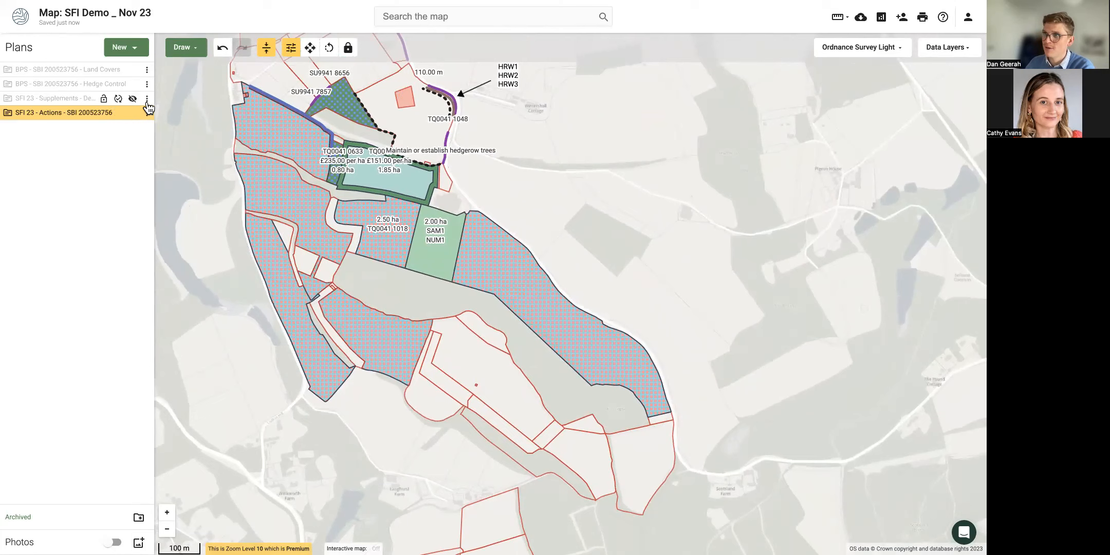
Toggle the SFI 23 Supplements and Actions plans' visibility, then select the 3.46 ha parcel.
left_click(133, 99)
left_click(132, 113)
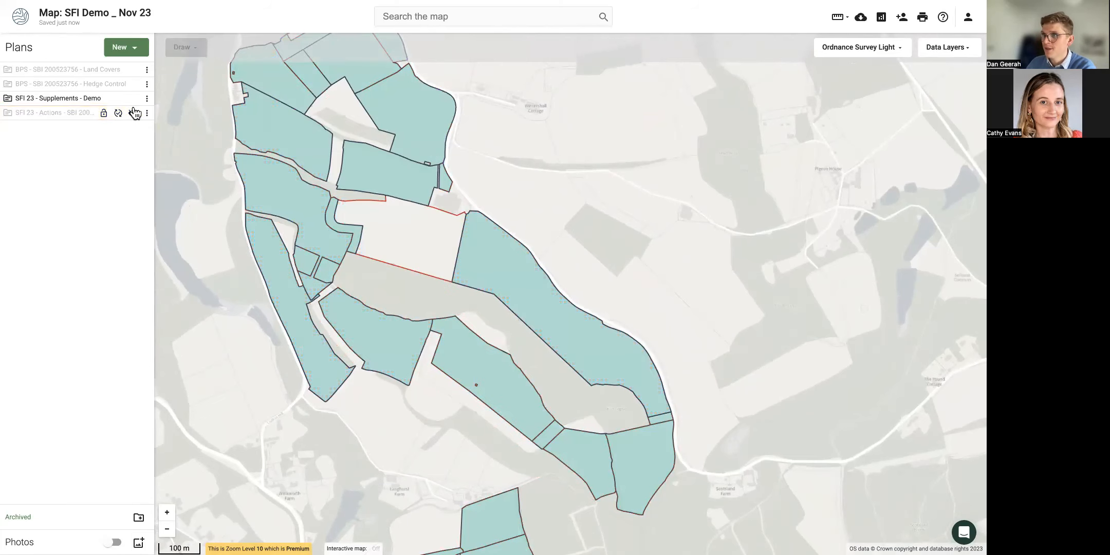
left_click(132, 98)
left_click(133, 112)
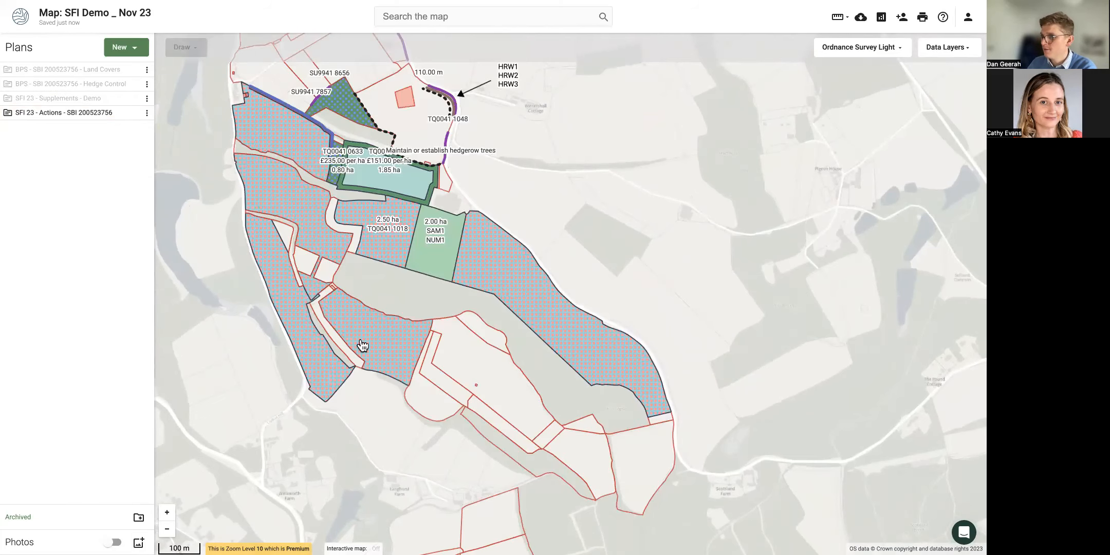
left_click(367, 348)
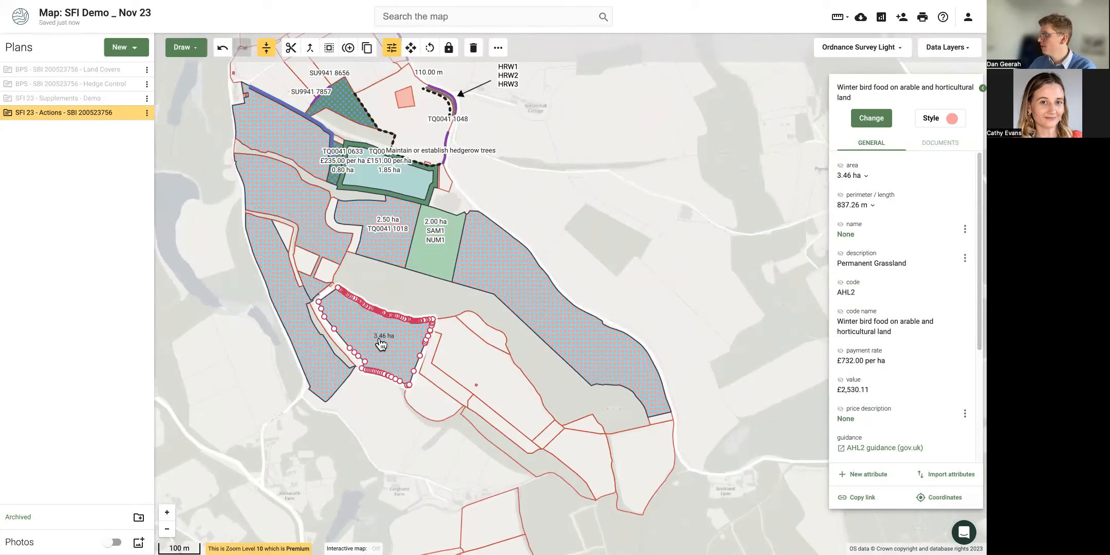
Assign the AHL2 winter bird food action to the 4.17 ha parcel.
left_click(496, 377)
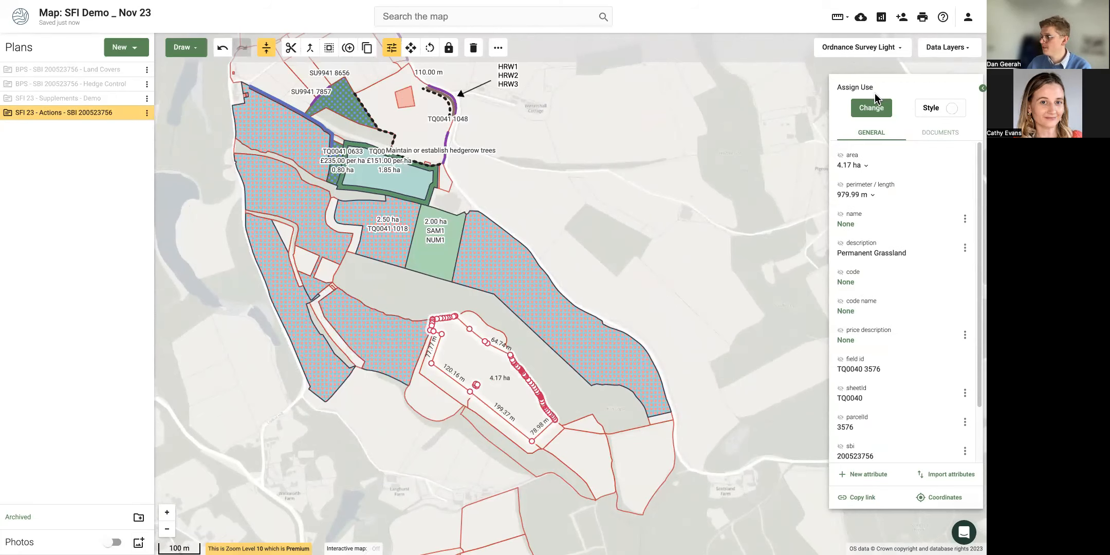
left_click(871, 108)
type("winter")
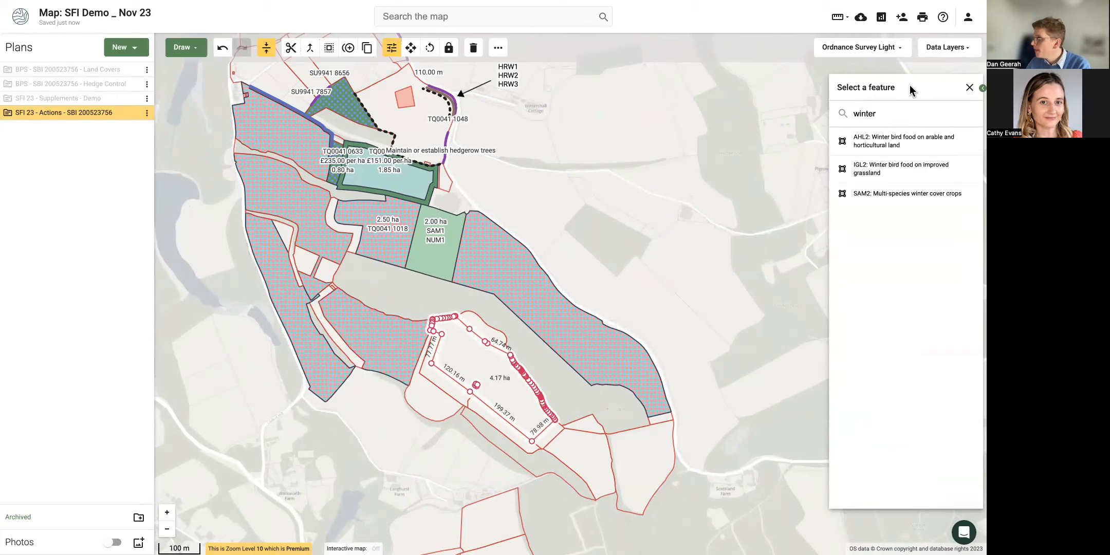
left_click(905, 139)
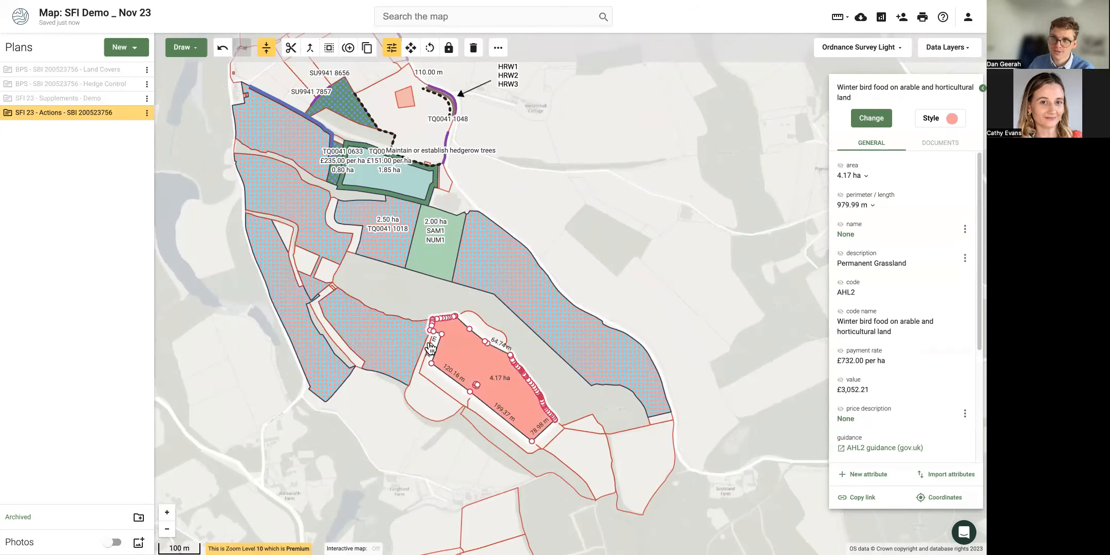
Set the fill opacity of all winter bird food parcels to 78.
left_click(371, 344)
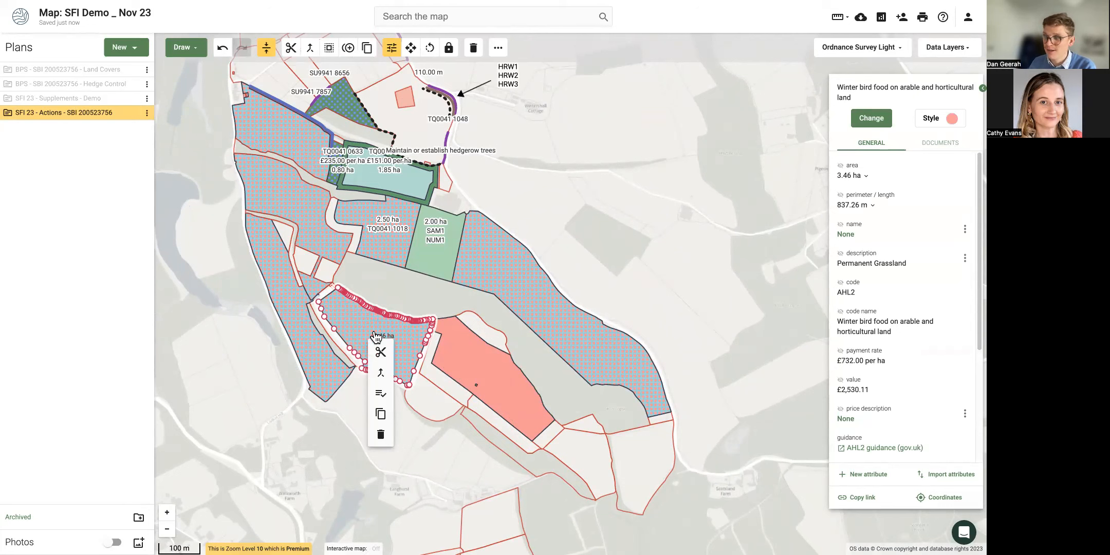
left_click(382, 394)
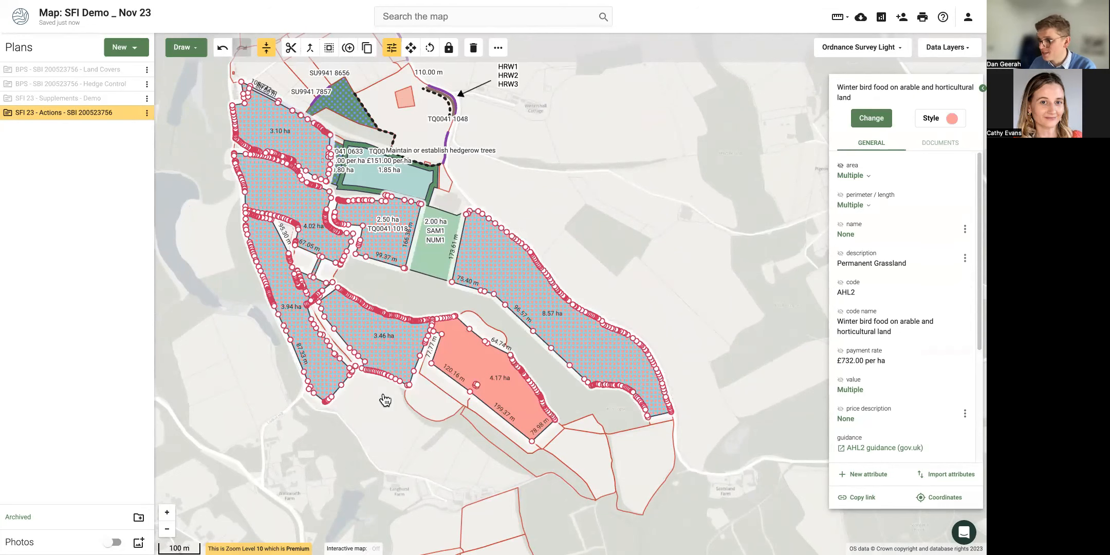
left_click(933, 123)
left_click_drag(926, 153, 924, 153)
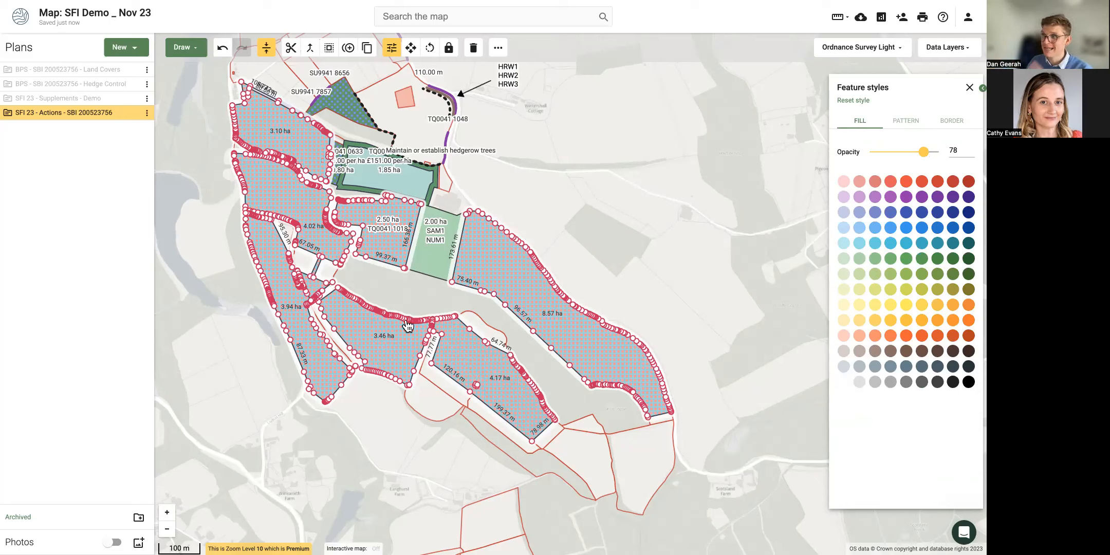
right_click(389, 338)
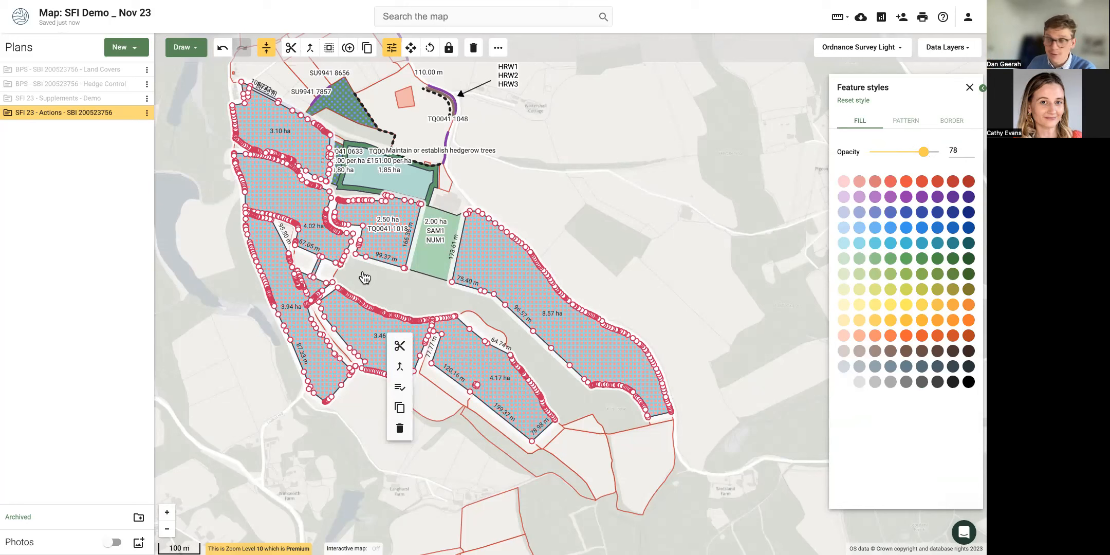
left_click(196, 226)
Show the SFI 23 Supplements plan alongside Actions and dismiss the selected field's details.
left_click(135, 98)
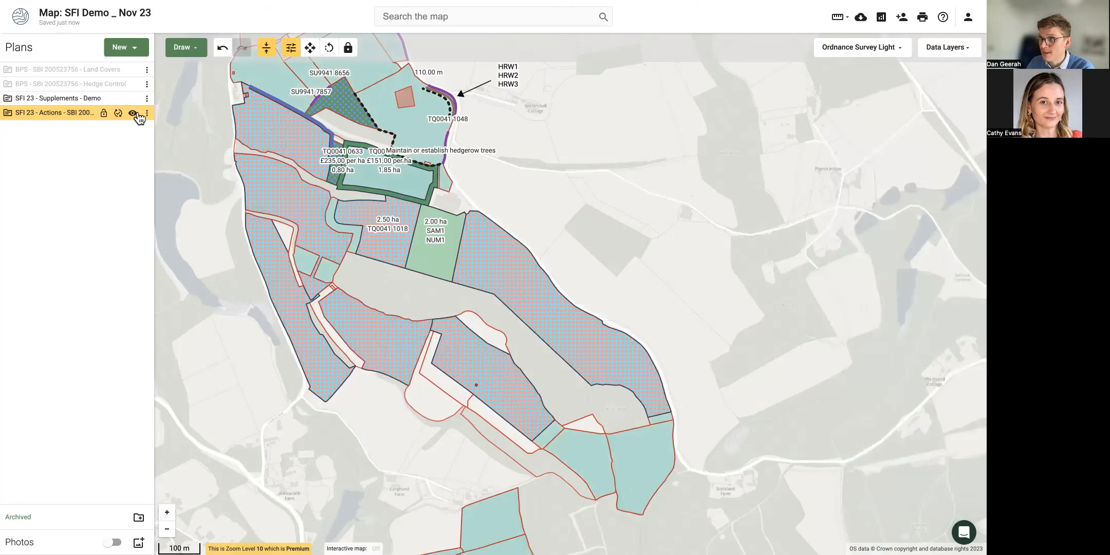
left_click(135, 113)
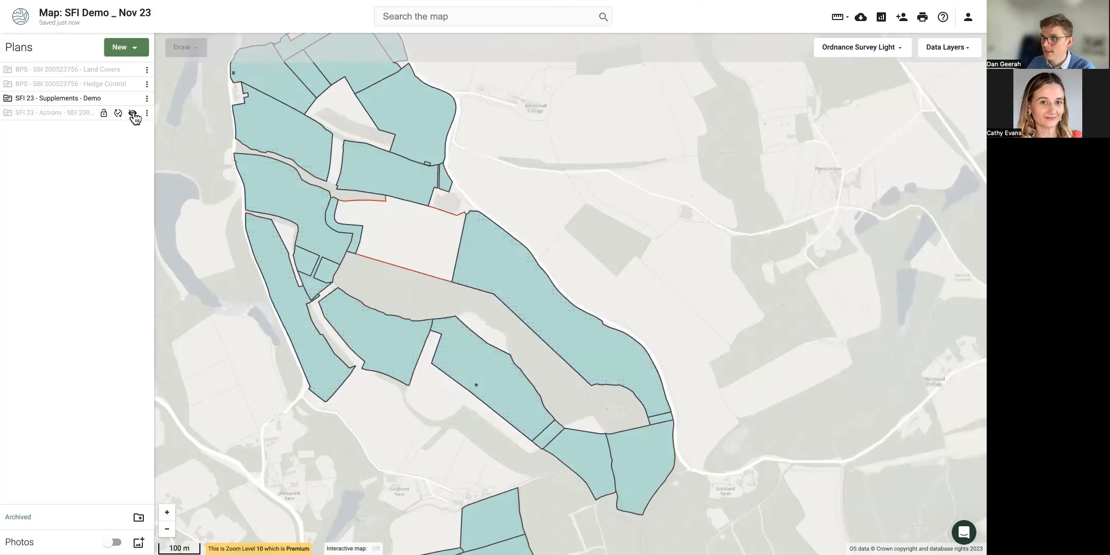
left_click(134, 113)
left_click(354, 325)
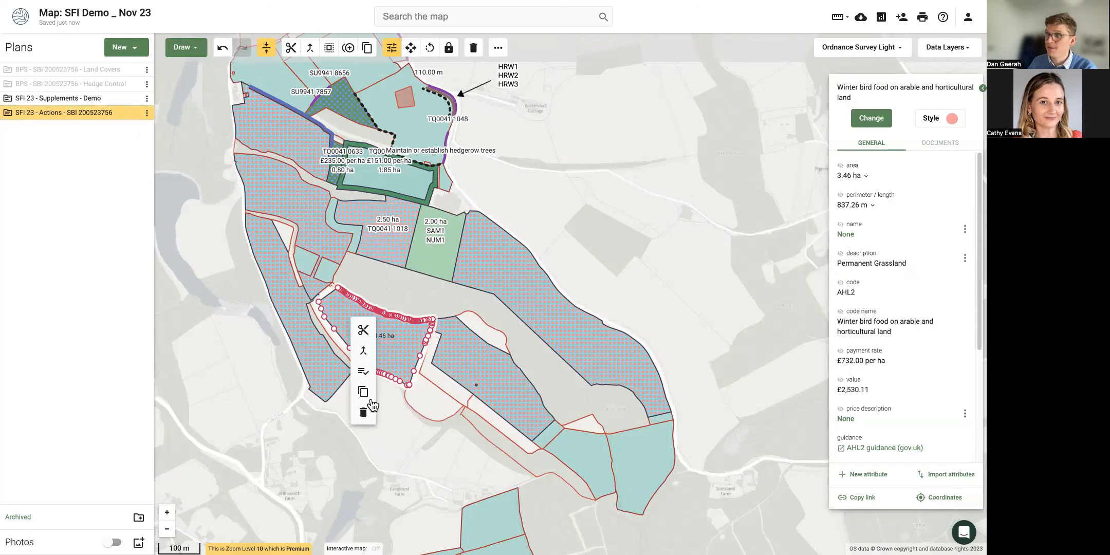
mouse_move(133, 103)
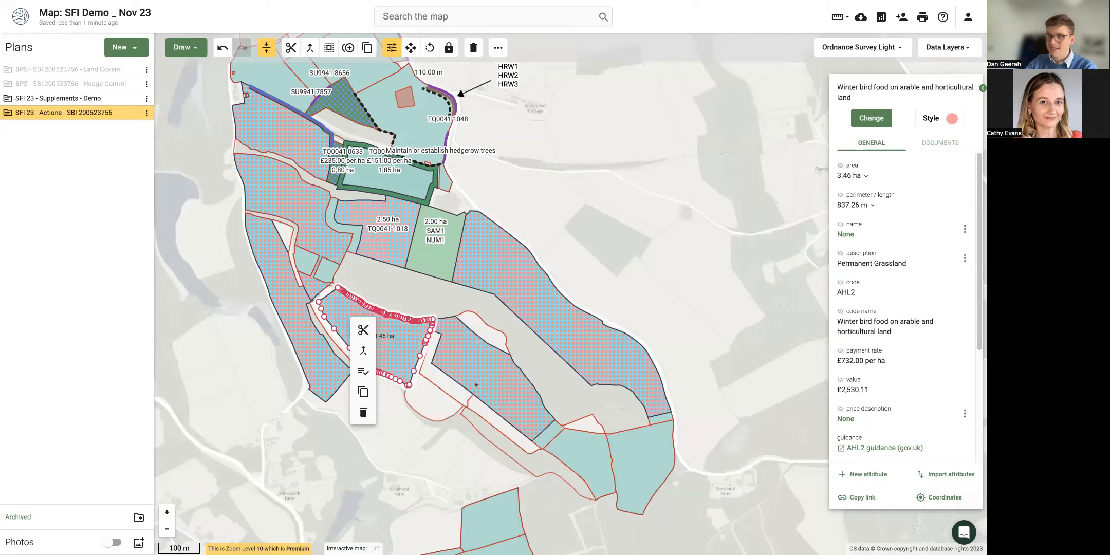
left_click(702, 85)
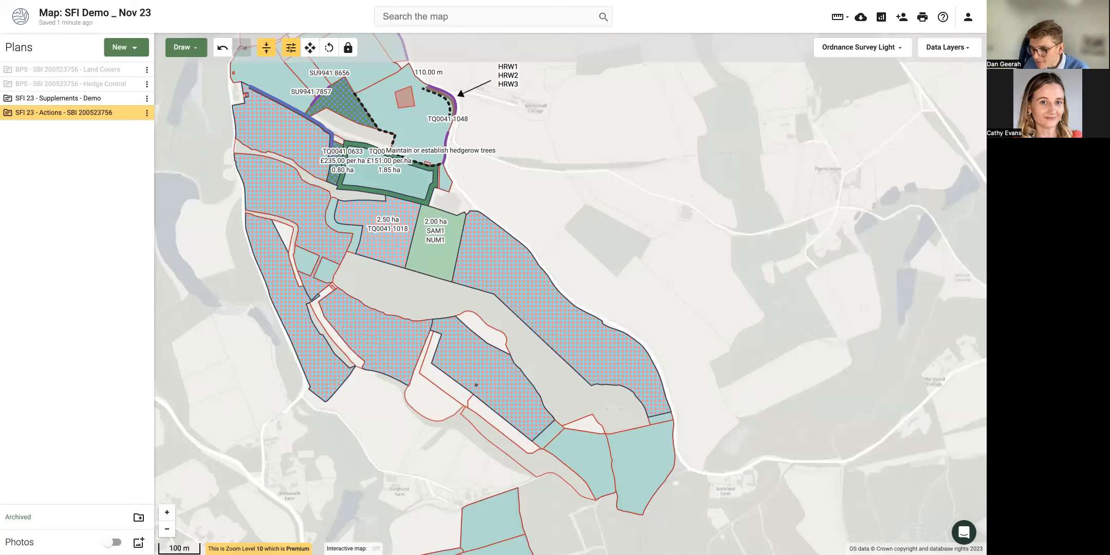
Upload three geotagged photos including 20180325_132814.jpg and switch on the Photos layer.
left_click(139, 542)
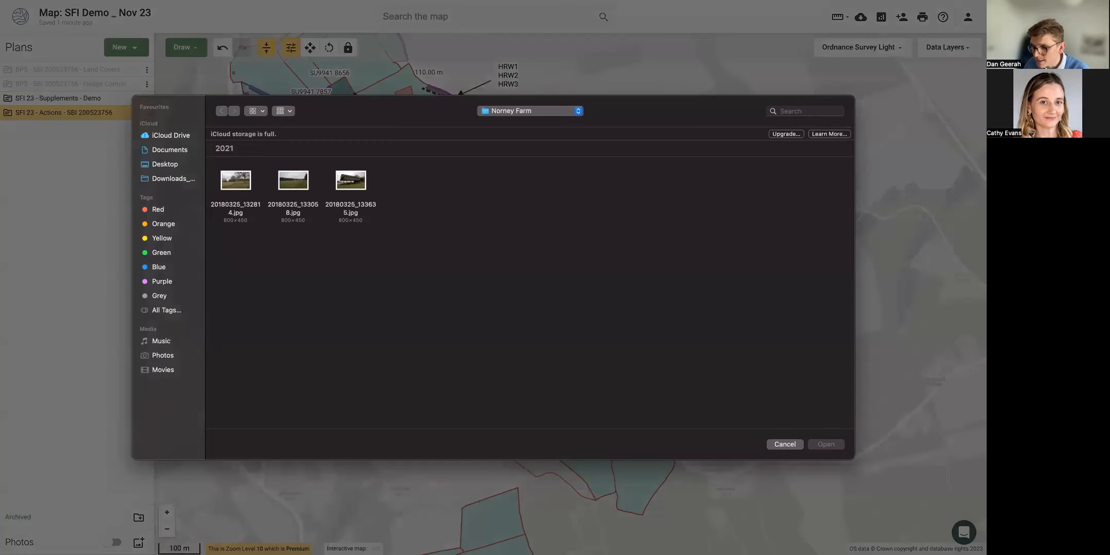
left_click(246, 186)
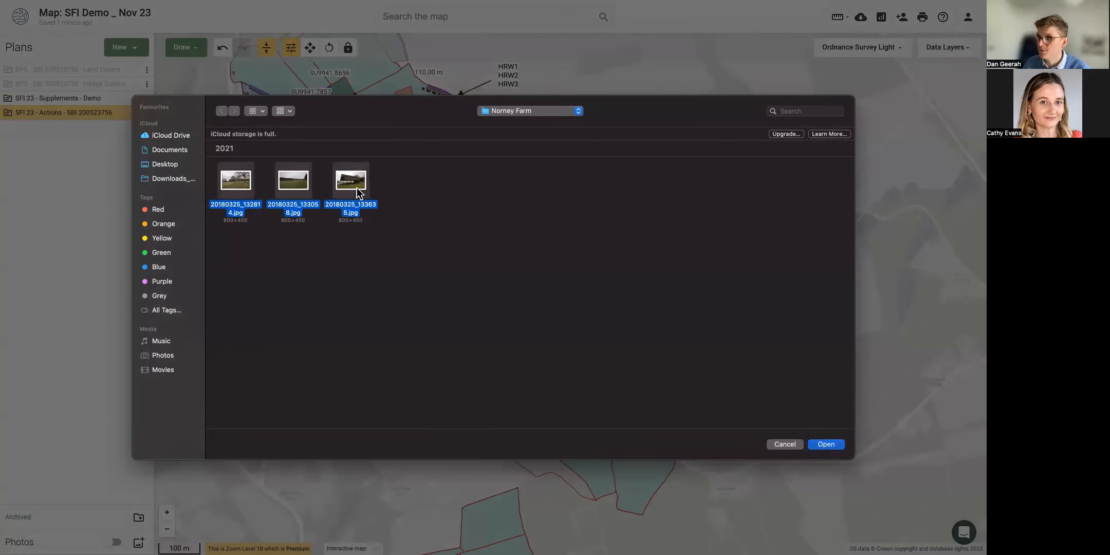
left_click(838, 445)
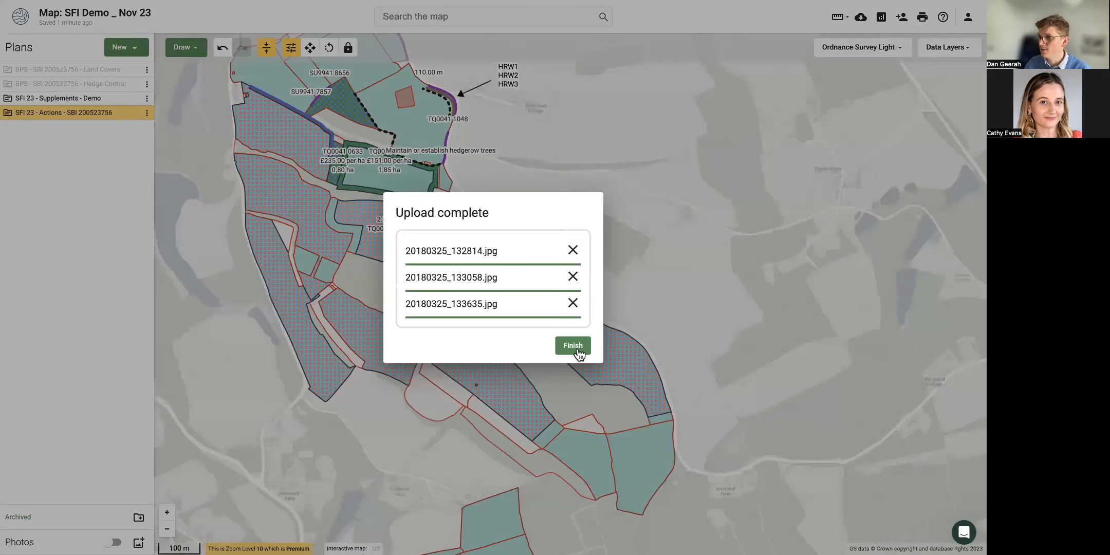
left_click(572, 346)
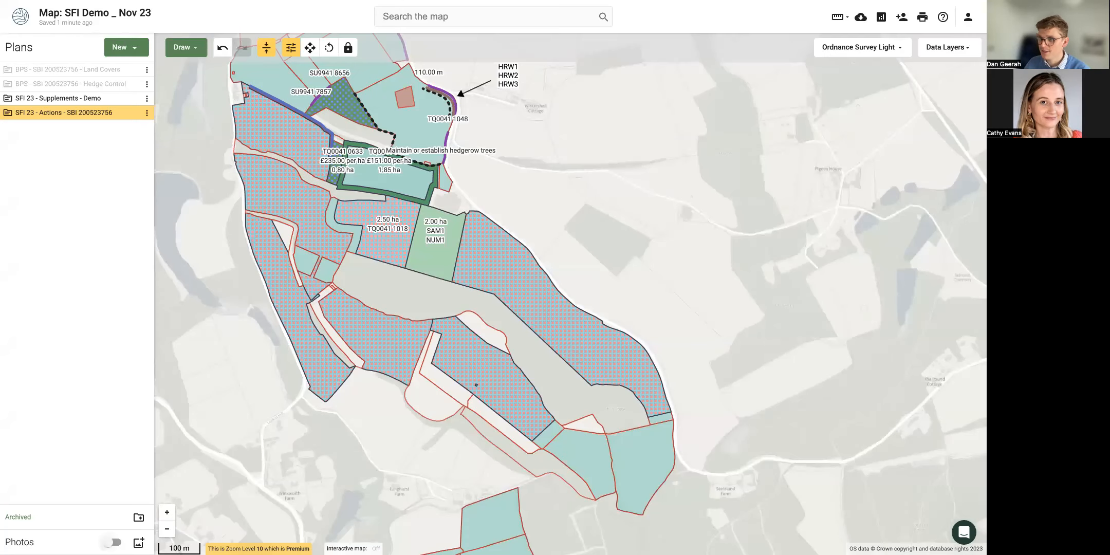
left_click(112, 542)
Zoom to the orange photo markers near Norney and view a grassland photo at full size.
scroll(263, 457, "down", 5)
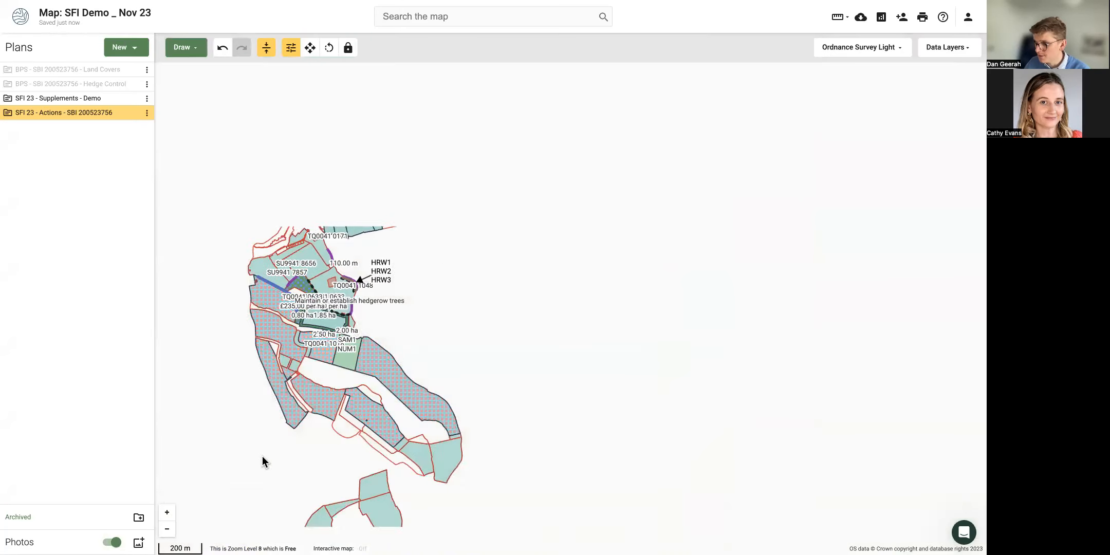
left_click_drag(420, 412, 383, 257)
scroll(382, 262, "down", 2)
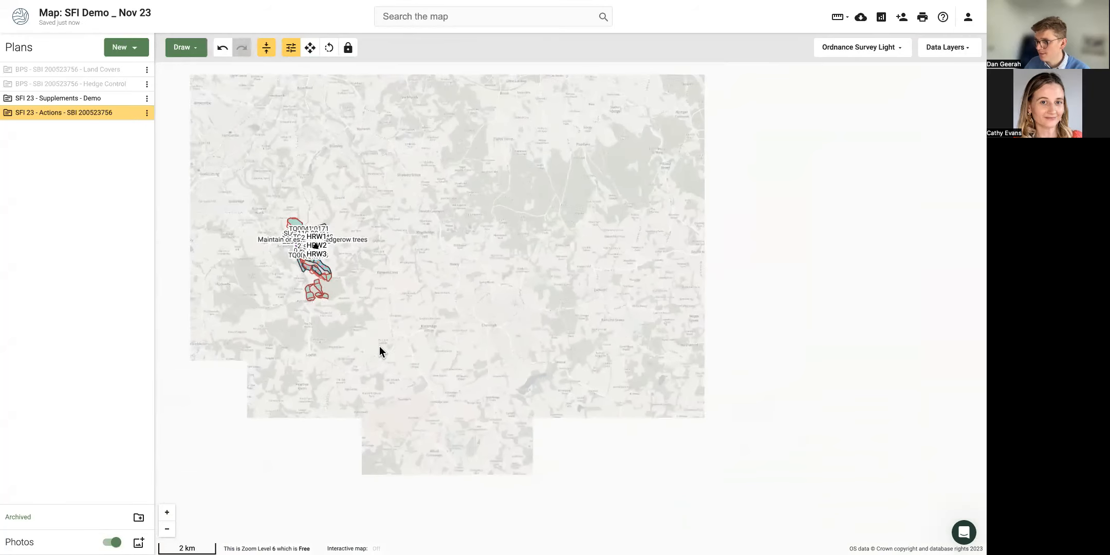
left_click_drag(307, 377, 447, 419)
left_click_drag(329, 257, 377, 323)
scroll(422, 379, "up", 6)
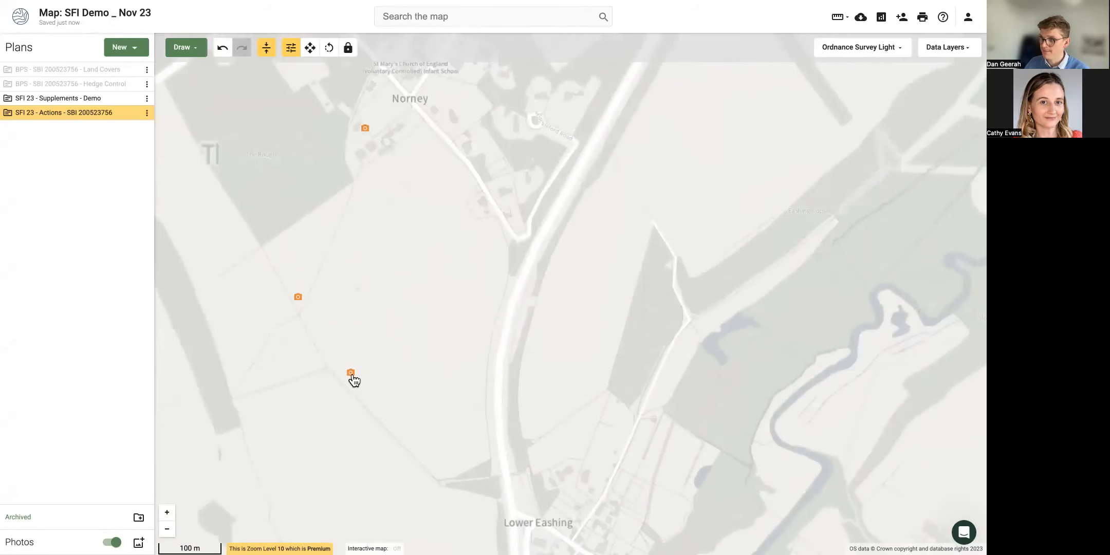
left_click(351, 374)
left_click(298, 298)
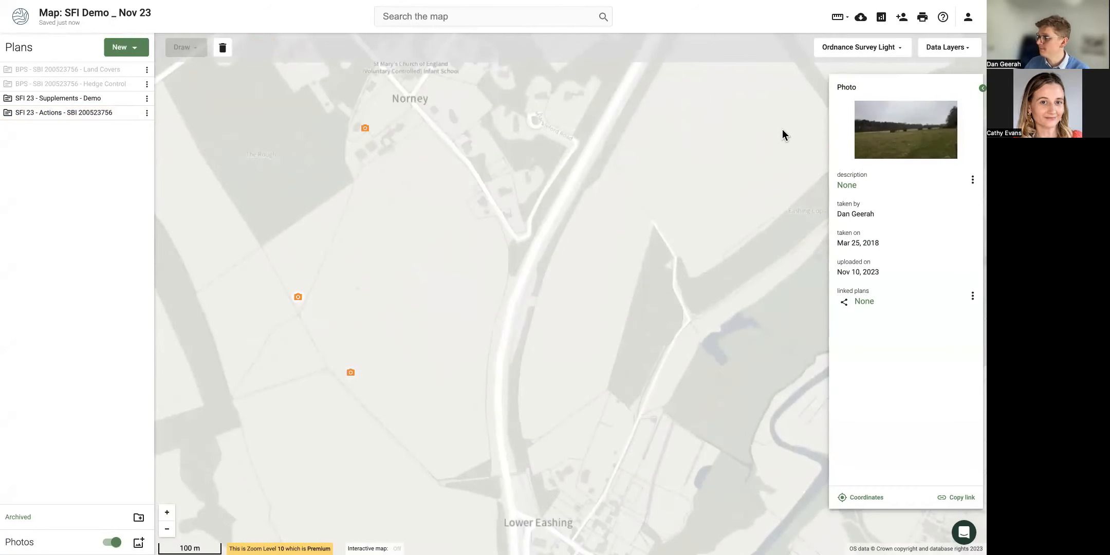
left_click(905, 136)
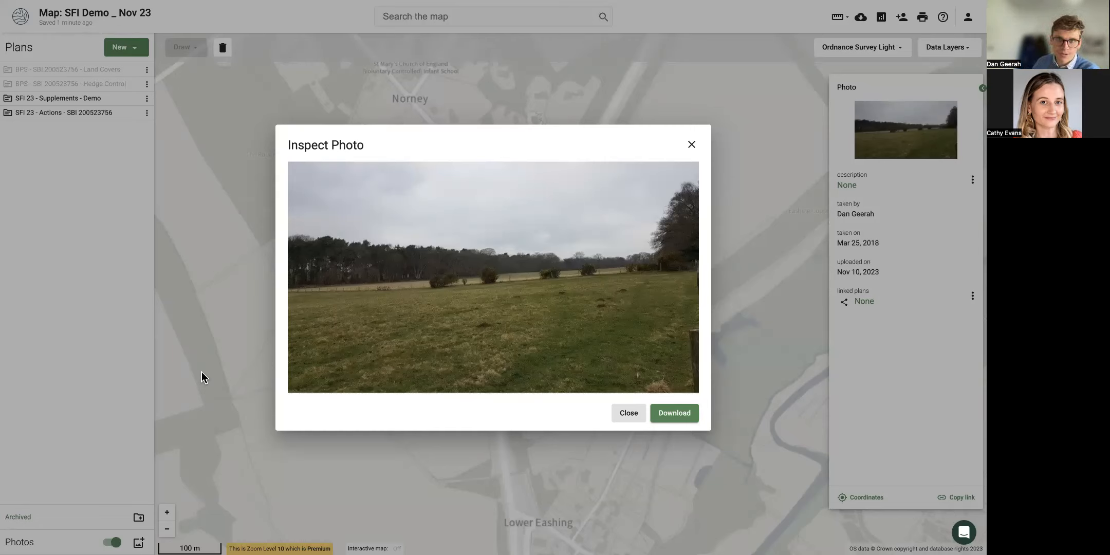
Close the enlarged photo and navigate back to the teal Permanent Grassland field.
left_click(579, 437)
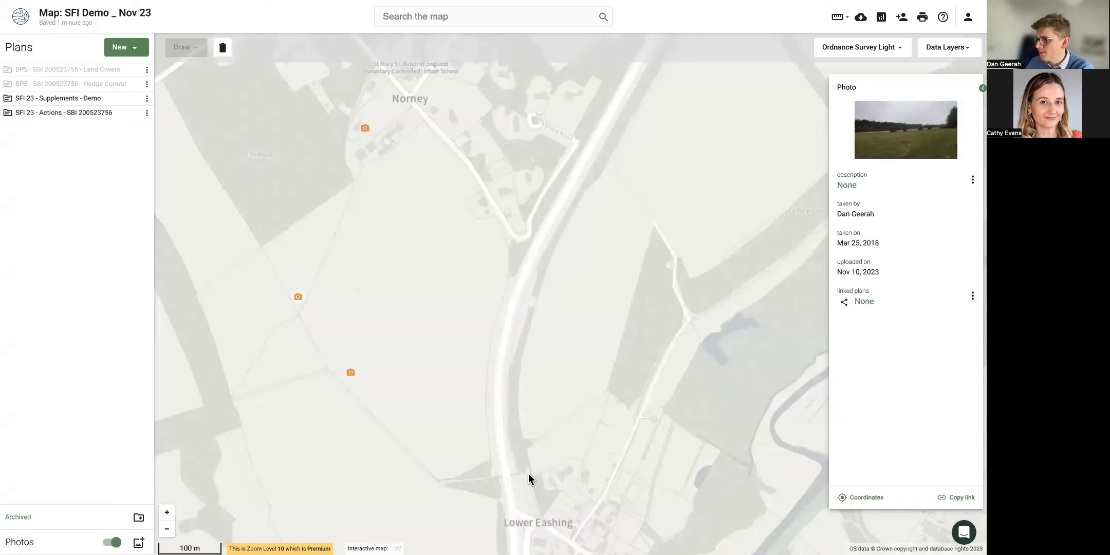
scroll(621, 430, "down", 3)
scroll(636, 443, "down", 2)
left_click_drag(635, 443, 476, 411)
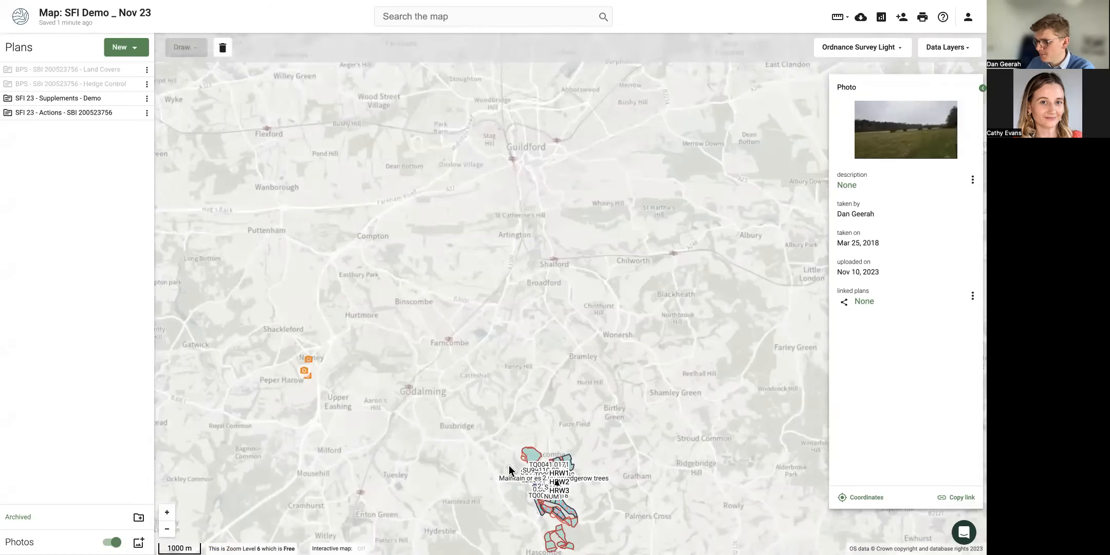
left_click_drag(516, 477, 468, 405)
scroll(469, 405, "up", 2)
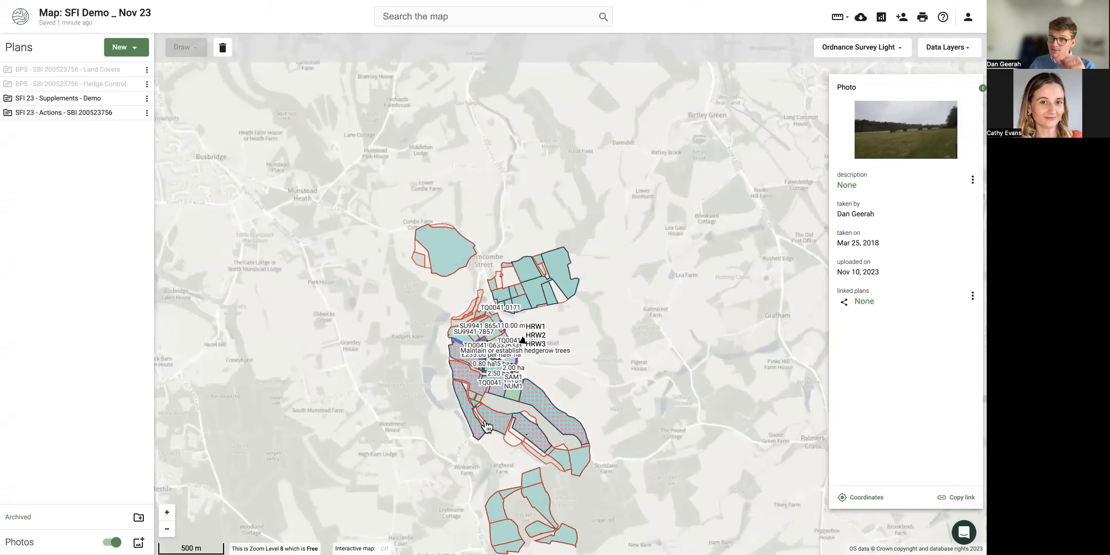
scroll(486, 426, "up", 4)
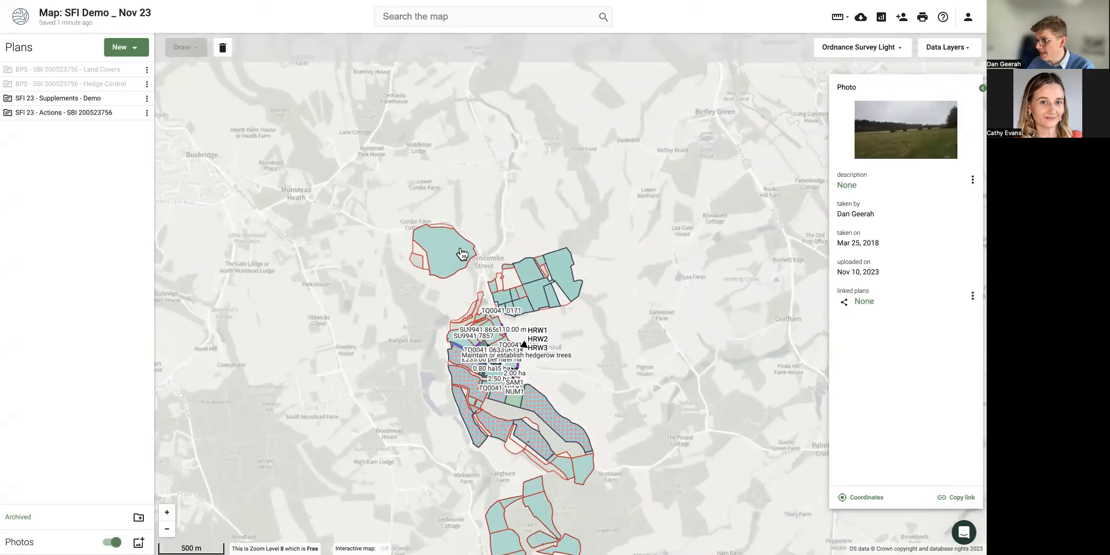
left_click_drag(353, 267, 332, 354)
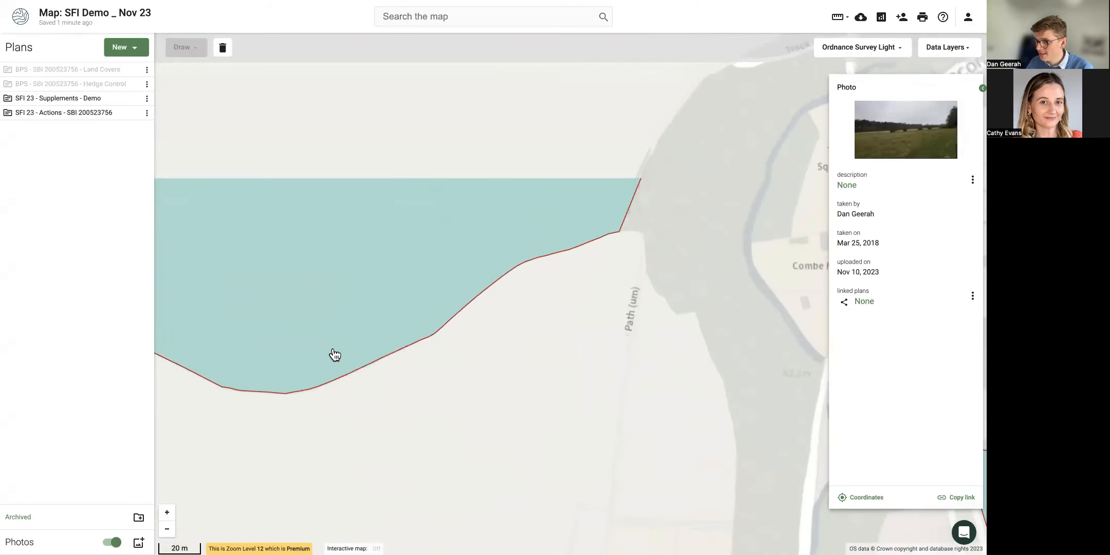
Split a 0.11 ha piece off the edge of the teal field.
left_click(332, 354)
left_click_drag(300, 417, 412, 378)
left_click(352, 370)
Assign the 0.11 ha piece a feature from the Common group.
left_click(875, 107)
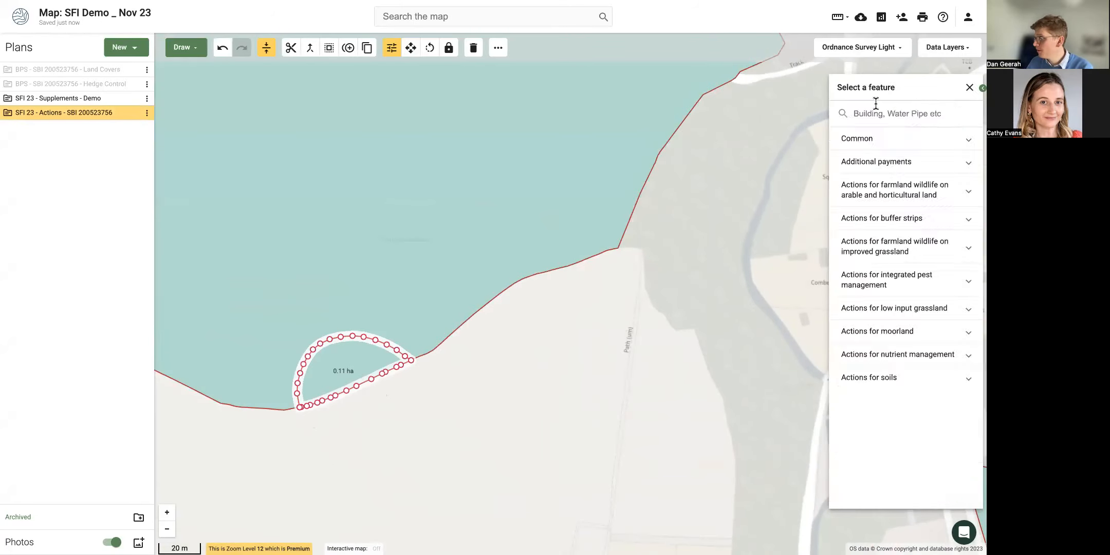
type("pond")
key("ctrl+a")
key("BackSpace")
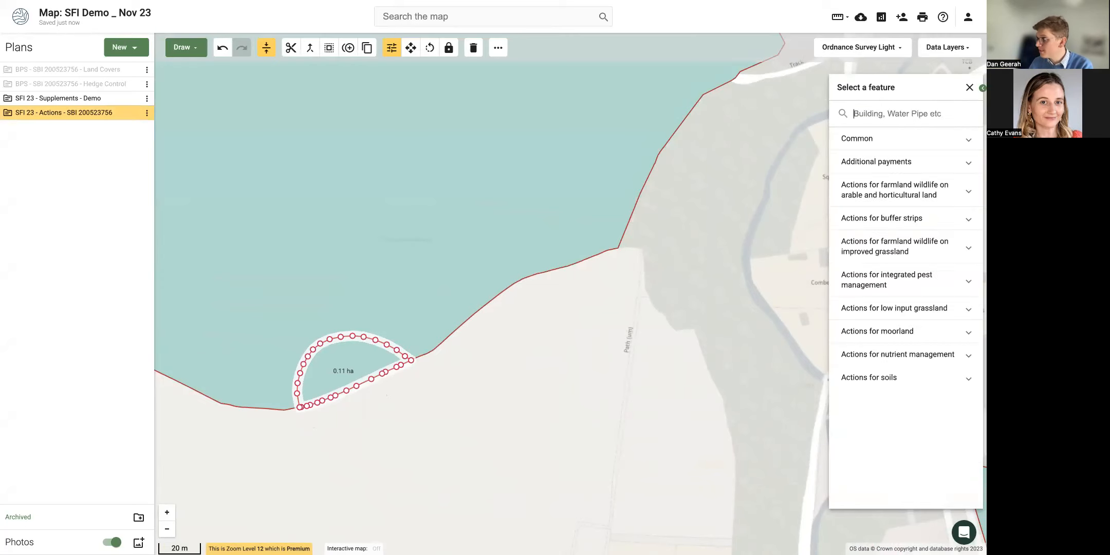
left_click(875, 151)
left_click(876, 161)
left_click(362, 399)
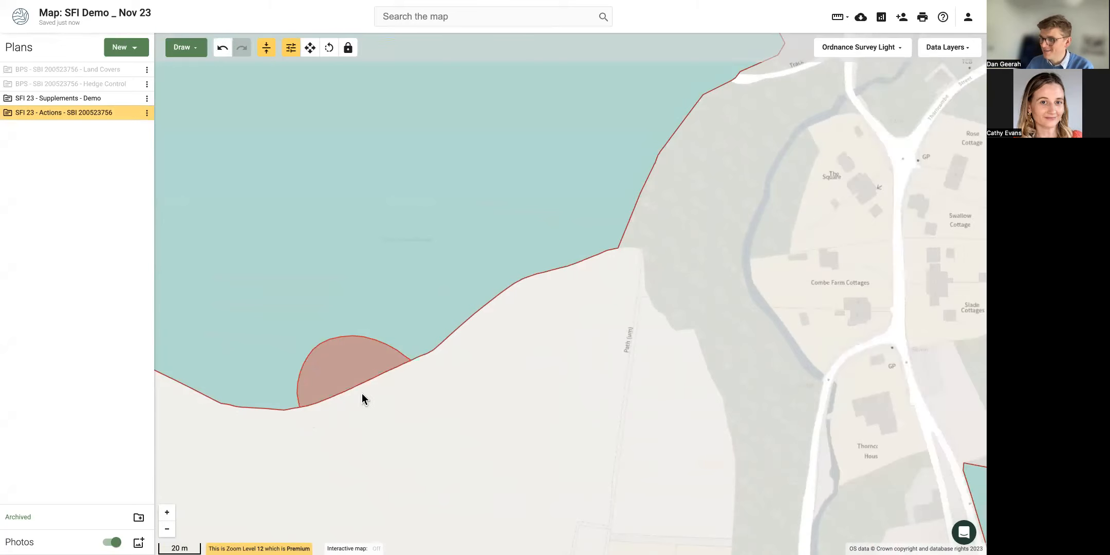
left_click(345, 322)
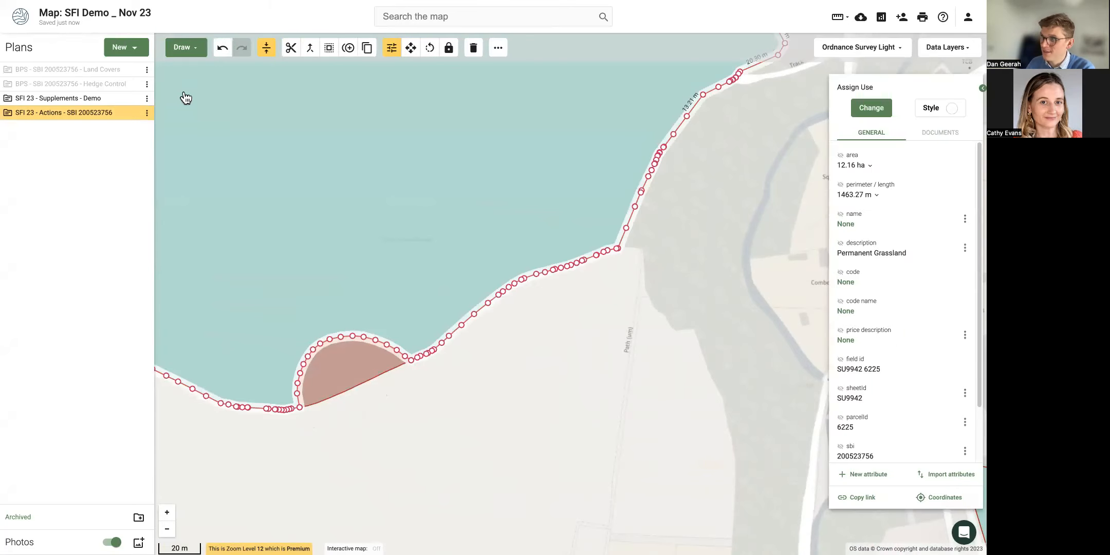
Draw an 83.13 m line tracing the cut piece's curved edge.
left_click(184, 47)
left_click(194, 76)
left_click(302, 408)
left_click(412, 361)
left_click(183, 47)
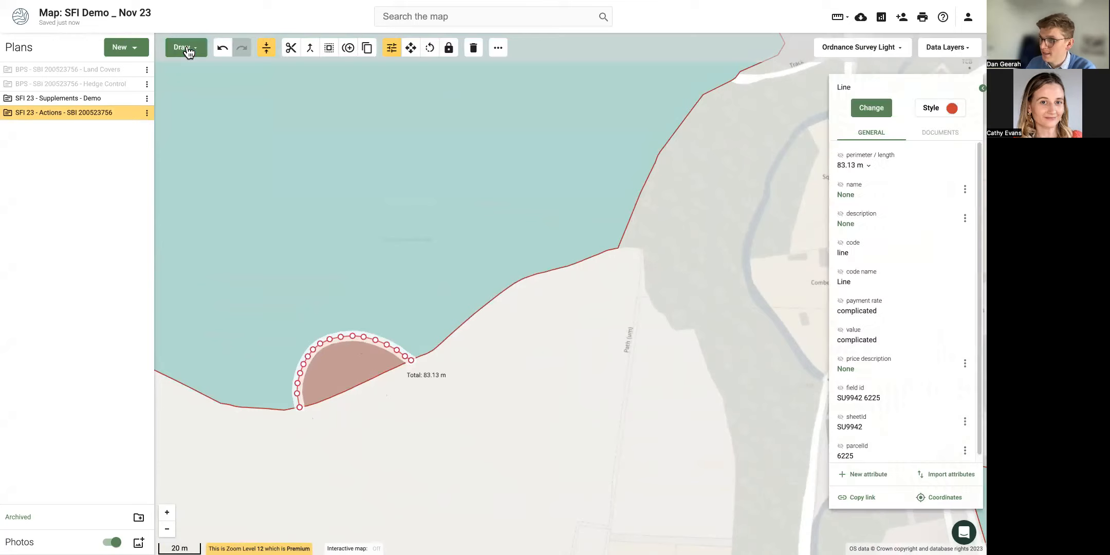
Buffer the line 6 m on one side, subtracting it from the underlying field.
left_click(310, 48)
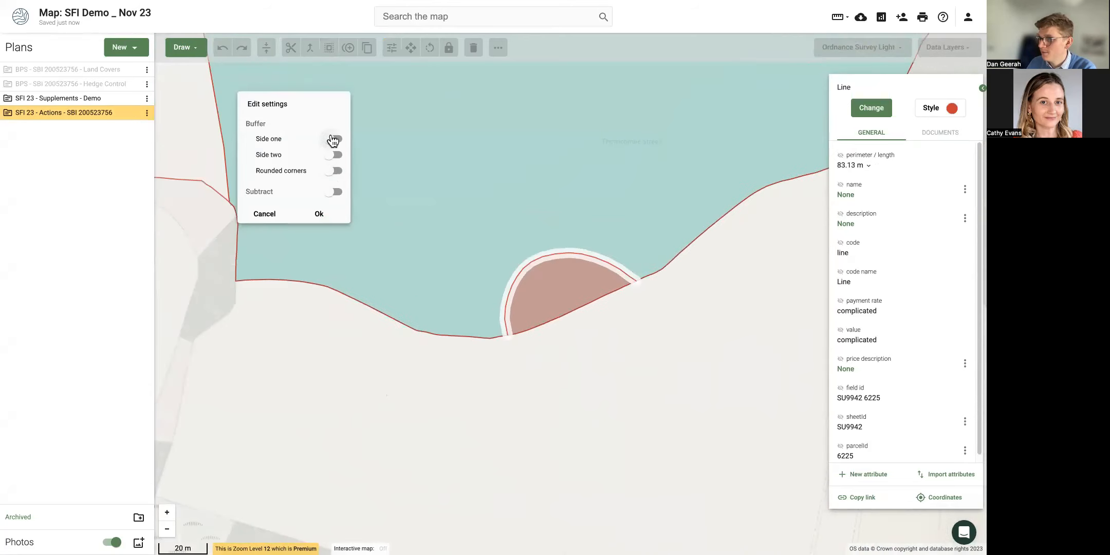
left_click(333, 139)
left_click(333, 207)
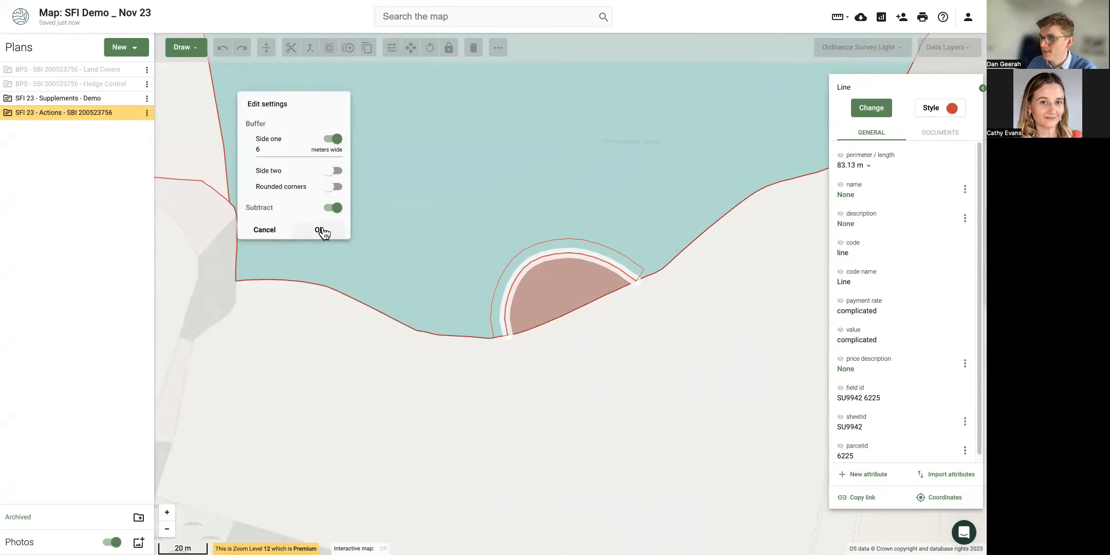
left_click(321, 230)
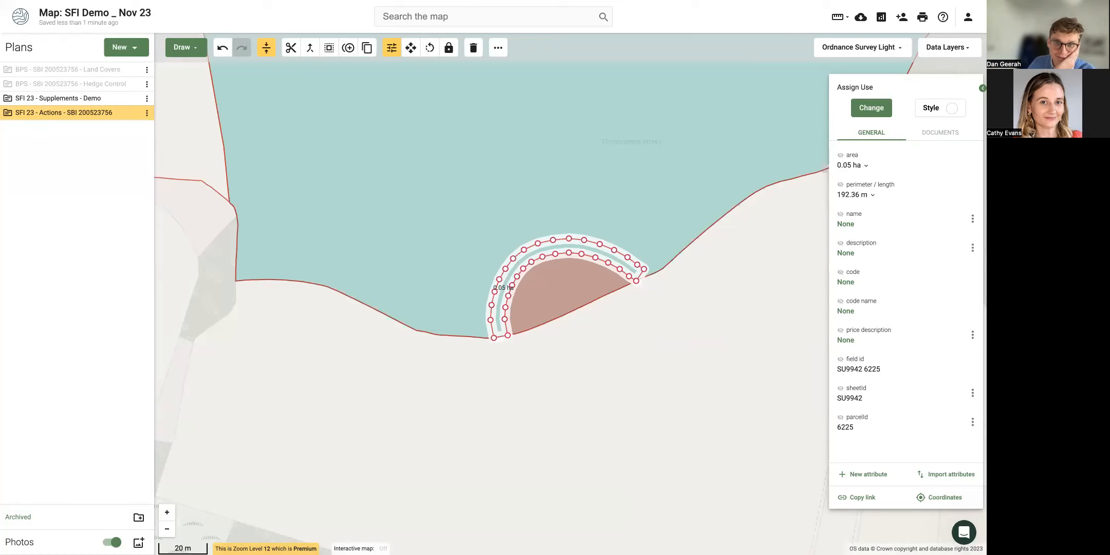
Deselect the new buffer strip and toggle the SFI 23 Actions plan off and on.
left_click(249, 338)
scroll(242, 327, "down", 3)
left_click(133, 113)
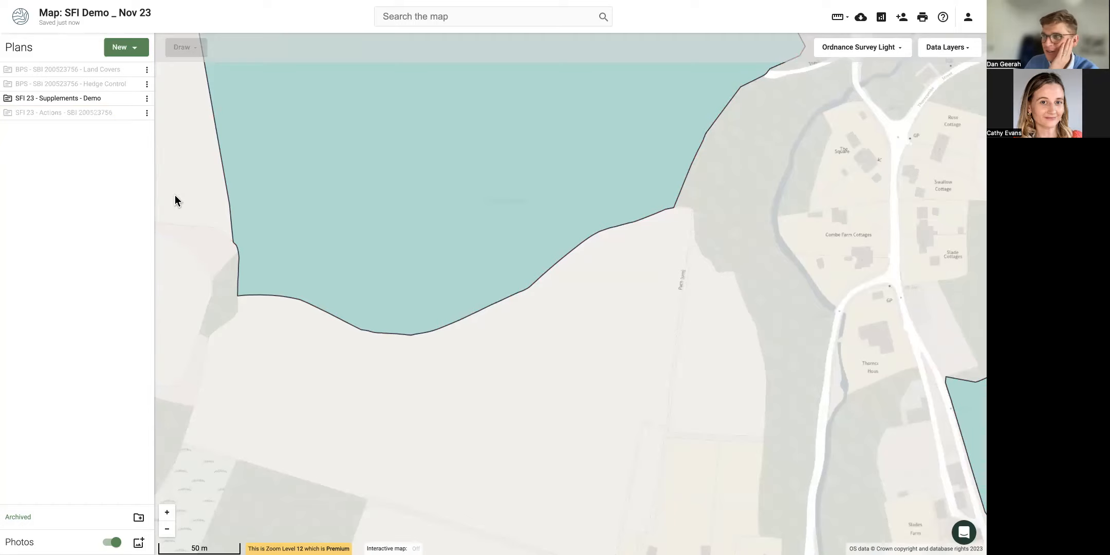
scroll(180, 196, "down", 3)
left_click(133, 114)
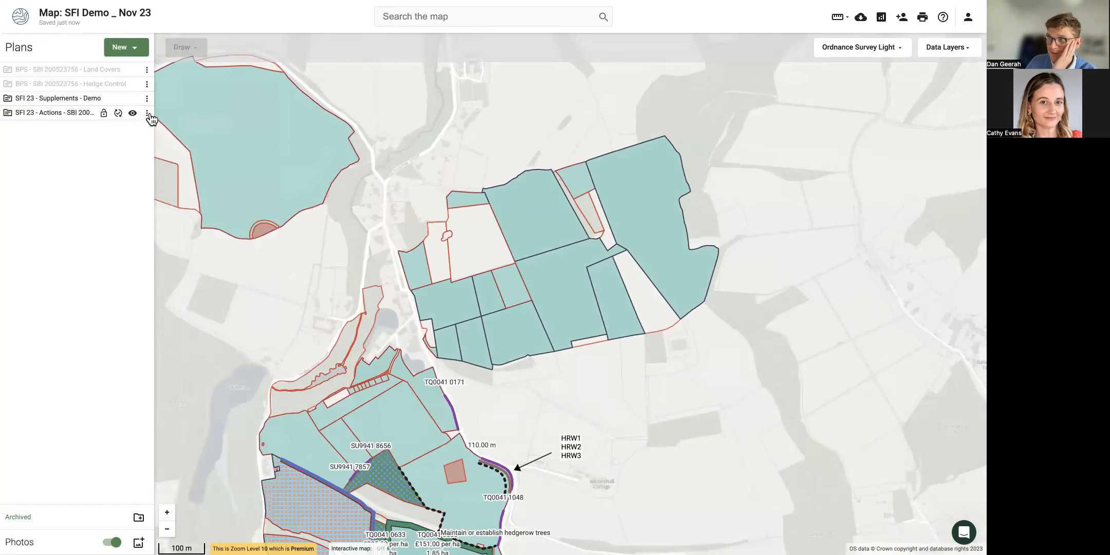
Open the SFI 23 - Actions plan in table view and scroll through its codes, areas and payments.
left_click(147, 113)
left_click(190, 185)
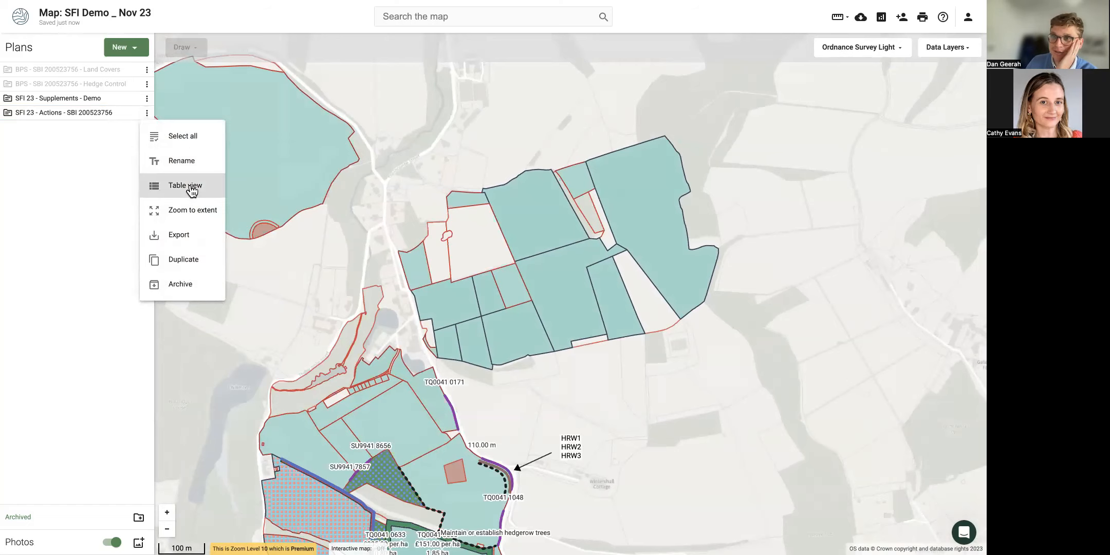
scroll(190, 185, "down", 3)
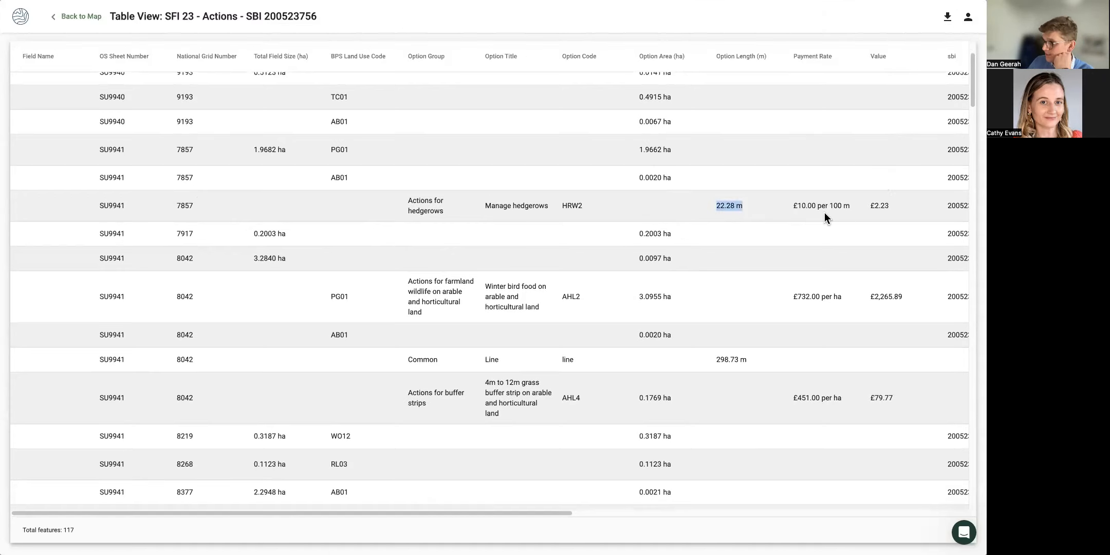
left_click_drag(801, 206, 882, 215)
scroll(851, 245, "down", 3)
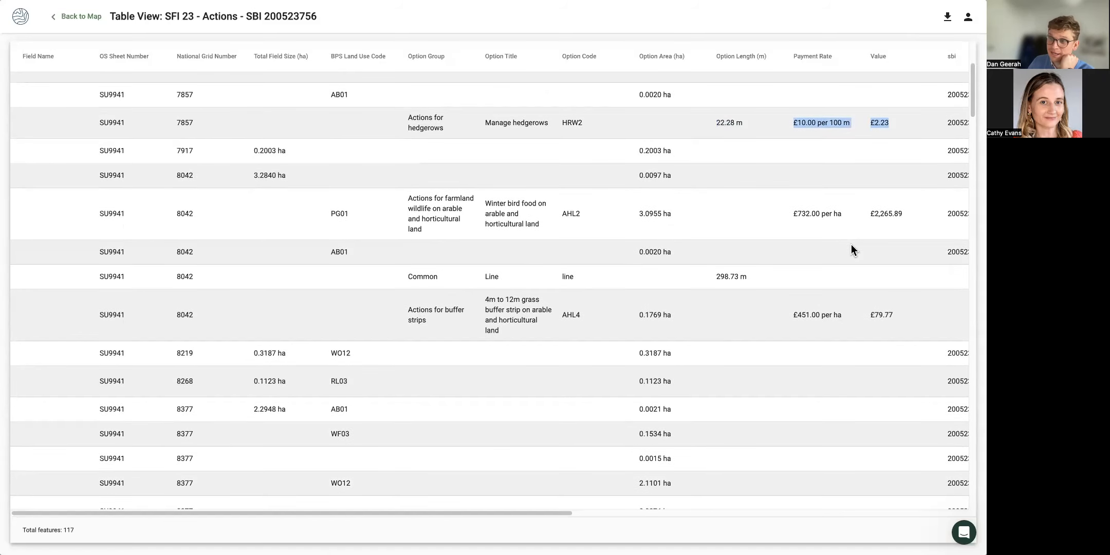
scroll(848, 242, "down", 2)
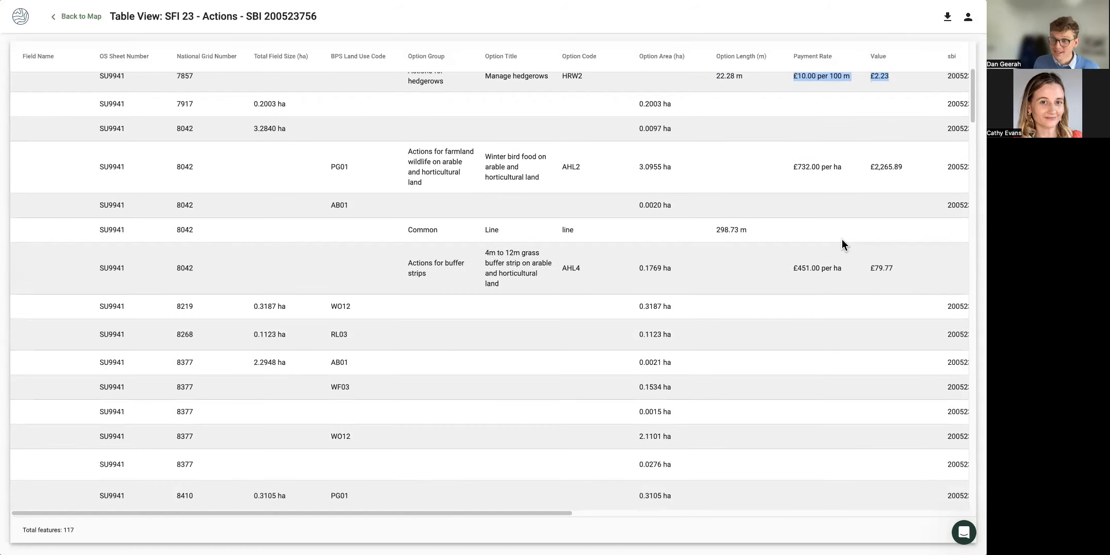